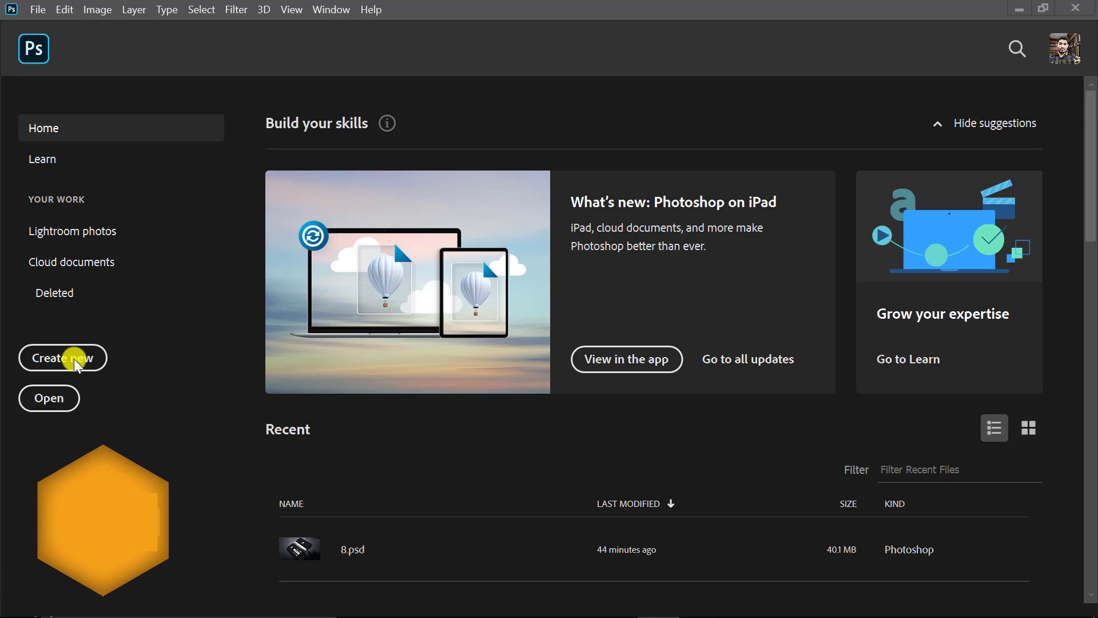
Step: Start a new 'Business Card Design' document at 3.5 × 2 in, 300 ppi
left_click(80, 358)
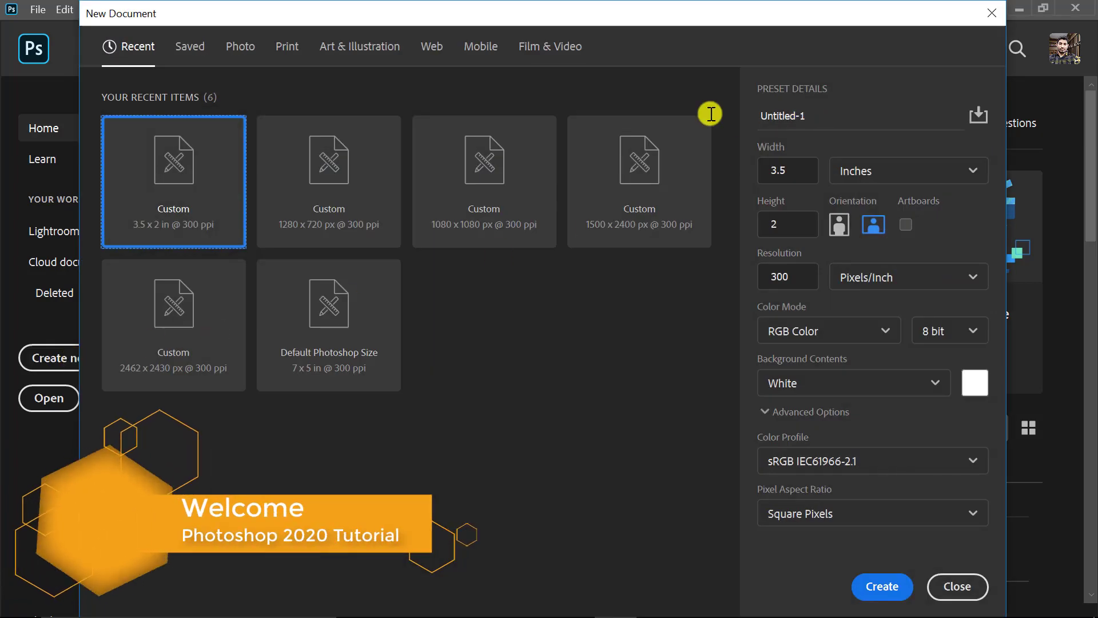
left_click_drag(873, 111, 748, 114)
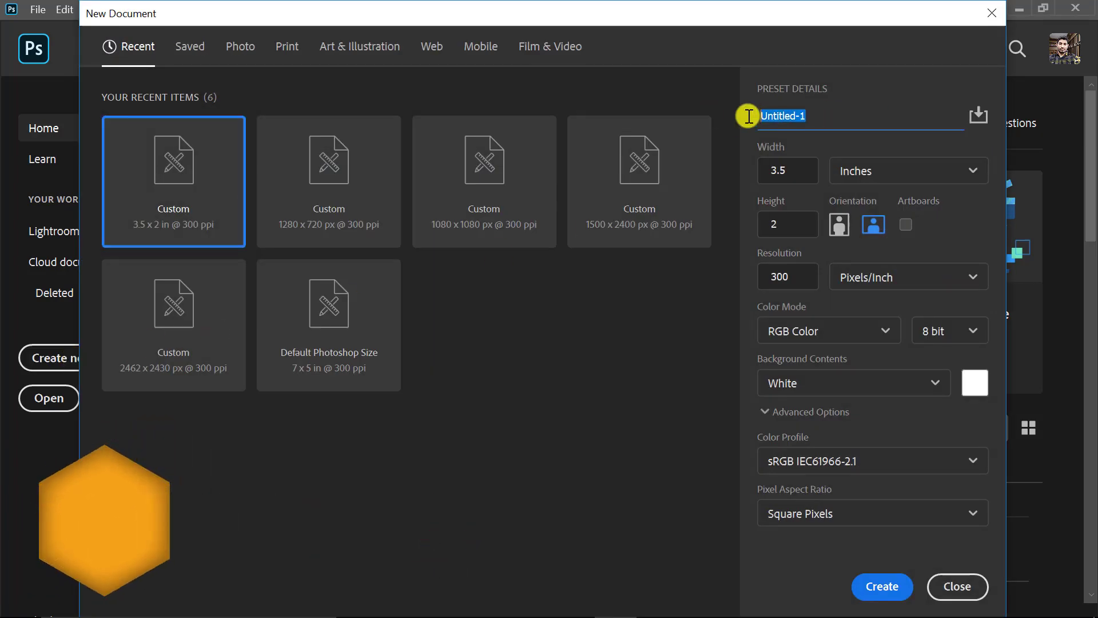
key("BackSpace")
type("Busine")
type("ss ")
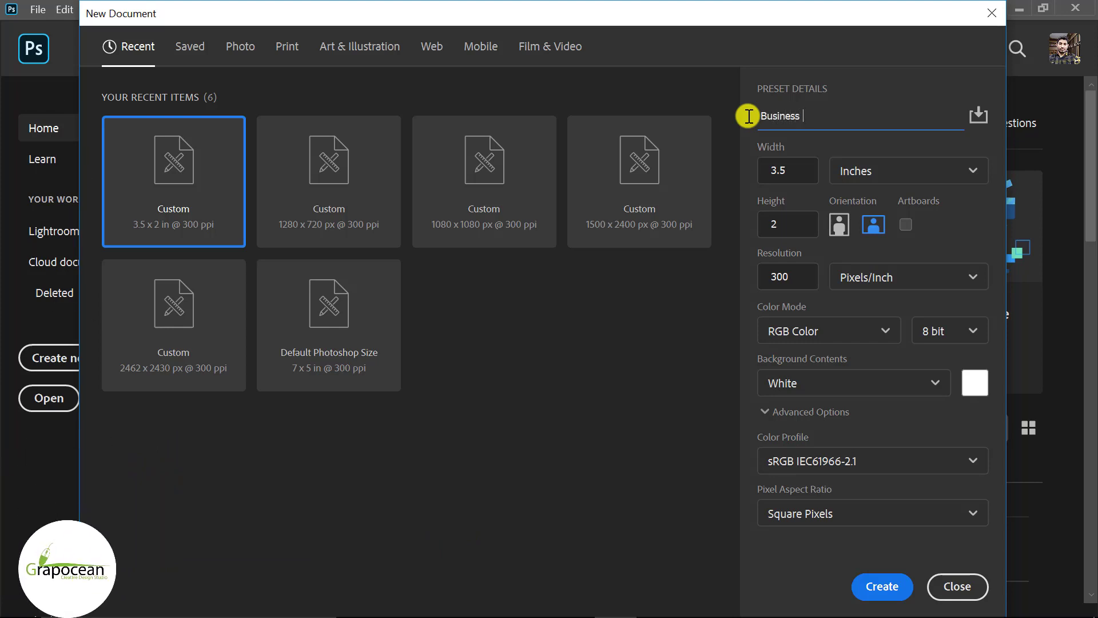
type("Card Design")
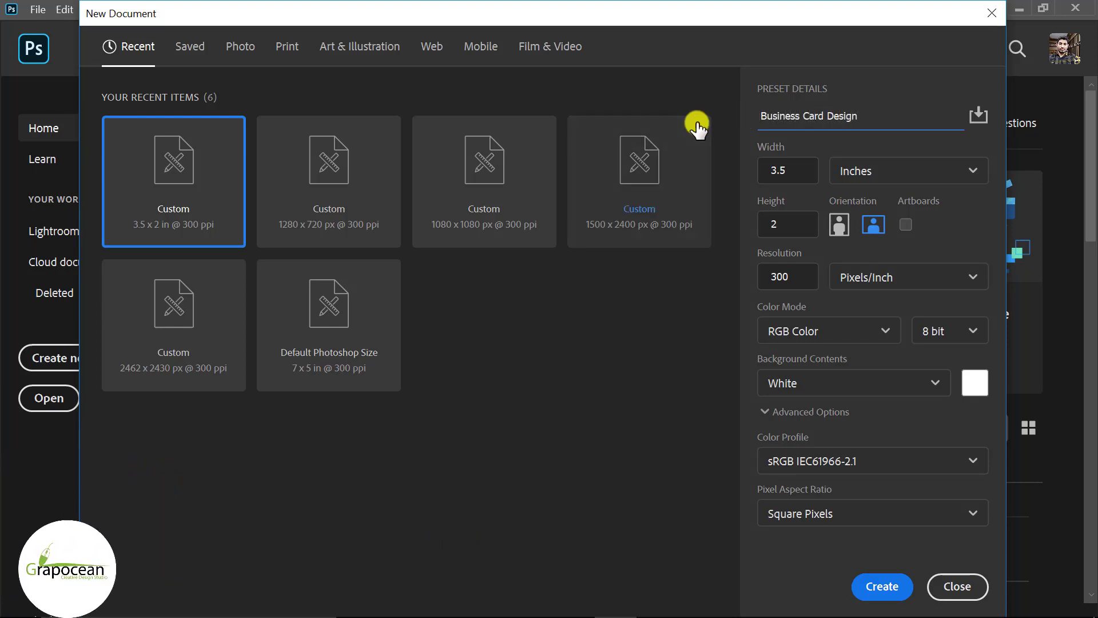
left_click(786, 167)
left_click(791, 227)
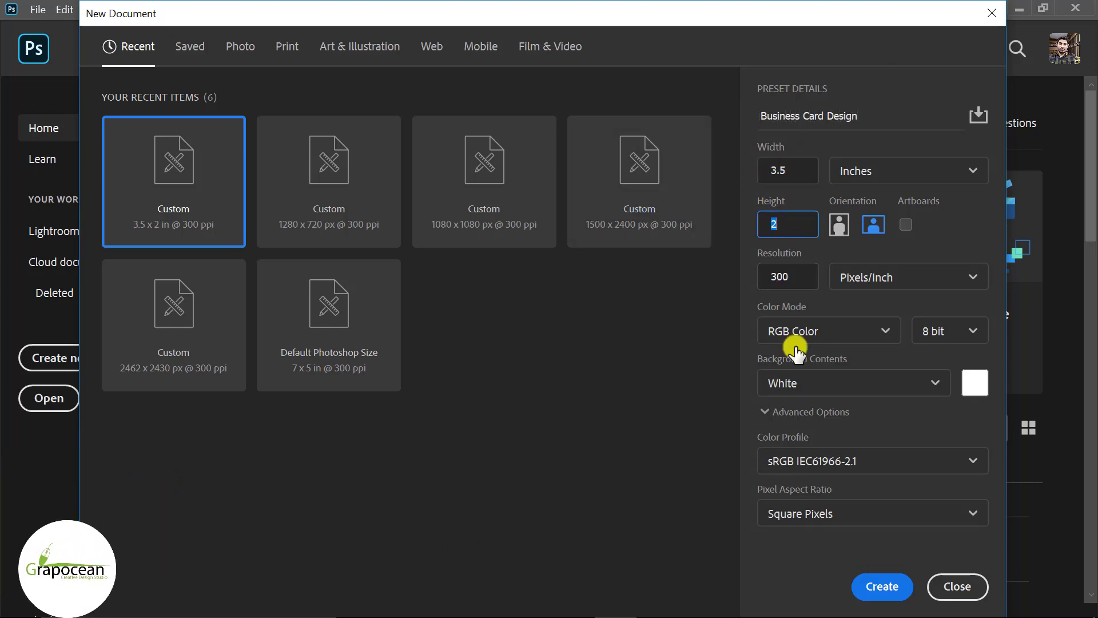
left_click(878, 584)
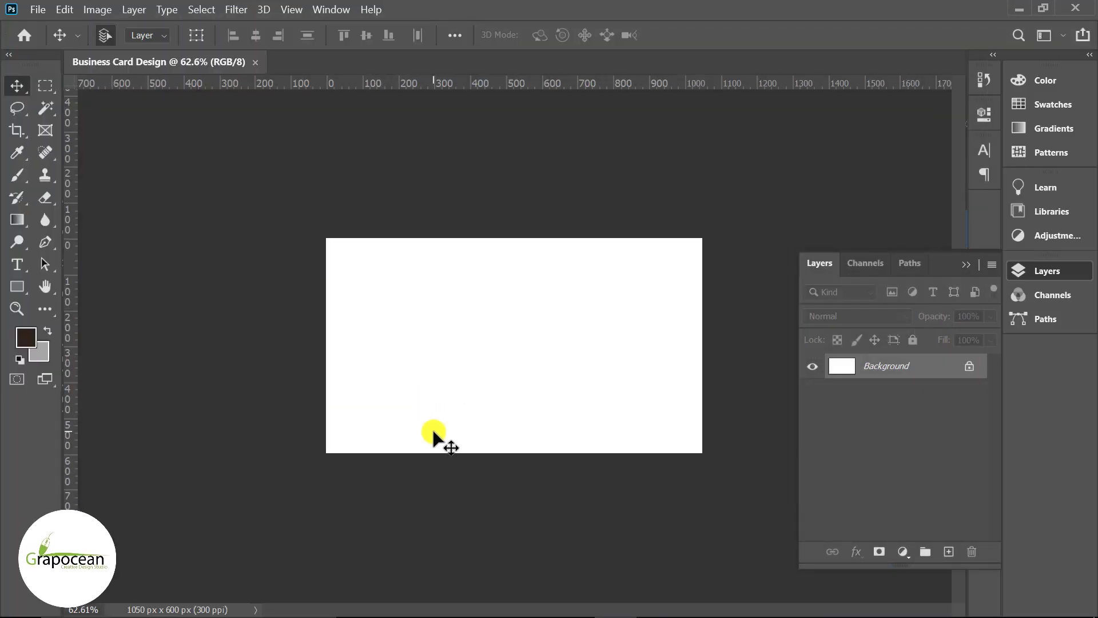
Step: Add a 2-column, 2-row guide layout with 50 px margins and an empty Layer 1
left_click(291, 10)
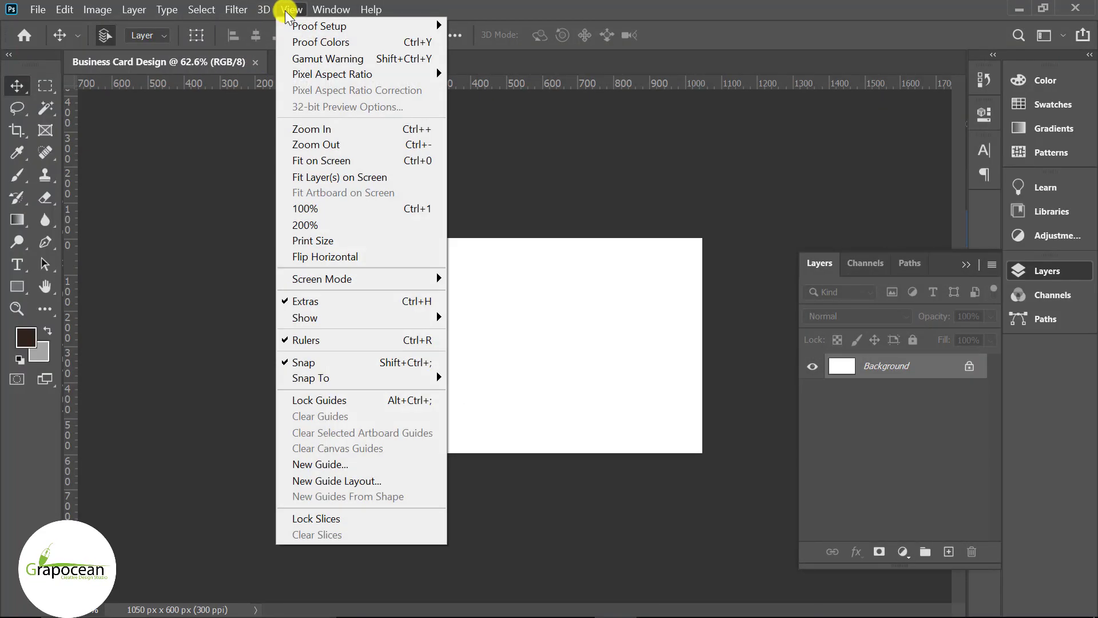
left_click(338, 480)
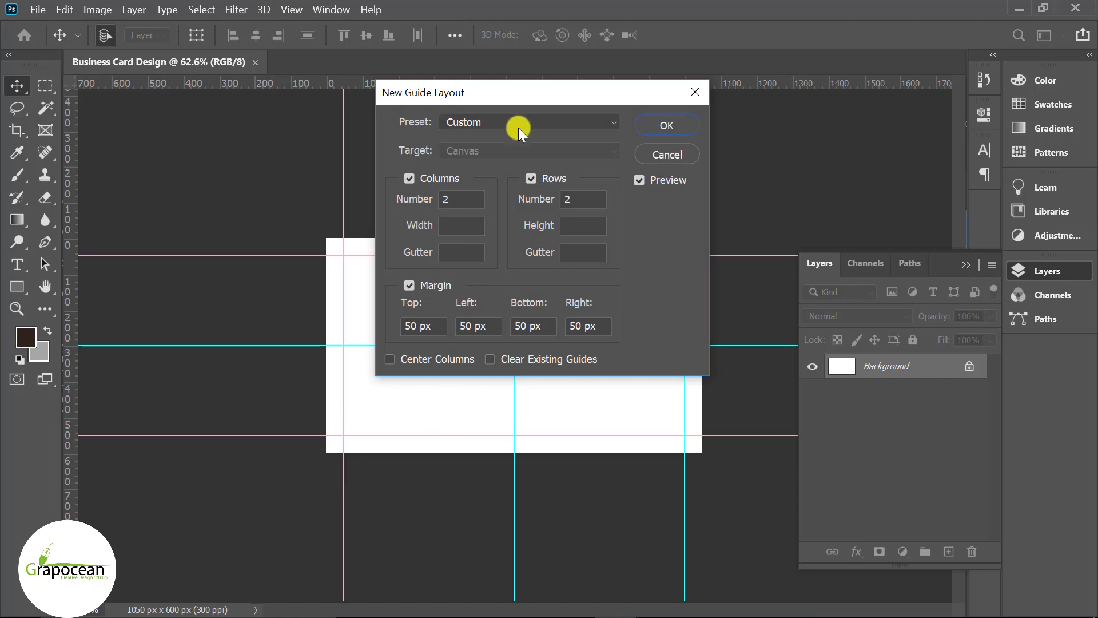
left_click_drag(536, 92, 837, 151)
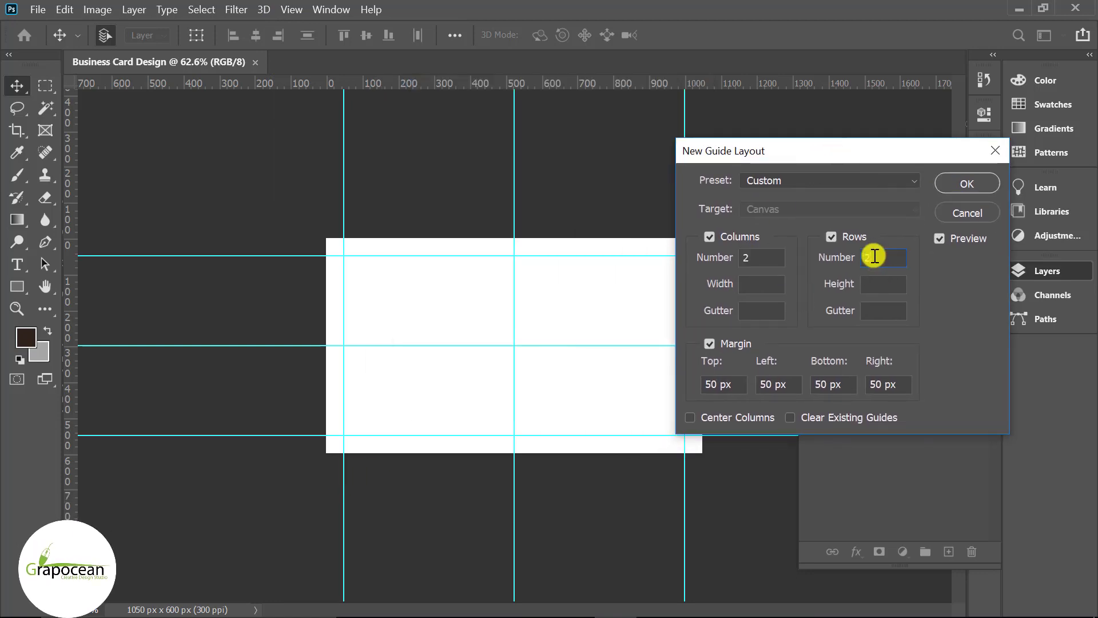
left_click(970, 182)
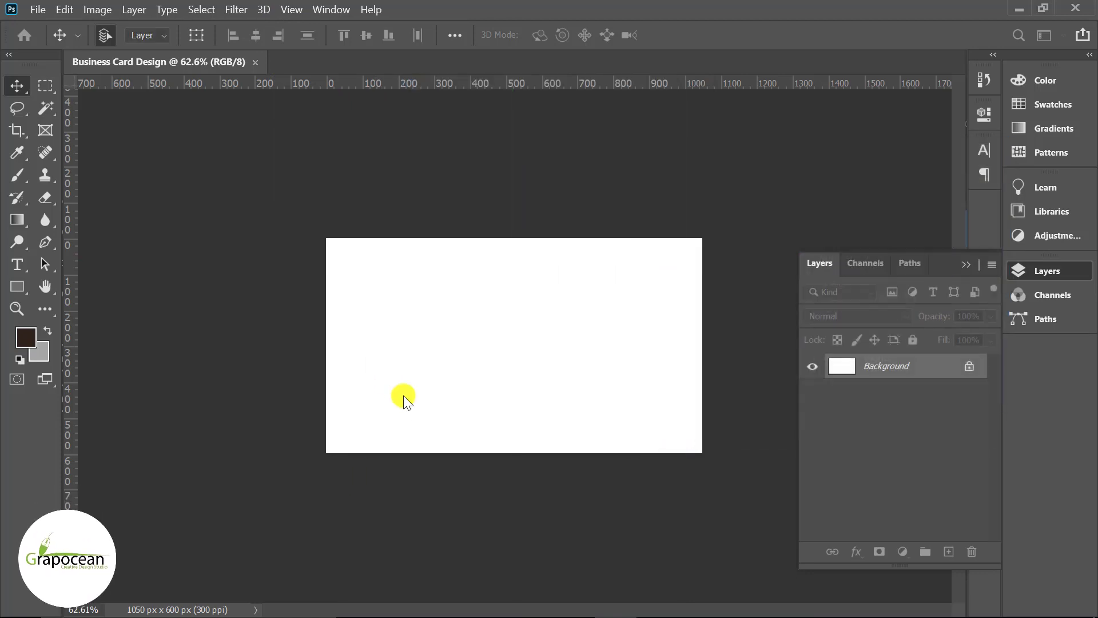
scroll(693, 431, "up", 1)
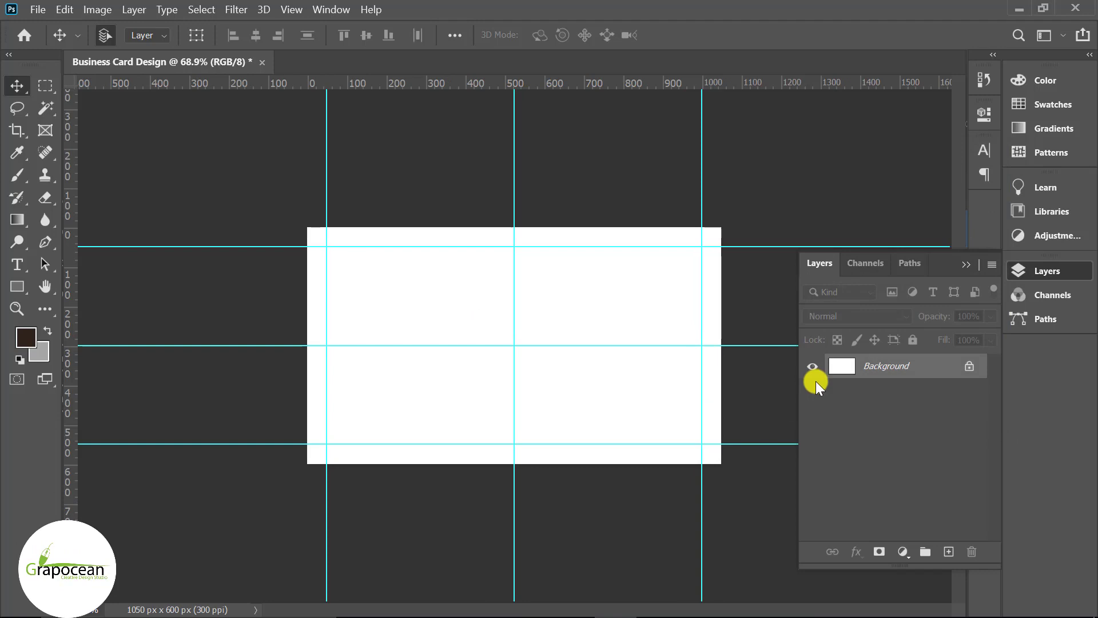
left_click(948, 552)
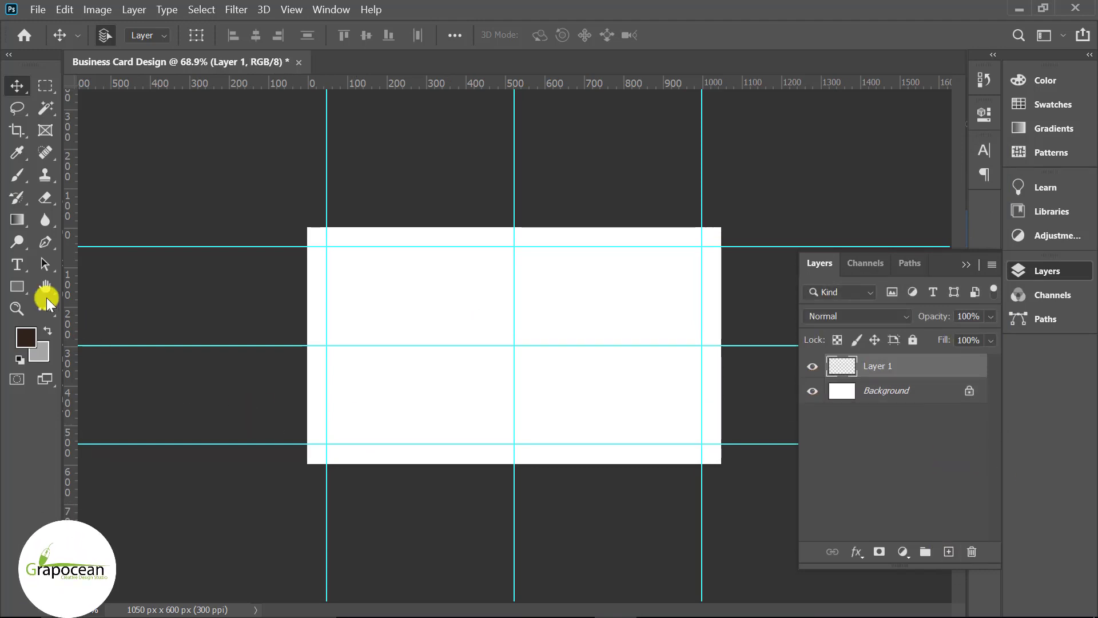
Step: Draw a dark brown rectangle covering the whole card
left_click(17, 286)
left_click(86, 286)
mouse_move(283, 215)
left_mouse_down()
mouse_move(684, 505)
mouse_move(730, 477)
left_mouse_up()
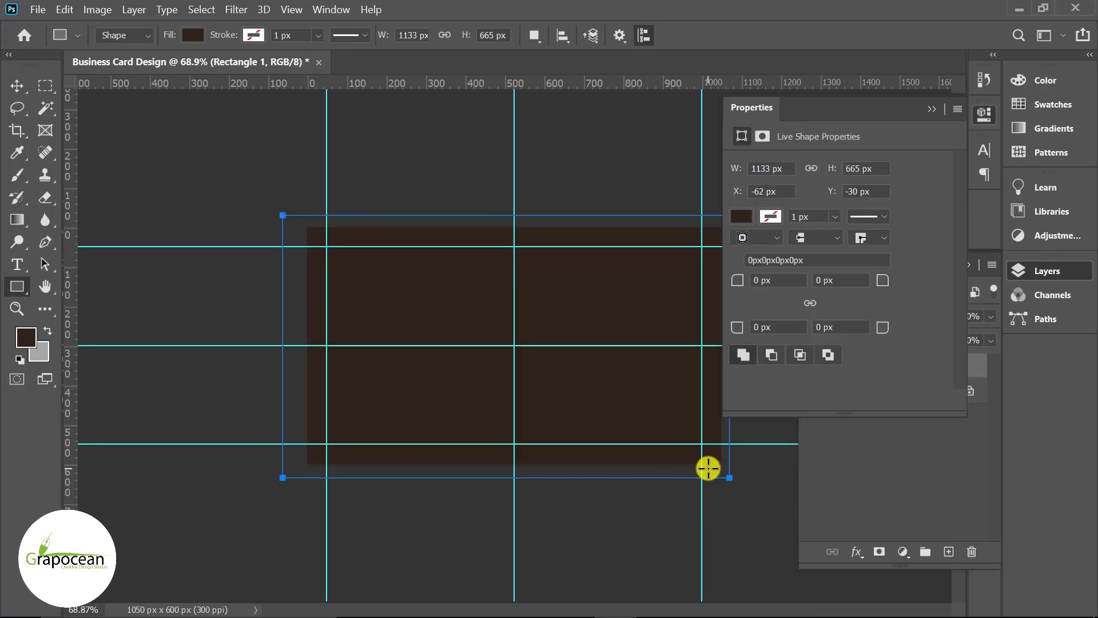
left_click(940, 109)
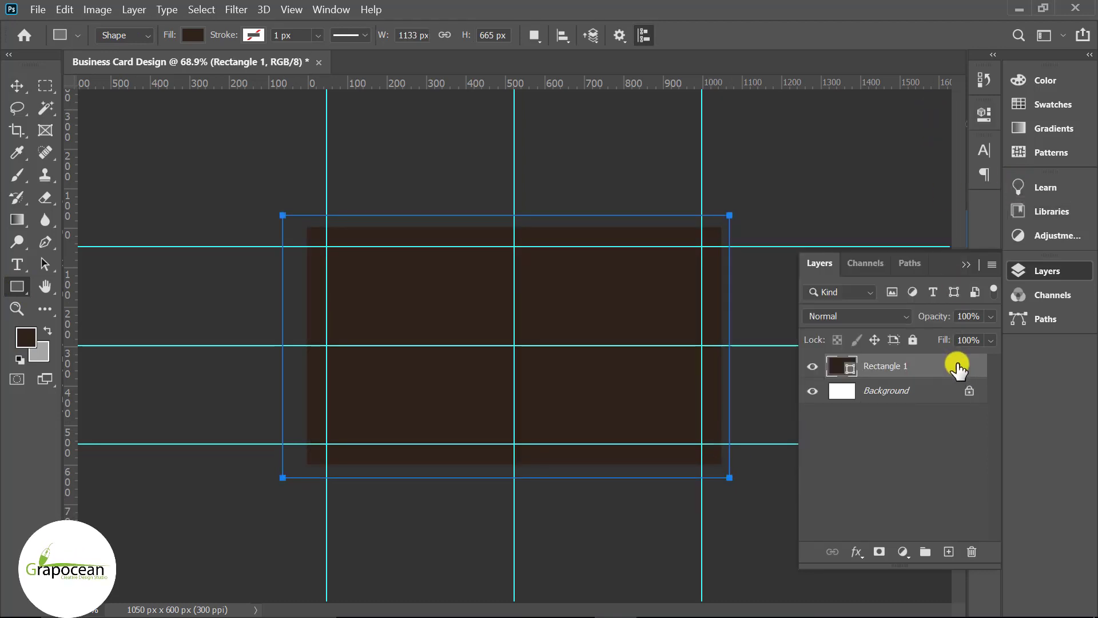
Step: Duplicate the rectangle and shrink the copy to the margin guides (950.5 × 500 px)
left_click_drag(957, 366, 949, 551)
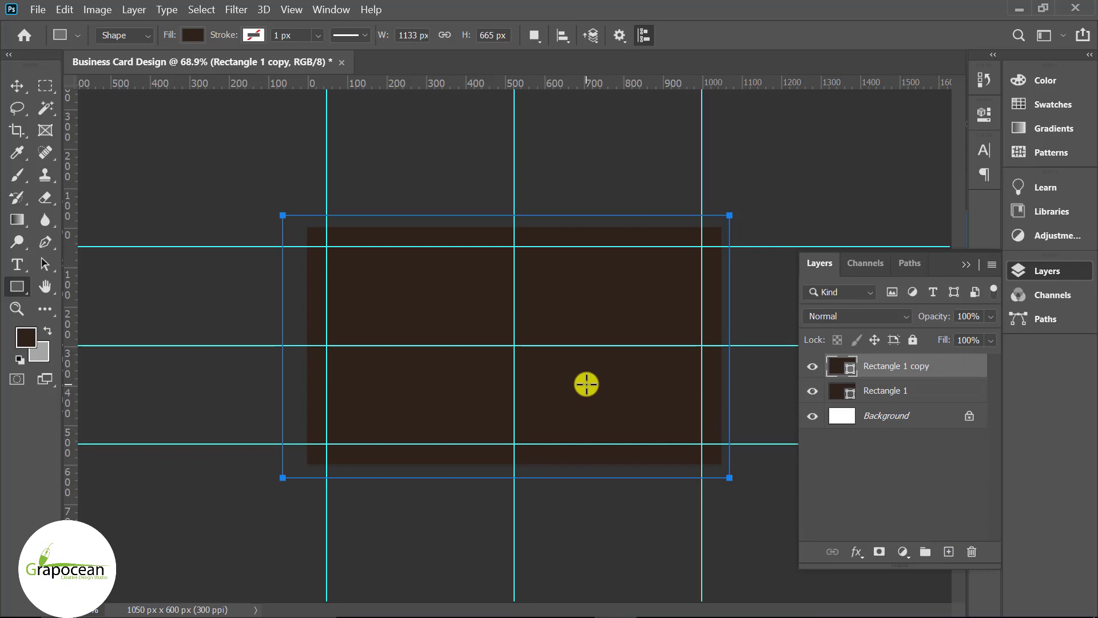
key("ctrl+t")
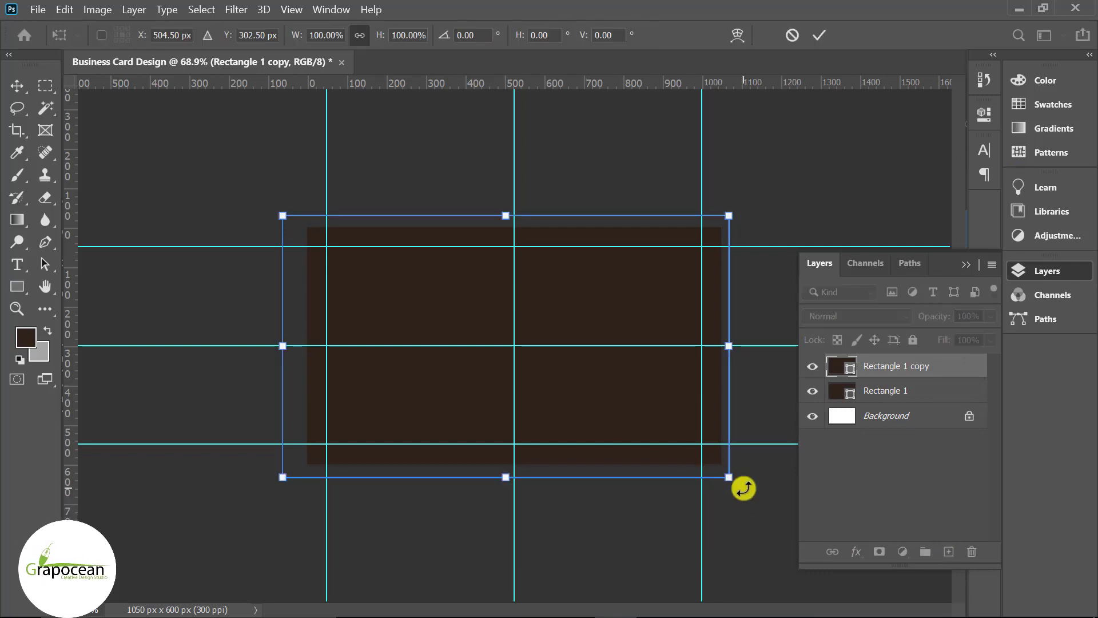
left_click_drag(728, 474, 701, 461)
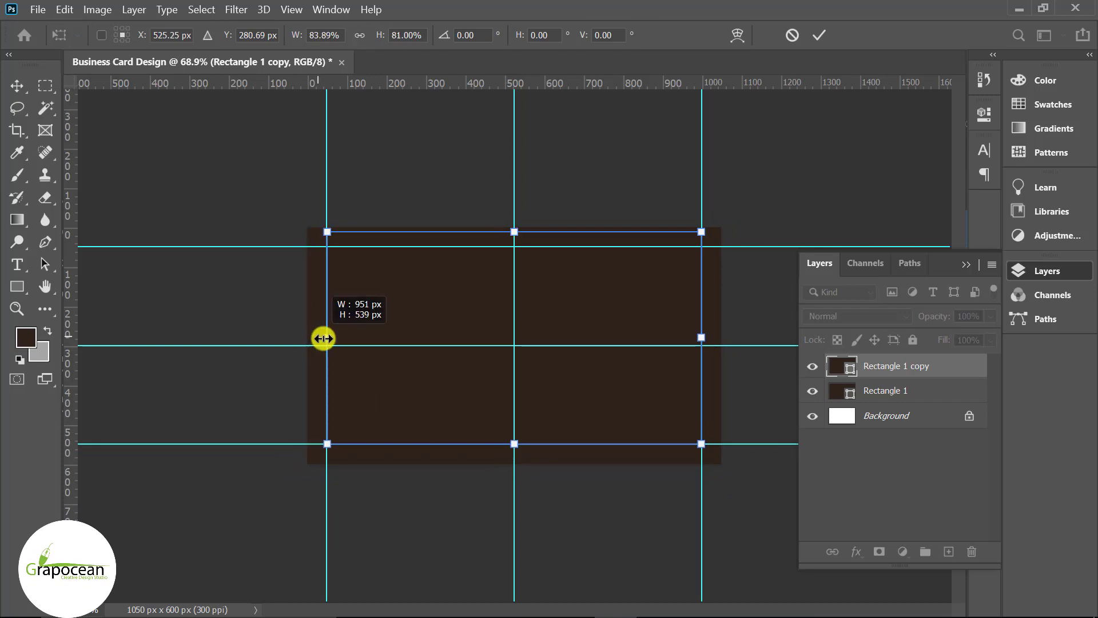
left_click_drag(518, 232, 518, 245)
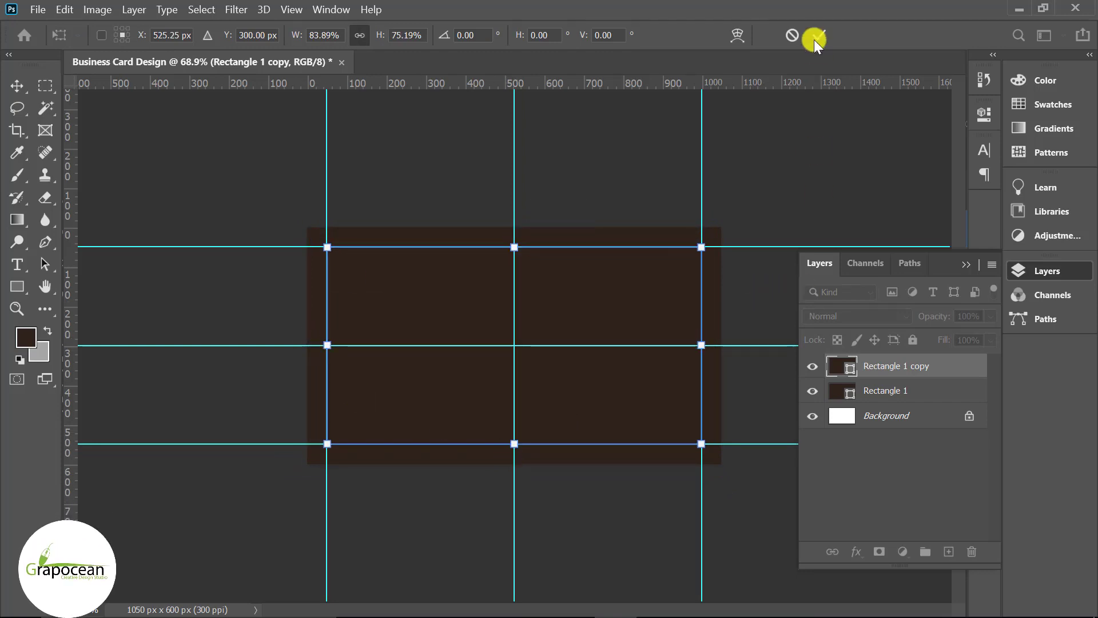
left_click(774, 169)
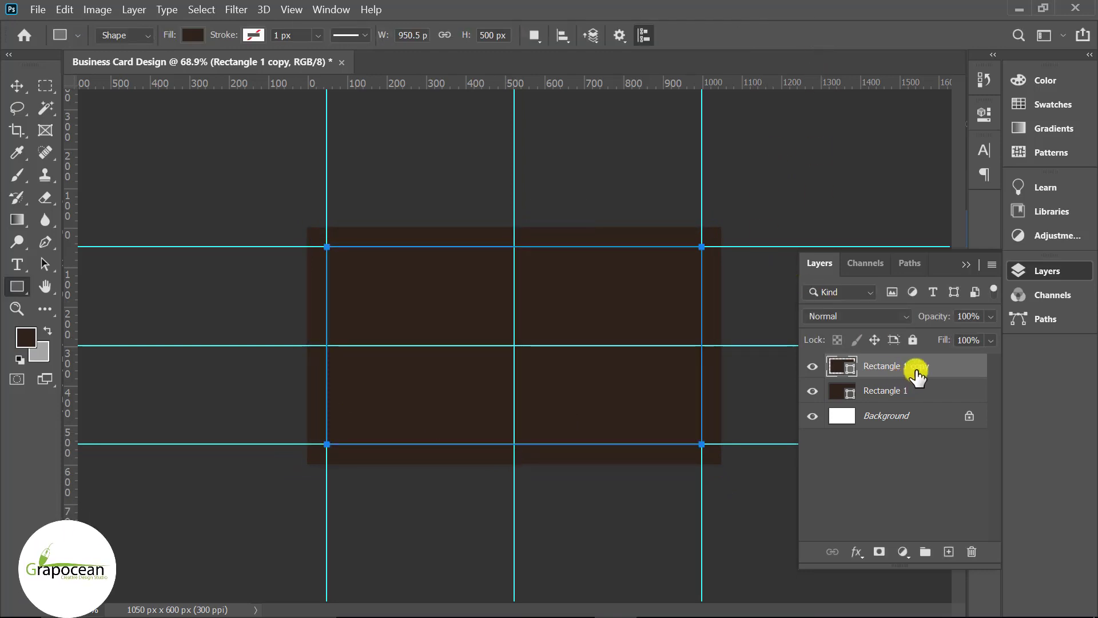
Step: Round the copy's corners to about 49 px
left_click(988, 118)
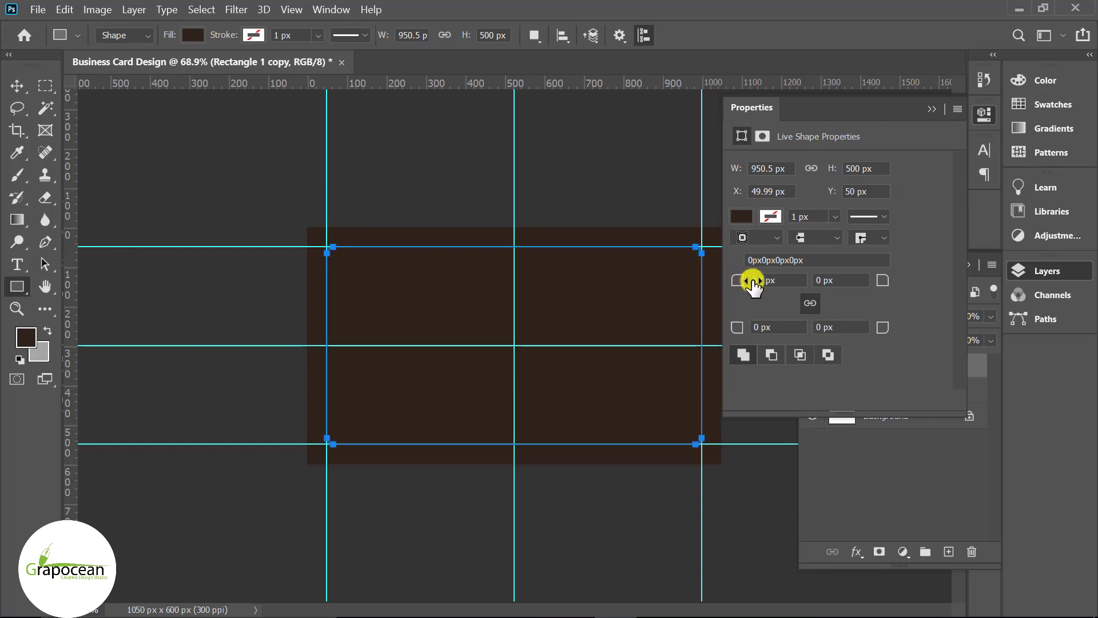
left_click_drag(772, 286, 779, 289)
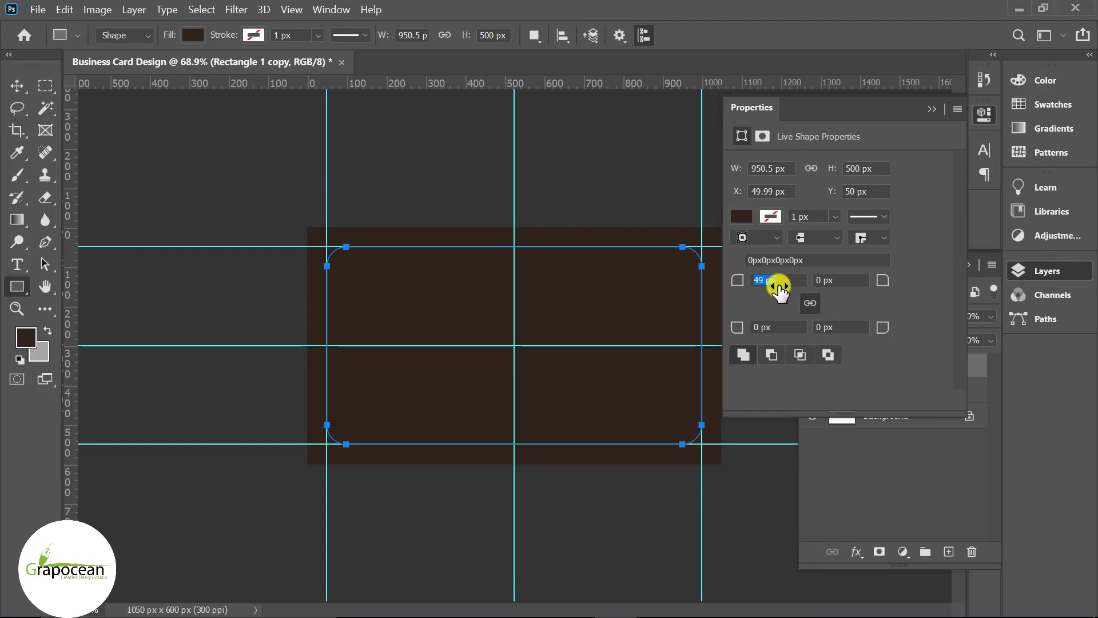
left_click(934, 109)
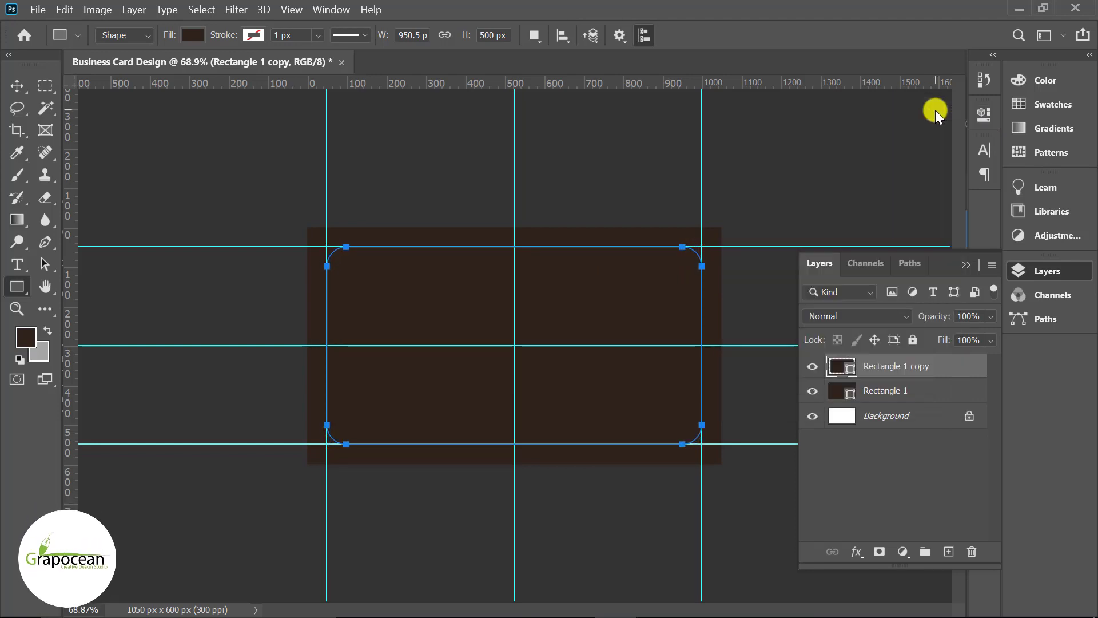
left_click(31, 87)
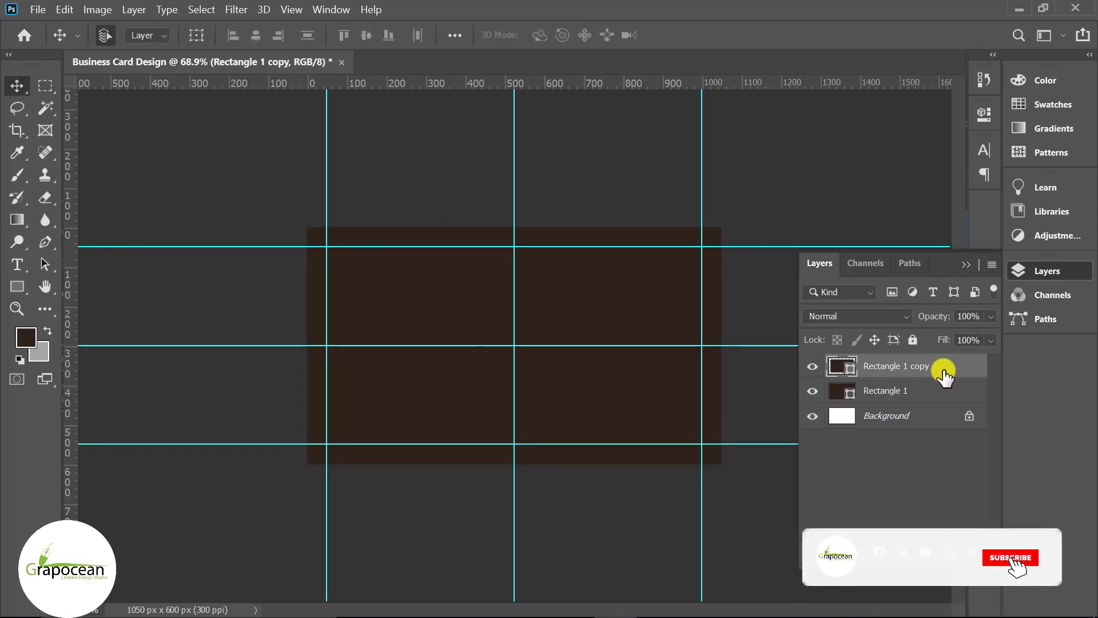
Step: Open the world map image and drag it into the business card
left_click(38, 10)
left_click(43, 39)
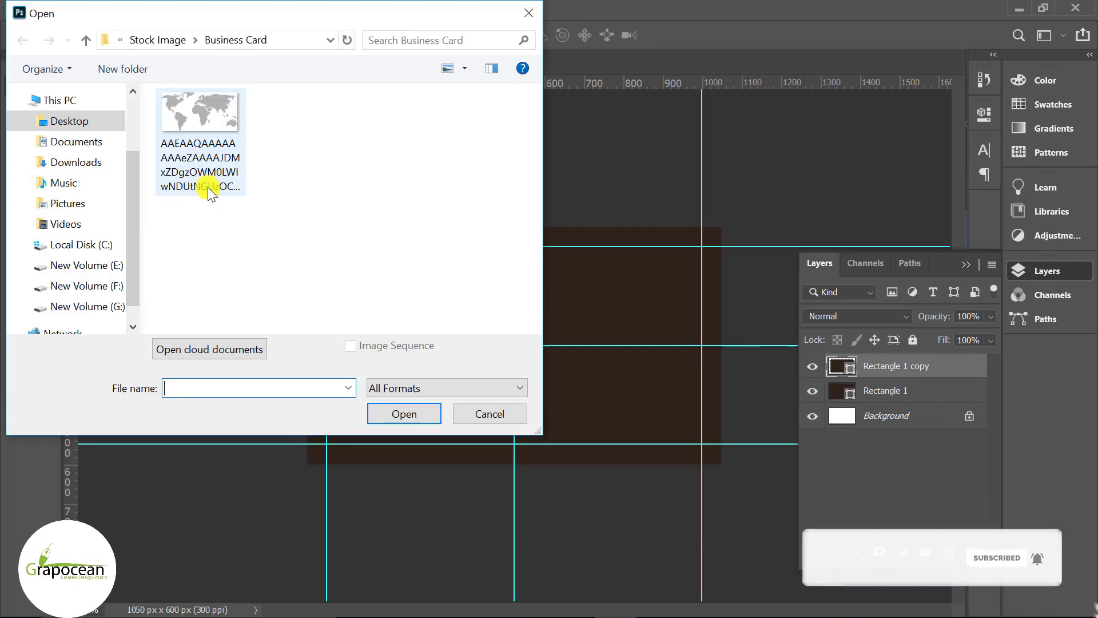
left_click(404, 413)
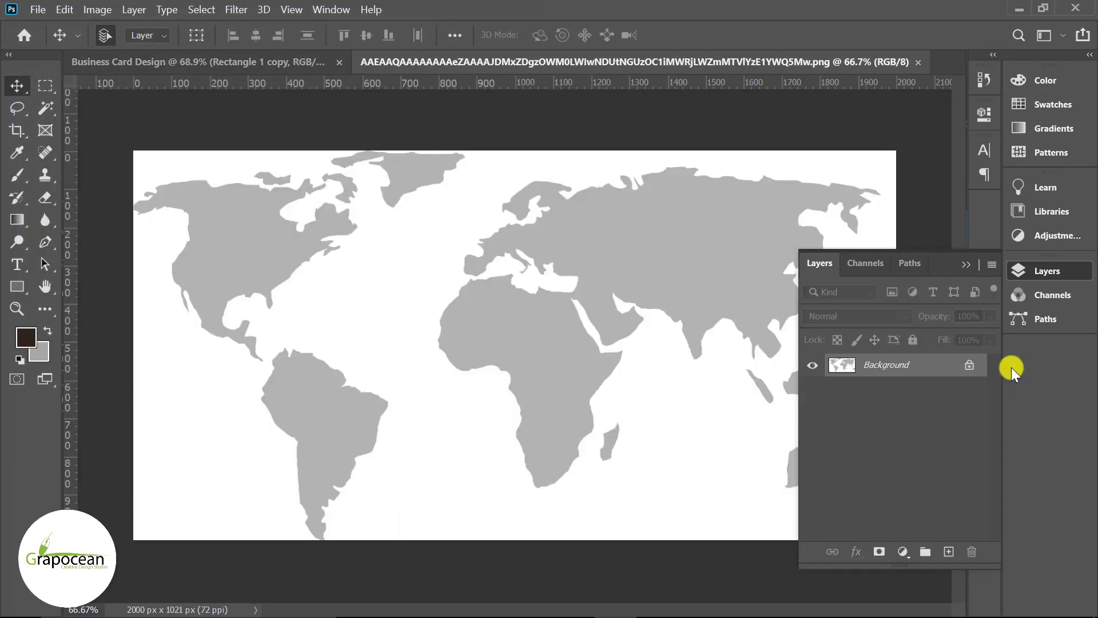
left_click(969, 366)
left_click_drag(634, 232, 540, 384)
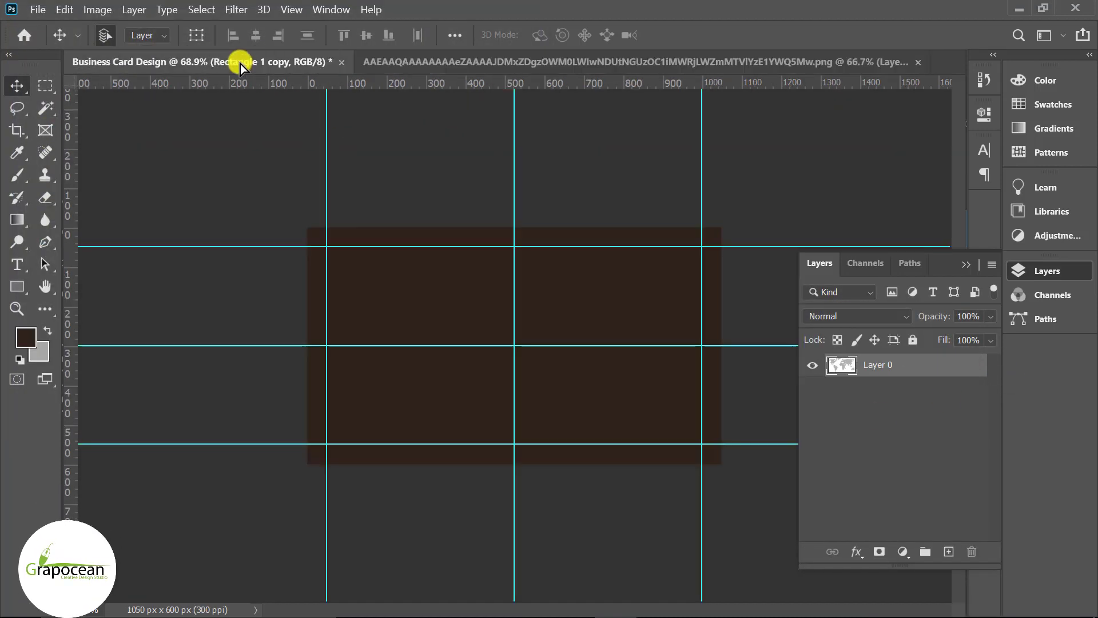
Step: Clip the map to the rounded card shape and set its blending mode to Divide
right_click(886, 366)
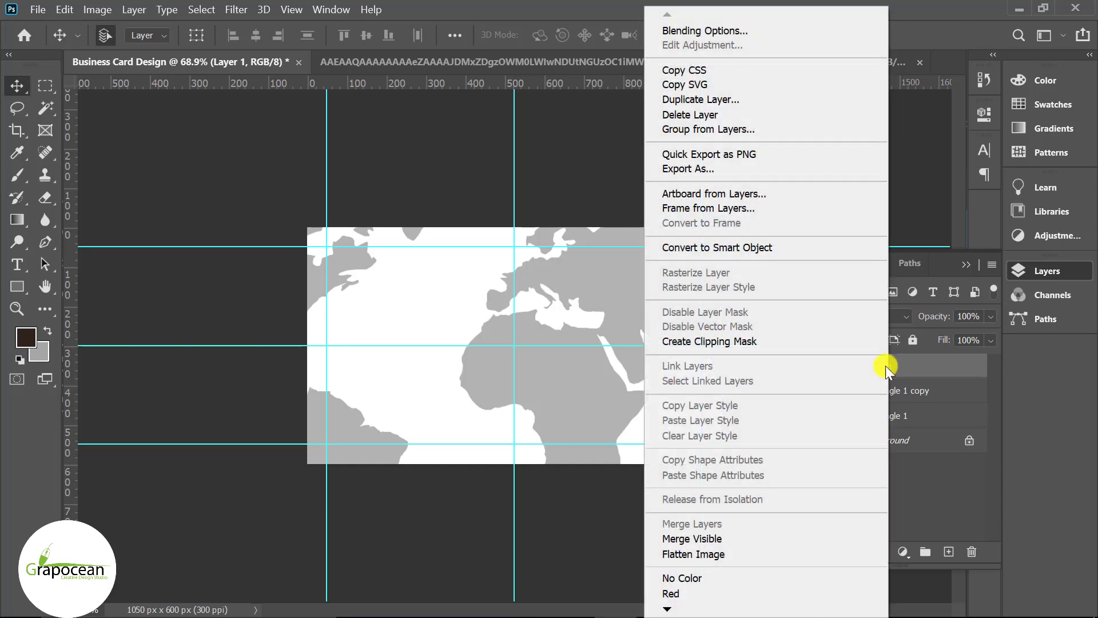
left_click(770, 342)
left_click(880, 318)
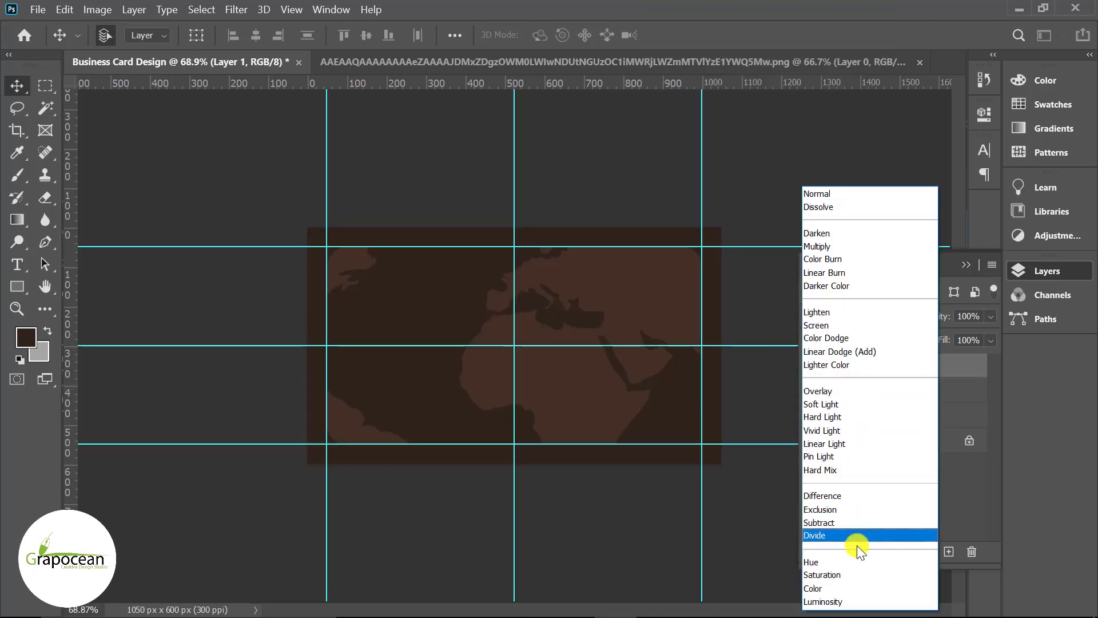
left_click(853, 538)
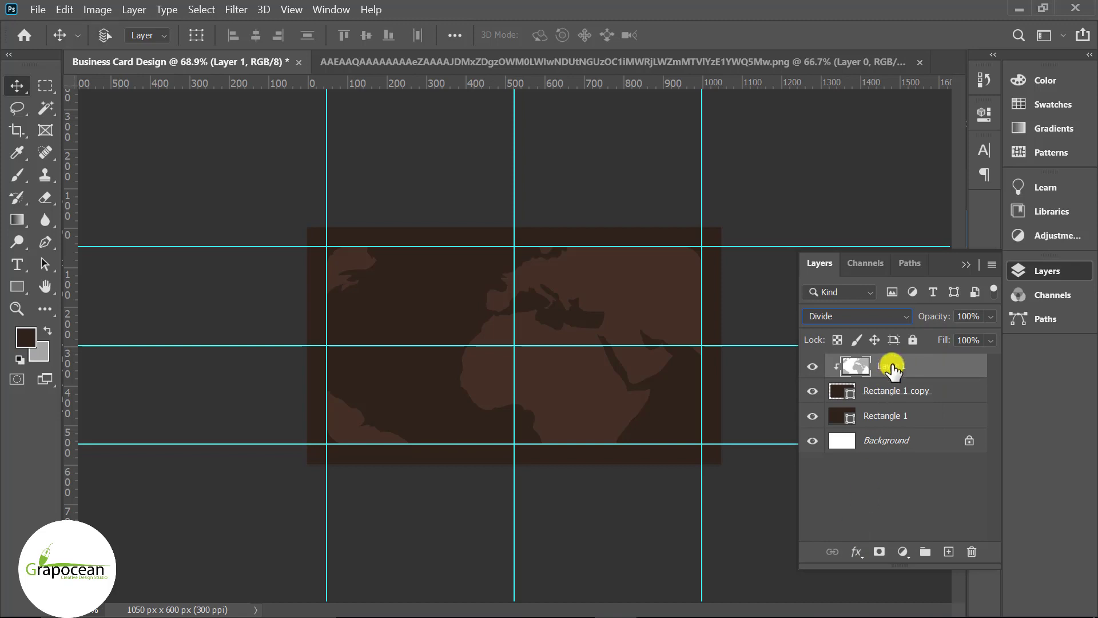
Step: Scale the map to about 47% so it fits inside the inner panel guides
key("ctrl+t")
key("ctrl+minus")
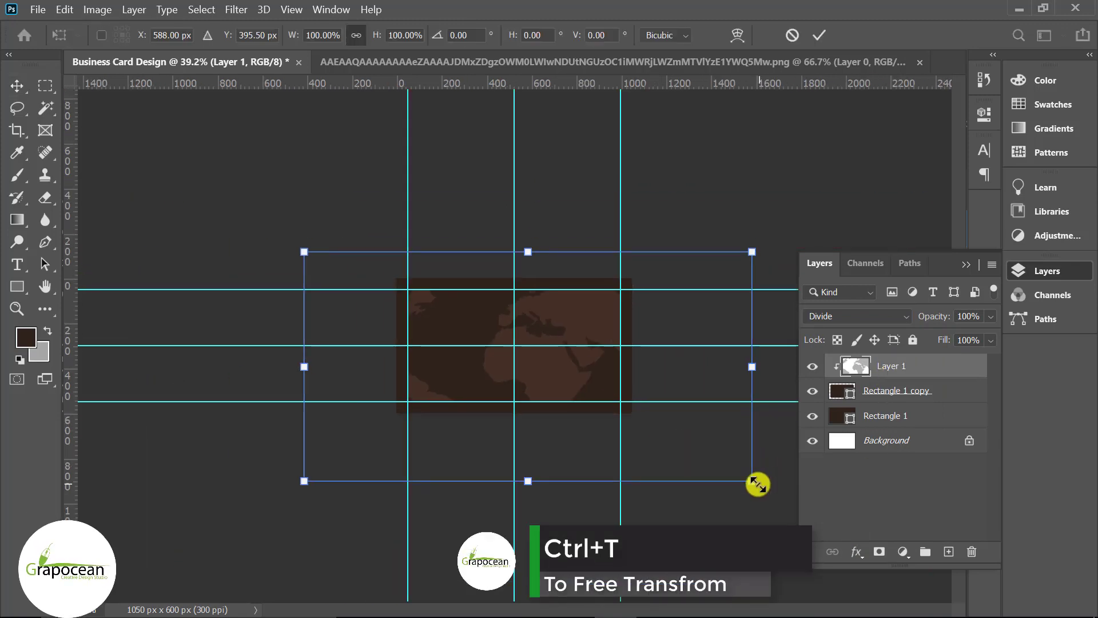
left_click_drag(758, 485, 650, 436)
scroll(608, 422, "up", 2)
scroll(589, 368, "up", 2)
left_click_drag(588, 367, 580, 352)
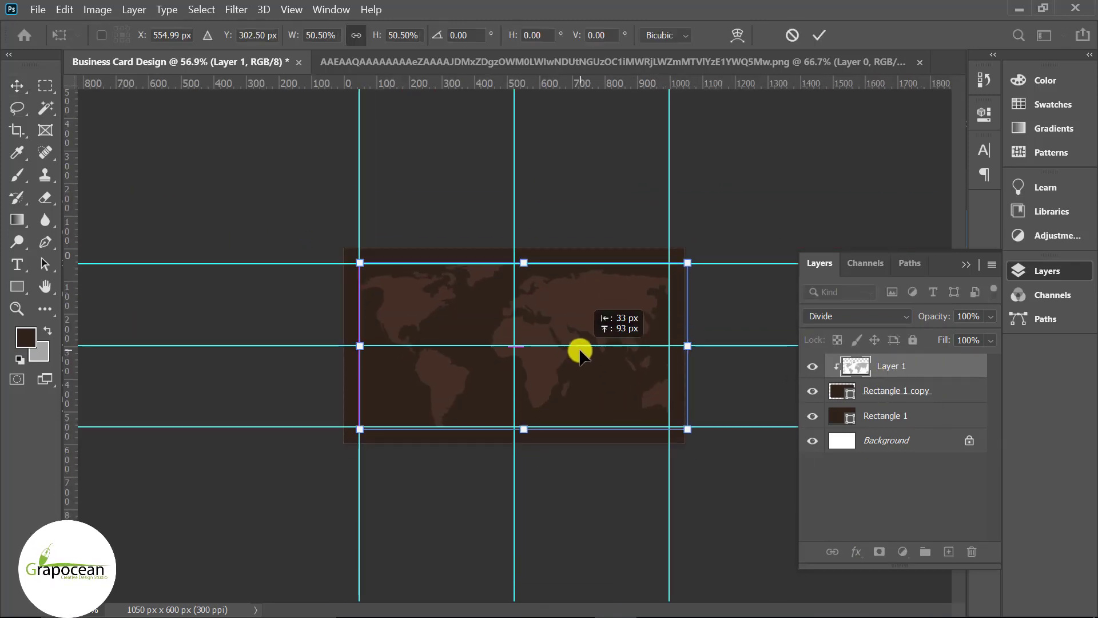
left_click_drag(695, 424, 692, 419)
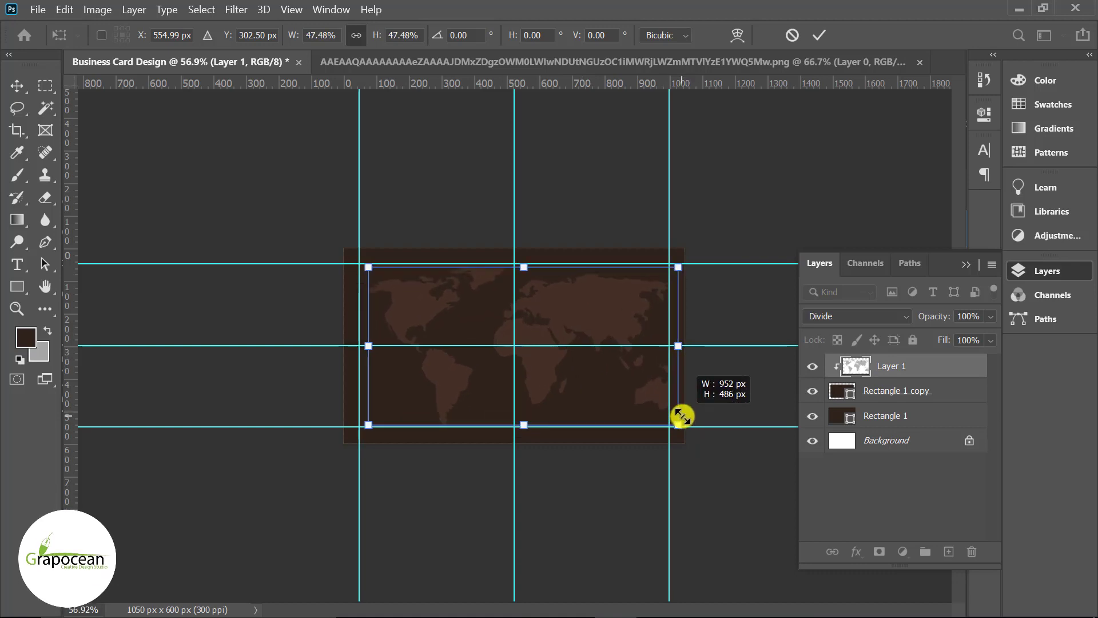
left_click(814, 37)
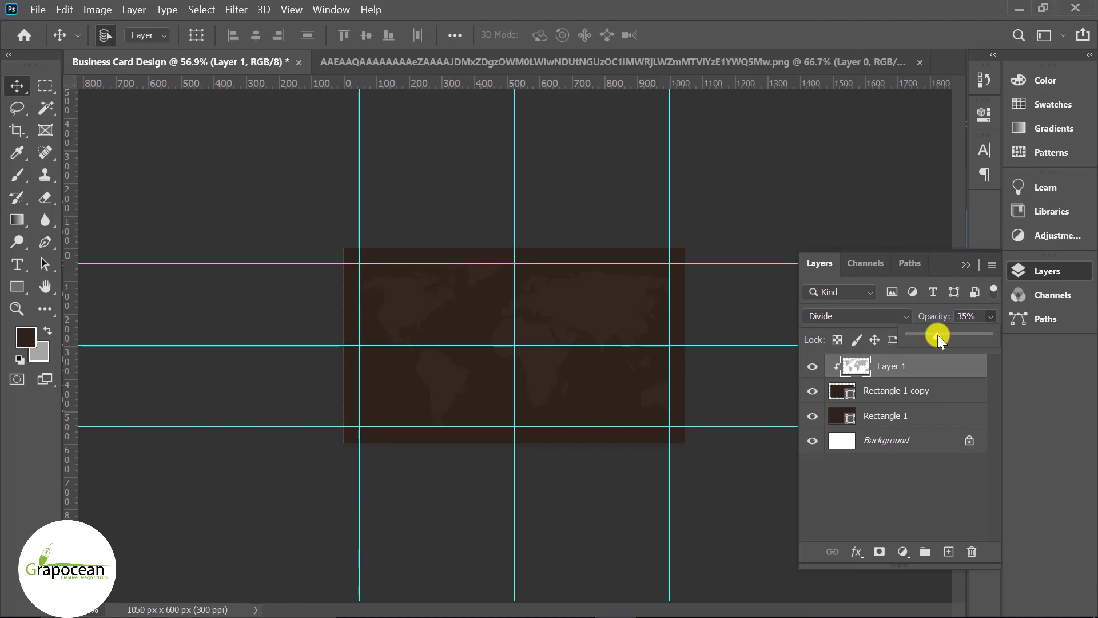
Step: Add a drop shadow to the inner rounded panel and hide the guides
right_click(928, 394)
left_click(768, 30)
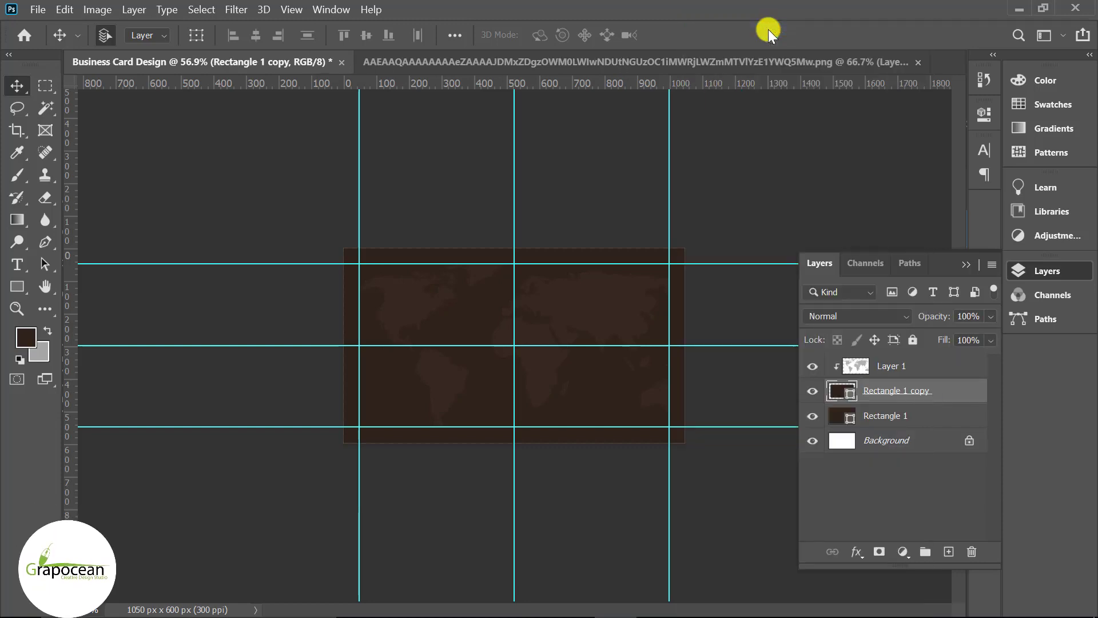
left_click(274, 523)
mouse_move(575, 207)
left_mouse_down()
mouse_move(602, 331)
mouse_move(1017, 348)
left_mouse_up()
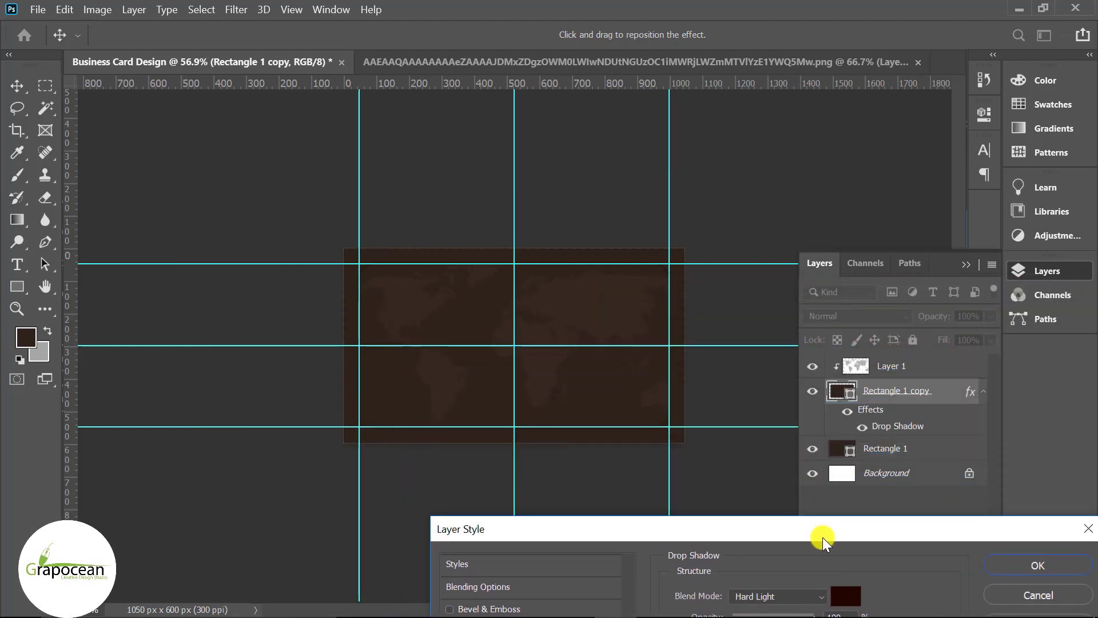
left_click_drag(1018, 348, 594, 320)
left_click(846, 353)
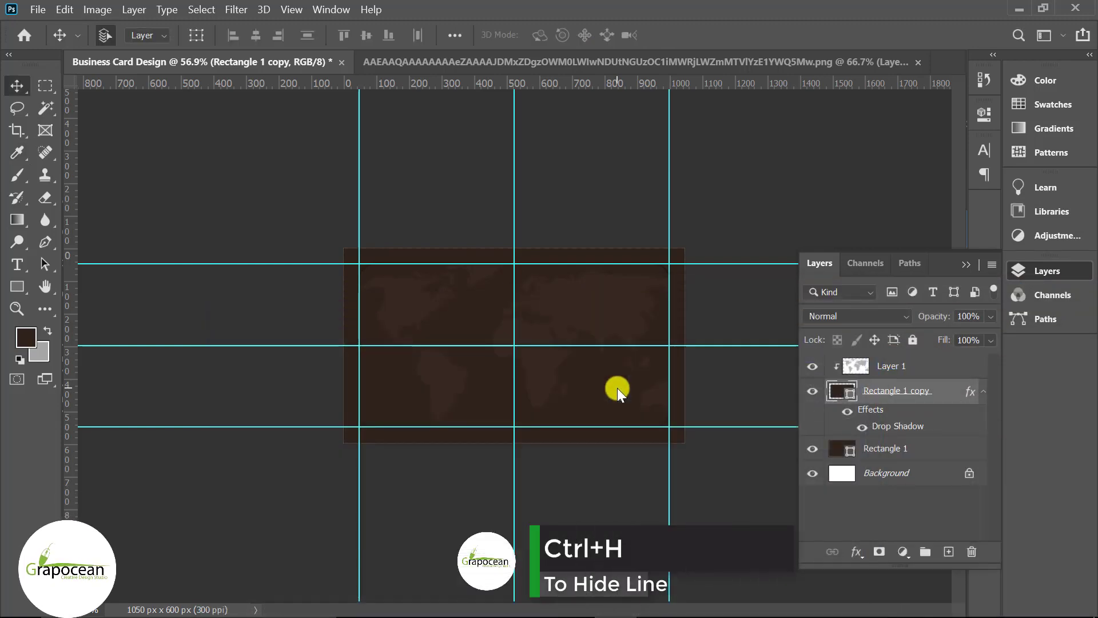
key("ctrl+h")
key("ctrl+plus")
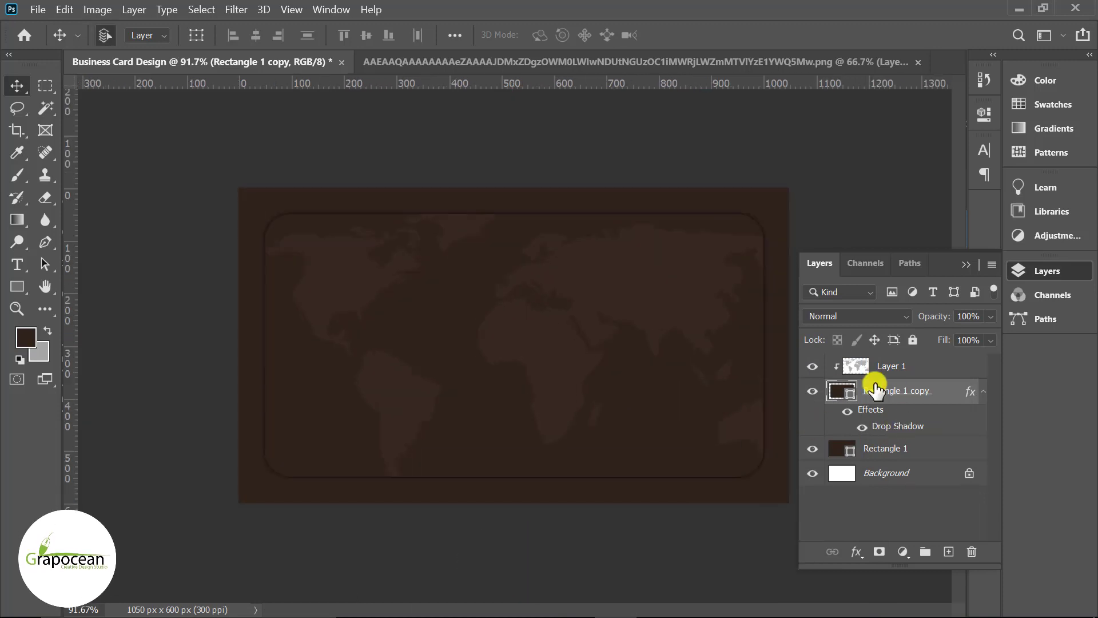
key("ctrl+plus")
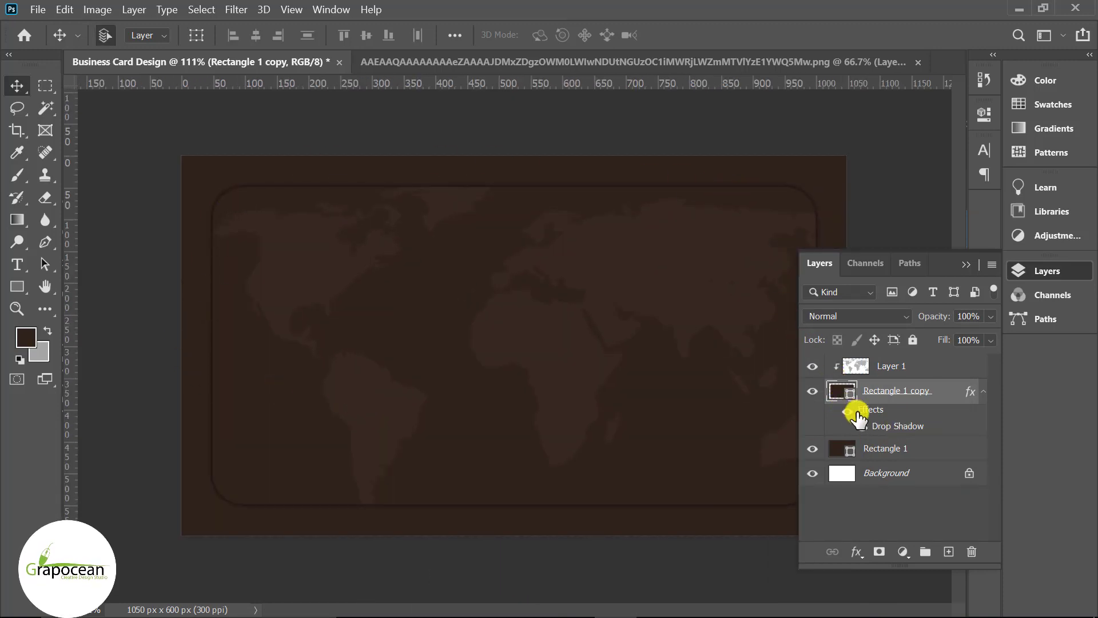
Step: Adjust the panel's black Hard Light drop shadow to a 7 px size
double_click(901, 426)
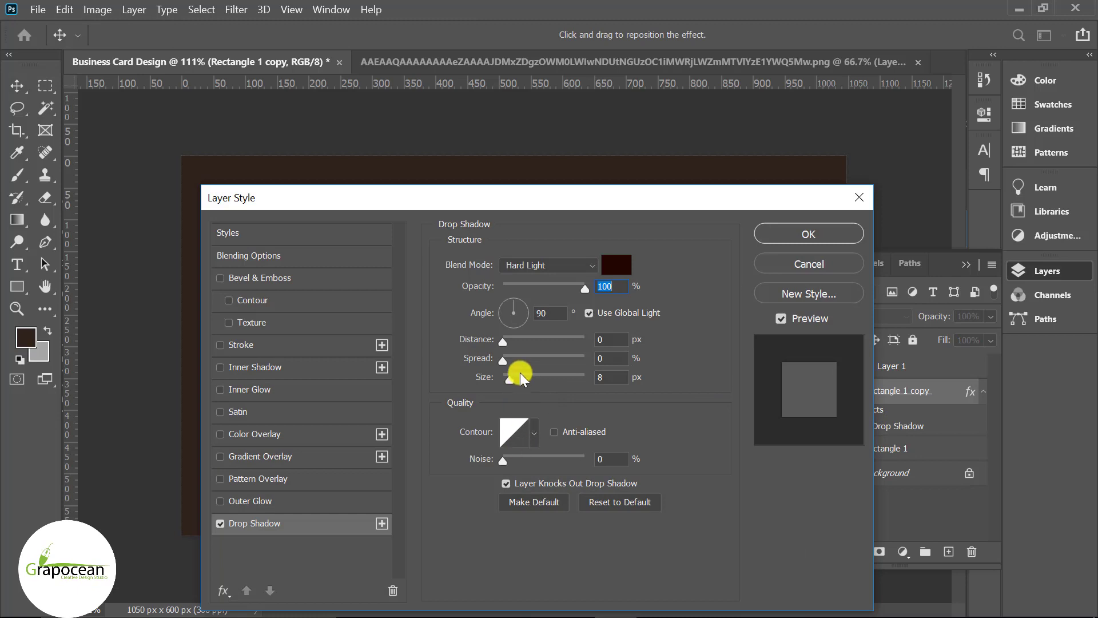
left_click_drag(512, 379, 517, 380)
mouse_move(497, 195)
left_mouse_down()
mouse_move(881, 282)
mouse_move(739, 274)
left_mouse_up()
left_click_drag(757, 459, 752, 455)
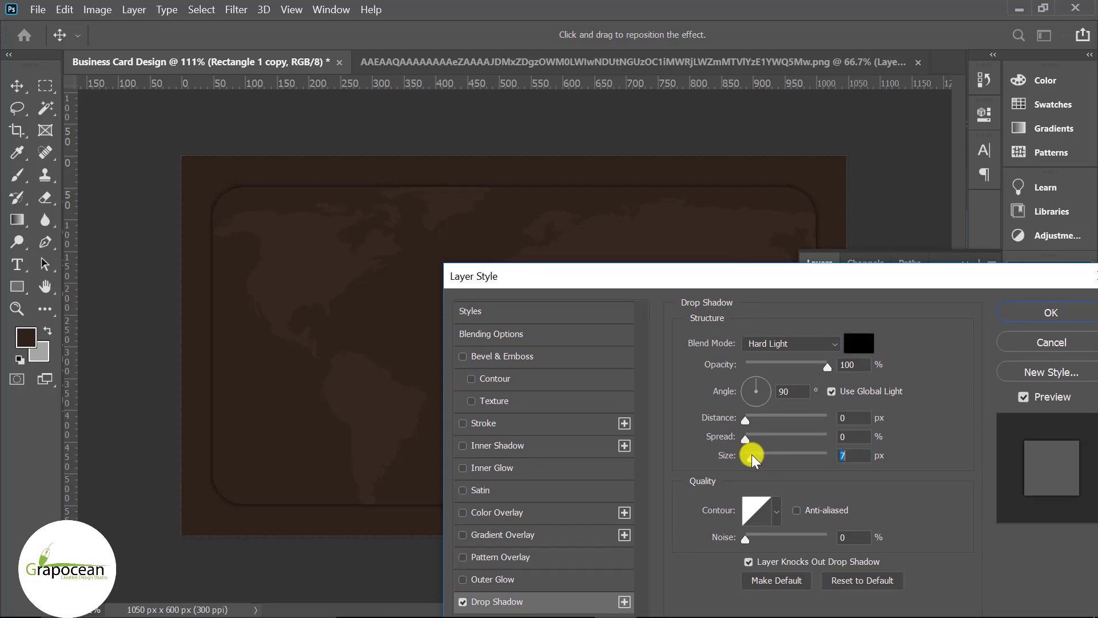
mouse_move(779, 283)
left_mouse_down()
mouse_move(977, 482)
mouse_move(527, 390)
mouse_move(506, 369)
left_mouse_up()
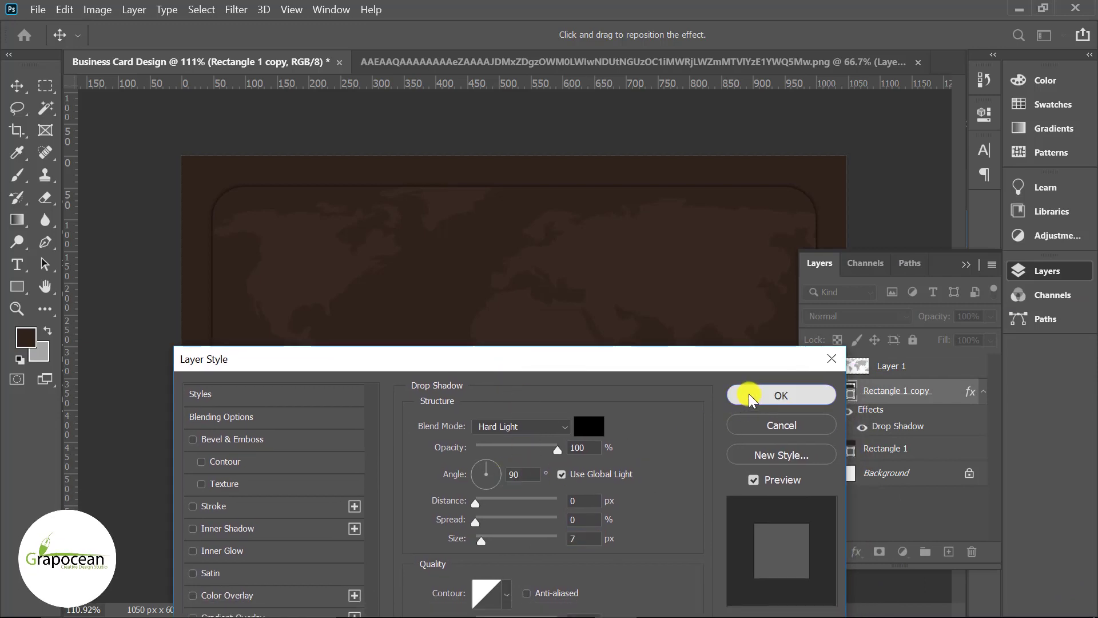
left_click(750, 394)
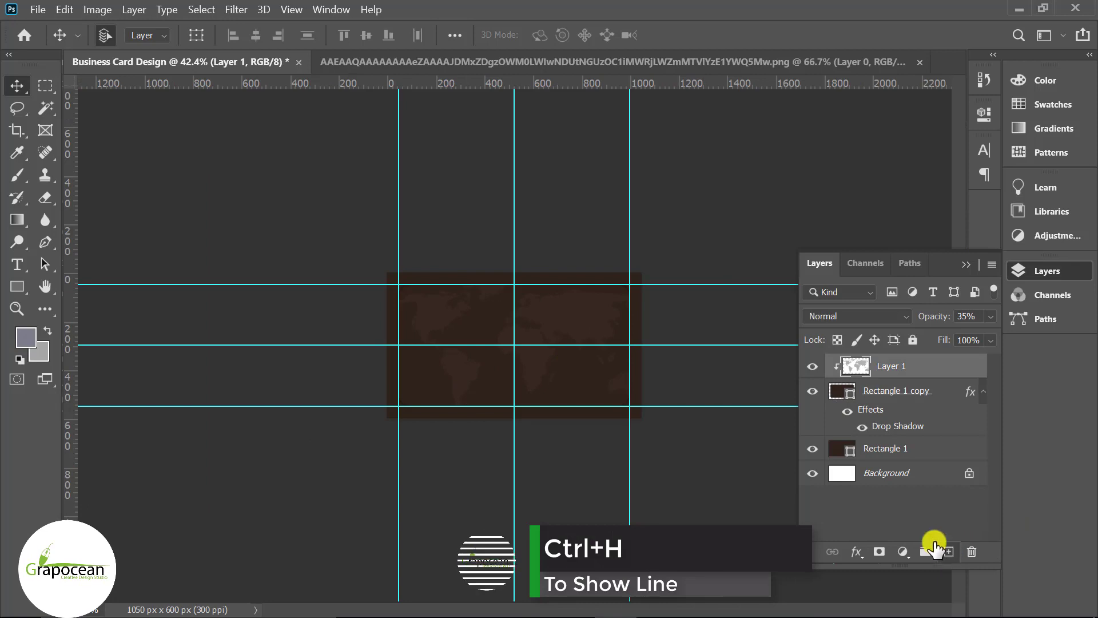
Step: Add an empty Layer 2 above the map
left_click(939, 549)
left_click(17, 286)
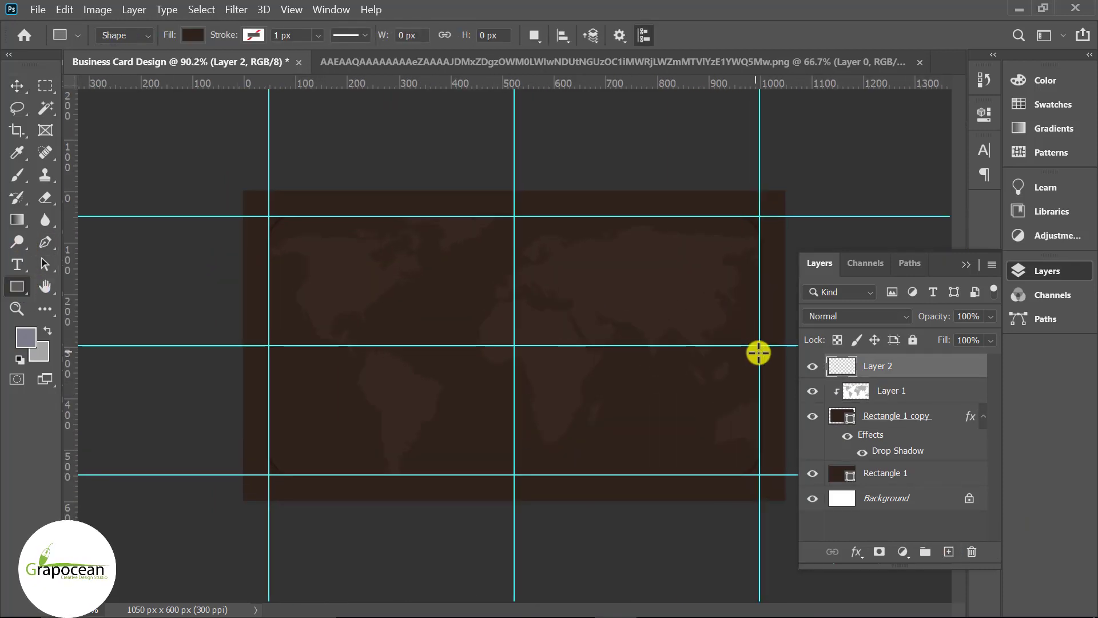
key("ctrl+plus")
left_click(971, 267)
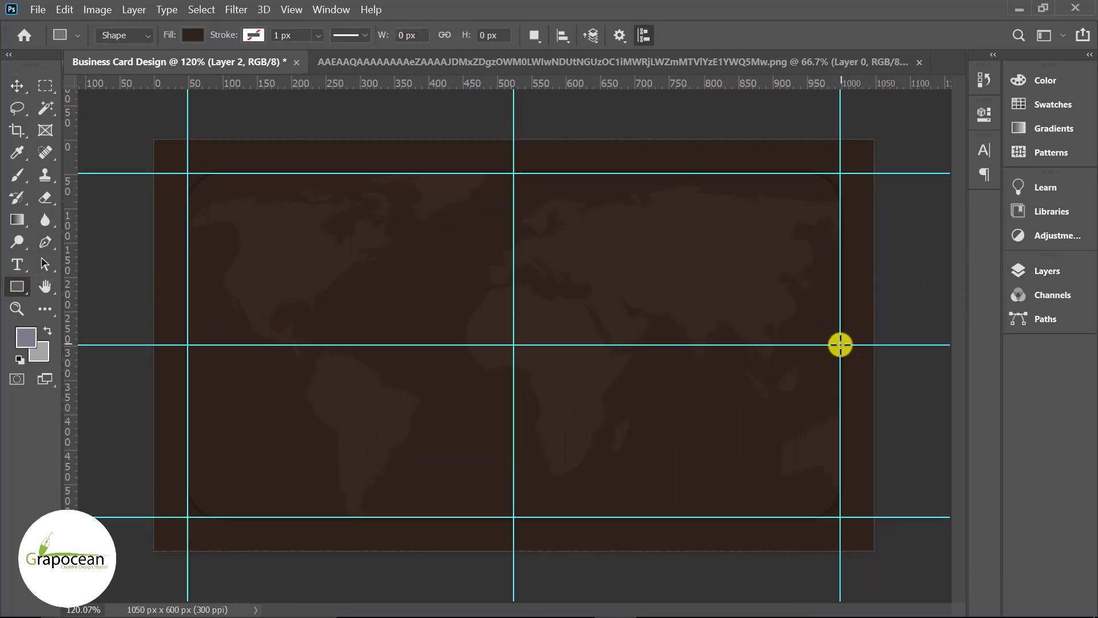
Step: Draw a 250 px square at the top-right guides with a rounded bottom-left corner
mouse_move(840, 345)
left_mouse_down()
mouse_move(664, 172)
mouse_move(715, 182)
left_mouse_up()
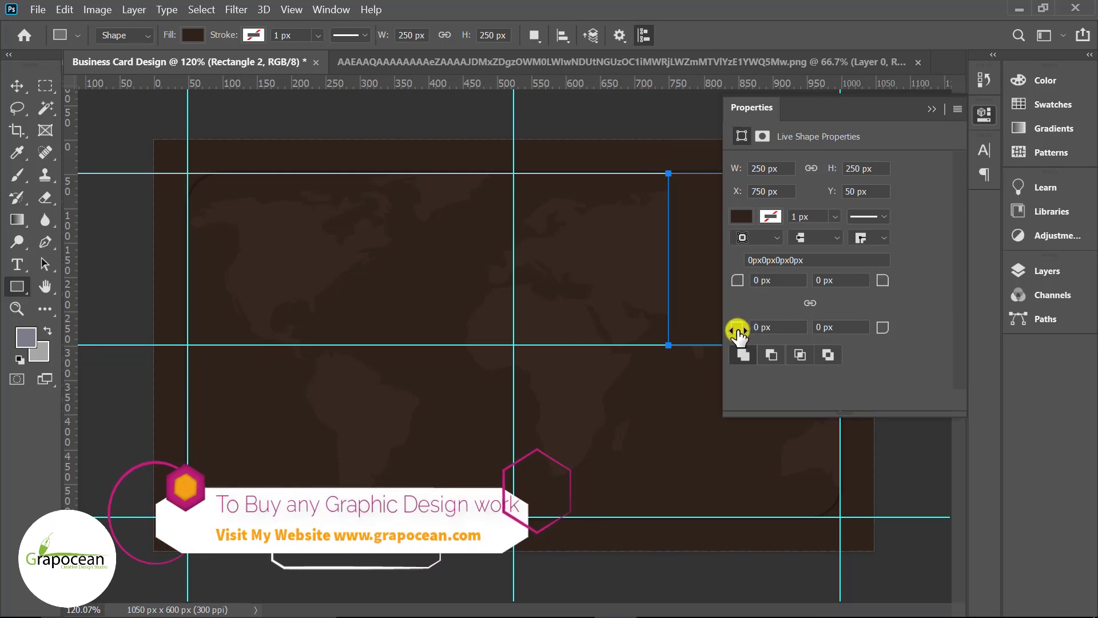
mouse_move(738, 327)
left_mouse_down()
mouse_move(809, 328)
mouse_move(794, 332)
left_mouse_up()
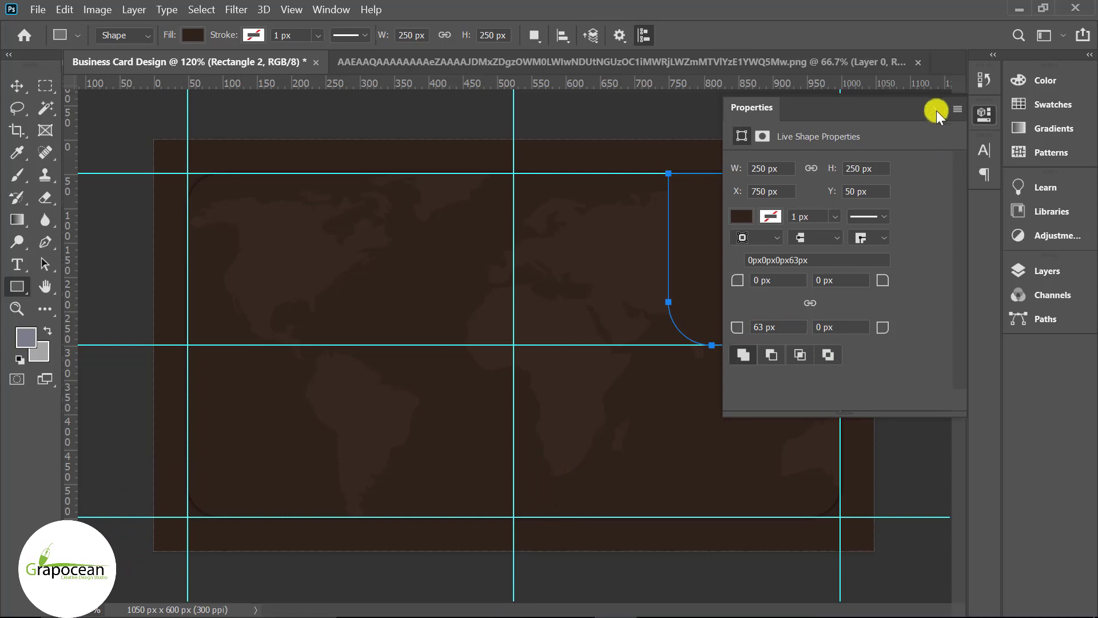
left_click(16, 85)
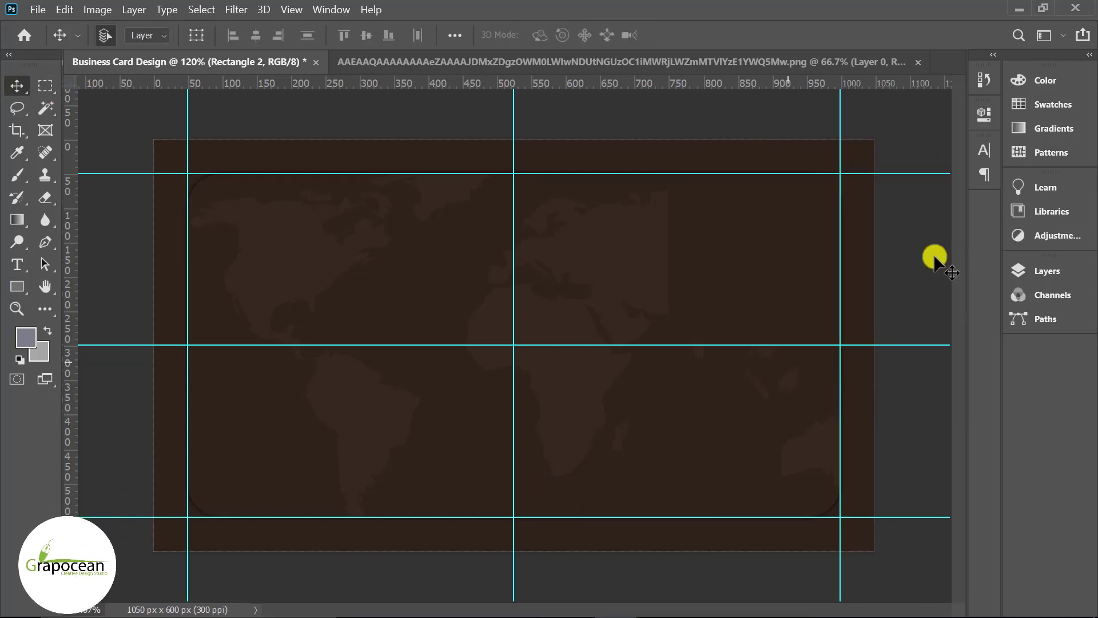
Step: Fill the square with orange-red (b03600)
left_click(1064, 269)
double_click(845, 369)
type("b03600")
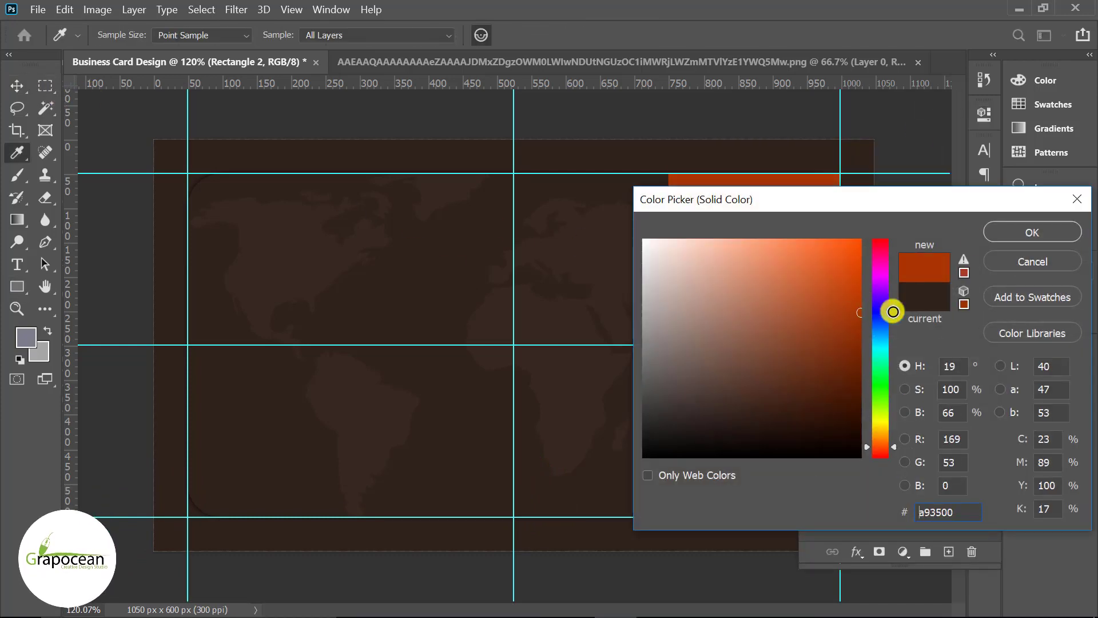
key("Return")
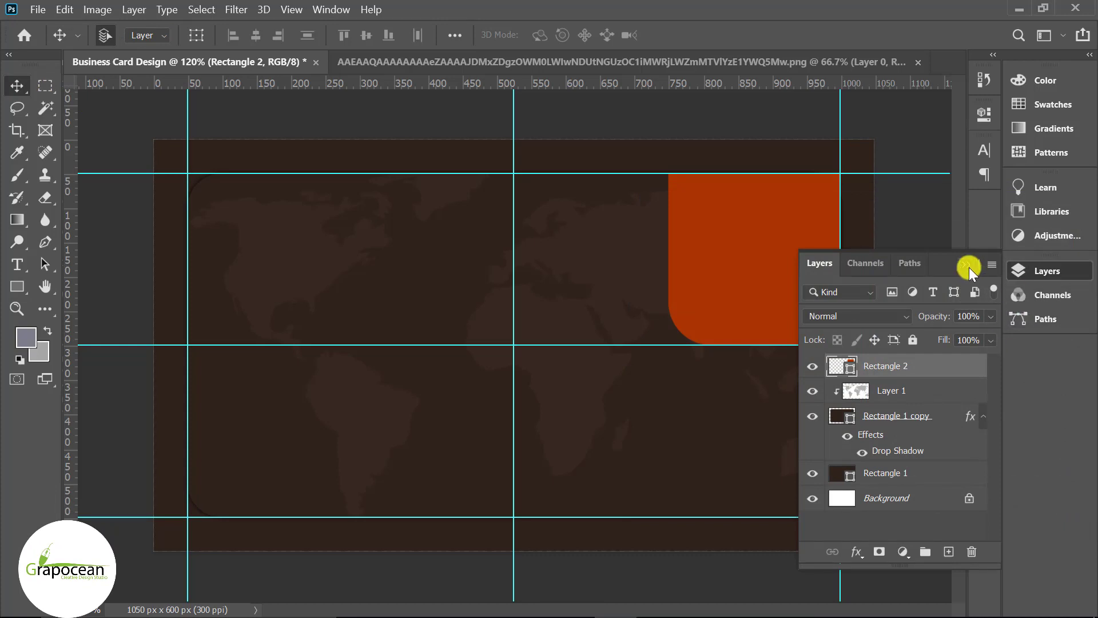
scroll(862, 355, "up", 2, "alt")
scroll(870, 358, "up", 5, "alt")
scroll(870, 358, "down", 4, "alt")
Step: Copy the square into the space below and flip it horizontally and vertically
scroll(704, 312, "down", 2, "alt")
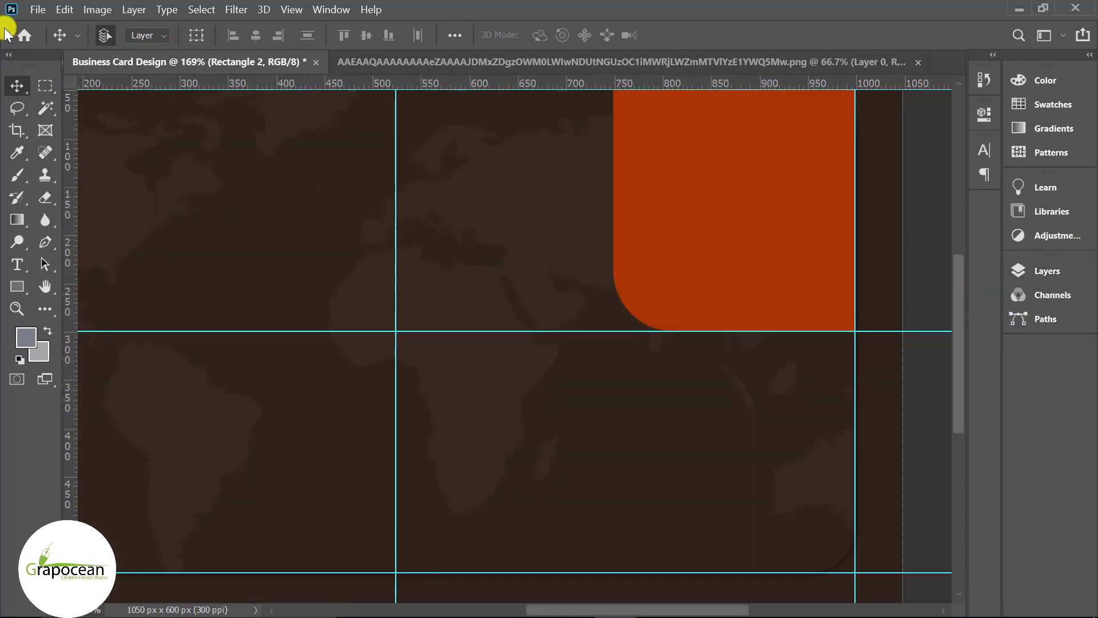
scroll(628, 225, "down", 3, "alt")
left_click_drag(717, 261, 708, 405, "alt")
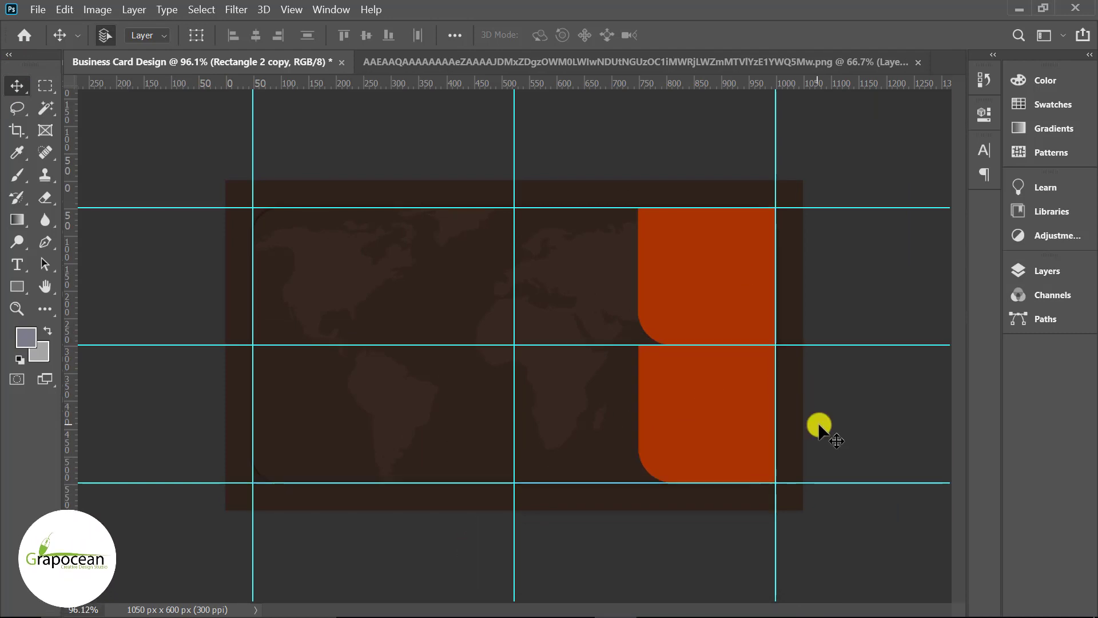
key("ctrl+t")
right_click(720, 402)
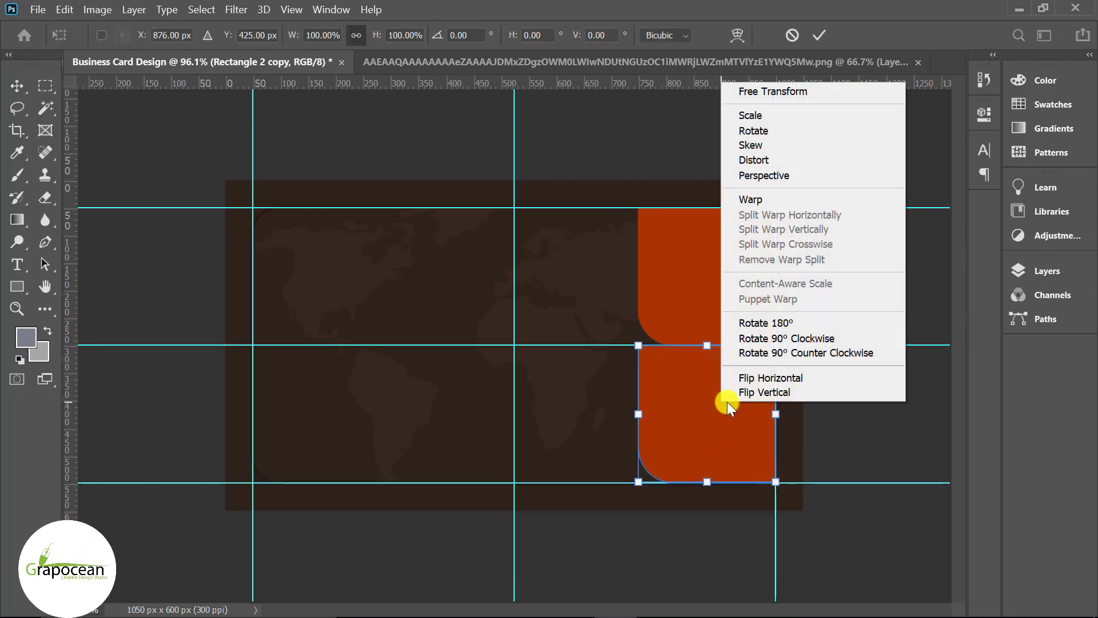
left_click(787, 379)
right_click(744, 381)
left_click(803, 377)
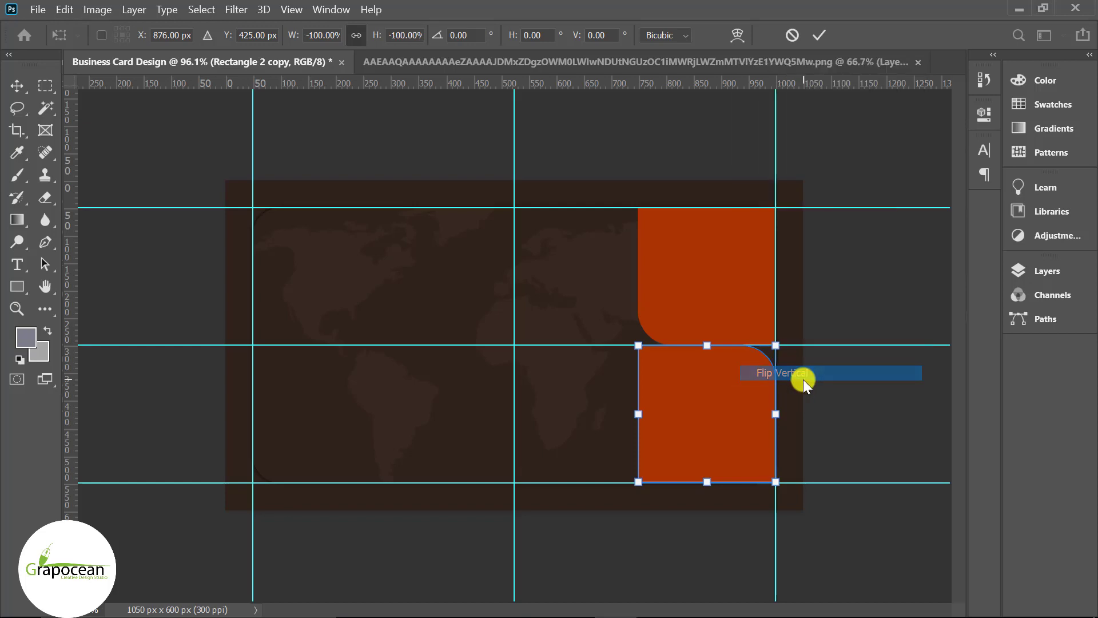
key("Return")
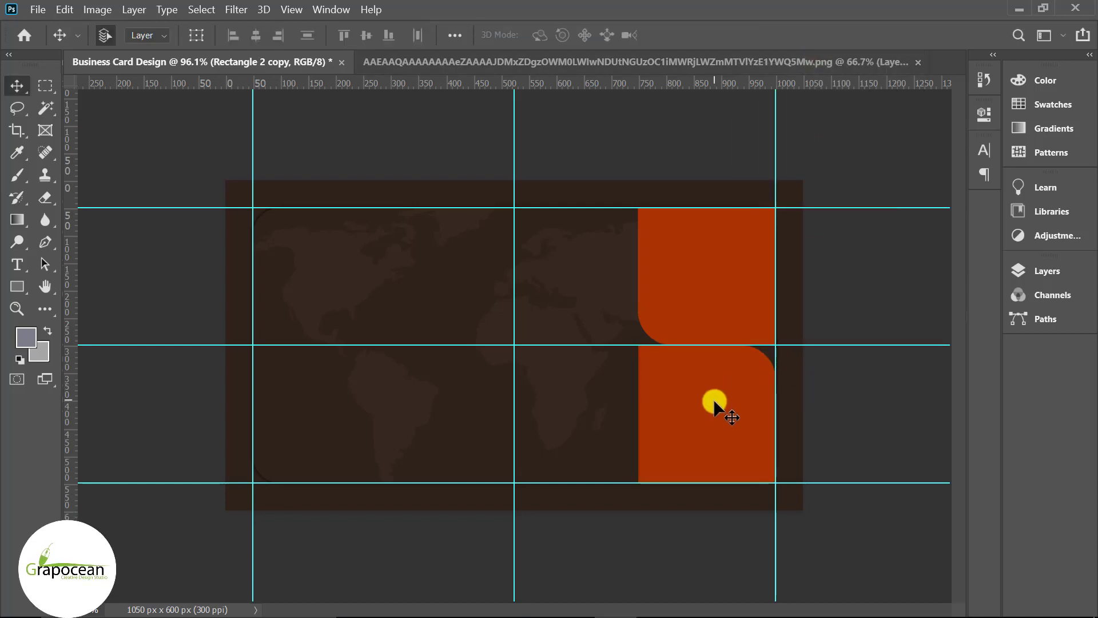
Step: Place another copy left of the top-right square, snapped to the centre guide
left_click_drag(715, 414, 579, 276)
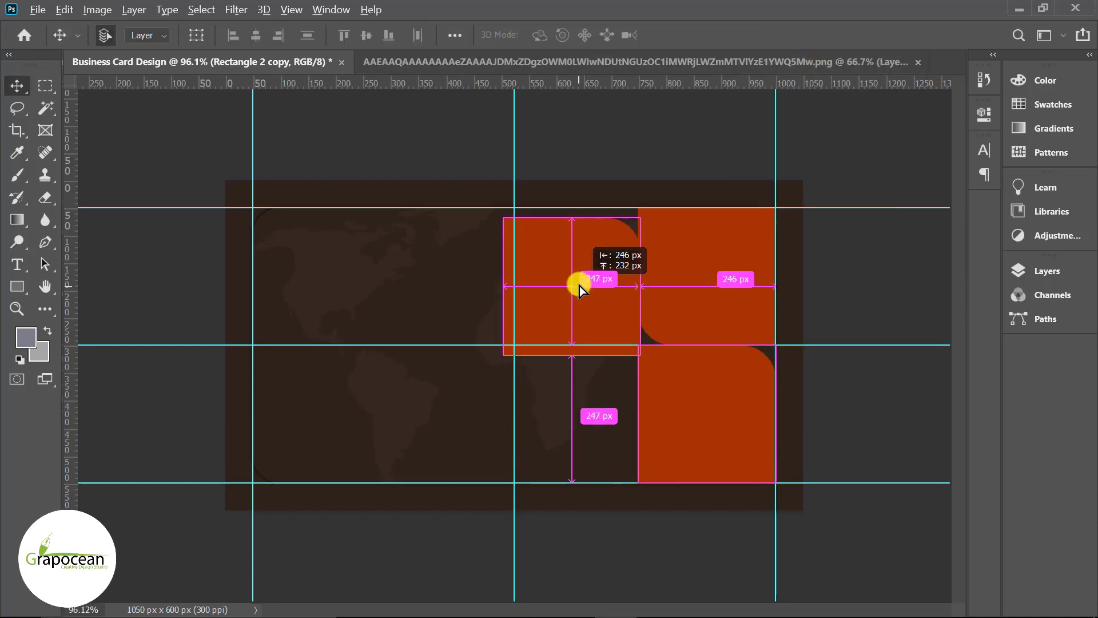
left_click_drag(579, 276, 581, 275)
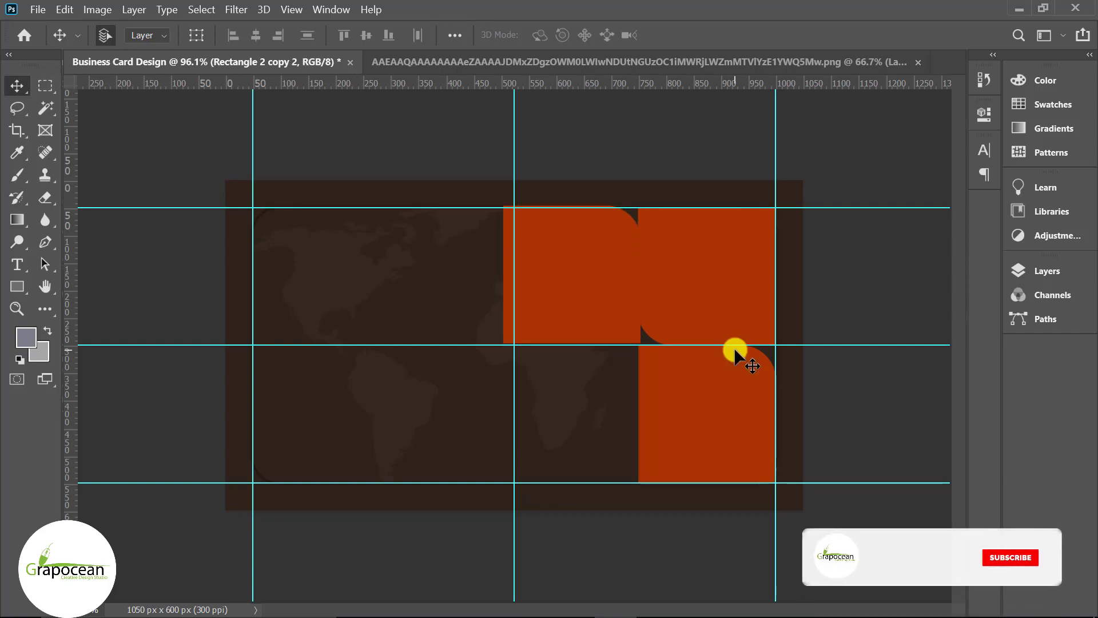
scroll(612, 310, "up", 1)
scroll(612, 320, "up", 4)
left_click_drag(726, 343, 665, 247)
scroll(628, 397, "down", 2)
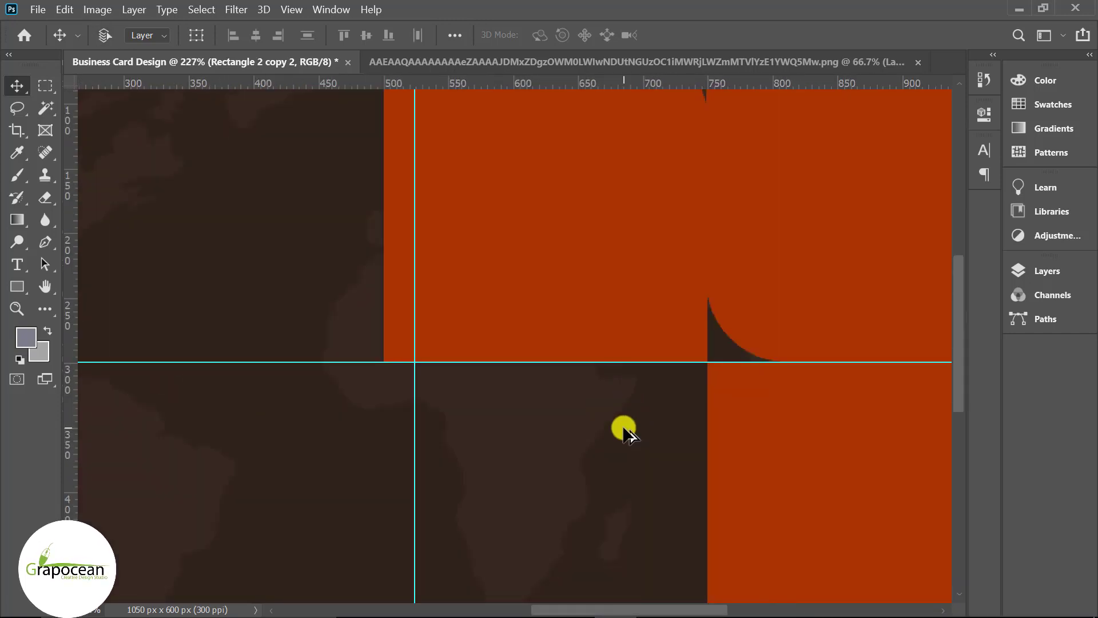
scroll(623, 429, "down", 2)
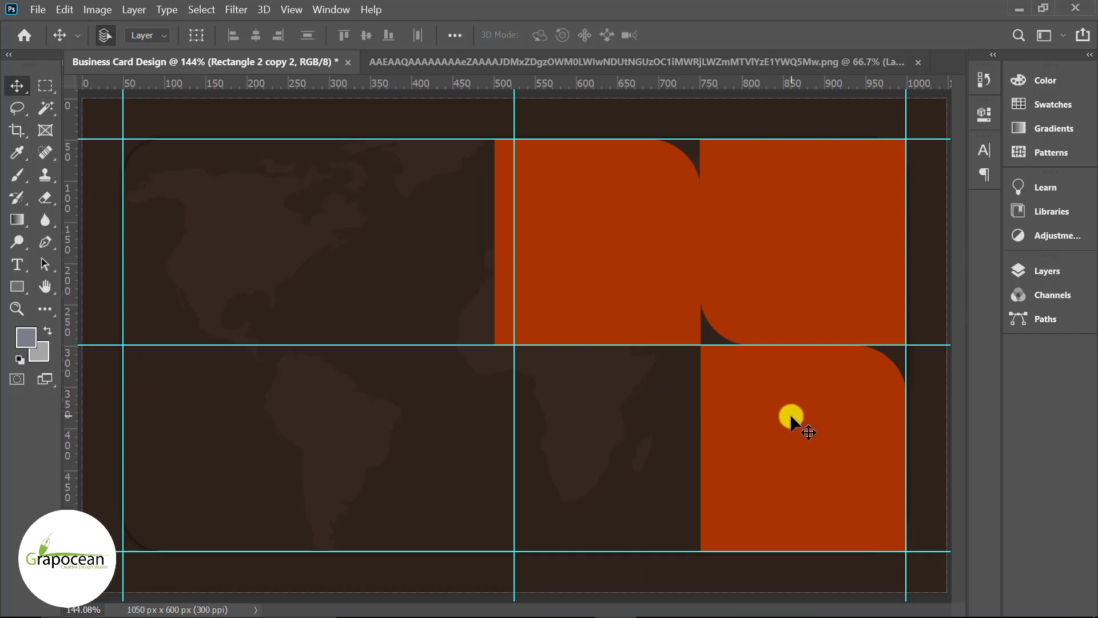
scroll(791, 414, "down", 2)
Step: Try recolouring the original square through its layer thumbnail colour picker
left_click(1078, 271)
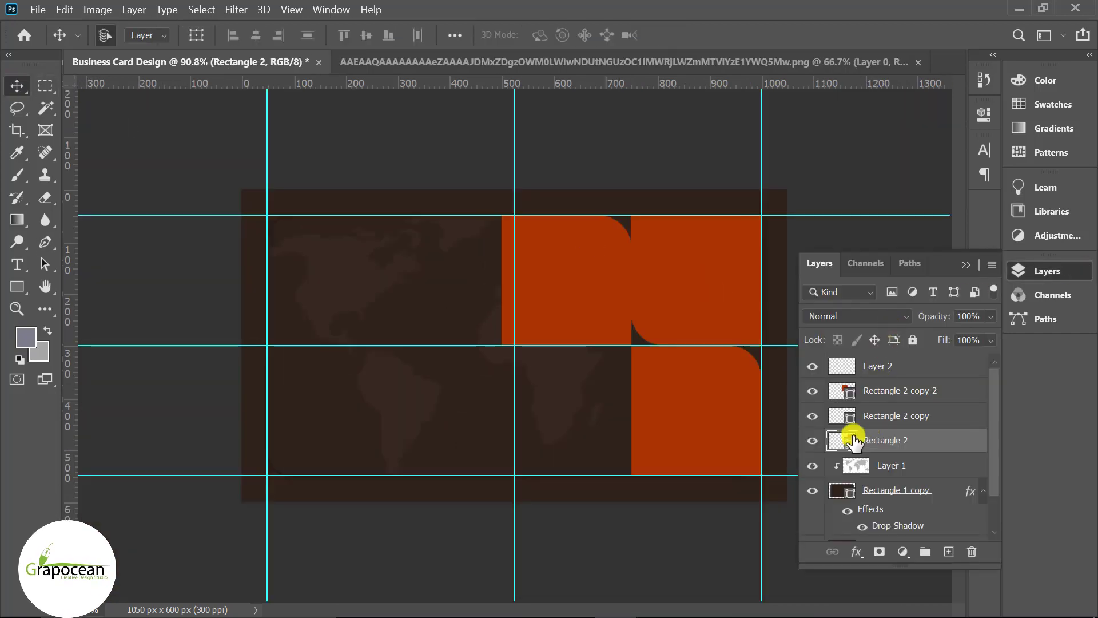
double_click(849, 437)
left_click(604, 423)
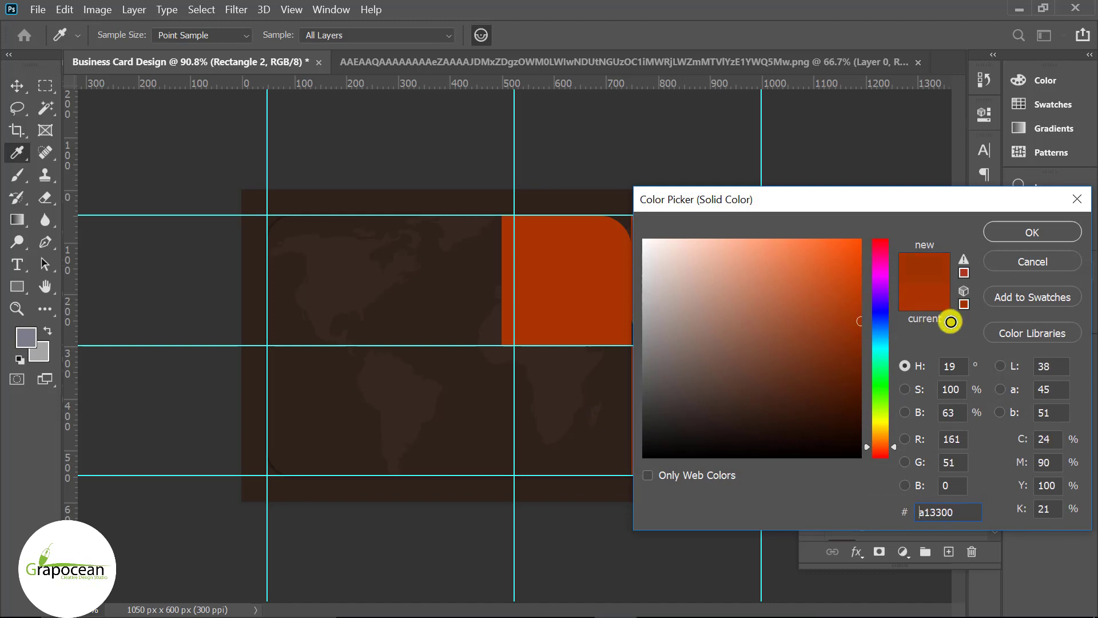
left_click(1052, 232)
key("v")
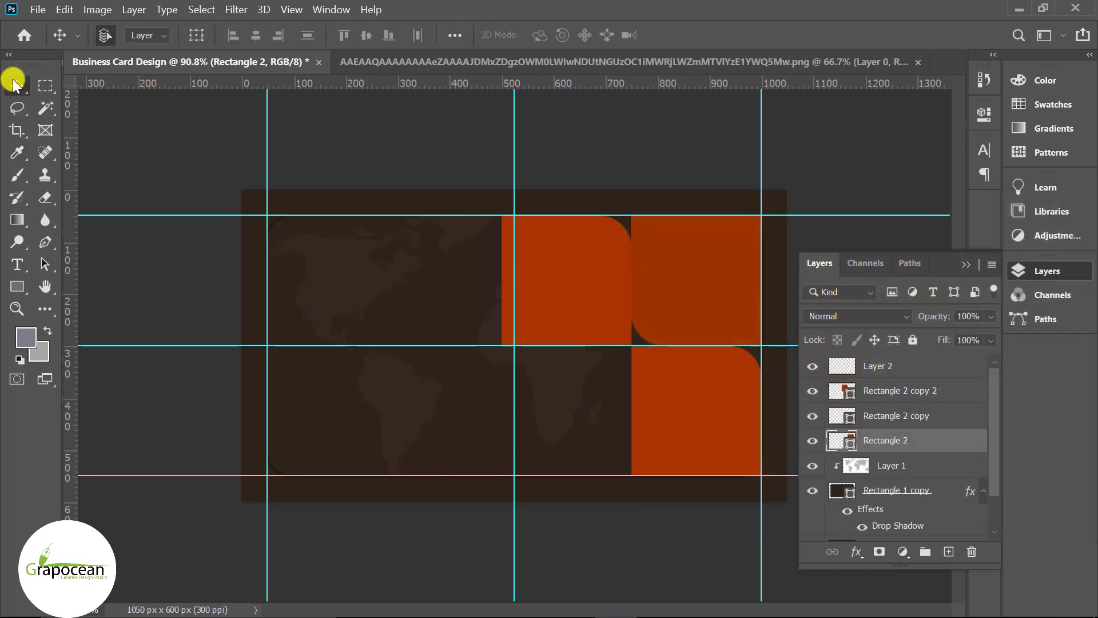
Step: Delete the empty Layer 2
left_click(45, 242)
scroll(633, 238, "up", 1)
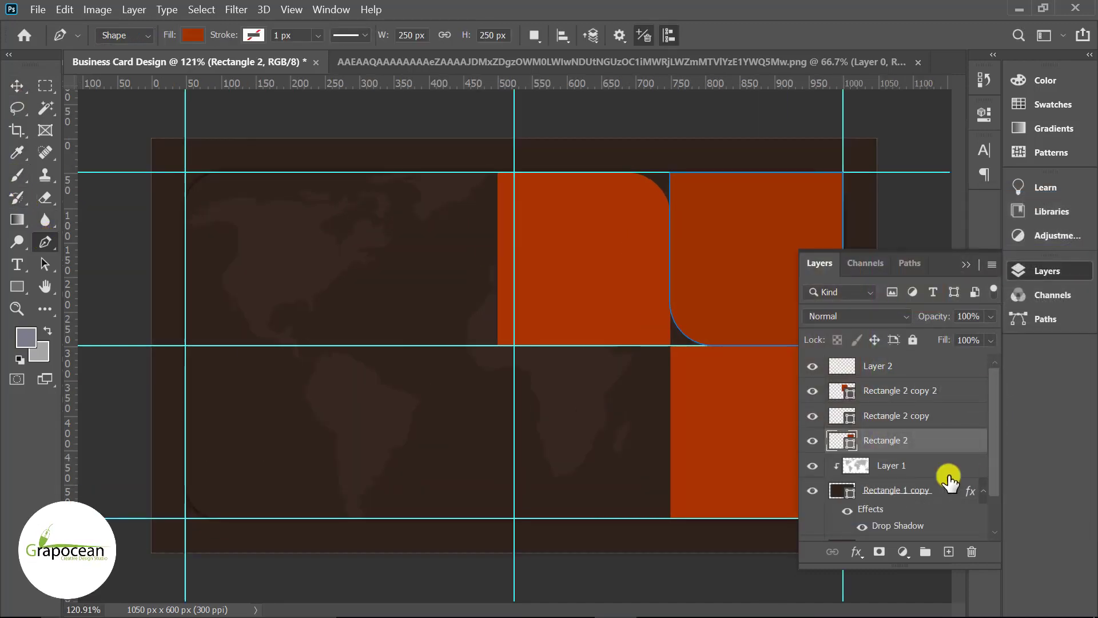
left_click(916, 367)
key("Delete")
key("v")
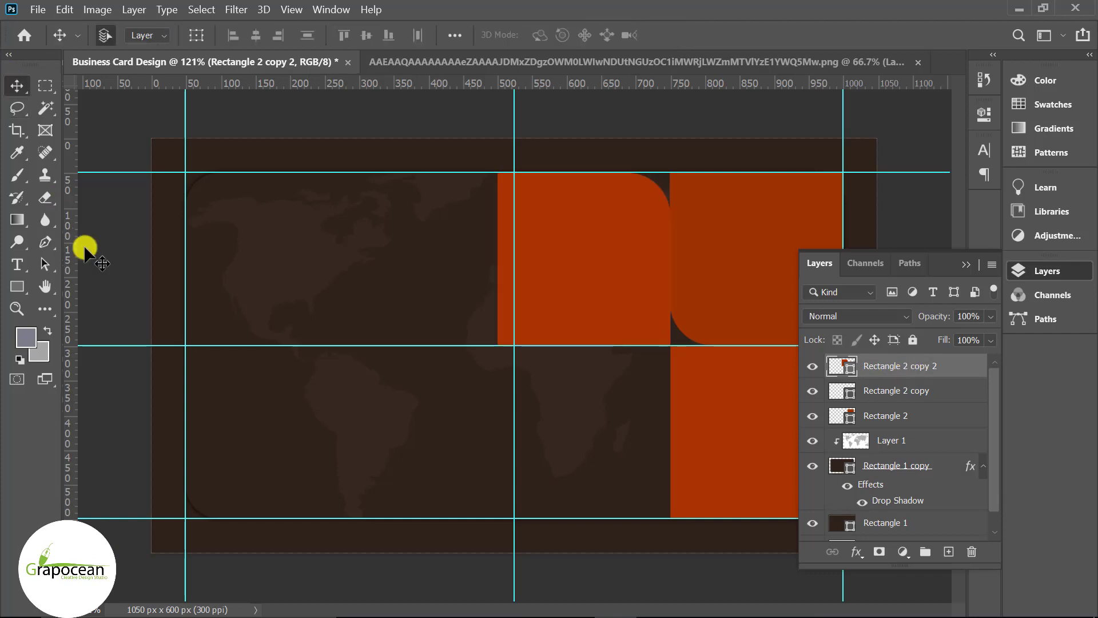
scroll(326, 314, "down", 1)
scroll(571, 326, "down", 1)
key("ctrl+z")
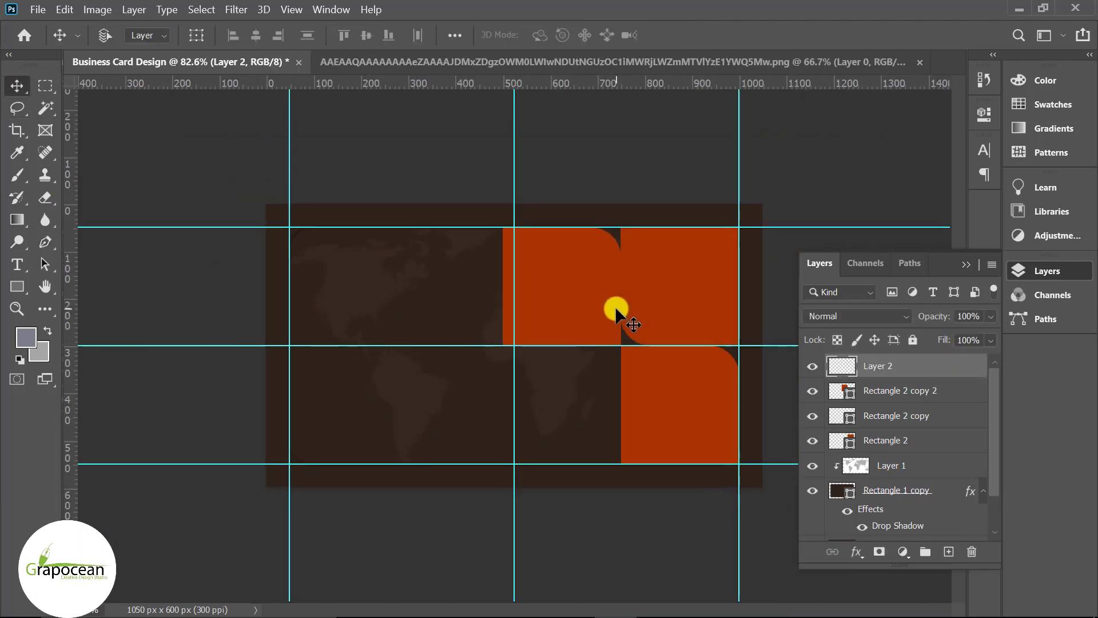
key("Delete")
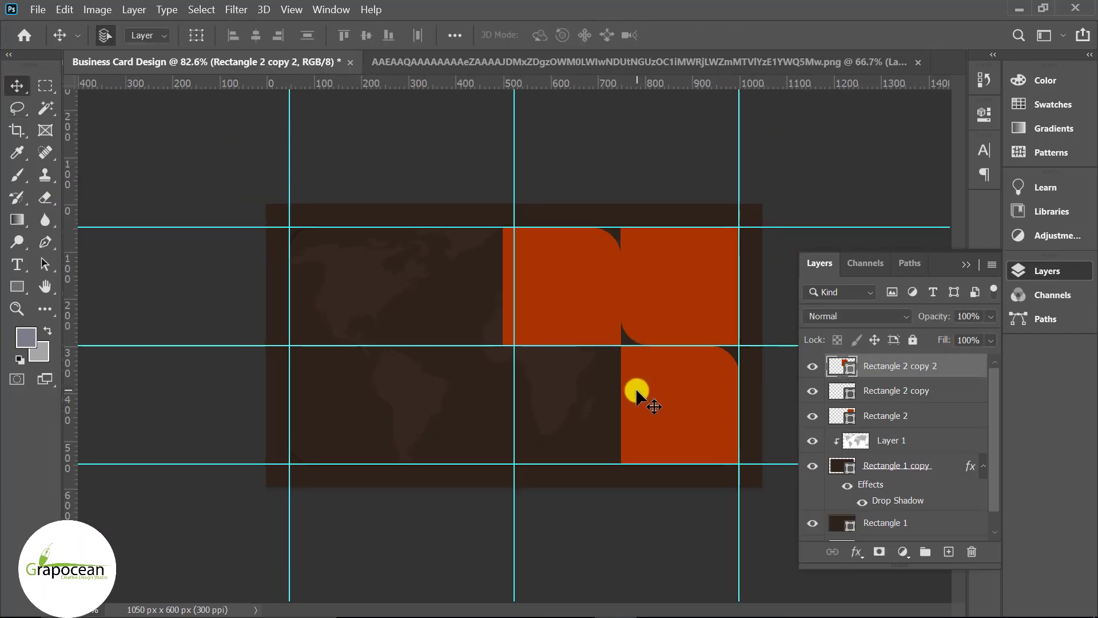
Step: Recolour the top-right square a darker reddish-brown, #7a2a05
left_click(683, 296)
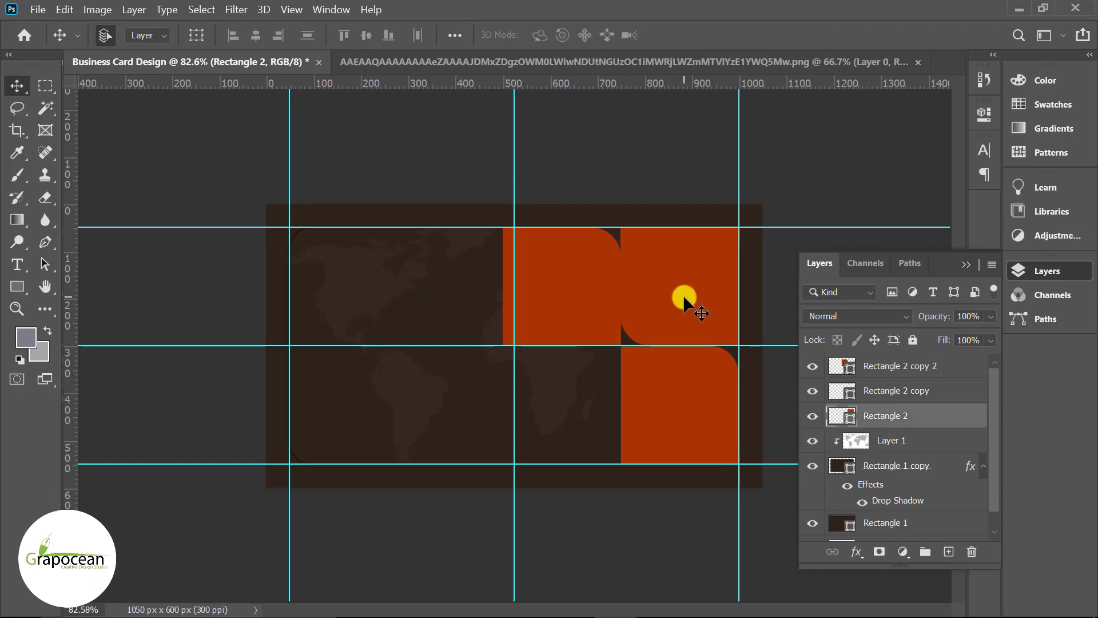
double_click(842, 413)
left_click_drag(731, 380, 890, 360)
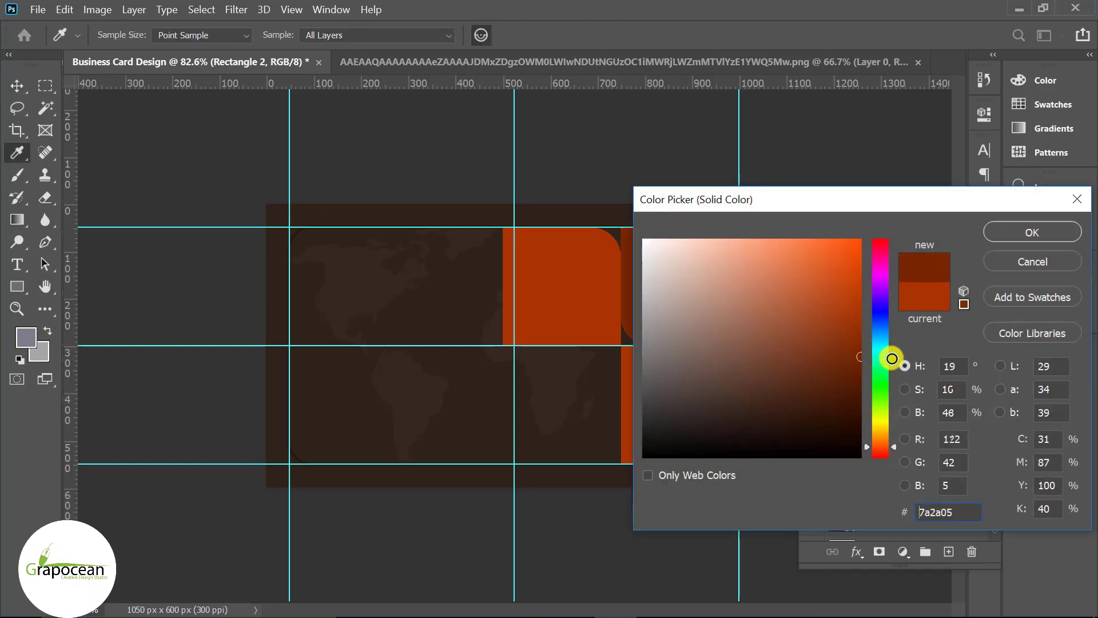
left_click(1032, 229)
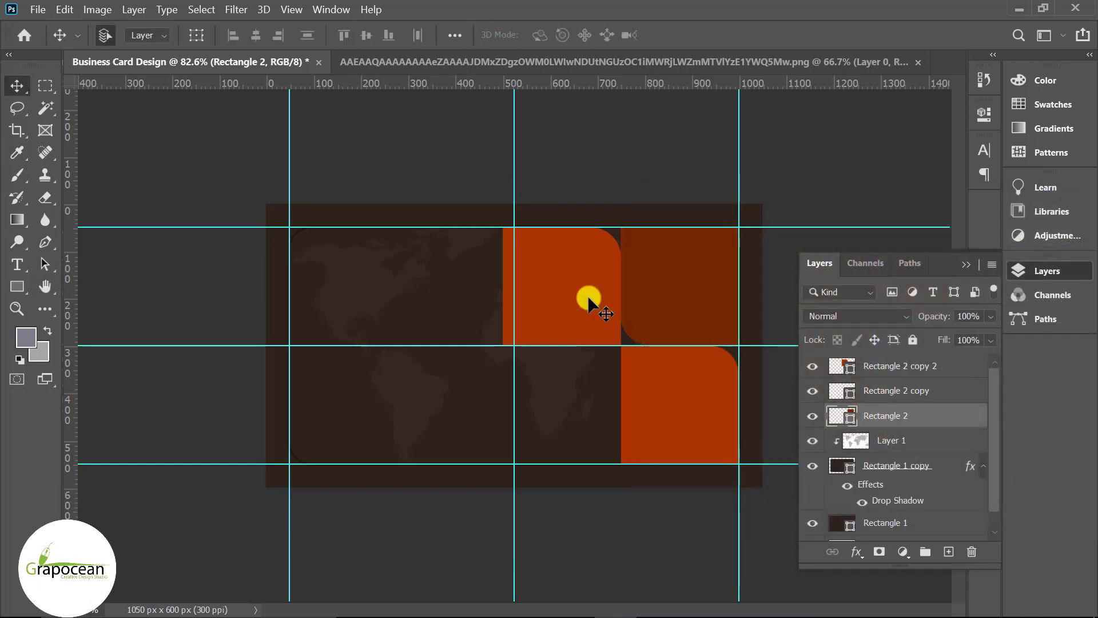
left_click(60, 245)
Step: Add a new empty layer above the upper orange square's layer
left_click(962, 366)
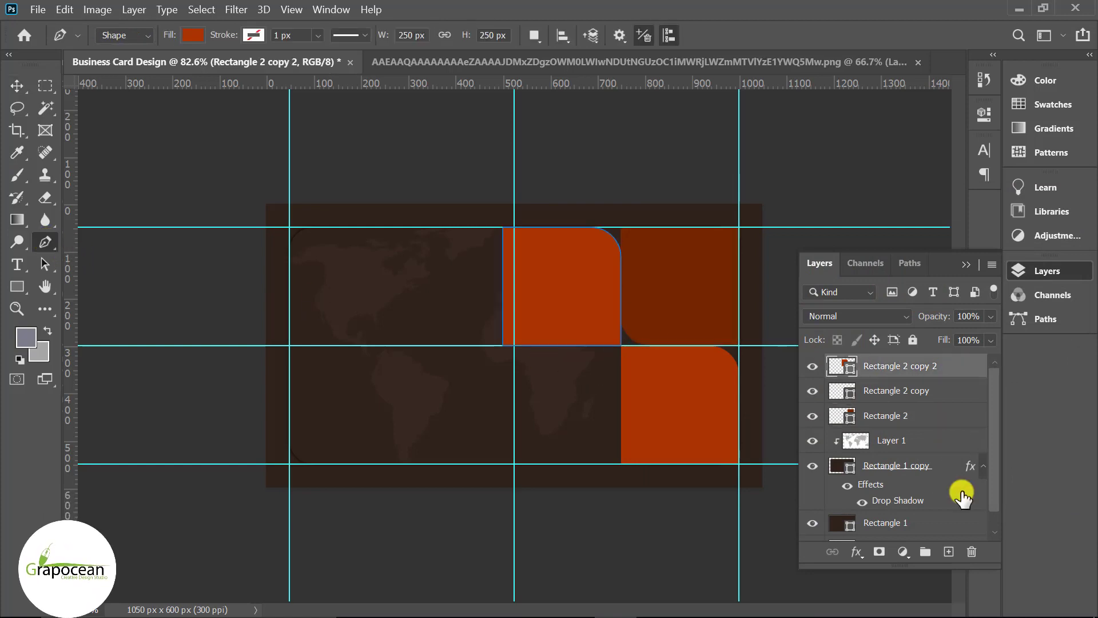
left_click(947, 552)
scroll(623, 220, "up", 3)
scroll(702, 136, "up", 4)
scroll(675, 110, "up", 4)
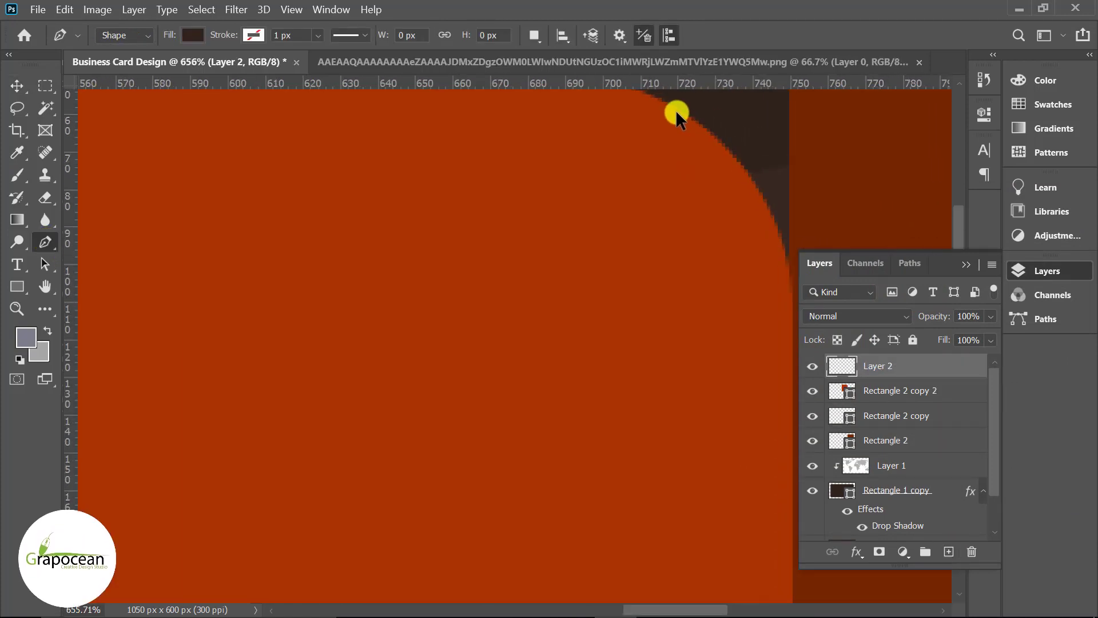
scroll(659, 175, "up", 2)
scroll(659, 175, "up", 1)
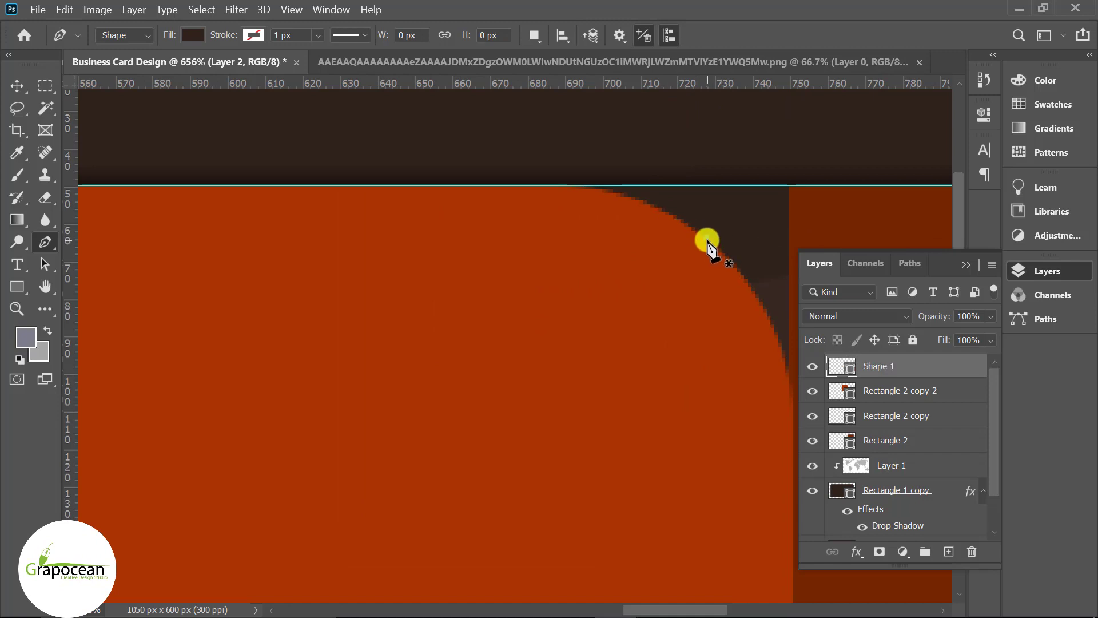
scroll(710, 246, "down", 2)
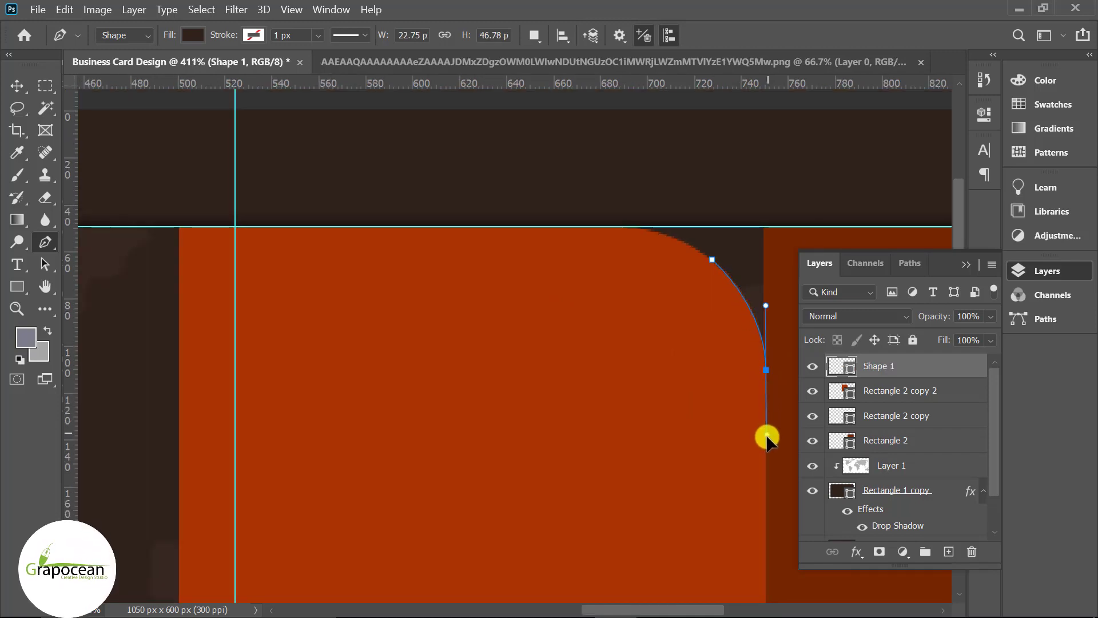
Step: Start a pen-drawn curve from the upper square's rounded corner
left_click_drag(766, 439, 768, 440)
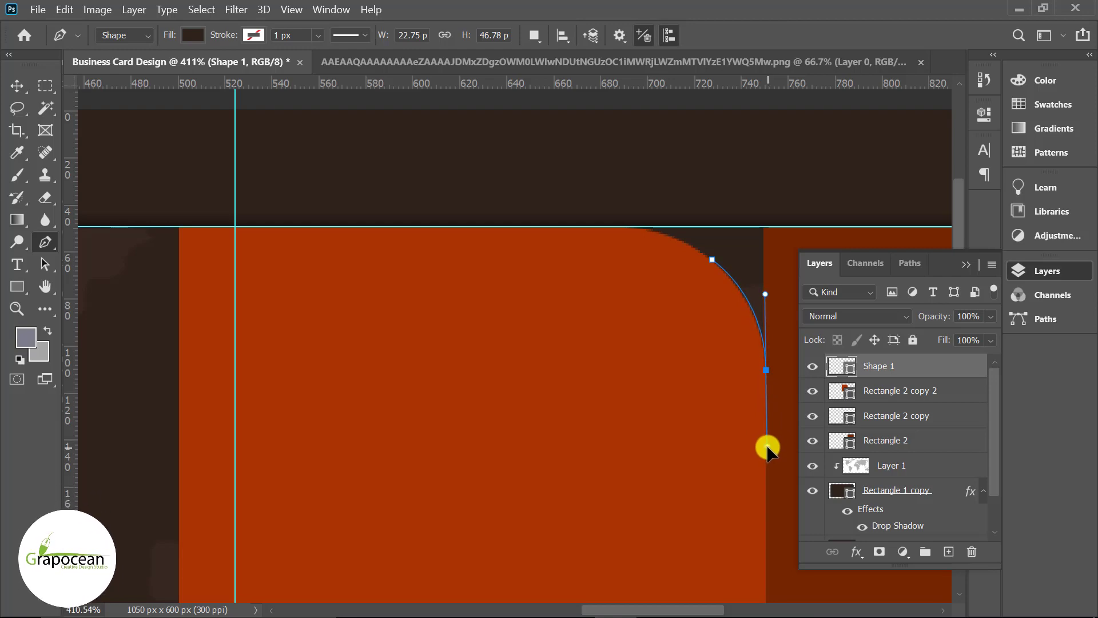
scroll(755, 423, "down", 3)
scroll(756, 389, "up", 2)
scroll(755, 355, "up", 2)
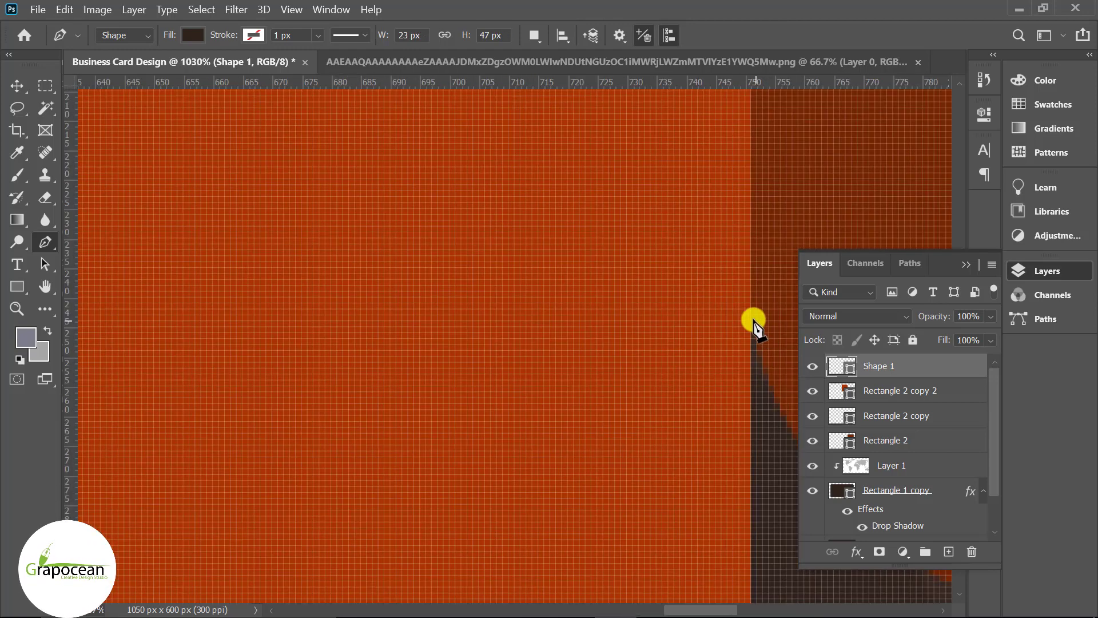
scroll(627, 321, "down", 4)
scroll(605, 343, "down", 1)
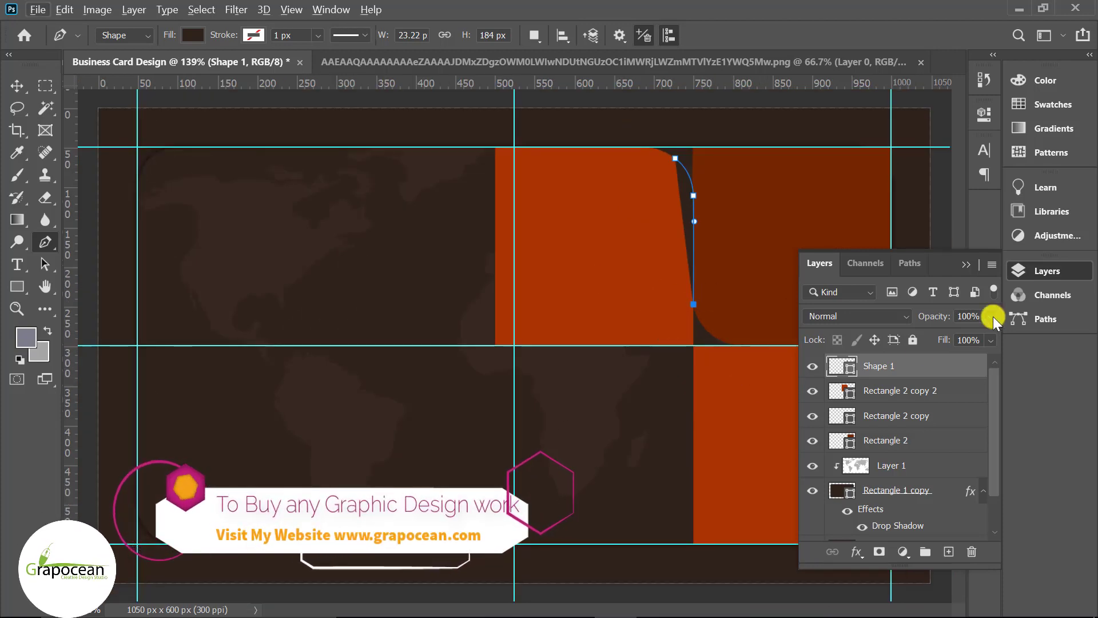
left_click(966, 264)
scroll(771, 320, "up", 2)
scroll(771, 320, "up", 2)
scroll(667, 342, "up", 2)
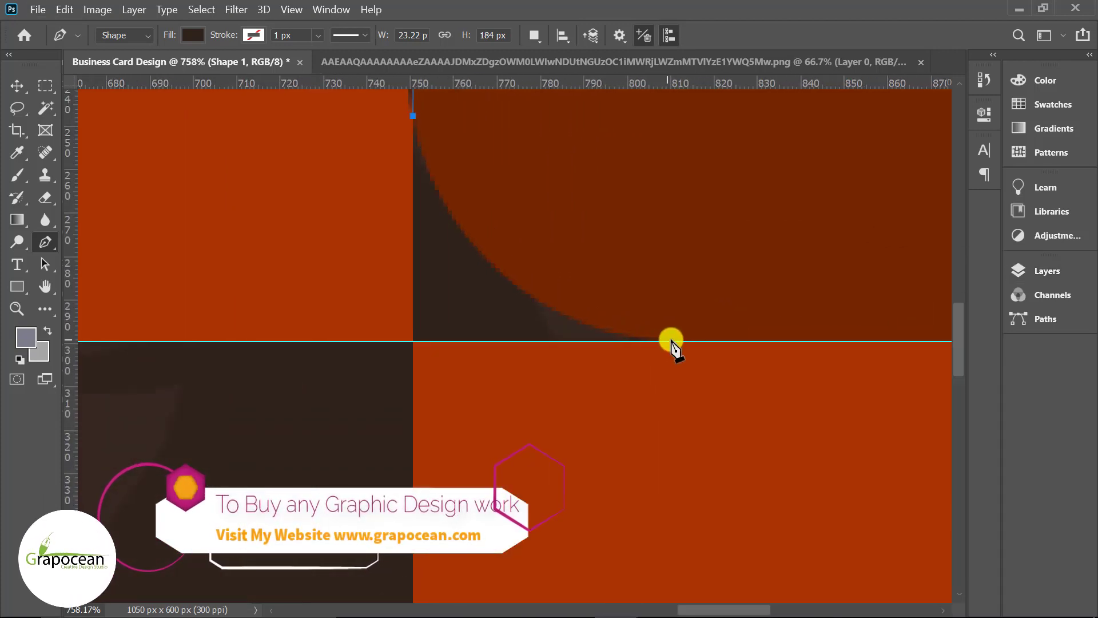
Step: Continue the dark curved shape along the guide around the lower square's corner
mouse_move(682, 342)
left_mouse_down()
mouse_move(773, 351)
mouse_move(920, 342)
left_mouse_up()
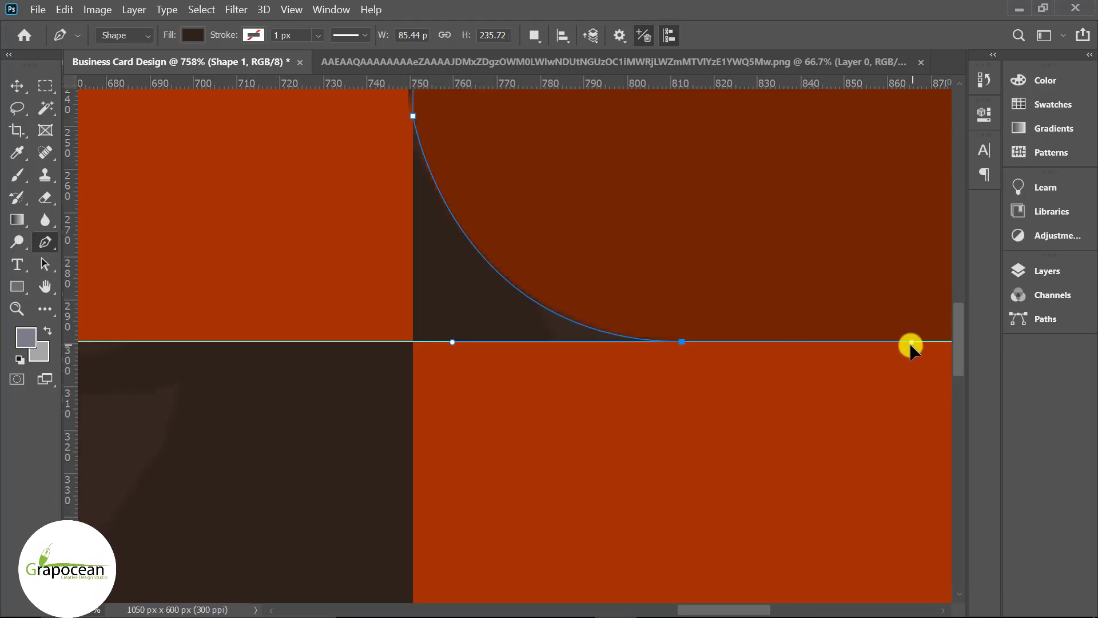
scroll(599, 375, "down", 4)
scroll(744, 401, "down", 2)
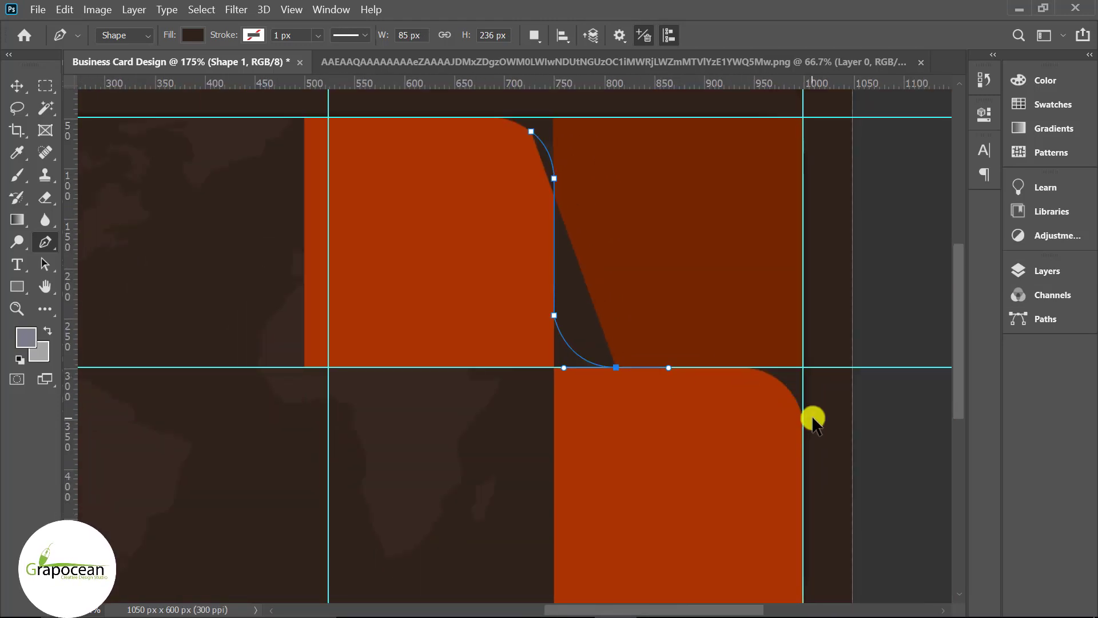
scroll(790, 400, "up", 2)
scroll(790, 401, "up", 1)
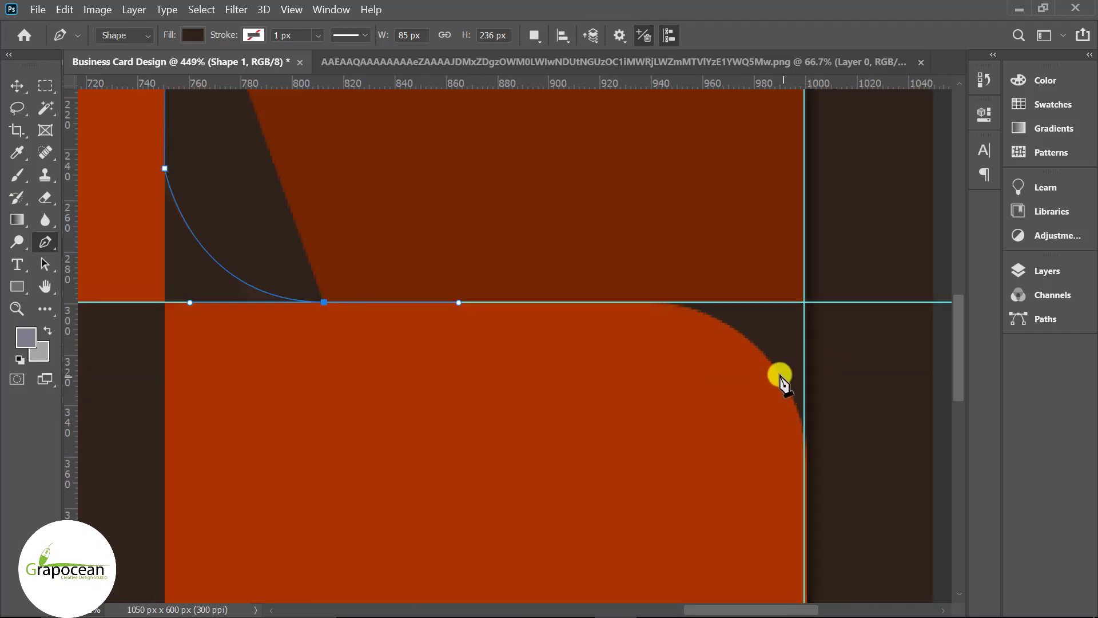
left_click(643, 302)
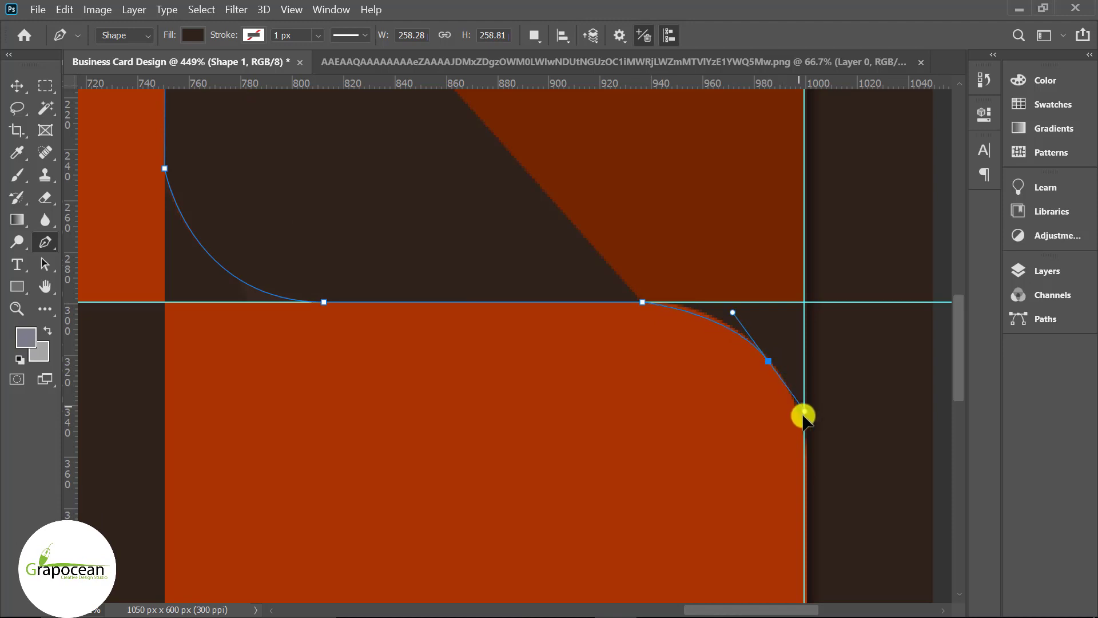
left_click_drag(813, 427, 816, 428)
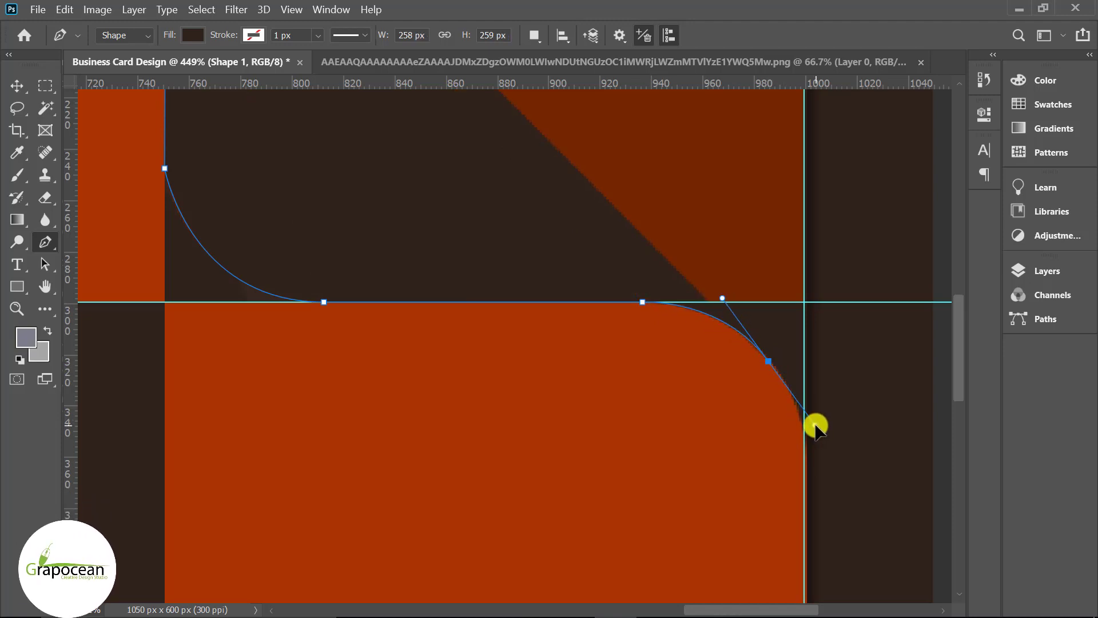
key("ctrl+0")
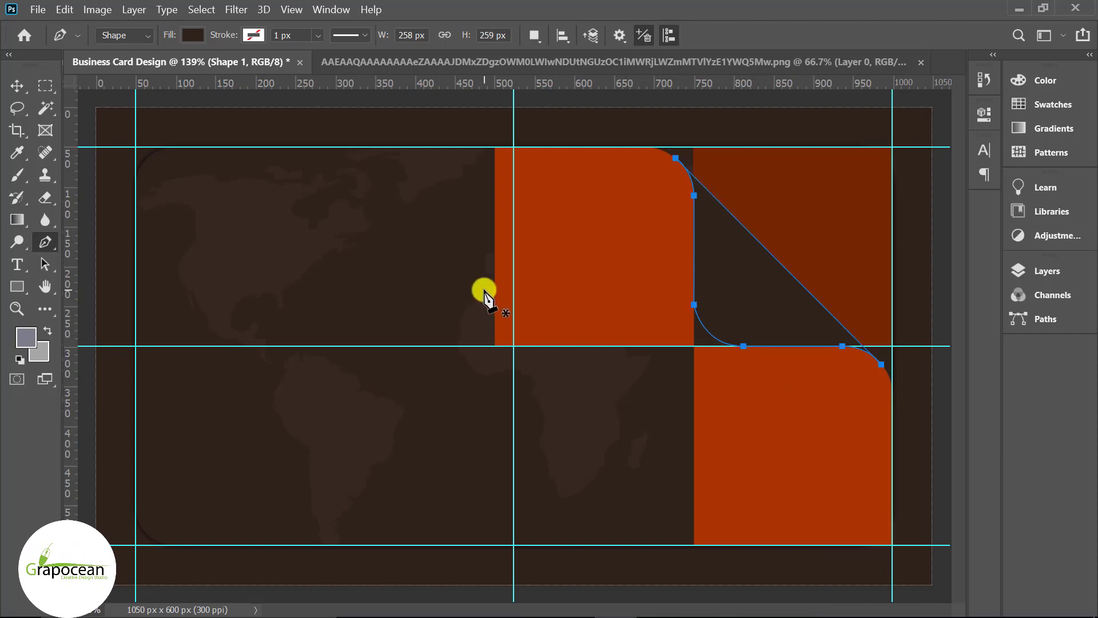
Step: Remove the dark top-right square and select the new curved shape
left_click(17, 86)
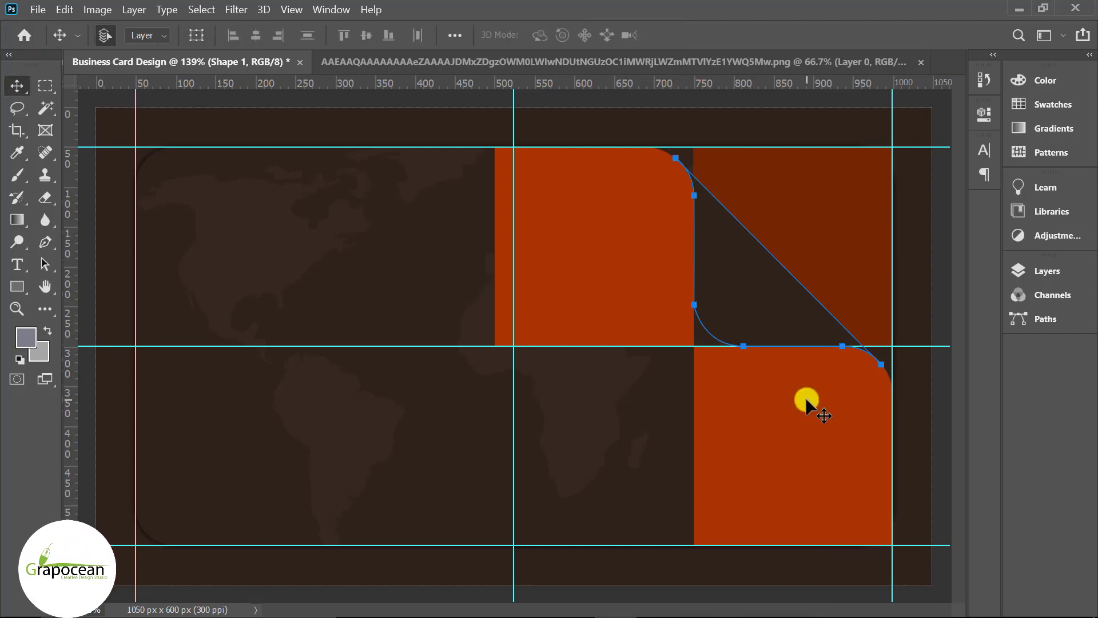
left_click(806, 437)
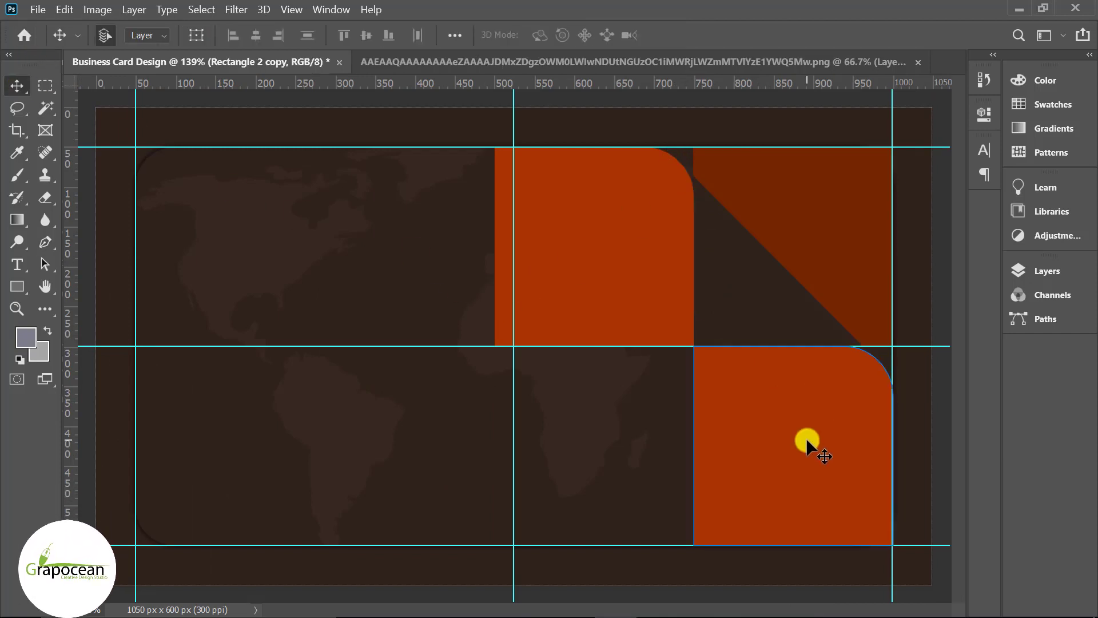
key("ctrl+z")
key("ctrl+z")
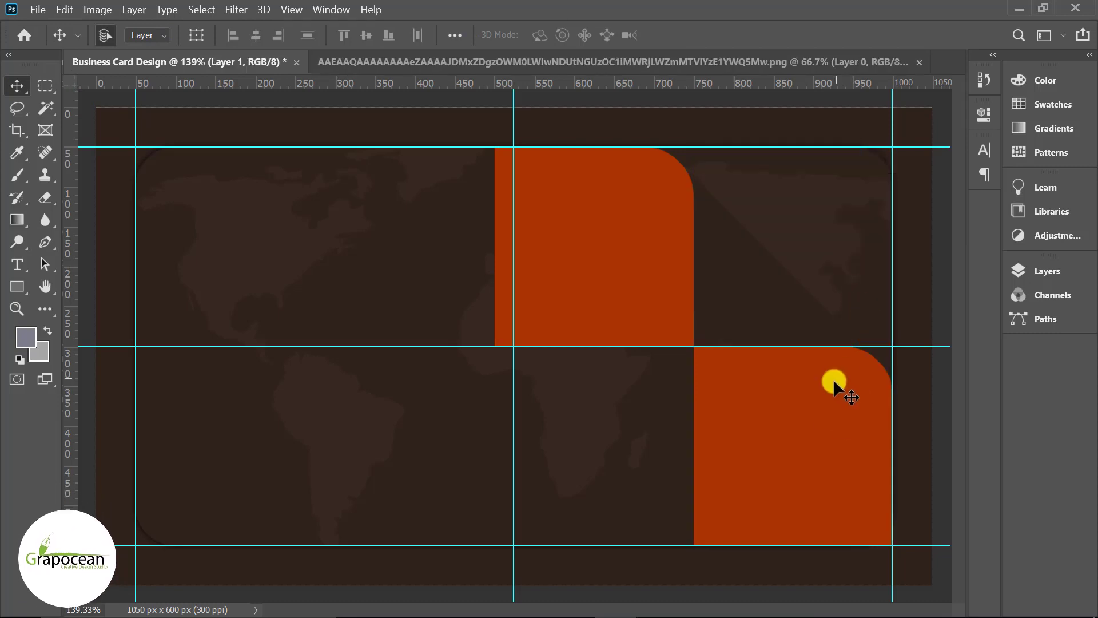
left_click(822, 428)
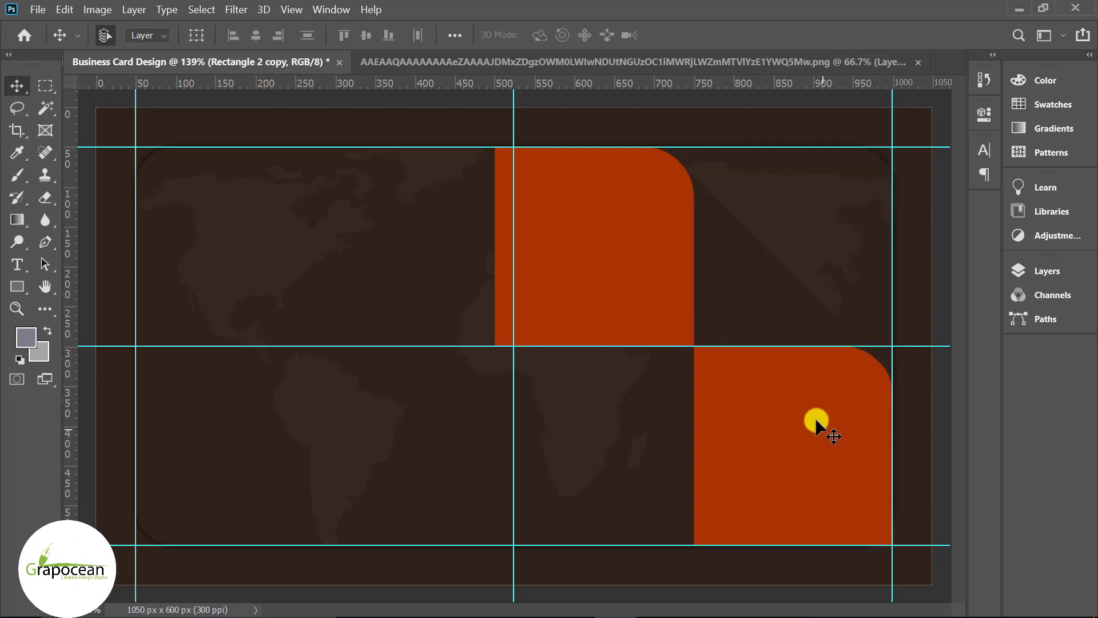
left_click(772, 296)
left_click(1058, 270)
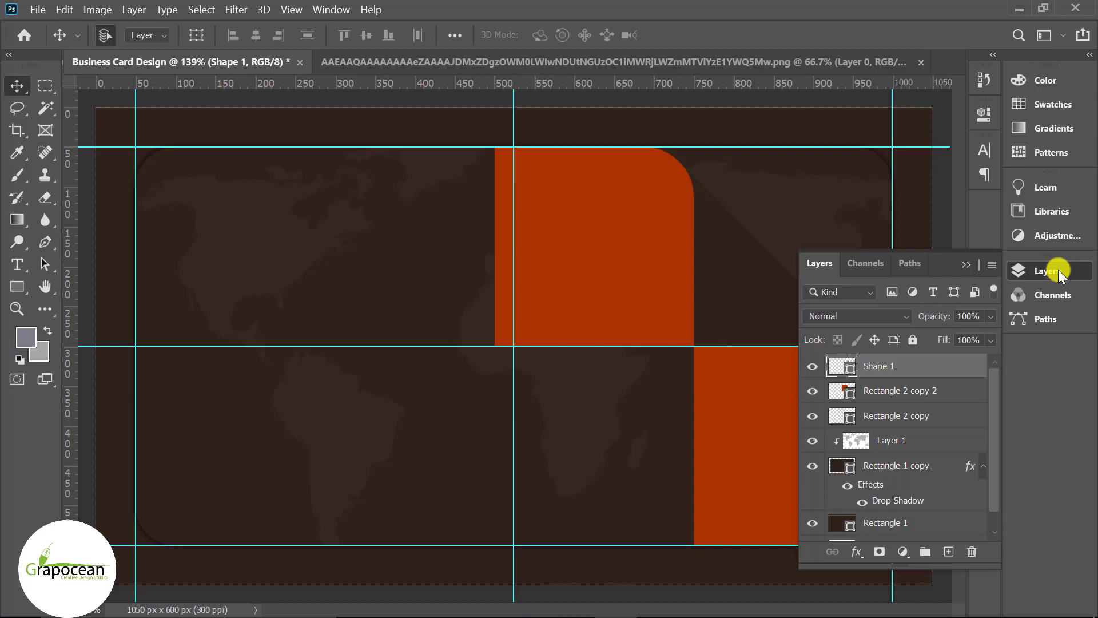
Step: Add a Gradient Overlay to Shape 1 and position the gradient across the curl
right_click(937, 363)
left_click(824, 32)
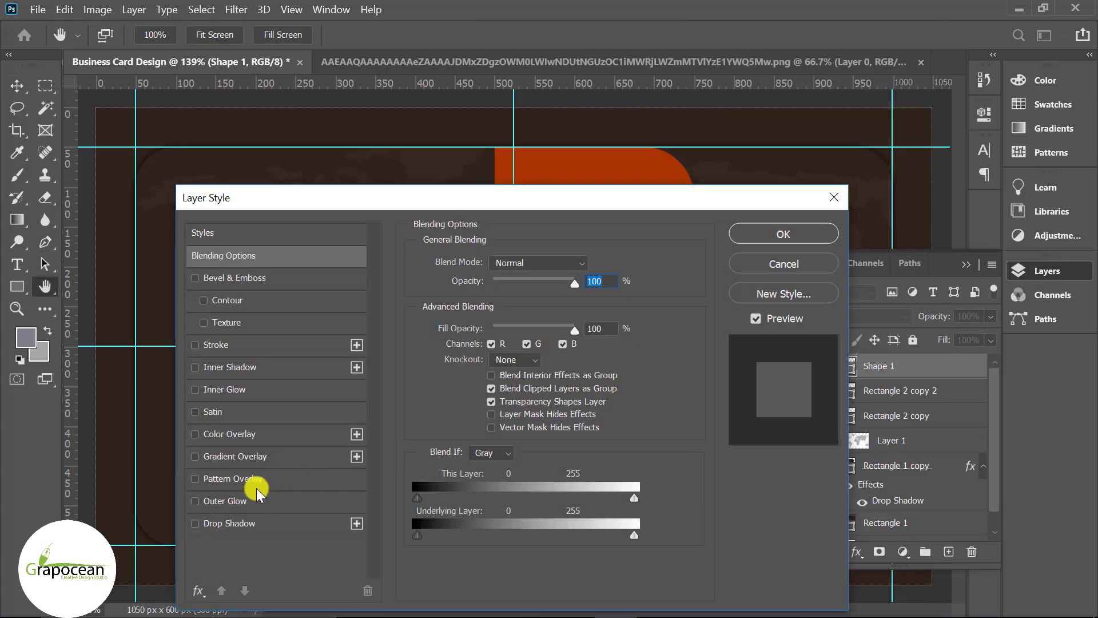
left_click(235, 457)
left_click_drag(617, 211, 708, 321)
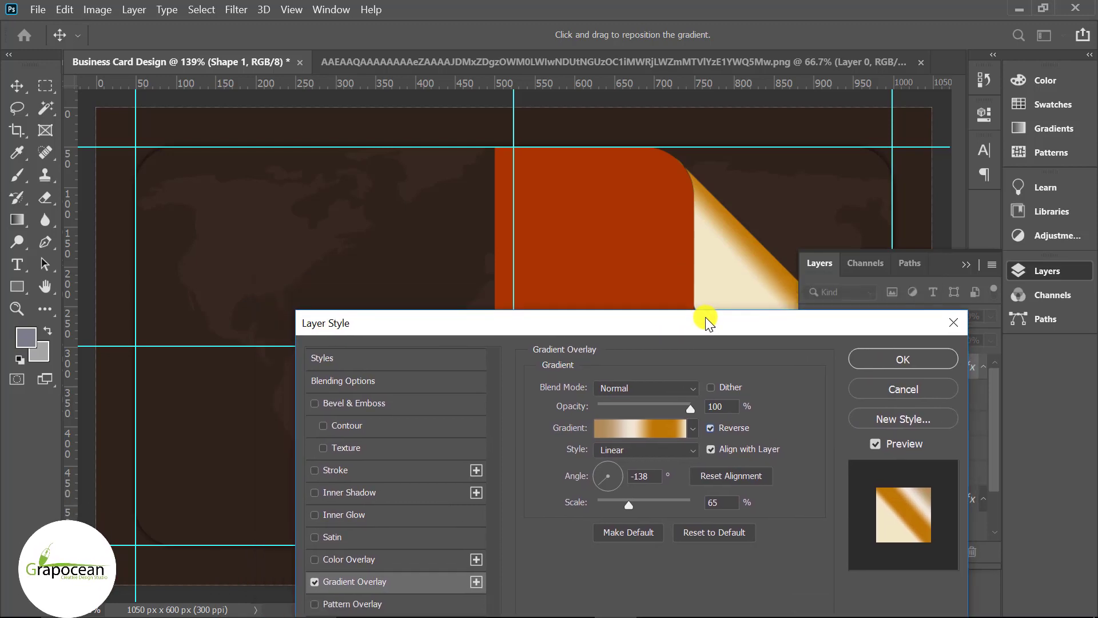
left_click_drag(757, 257, 744, 262)
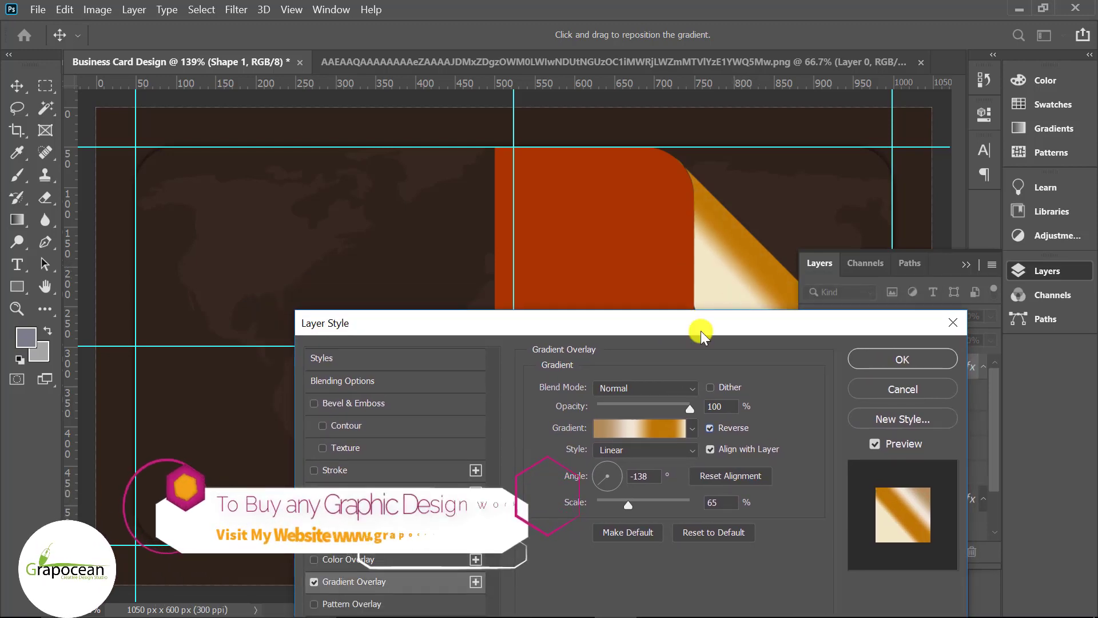
Step: Move the orange gradient stop to about 29% and shift its midpoint toward the cream
left_click(667, 428)
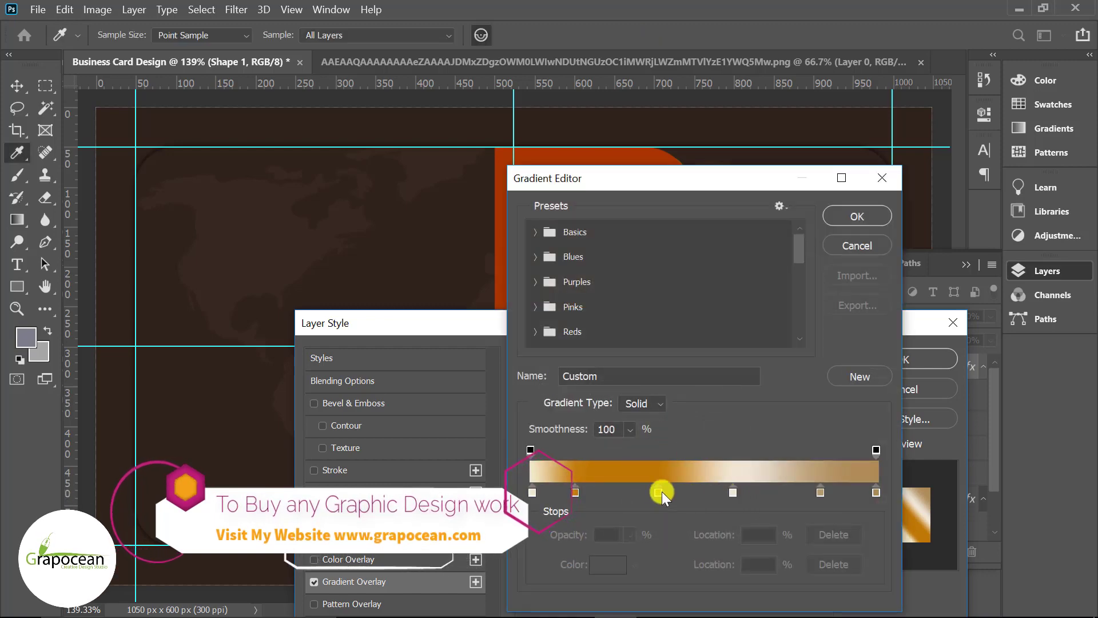
mouse_move(574, 493)
left_mouse_down()
mouse_move(657, 491)
mouse_move(628, 491)
left_mouse_up()
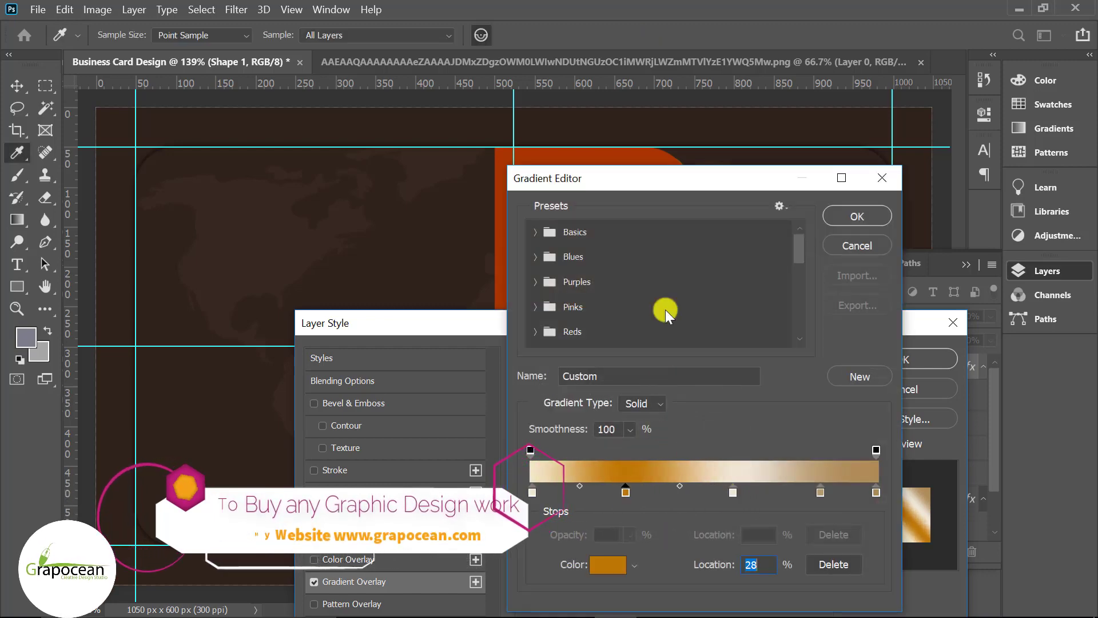
left_click_drag(686, 178, 854, 190)
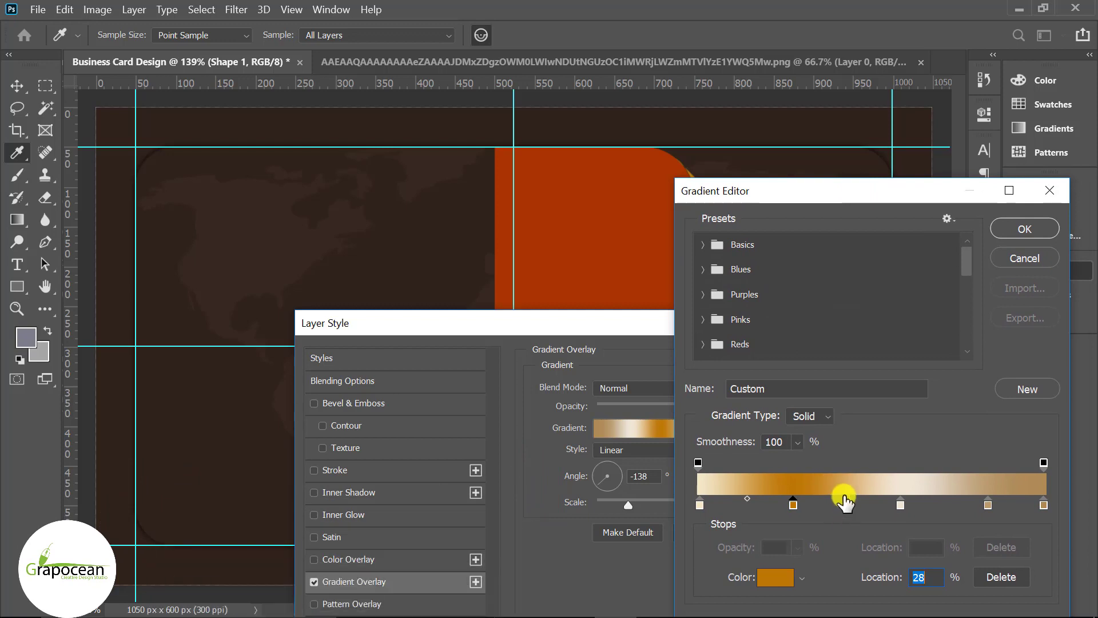
left_click_drag(846, 499, 829, 499)
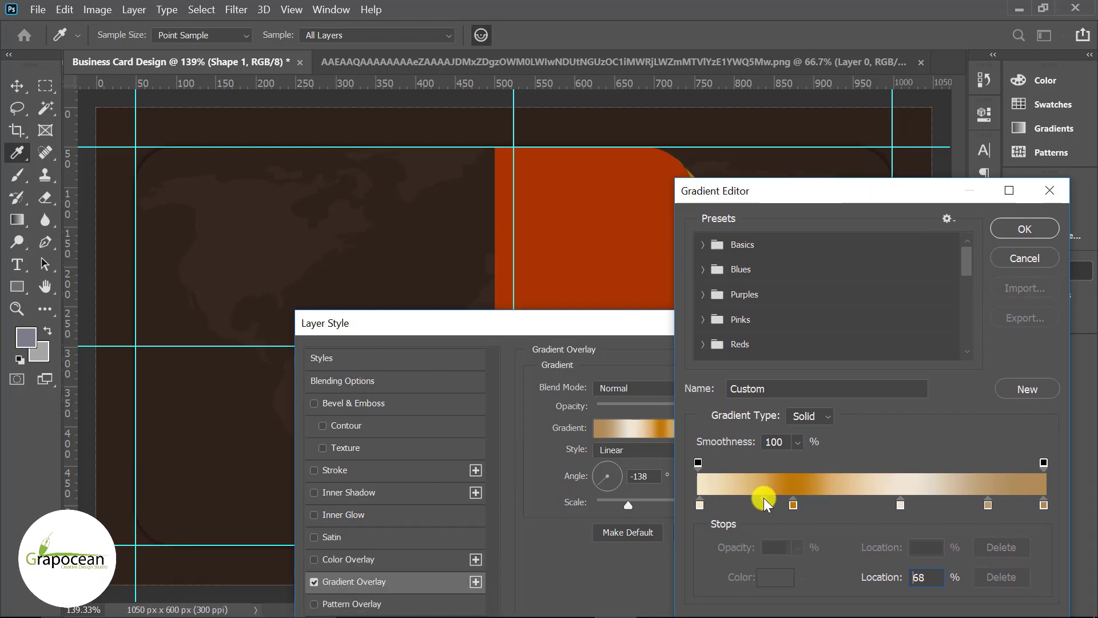
left_click_drag(836, 193, 1048, 470)
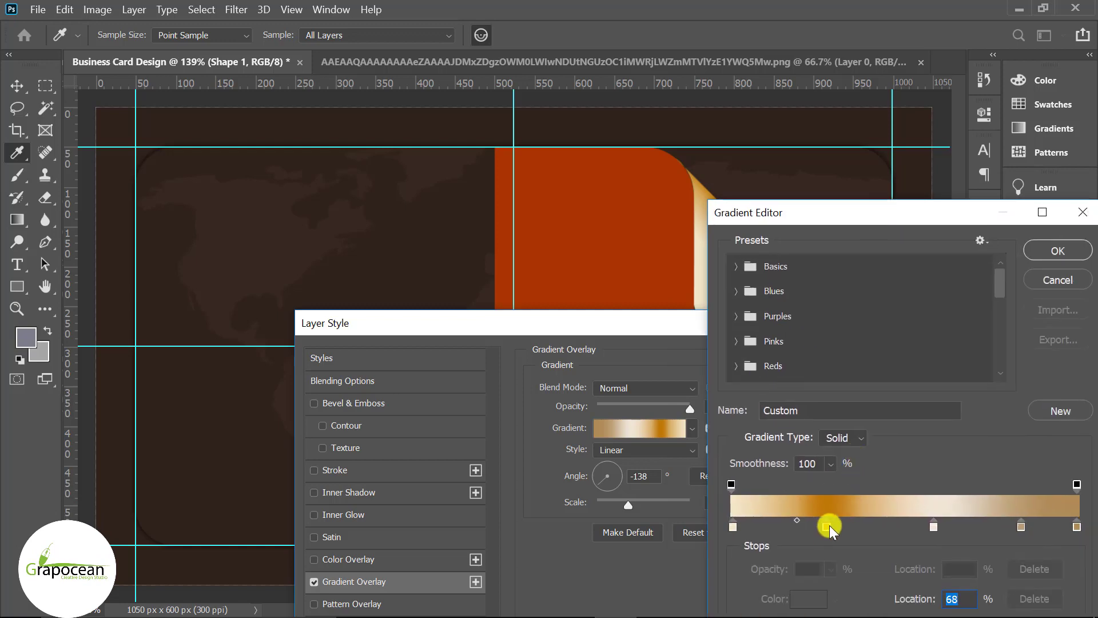
left_click_drag(827, 525, 868, 526)
mouse_move(881, 225)
left_mouse_down()
mouse_move(973, 206)
mouse_move(964, 192)
left_mouse_up()
Step: Fine-tune the orange stop and nudge the midpoint to 16%, keeping the gradient changes
left_click_drag(949, 495, 847, 487)
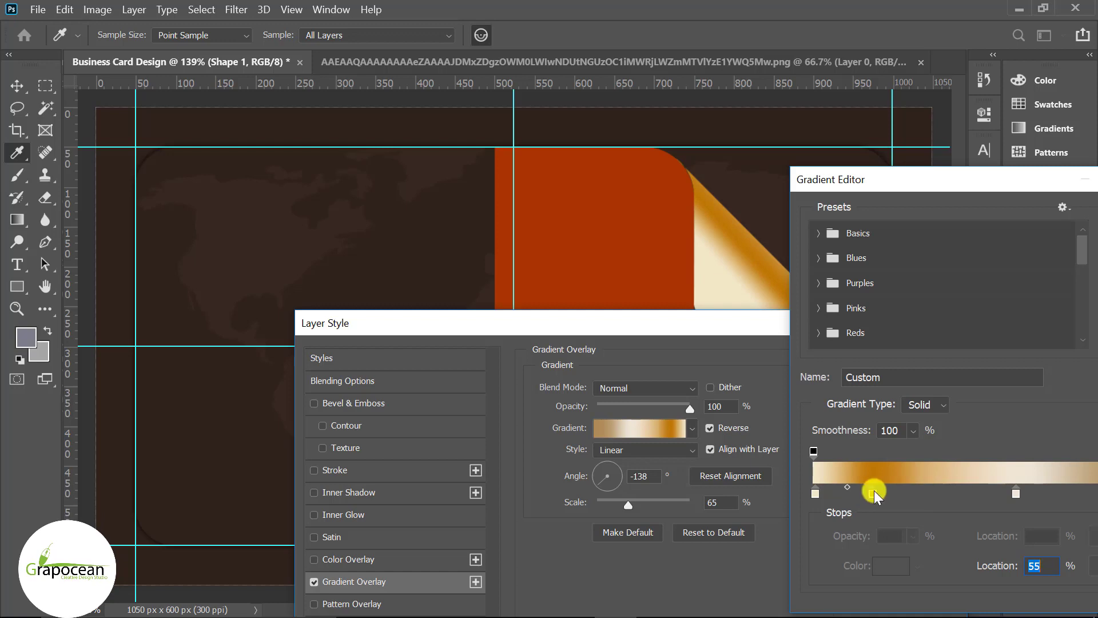
left_click(874, 489)
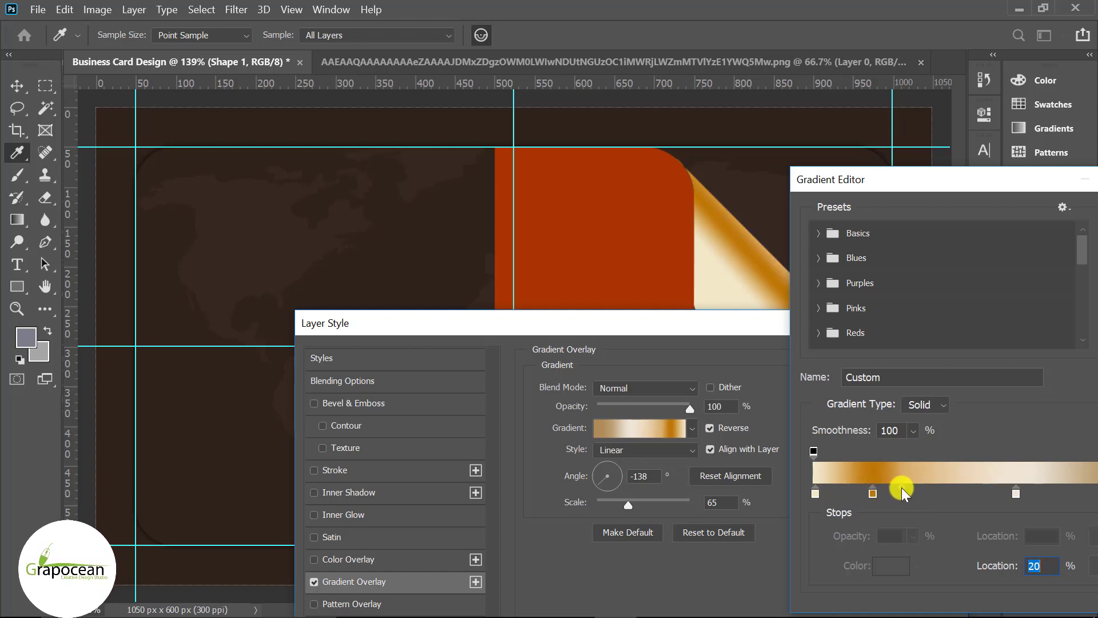
mouse_move(901, 488)
left_mouse_down()
mouse_move(865, 492)
mouse_move(887, 485)
left_mouse_up()
key("Up")
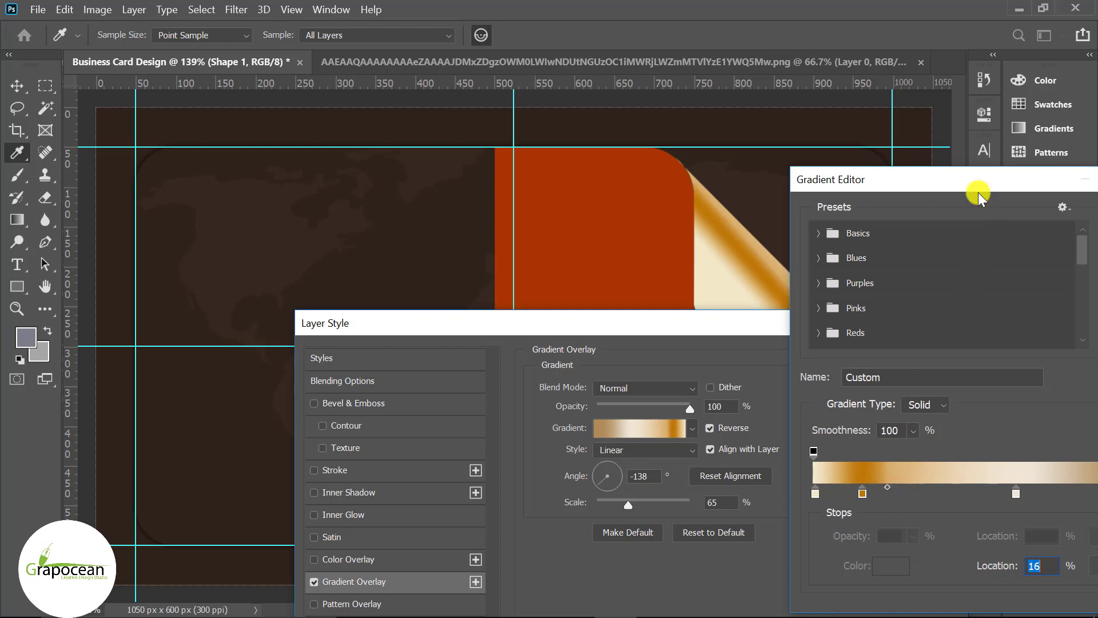
mouse_move(978, 192)
left_mouse_down()
mouse_move(955, 194)
mouse_move(885, 280)
left_mouse_up()
left_click(934, 297)
left_click_drag(748, 324, 871, 459)
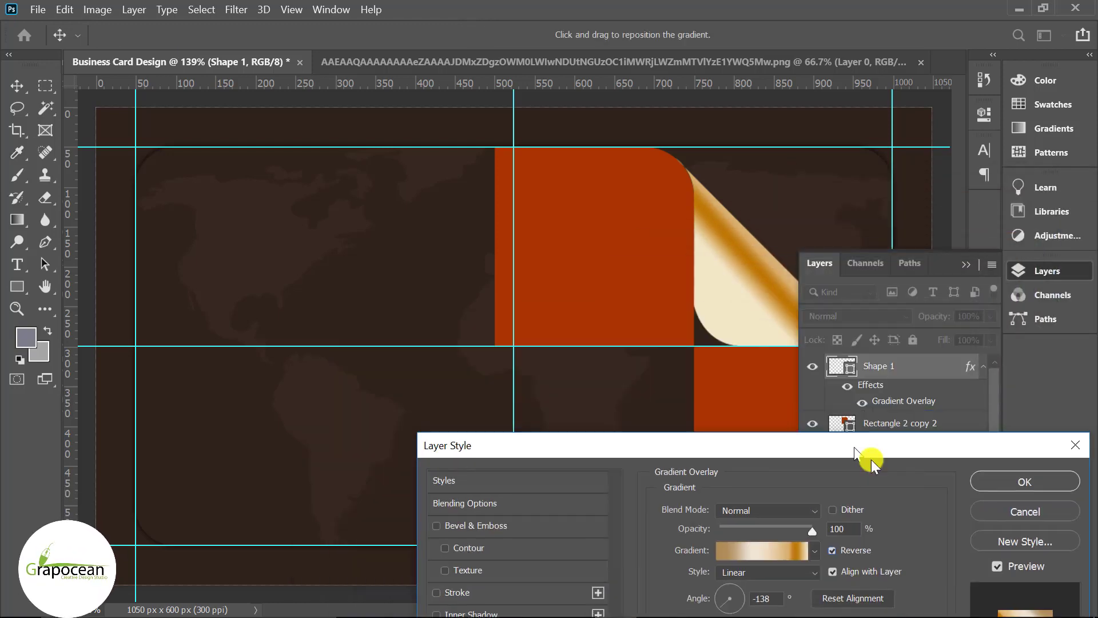
Step: Apply the gradient overlay to the curl and remove the unused Layer 2
left_click(797, 416)
scroll(675, 409, "down", 5)
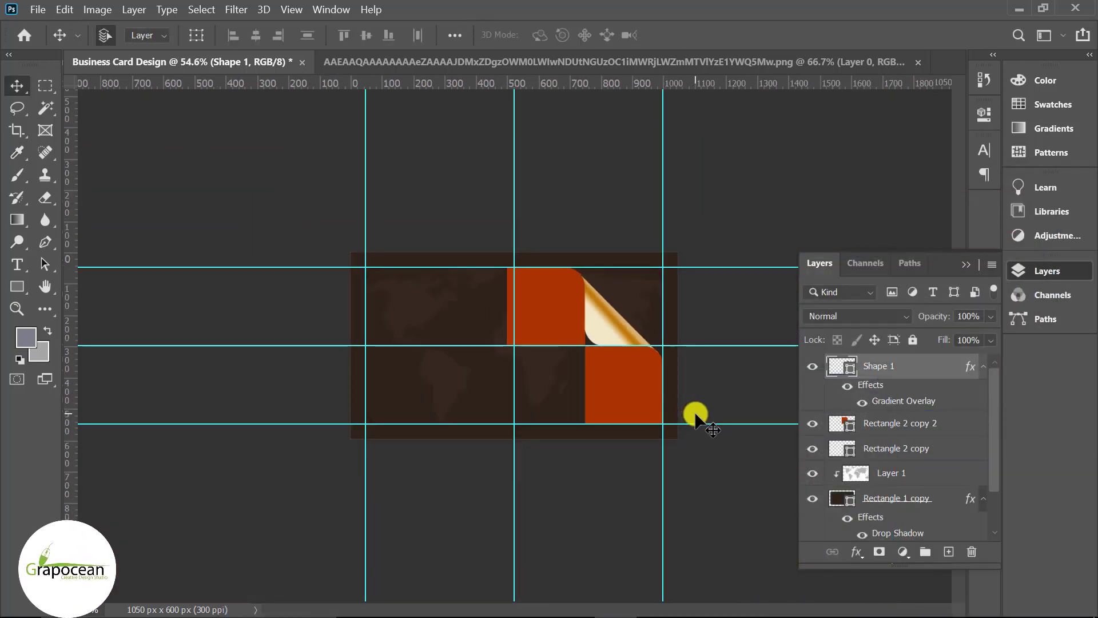
scroll(696, 417, "up", 3)
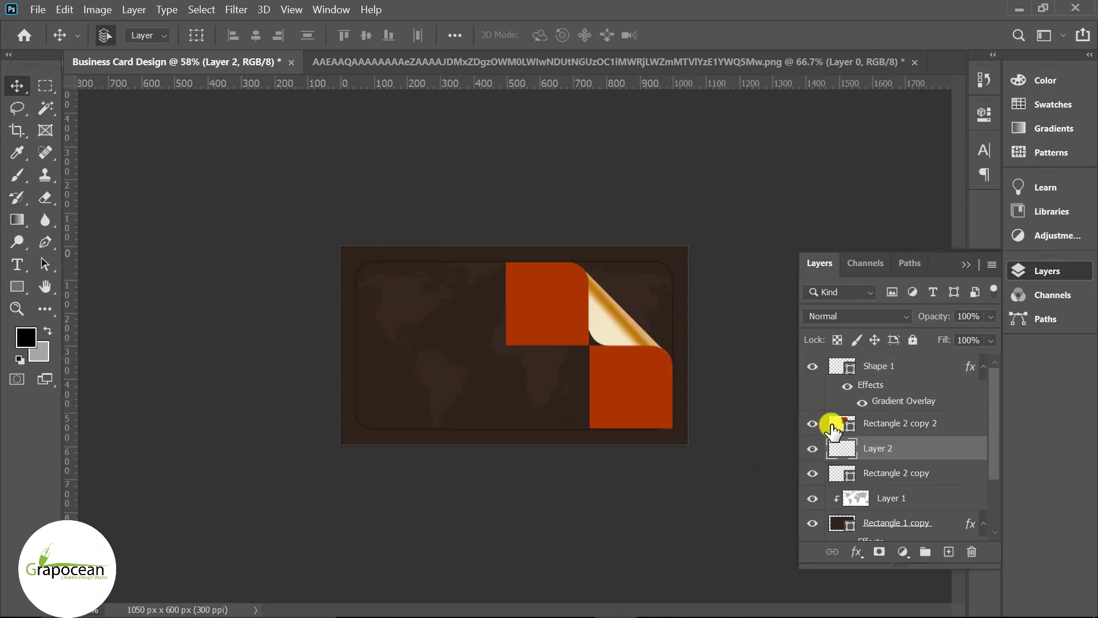
key("ctrl+z")
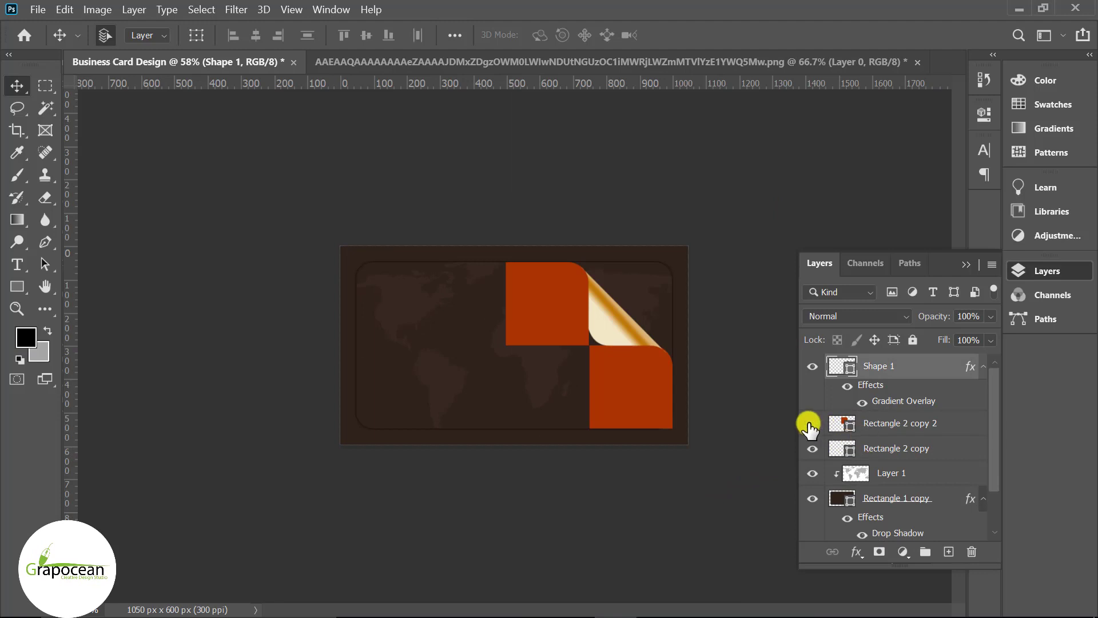
double_click(812, 423)
double_click(812, 449)
scroll(726, 378, "up", 3, "alt")
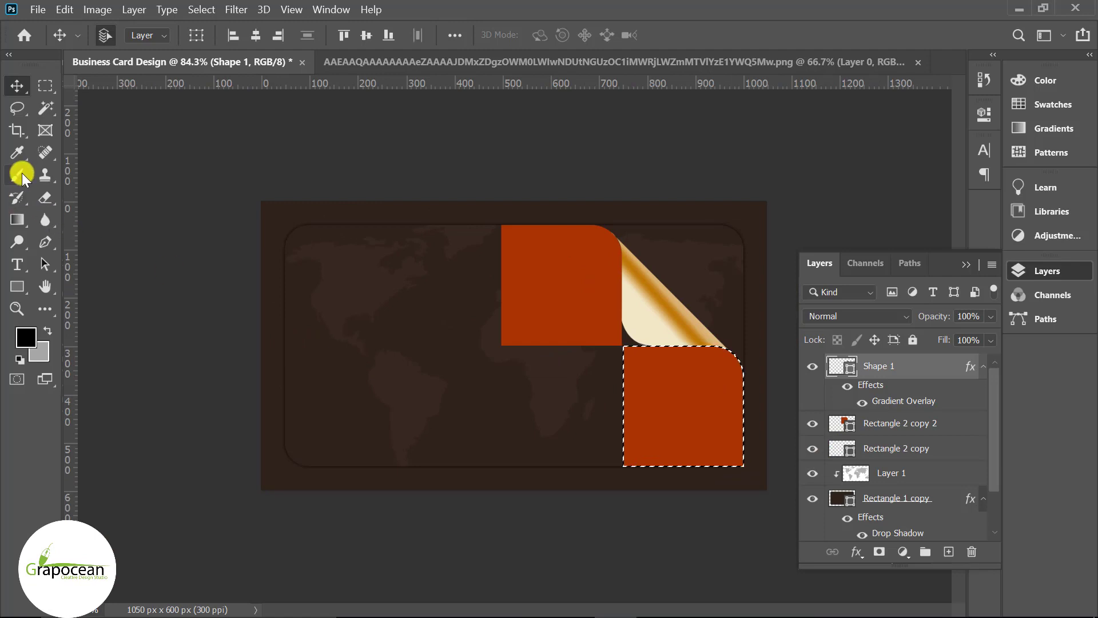
Step: Paint a soft black shadow at 57% brush opacity on a new layer near the fold
left_click(19, 175)
left_click(950, 552)
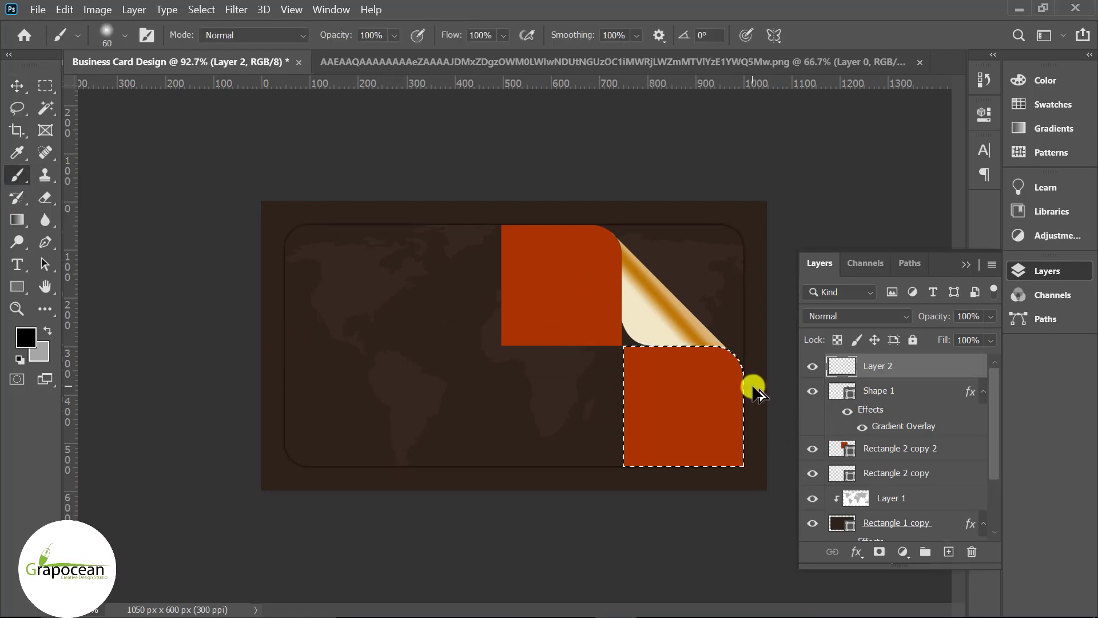
scroll(744, 378, "up", 3, "alt")
scroll(738, 355, "down", 2, "alt")
left_click_drag(776, 350, 787, 361)
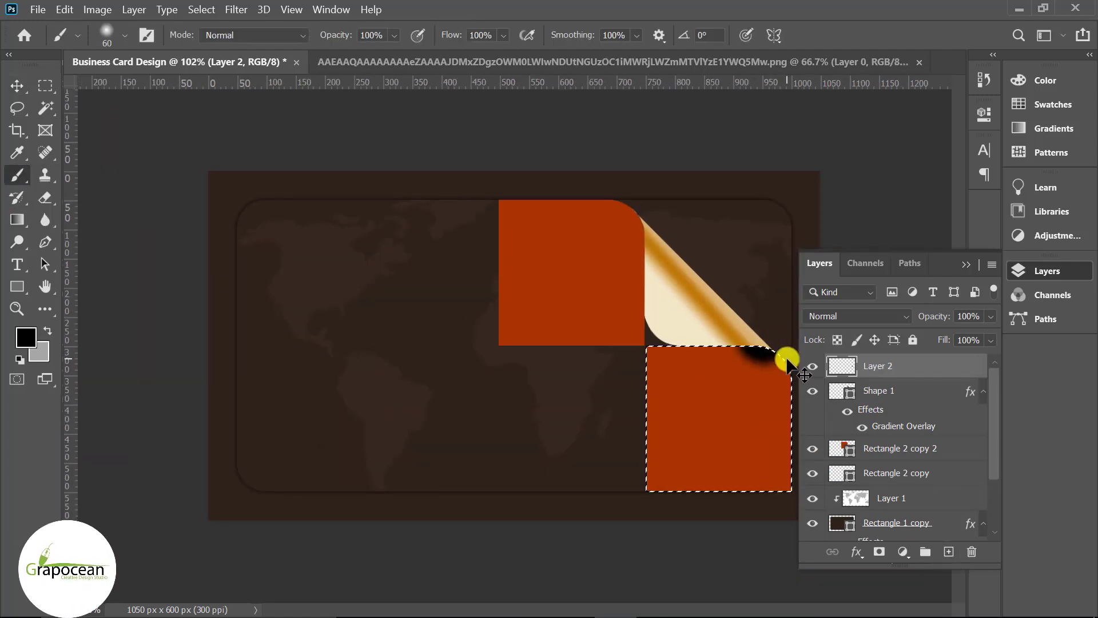
left_click_drag(350, 35, 331, 33)
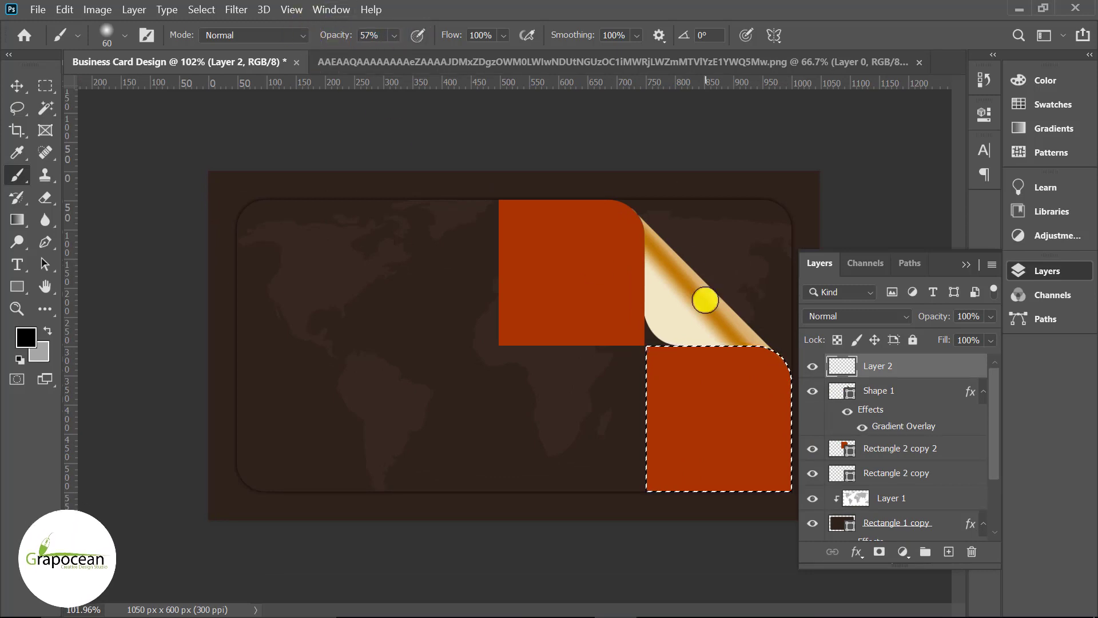
scroll(625, 381, "down", 3, "alt")
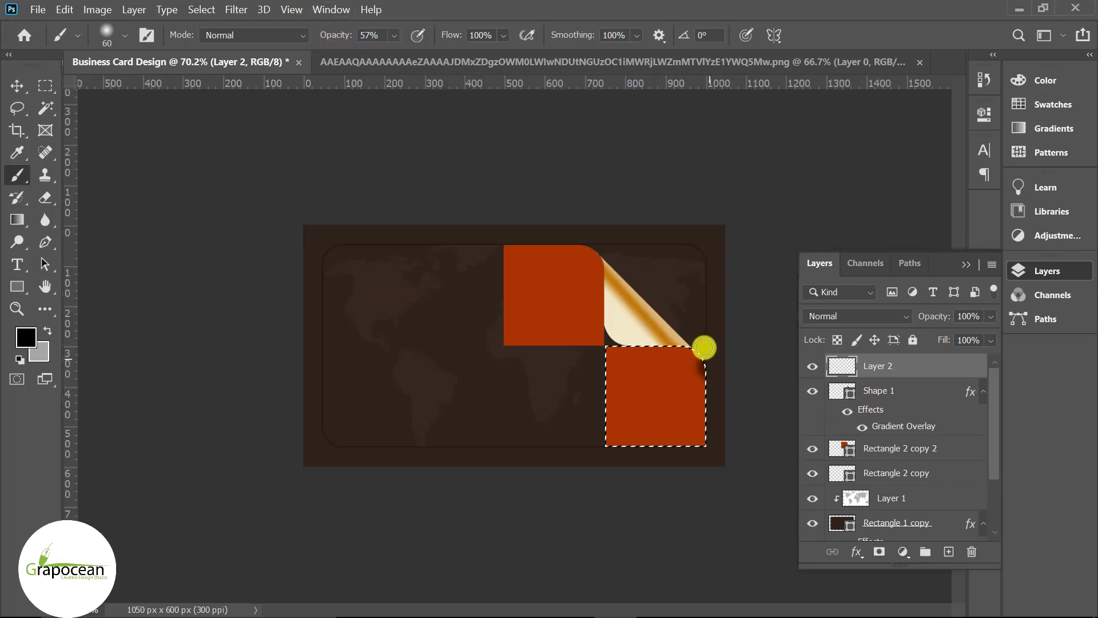
mouse_move(705, 347)
left_mouse_down()
mouse_move(716, 373)
mouse_move(662, 329)
left_mouse_up()
key("bracketright")
key("bracketright")
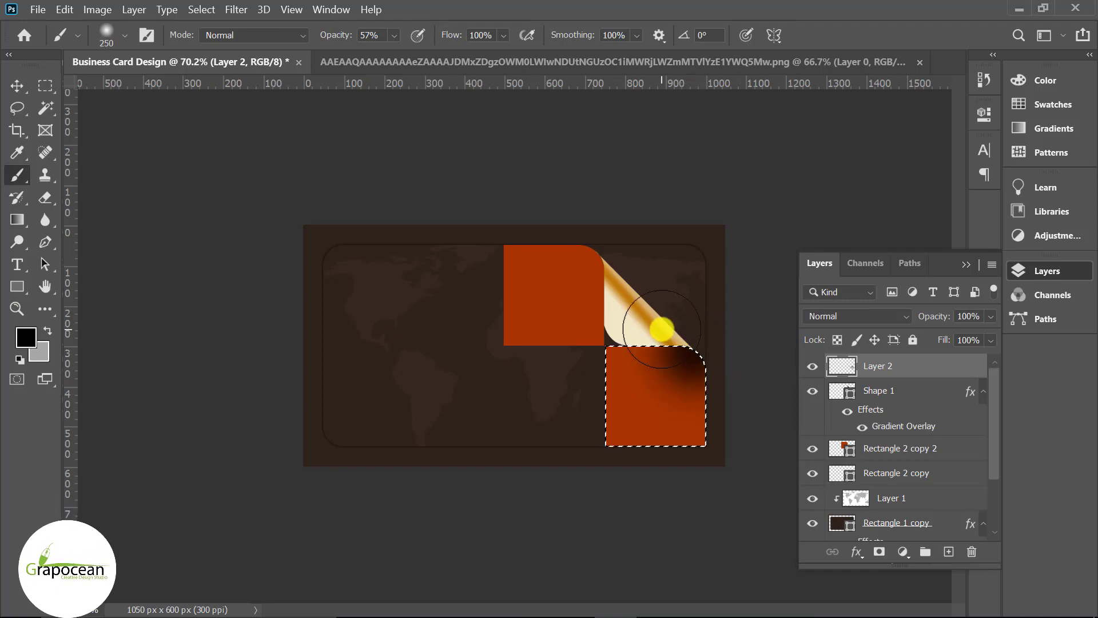
Step: Mask the shadow to the lower orange square and raise its layer opacity to 77%
left_click(879, 552)
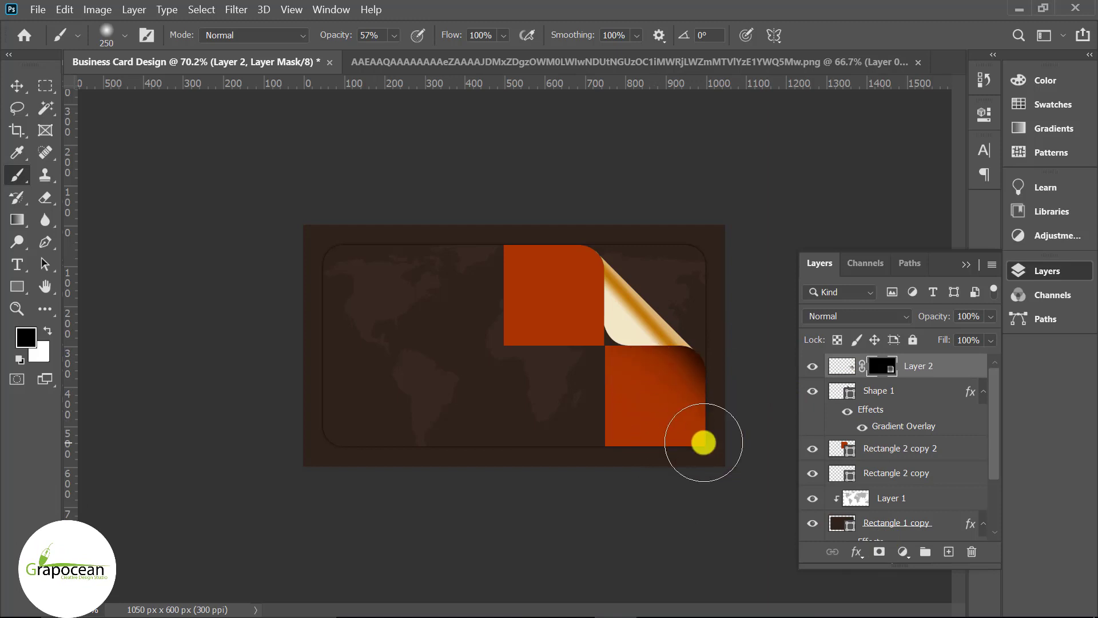
left_click(991, 316)
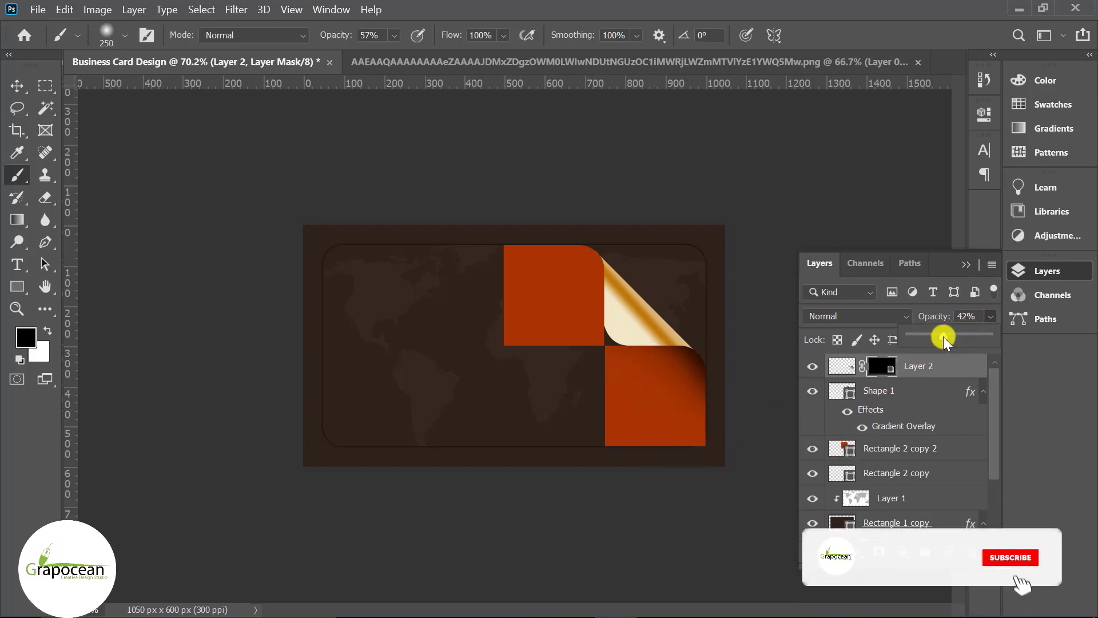
left_click_drag(949, 338, 973, 347)
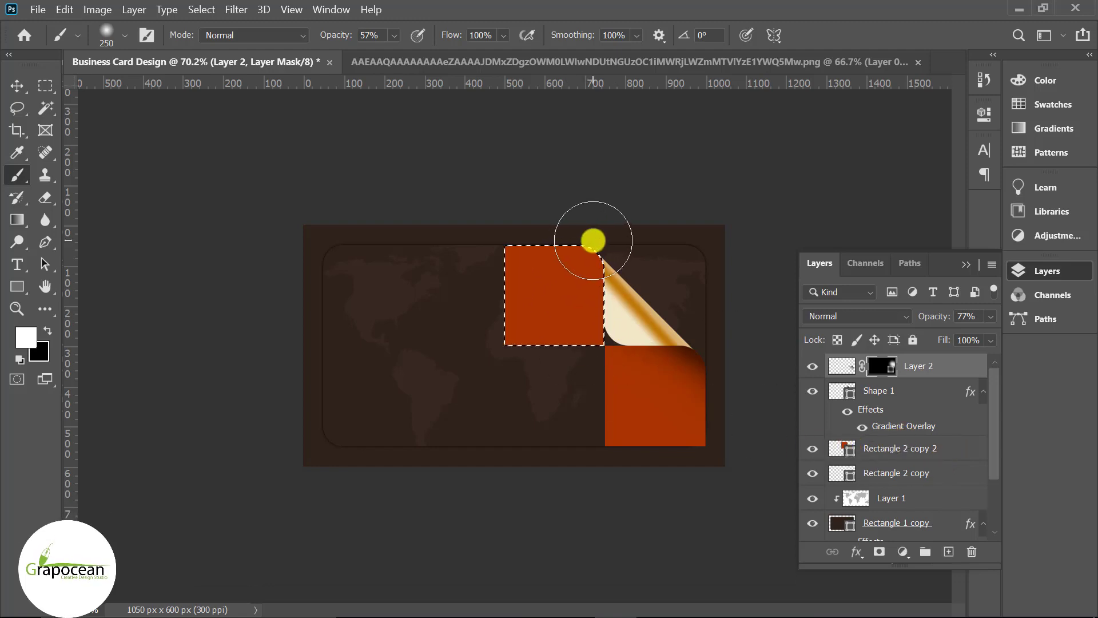
Step: Create Layer 3, mask it to the upper orange square and paint the shadow on the mask
left_click(949, 552)
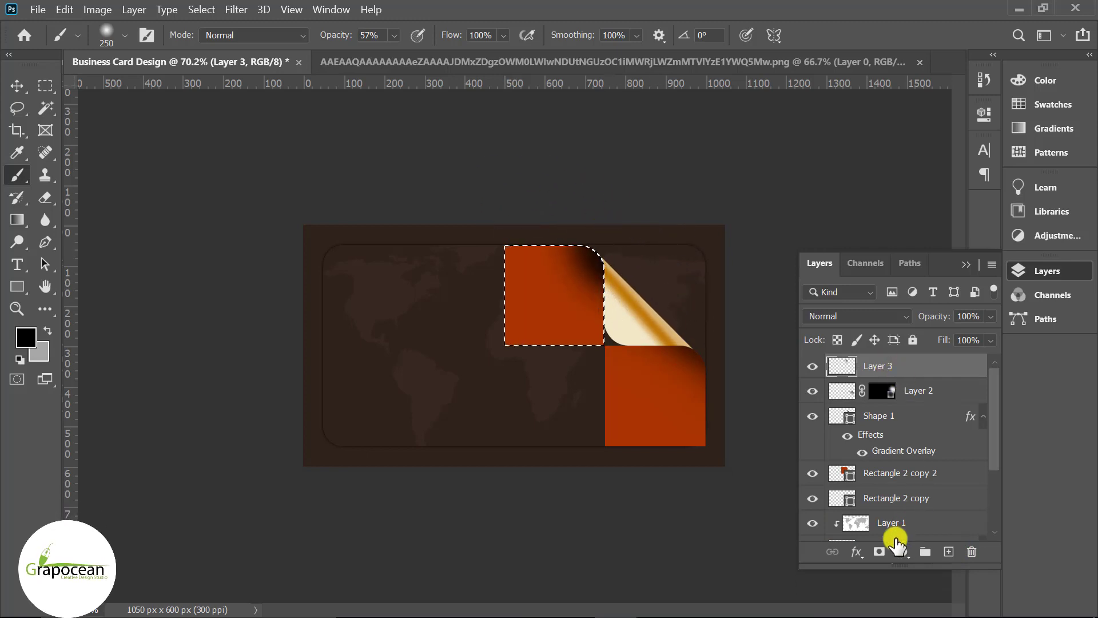
left_click(880, 551)
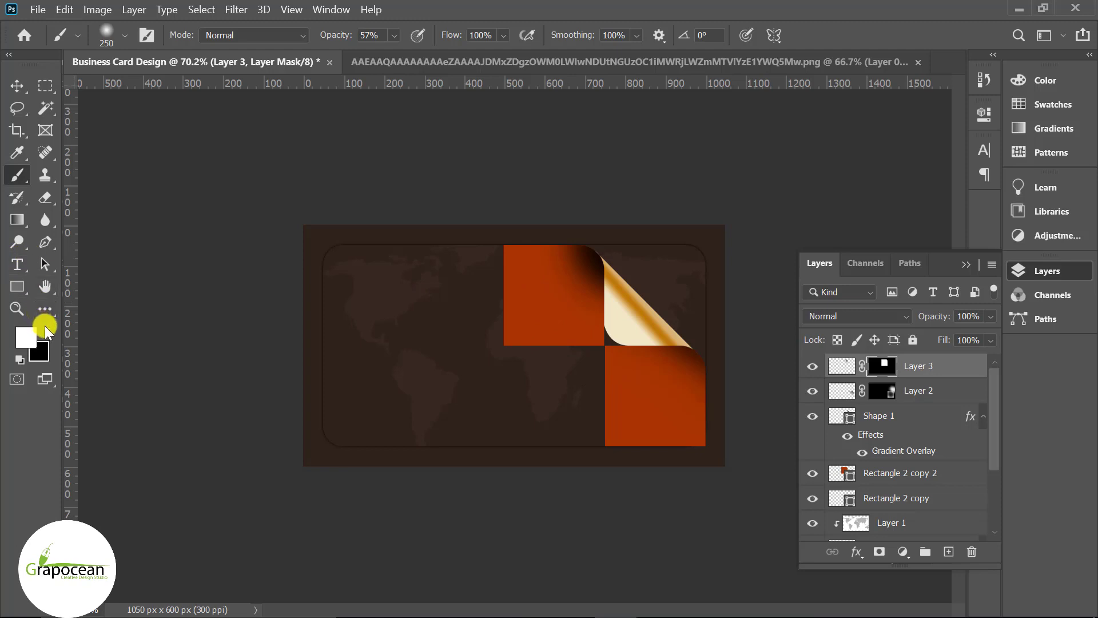
left_click_drag(559, 287, 551, 286)
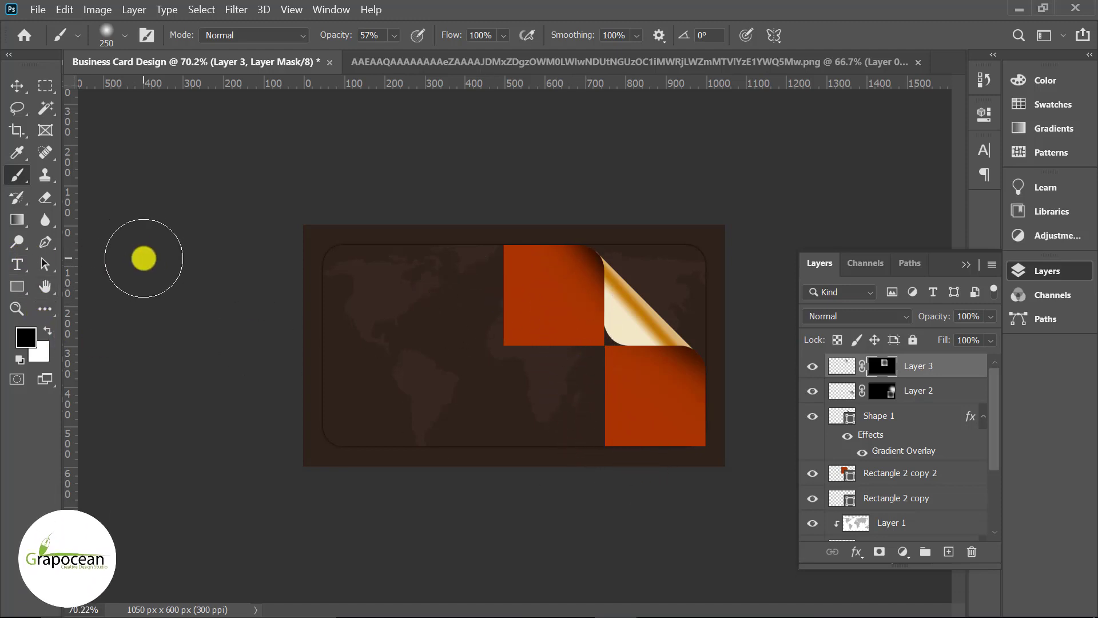
left_click(17, 85)
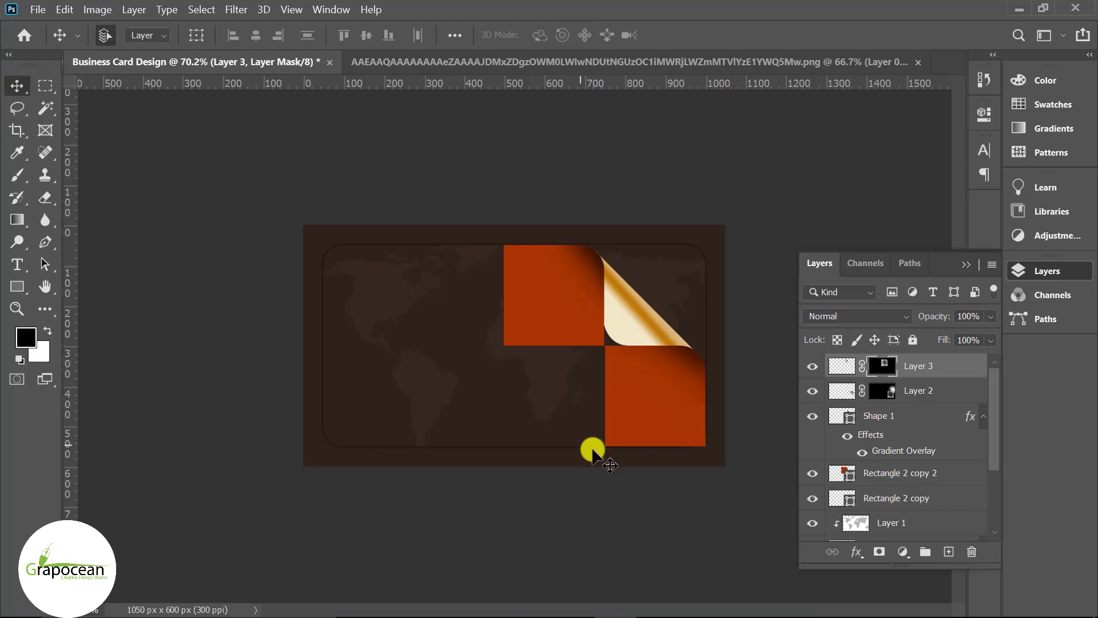
Step: Draw a black rectangle on a new layer above Rectangle 2 copy 2
left_click(894, 470)
left_click(951, 552)
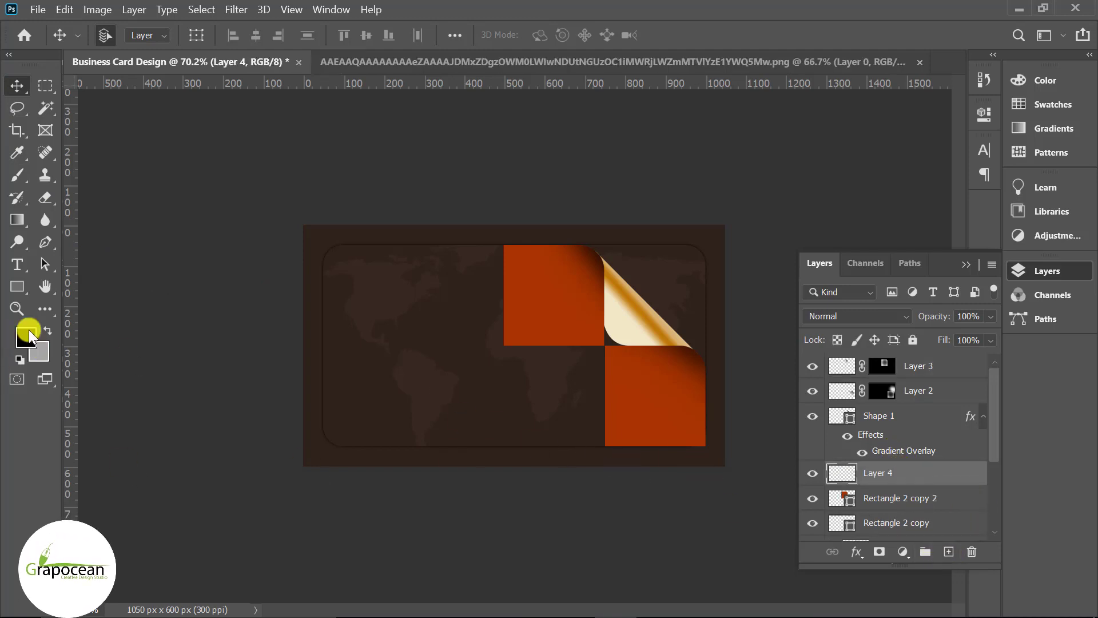
left_click(22, 289)
left_click(120, 286)
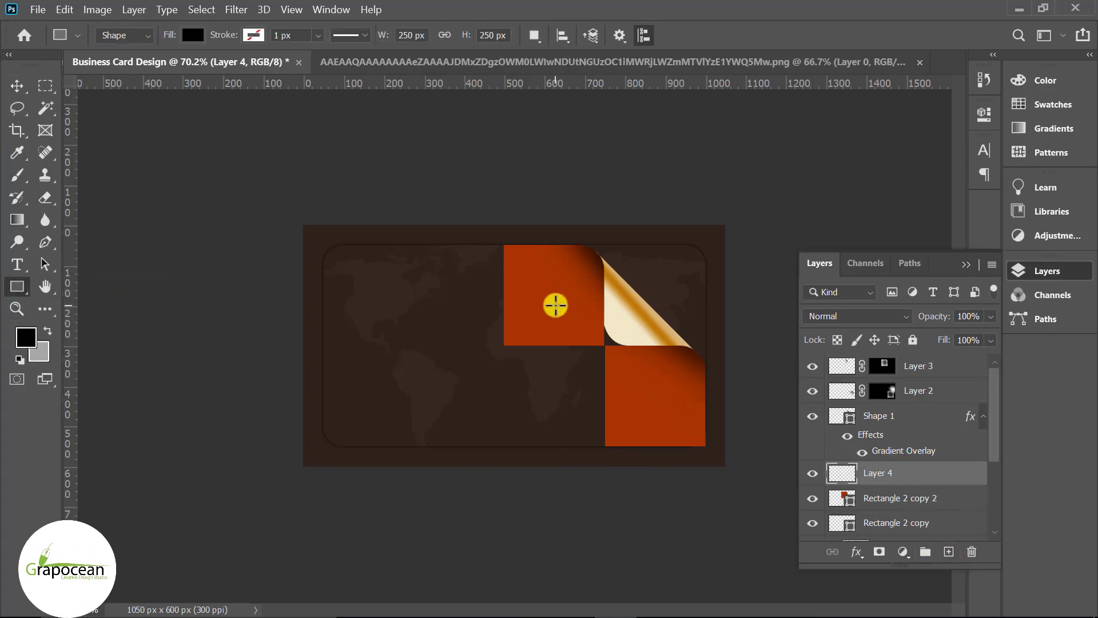
left_click_drag(555, 303, 635, 398)
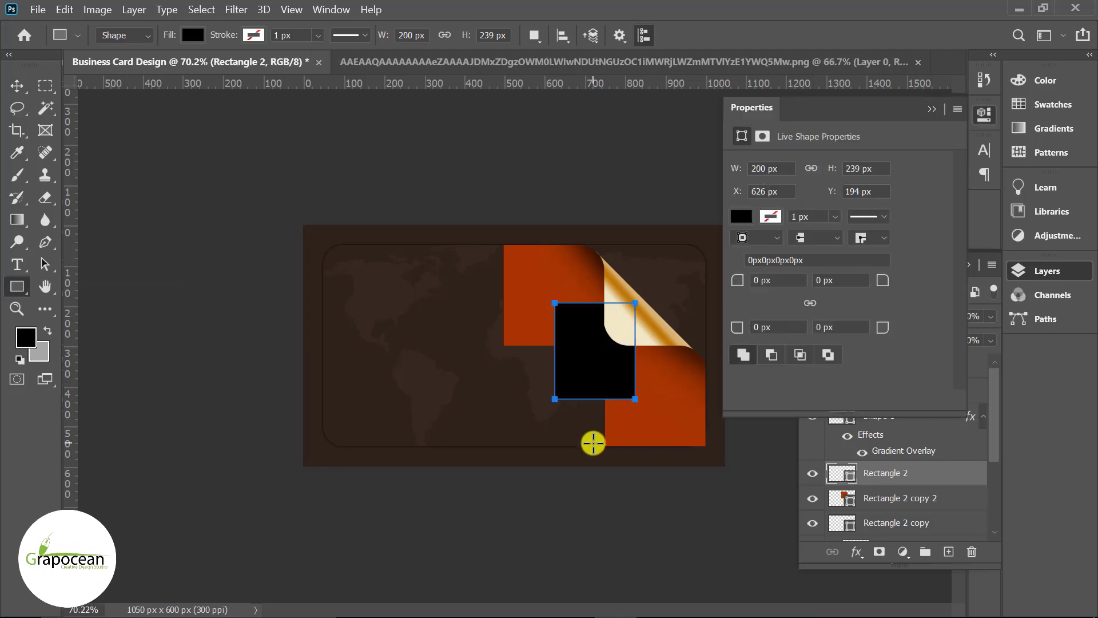
left_click(947, 108)
Step: Stretch the black rectangle to the orange block's left and bottom edges
left_click(21, 85)
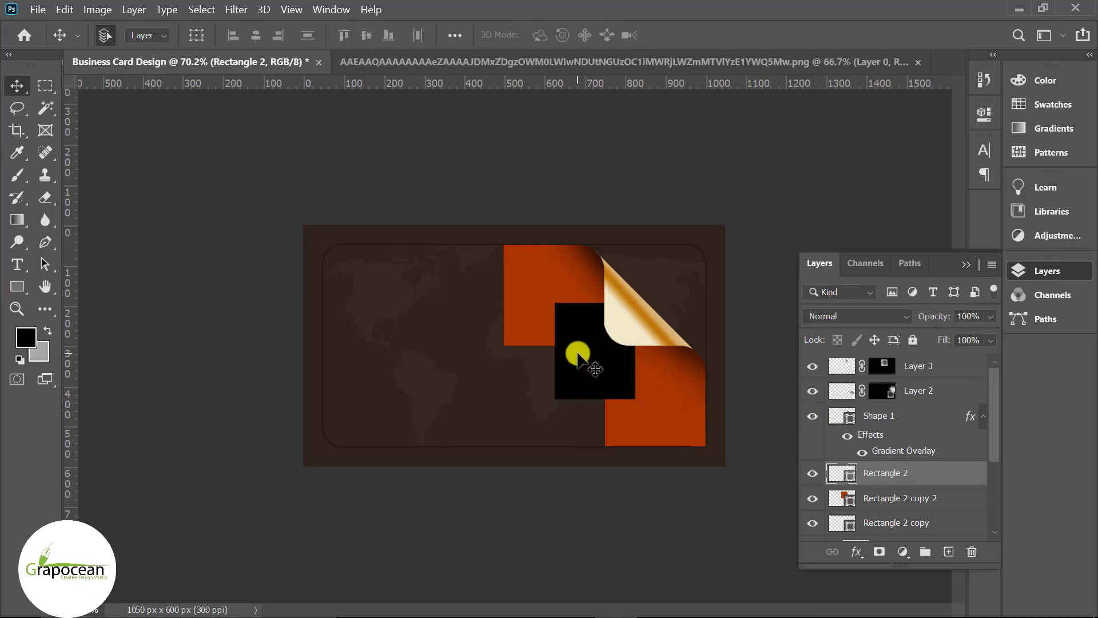
key("ctrl+t")
left_click_drag(550, 351, 504, 351)
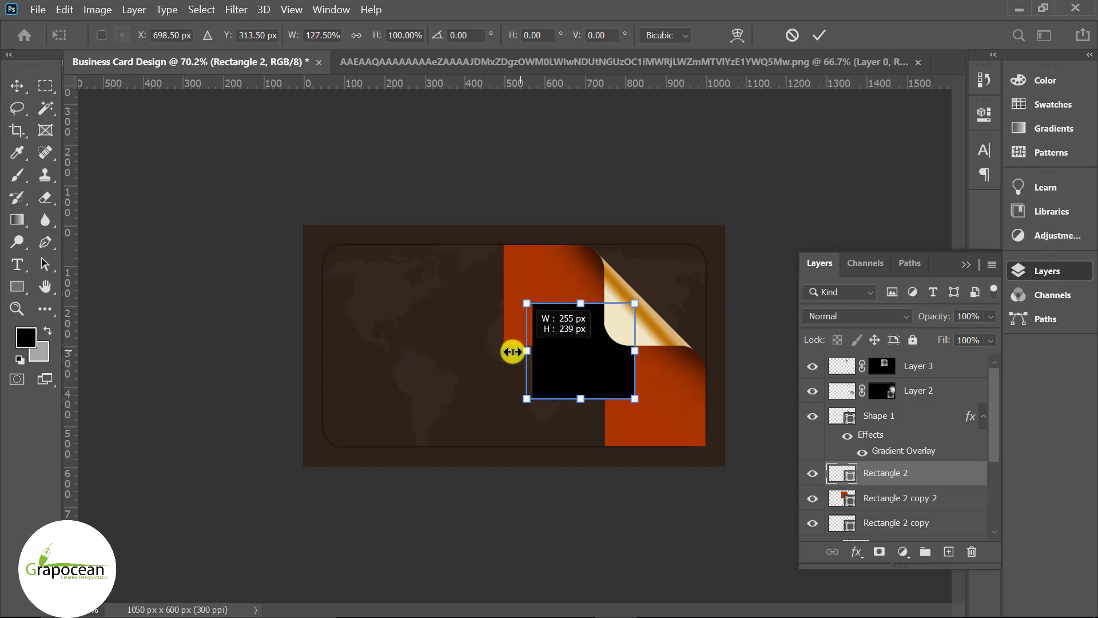
left_click_drag(575, 397, 573, 446)
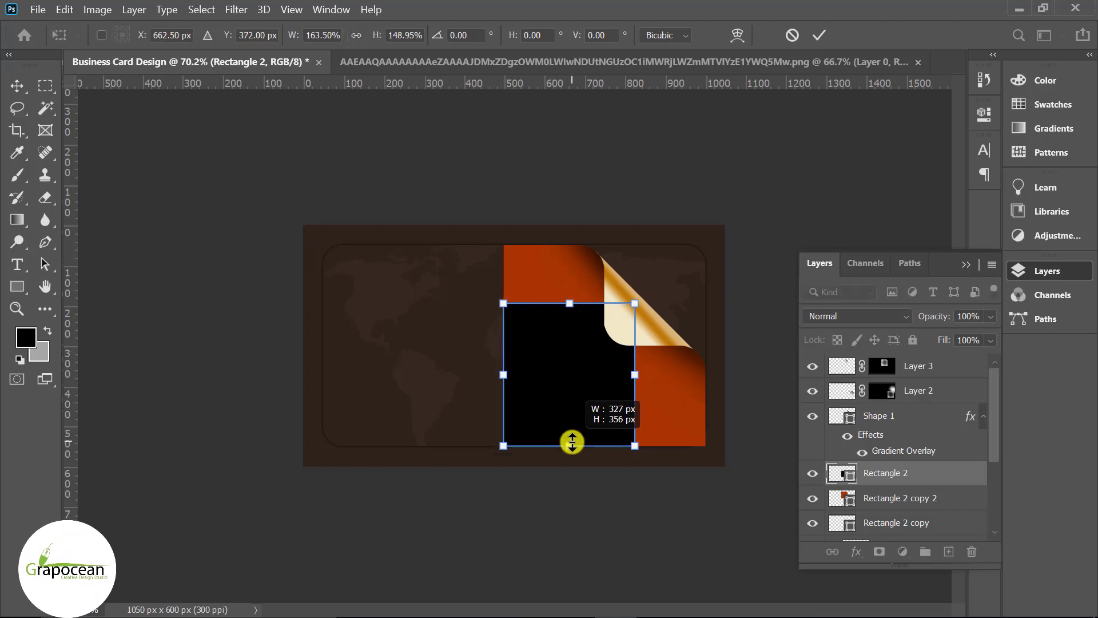
left_click(820, 35)
left_click(901, 499)
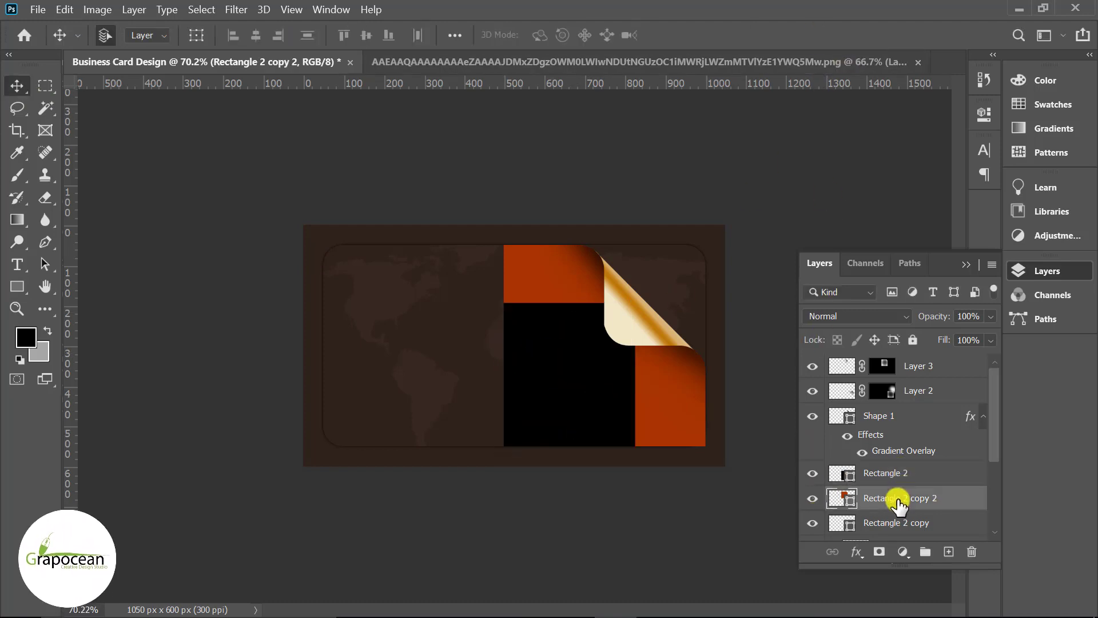
left_click(901, 474, "shift")
scroll(903, 484, "down", 2)
Step: Recolour the black rectangle and both orange tiles to the card's dark brown #2f221c
left_click(902, 481, "shift")
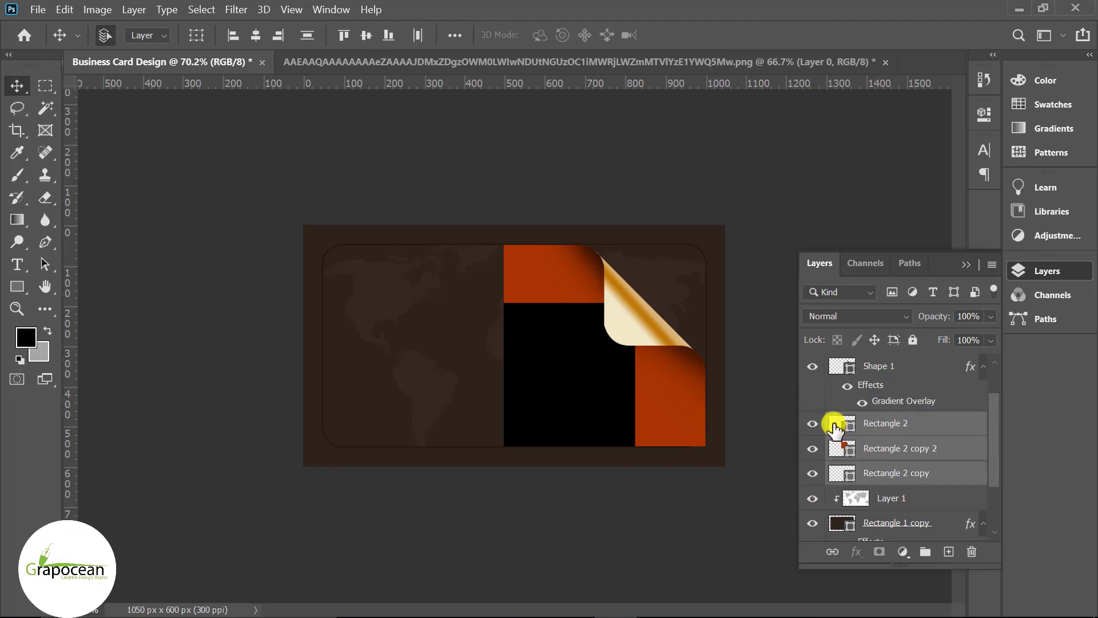
left_click(605, 512)
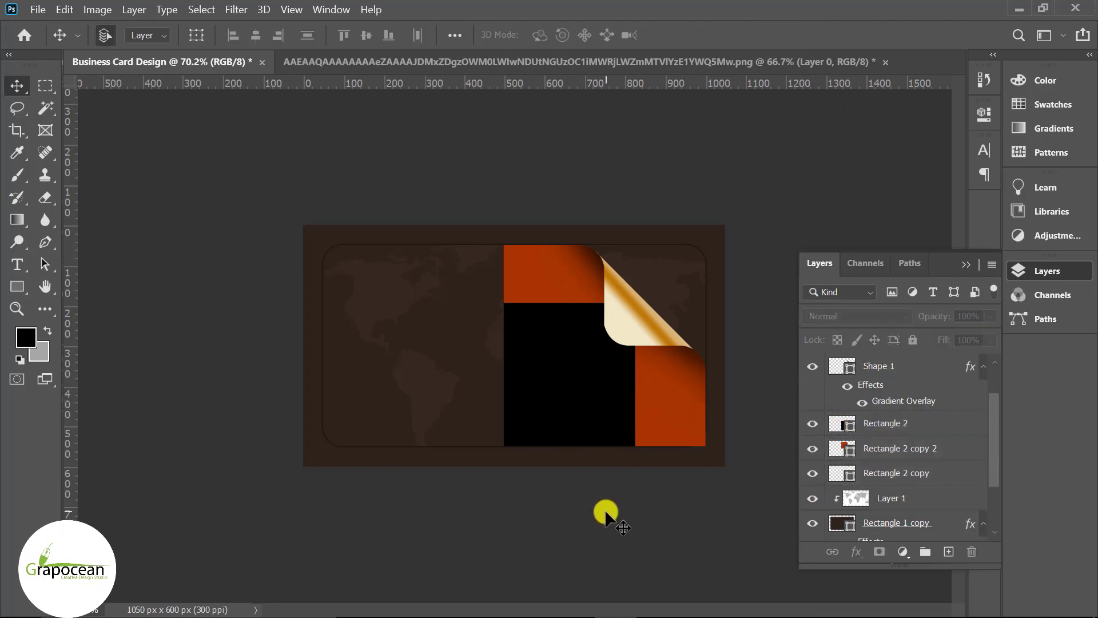
double_click(838, 424)
left_click(616, 240)
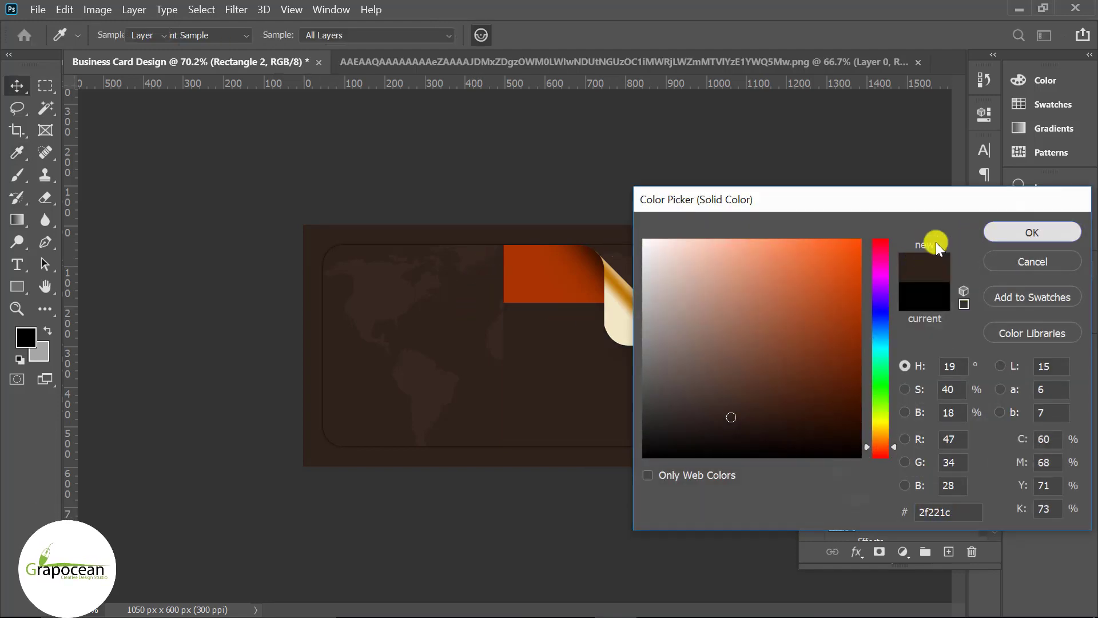
key("Return")
double_click(835, 449)
left_click(508, 343)
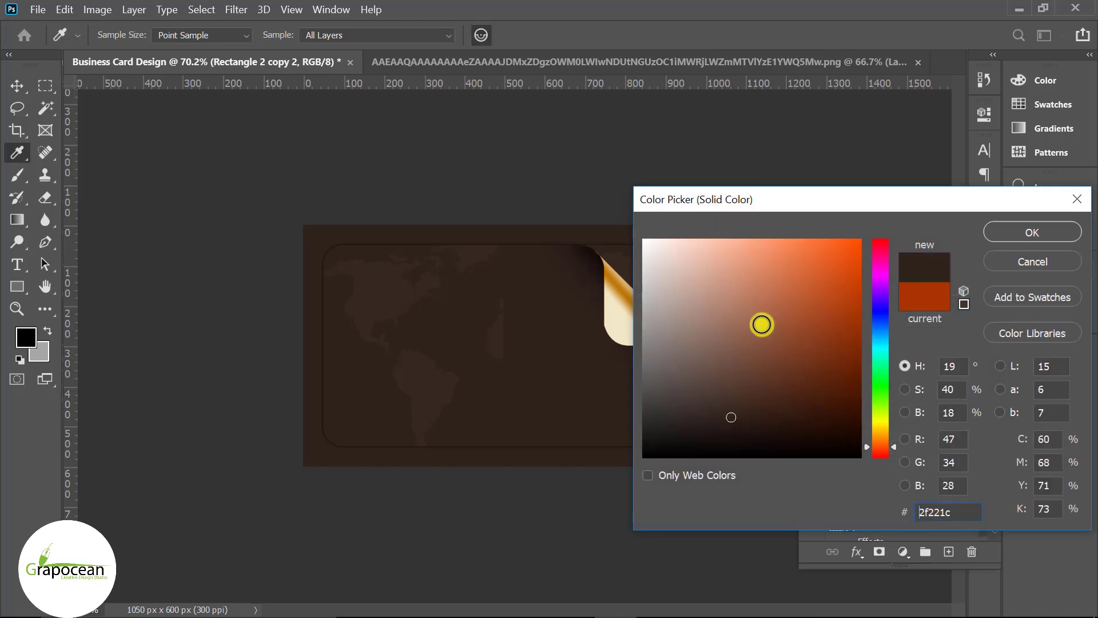
left_click(1028, 229)
double_click(828, 472)
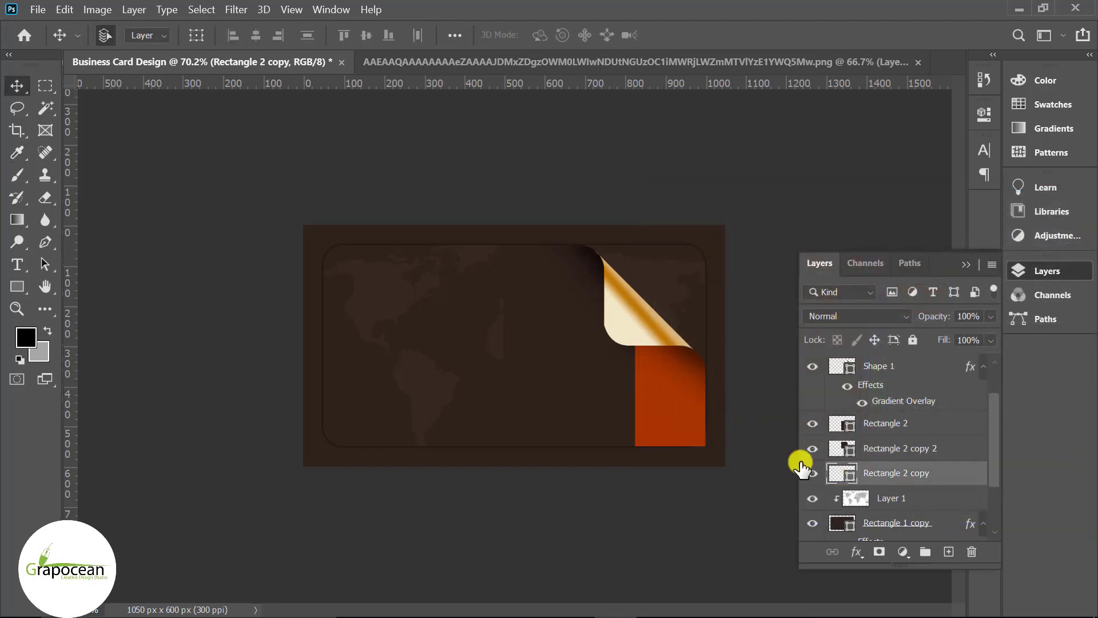
left_click(1027, 232)
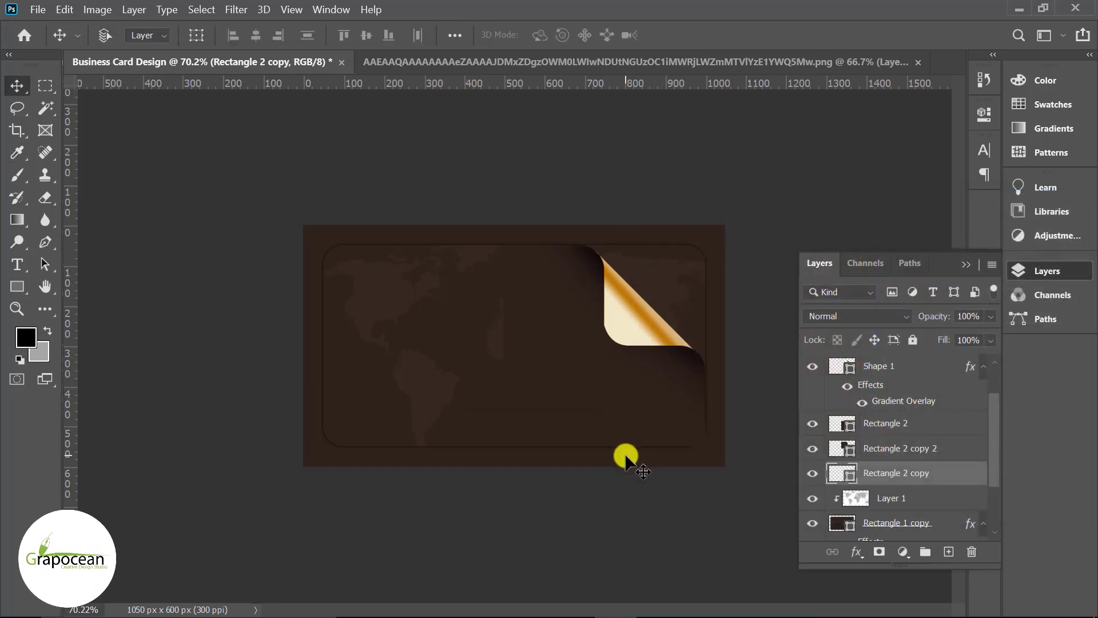
key("ctrl+minus")
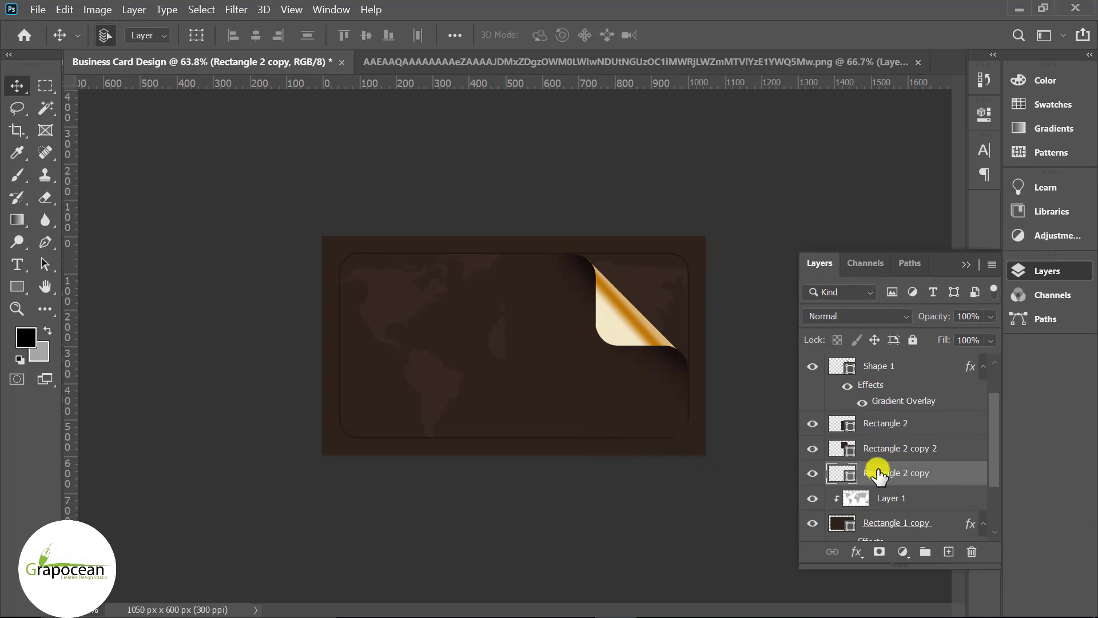
Step: Merge Rectangle 2, Rectangle 2 copy and Rectangle 2 copy 2 into one shape
left_click(915, 423, "ctrl")
right_click(915, 423)
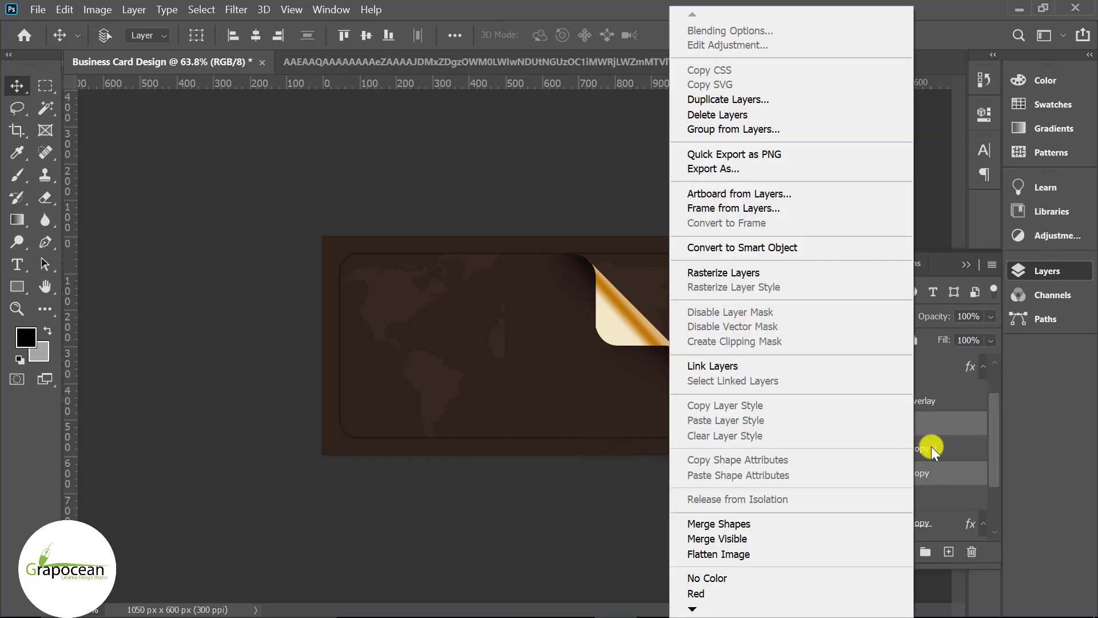
key("Escape")
left_click(938, 449, "ctrl")
right_click(933, 444)
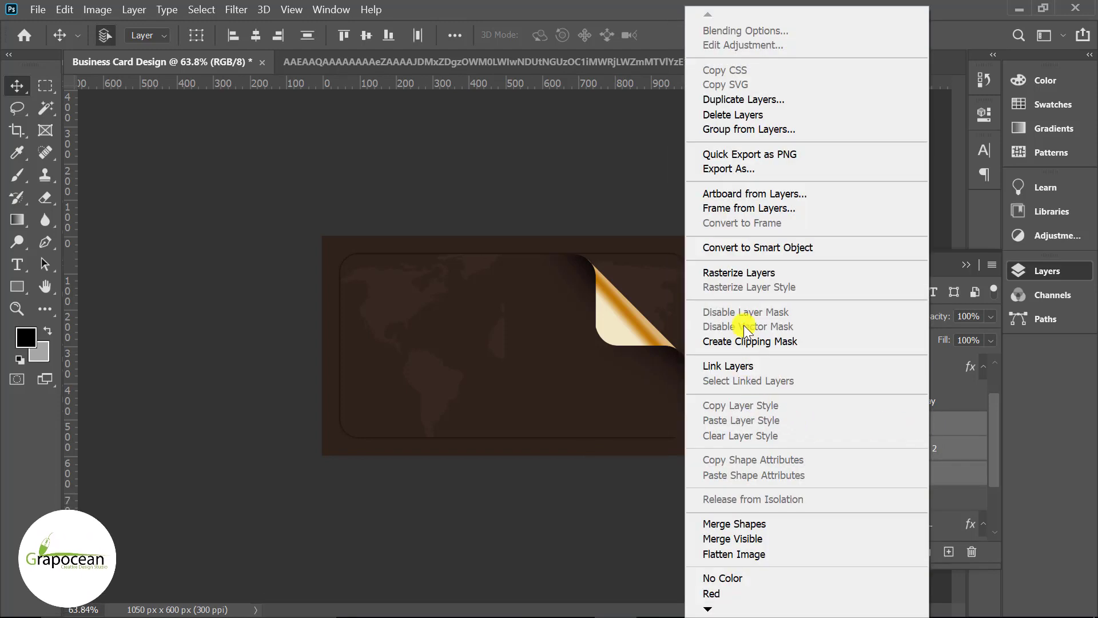
left_click(790, 522)
left_click(813, 423)
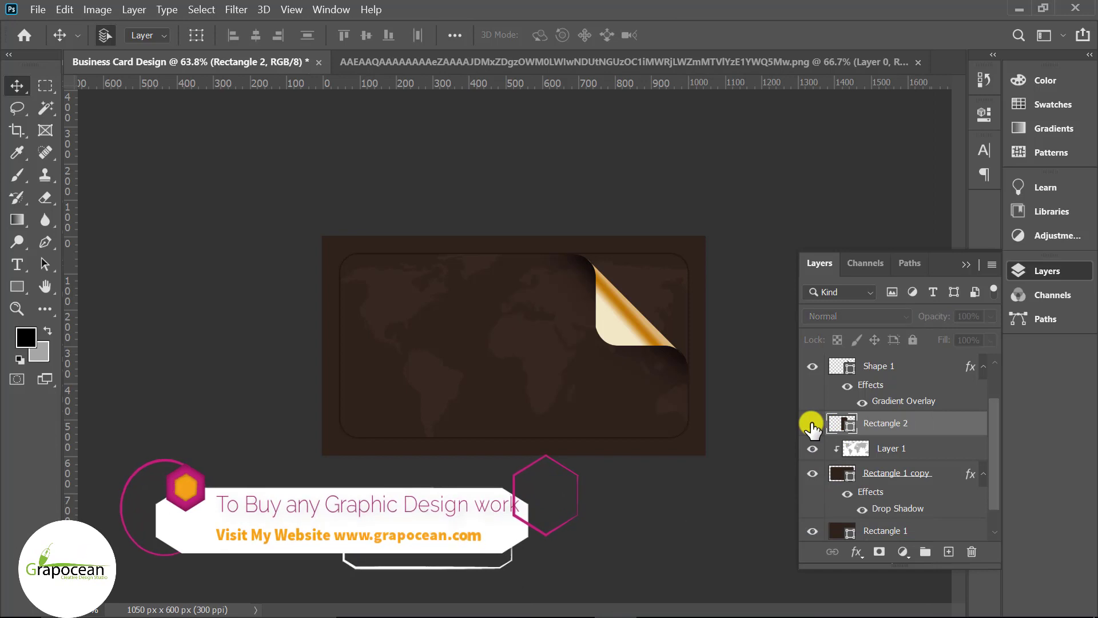
left_click(812, 423)
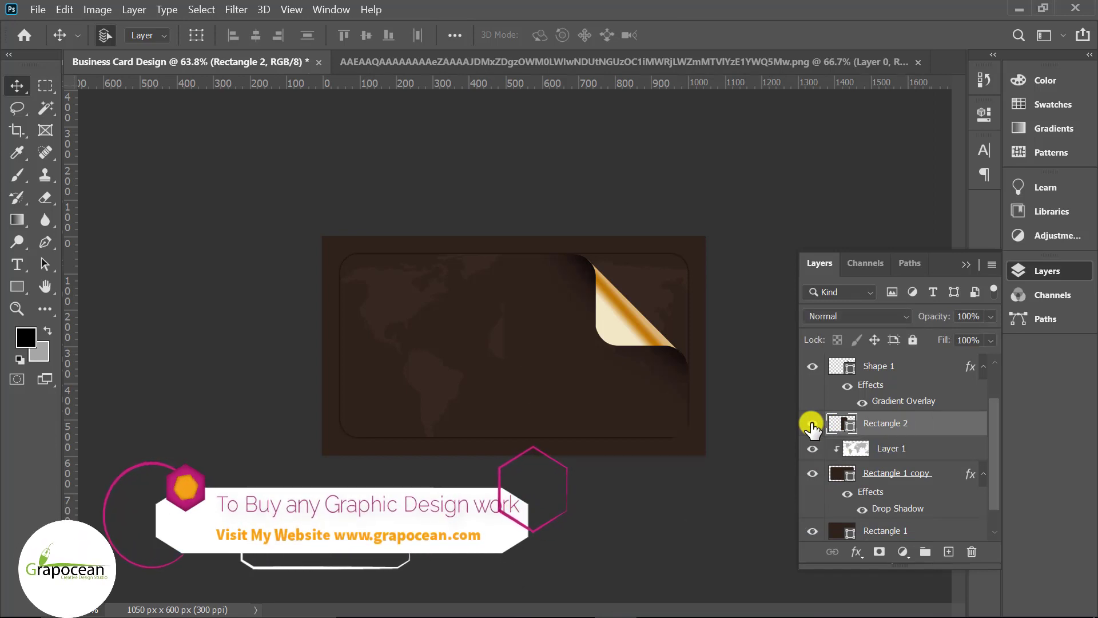
Step: Add a layer mask to the merged rectangle and paint it with a soft black brush
left_click(879, 551)
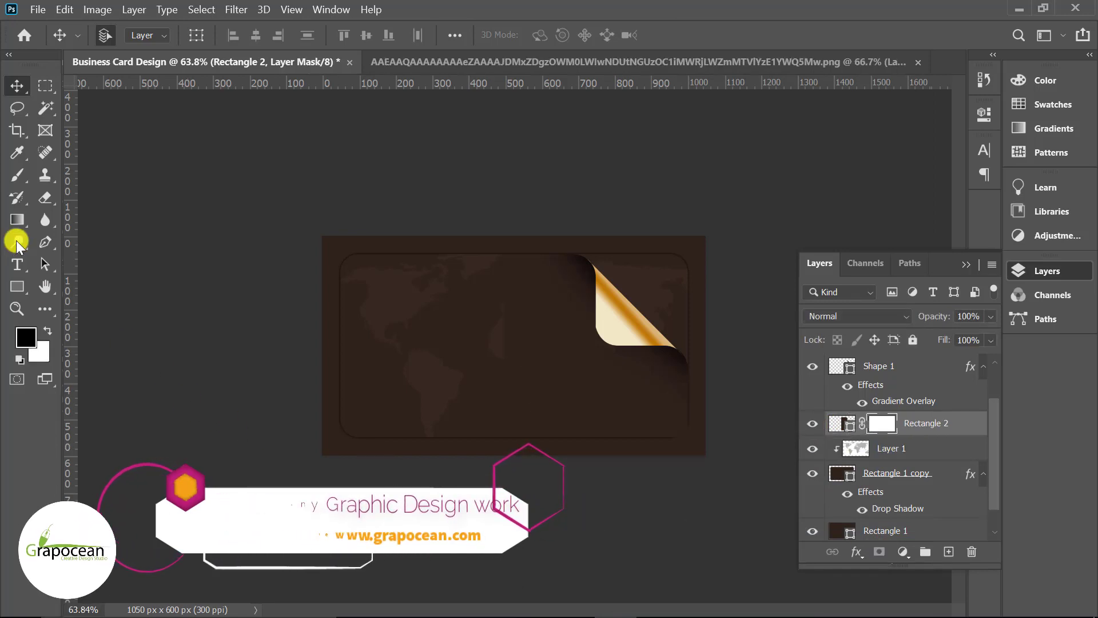
left_click(17, 174)
left_click(80, 174)
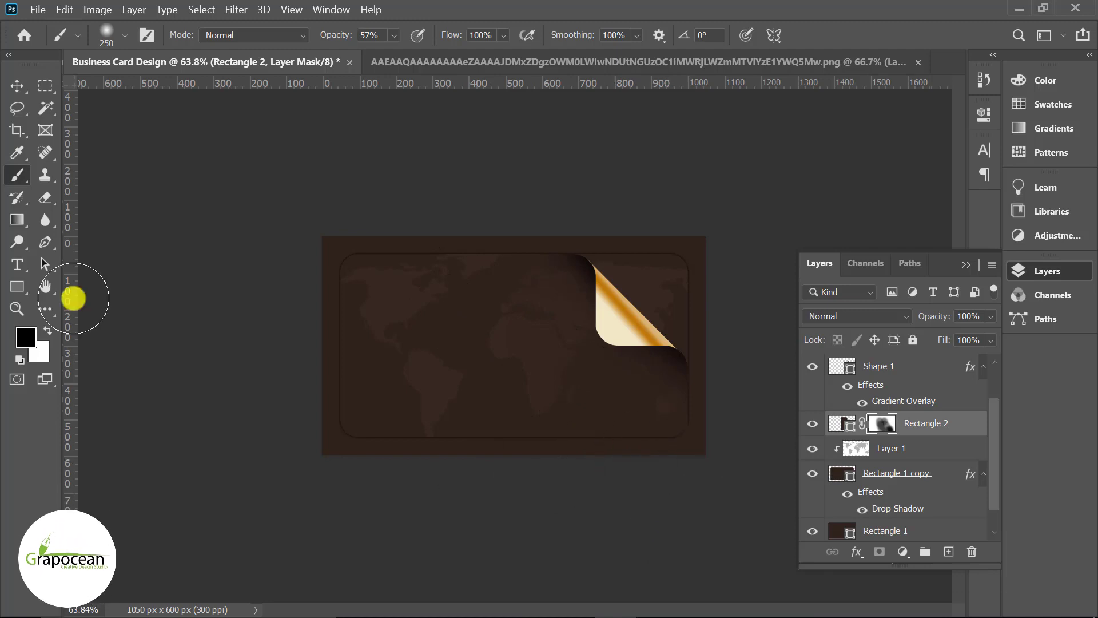
left_click(17, 85)
scroll(906, 452, "up", 2)
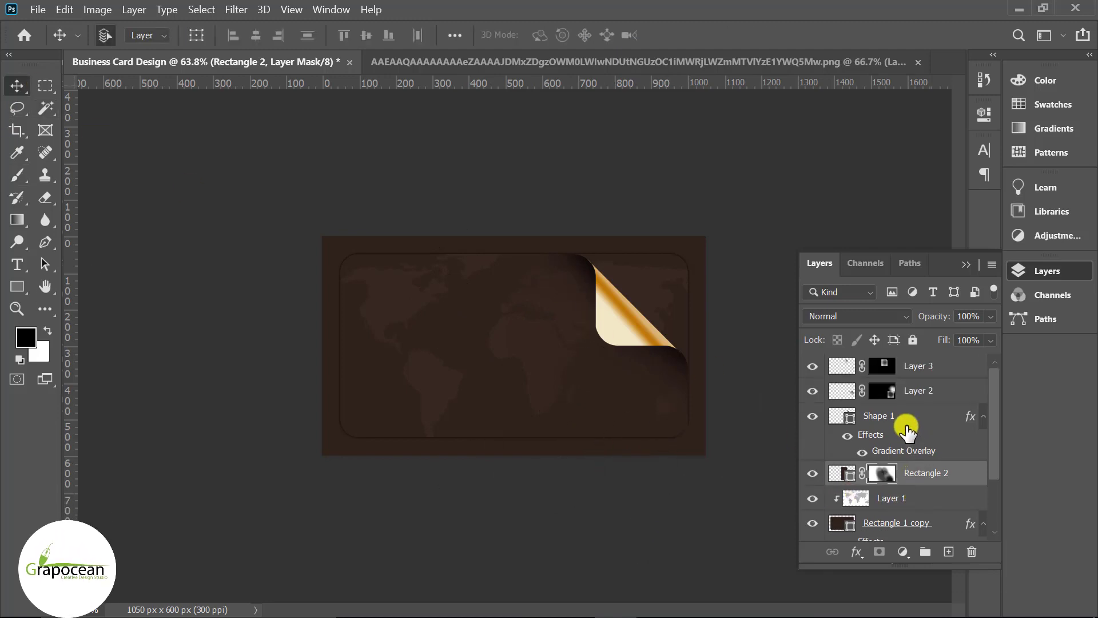
Step: Merge Layer 3, Layer 2 and Shape 1 into a single page-curl layer
left_click(930, 373, "shift")
right_click(926, 382)
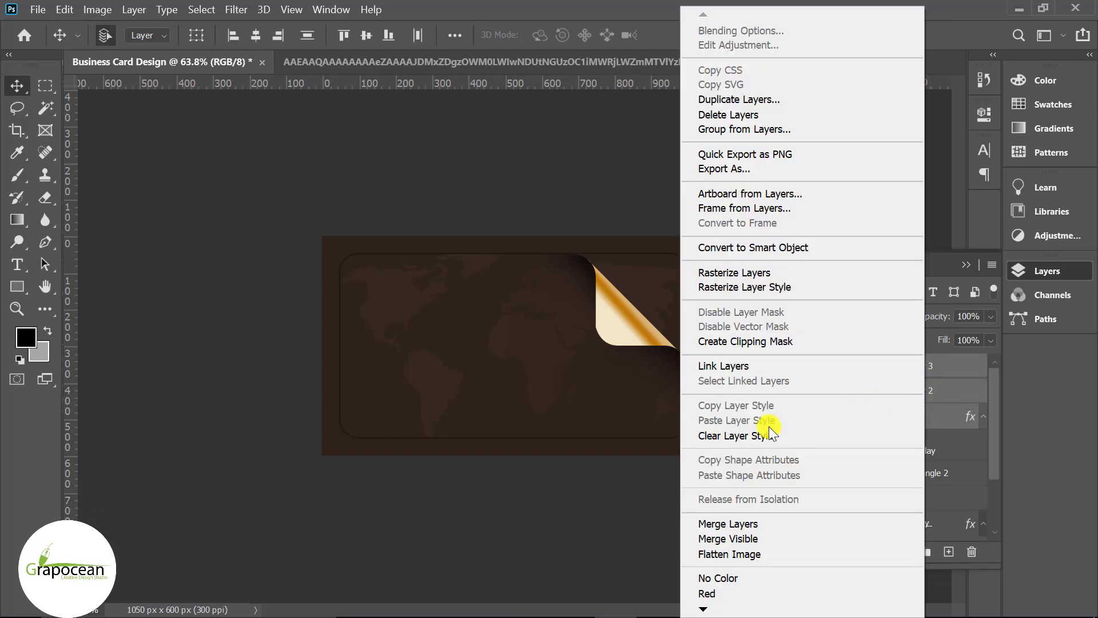
left_click(768, 521)
left_click(812, 367)
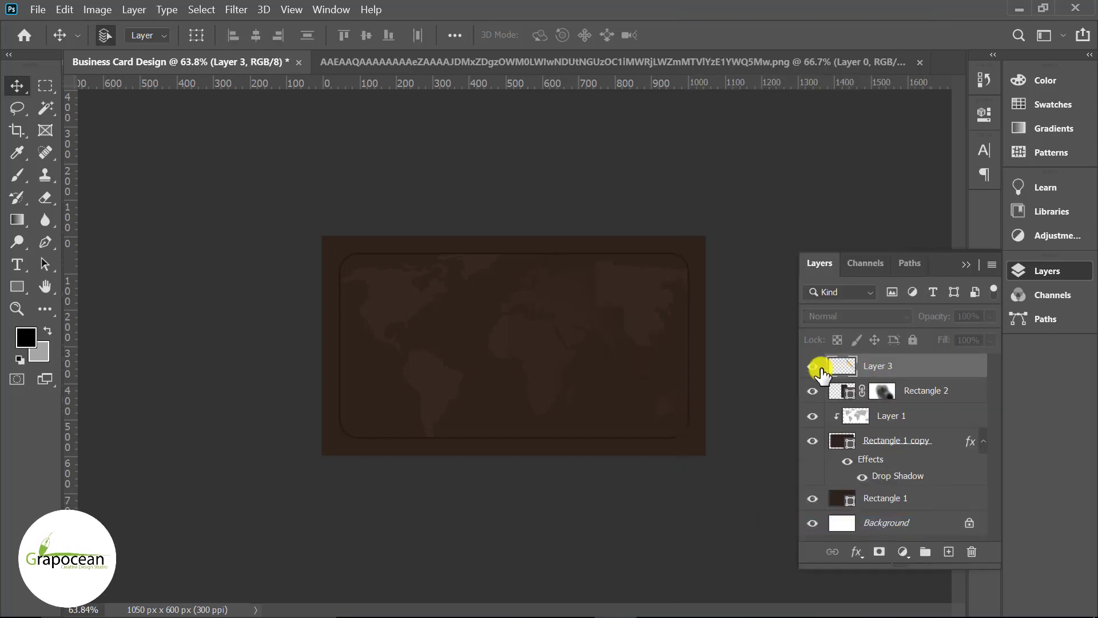
key("ctrl+t")
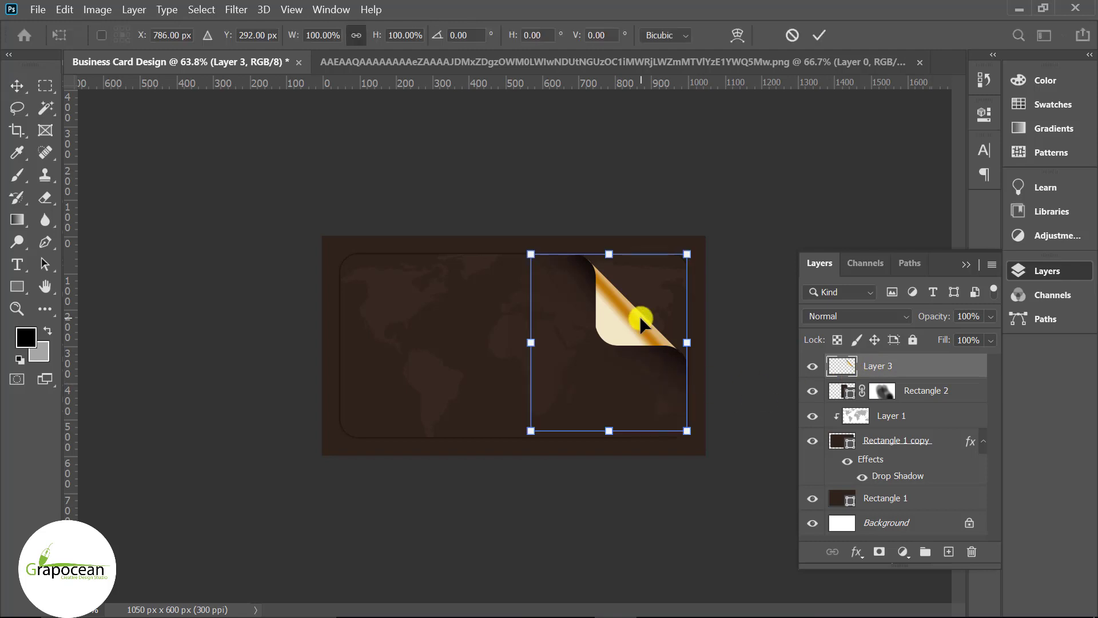
right_click(639, 312)
left_click(712, 589)
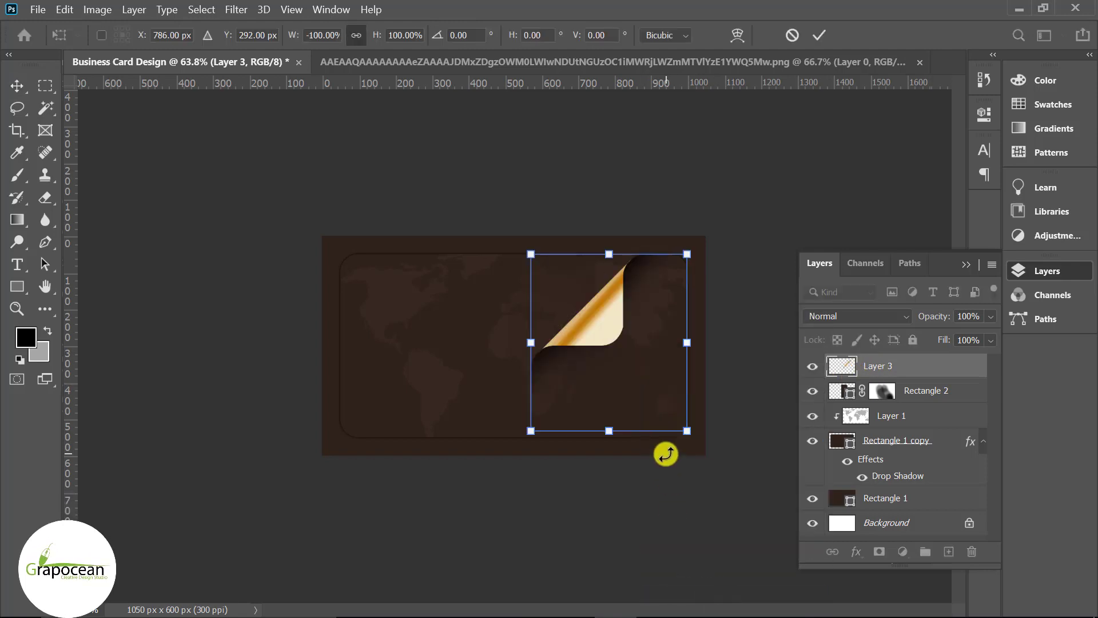
key("Return")
Step: Duplicate the curl, flip the copy horizontally and place it at the card's top-left corner
key("ctrl+j")
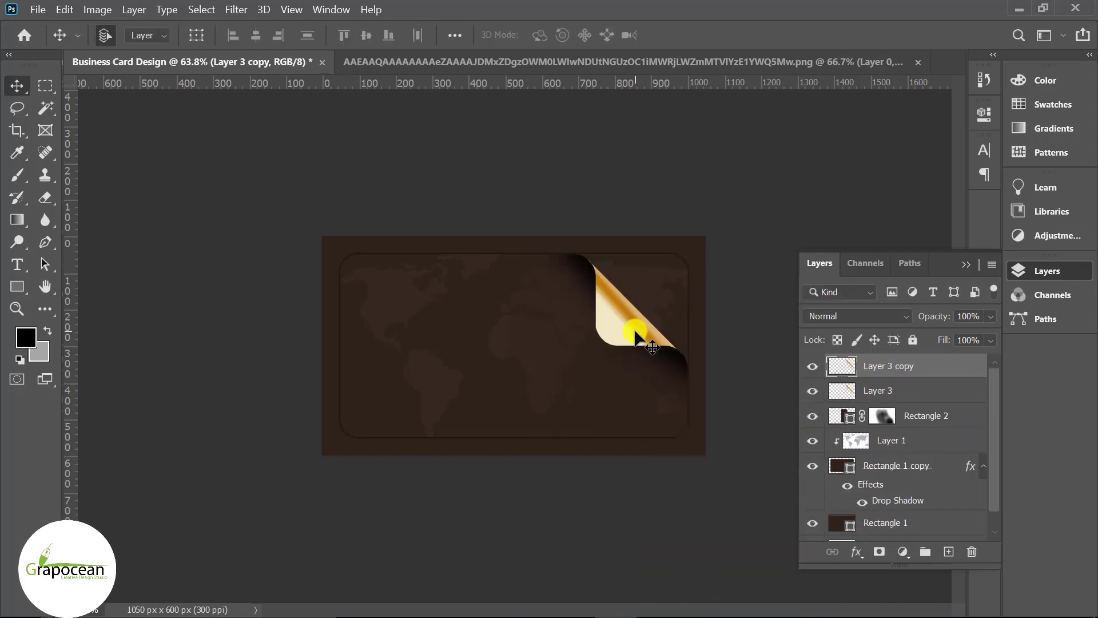
left_click_drag(591, 339, 449, 360)
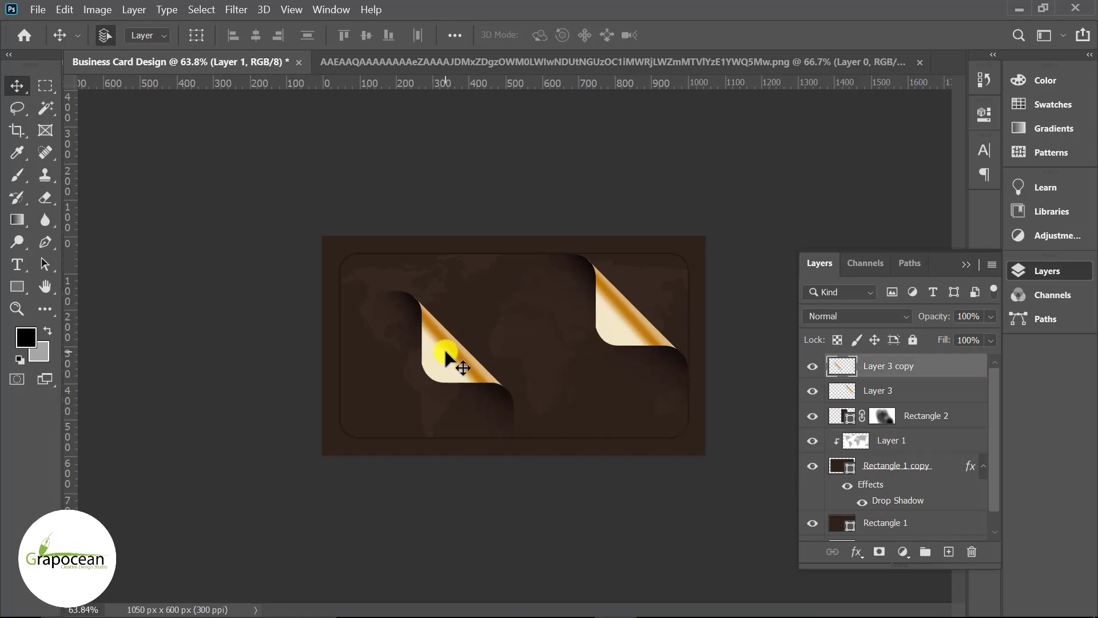
key("ctrl+t")
right_click(450, 358)
left_click(500, 328)
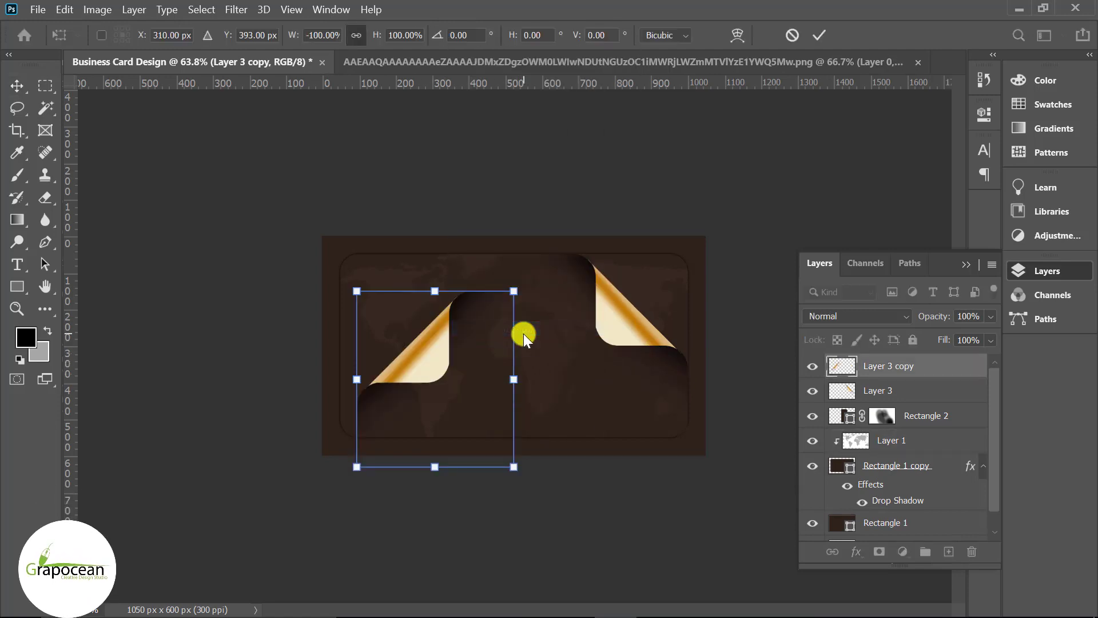
mouse_move(423, 367)
left_mouse_down()
mouse_move(375, 327)
mouse_move(404, 326)
left_mouse_up()
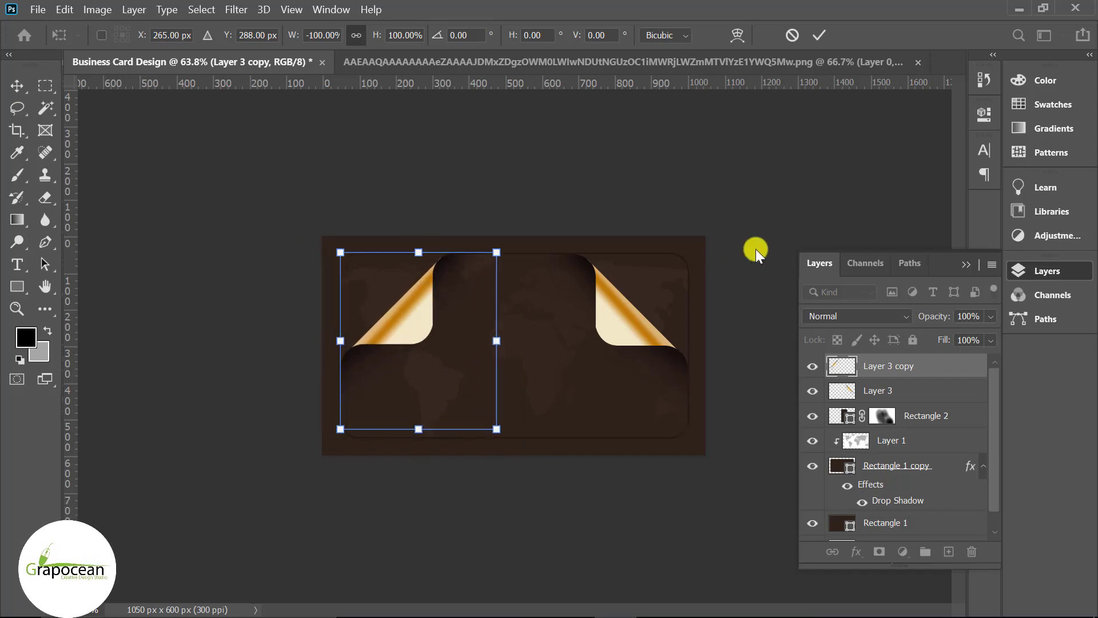
left_click(819, 35)
scroll(656, 486, "down", 1)
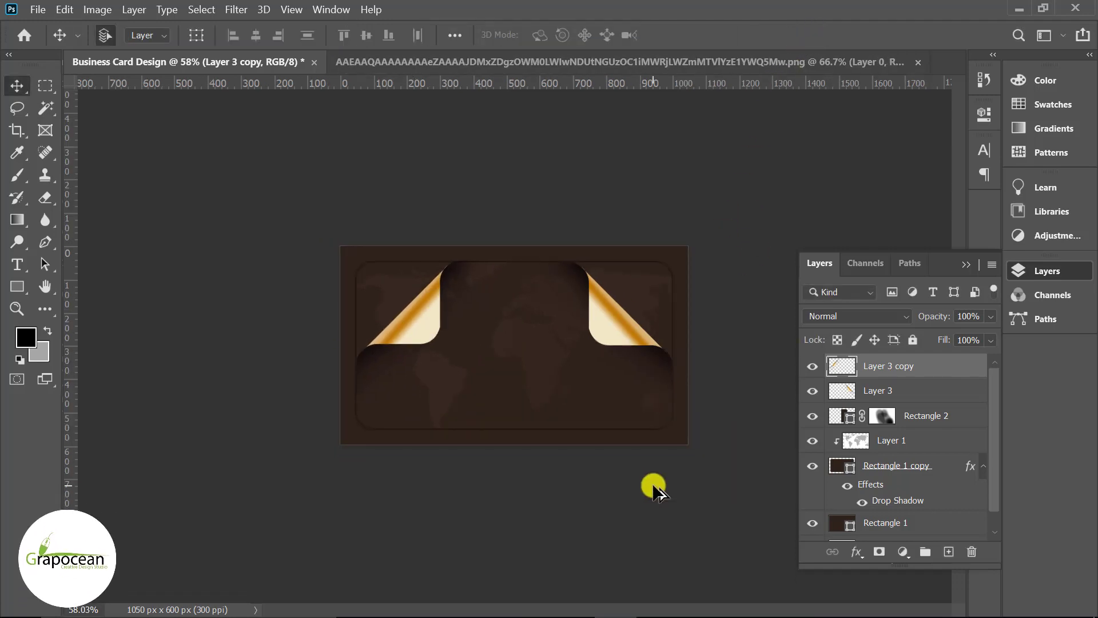
scroll(675, 400, "up", 2)
Step: Brush map texture on Layer 1 inside the rounded rectangle under both top-corner curls
left_click(746, 320, "ctrl")
left_click(840, 468, "ctrl")
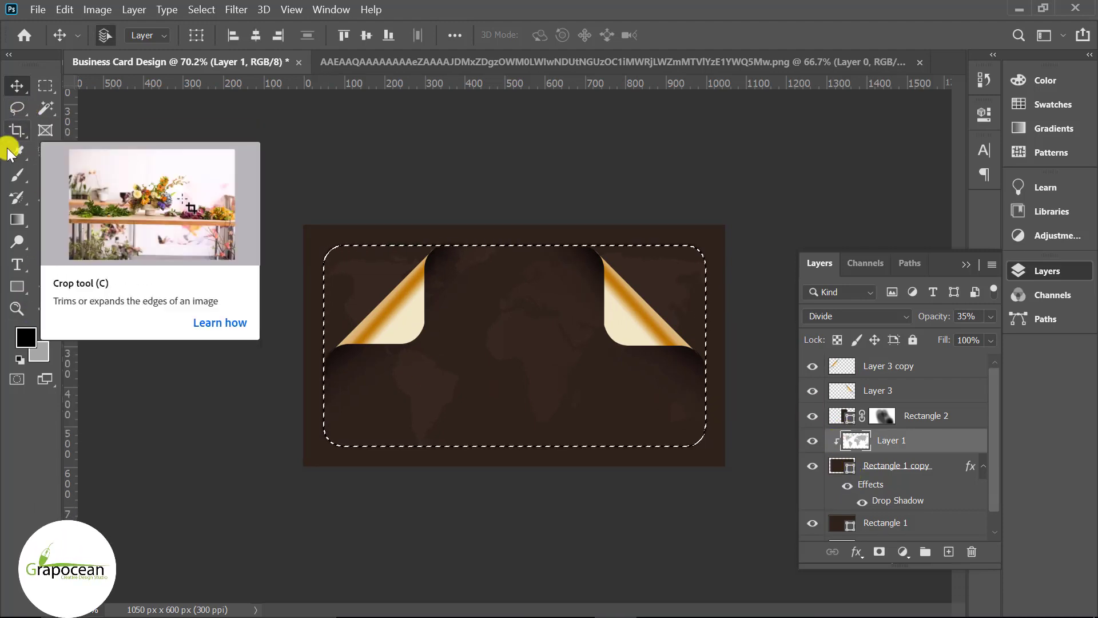
left_click(17, 175)
left_click_drag(707, 326, 630, 247)
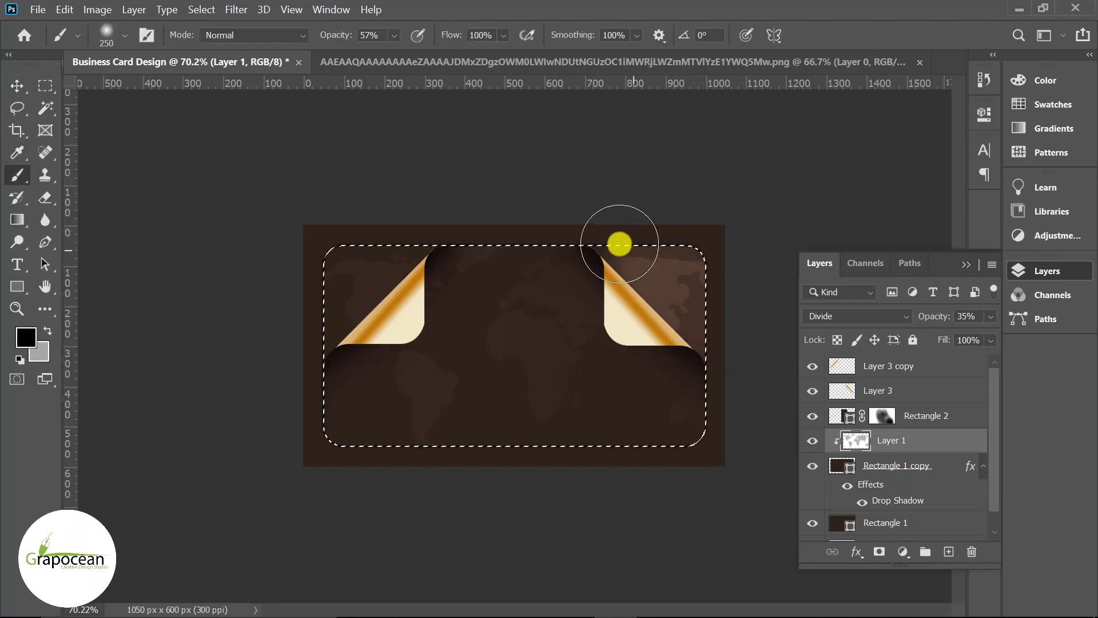
left_click_drag(706, 283, 725, 330)
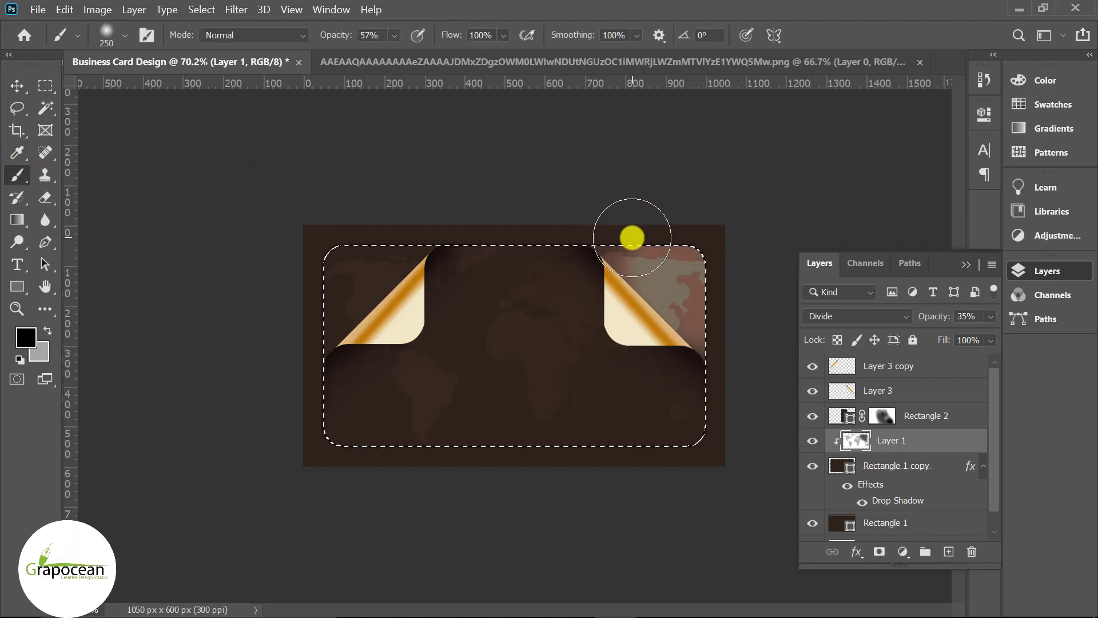
left_click_drag(632, 237, 614, 224)
left_click_drag(713, 298, 689, 269)
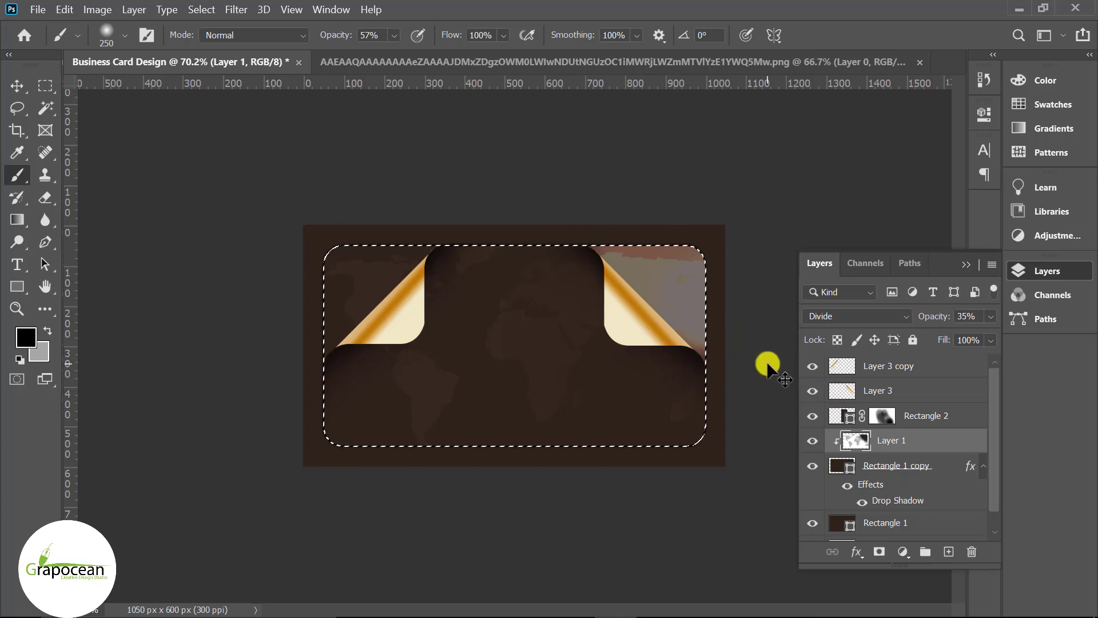
mouse_move(725, 319)
left_mouse_down()
mouse_move(591, 218)
mouse_move(623, 238)
left_mouse_up()
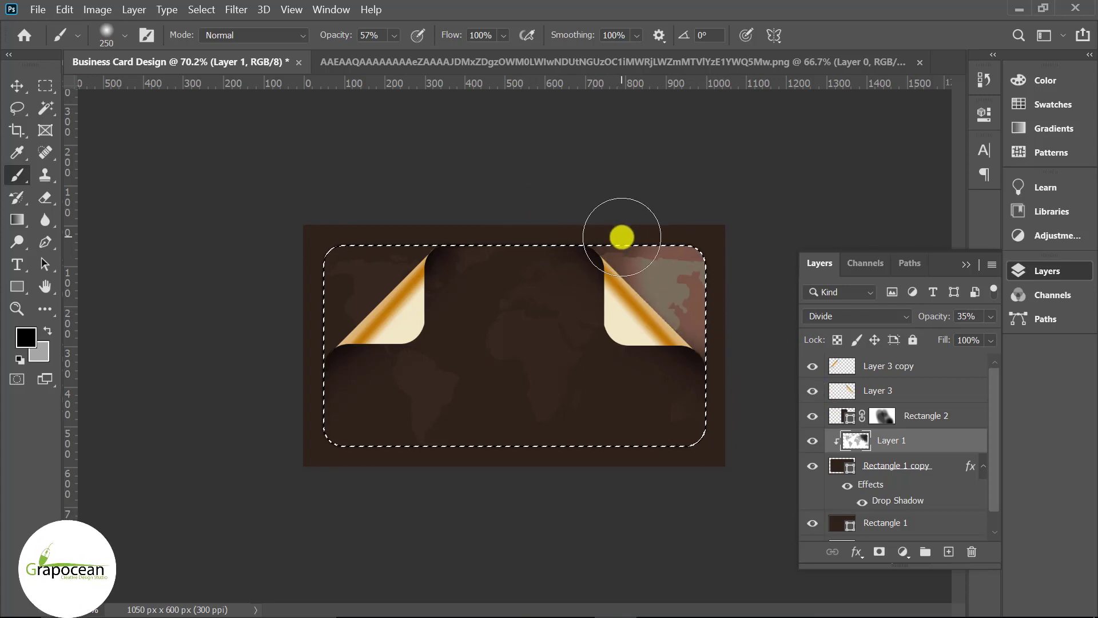
left_click_drag(368, 274, 309, 321)
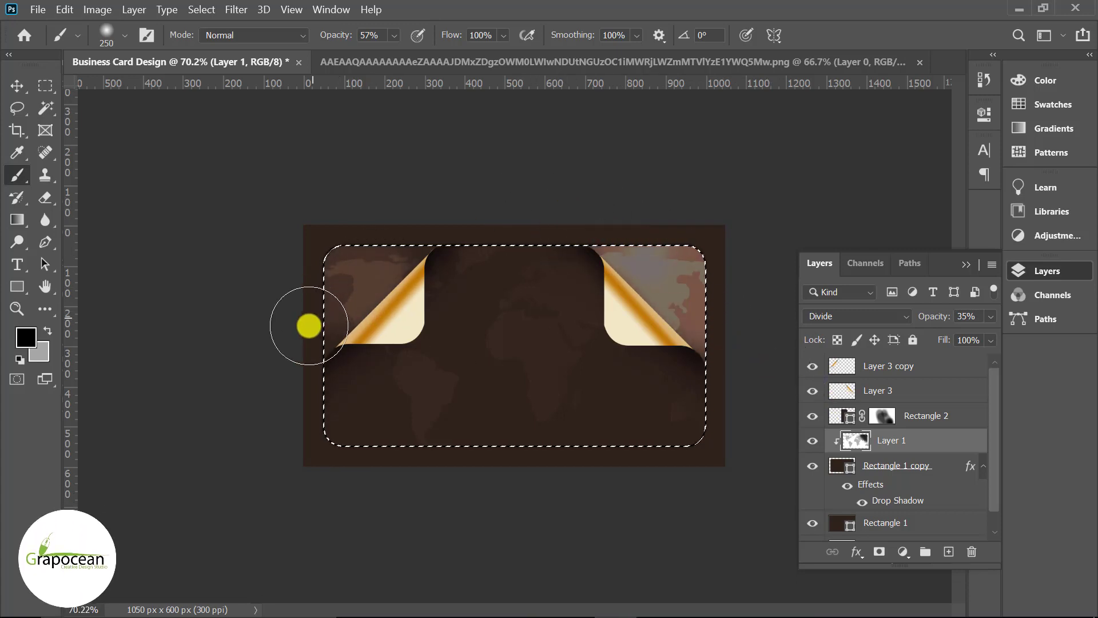
key("m")
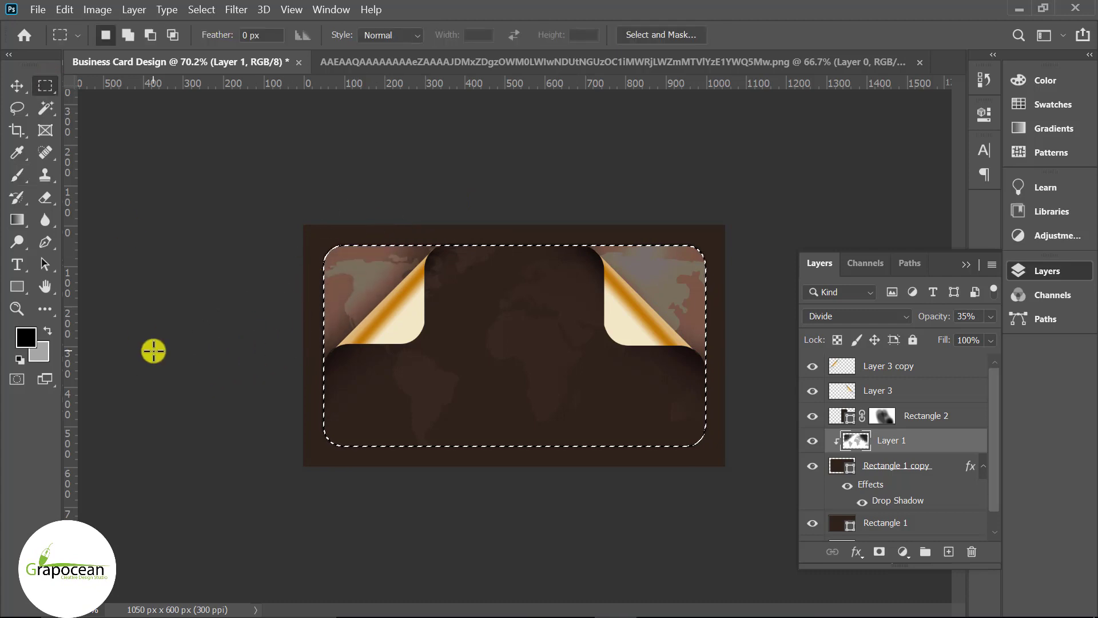
key("ctrl+d")
scroll(611, 447, "down", 2)
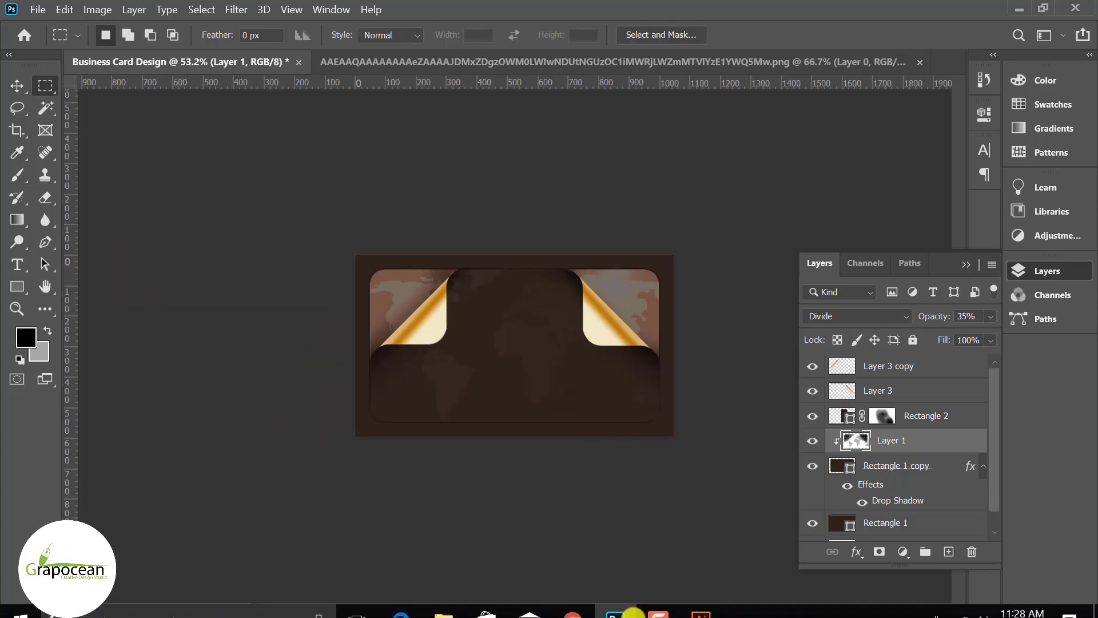
Step: In Illustrator, give the GRAPOCEAN text the logo mark's gold gradient using the Eyedropper
left_click(701, 600)
scroll(392, 209, "up", 2)
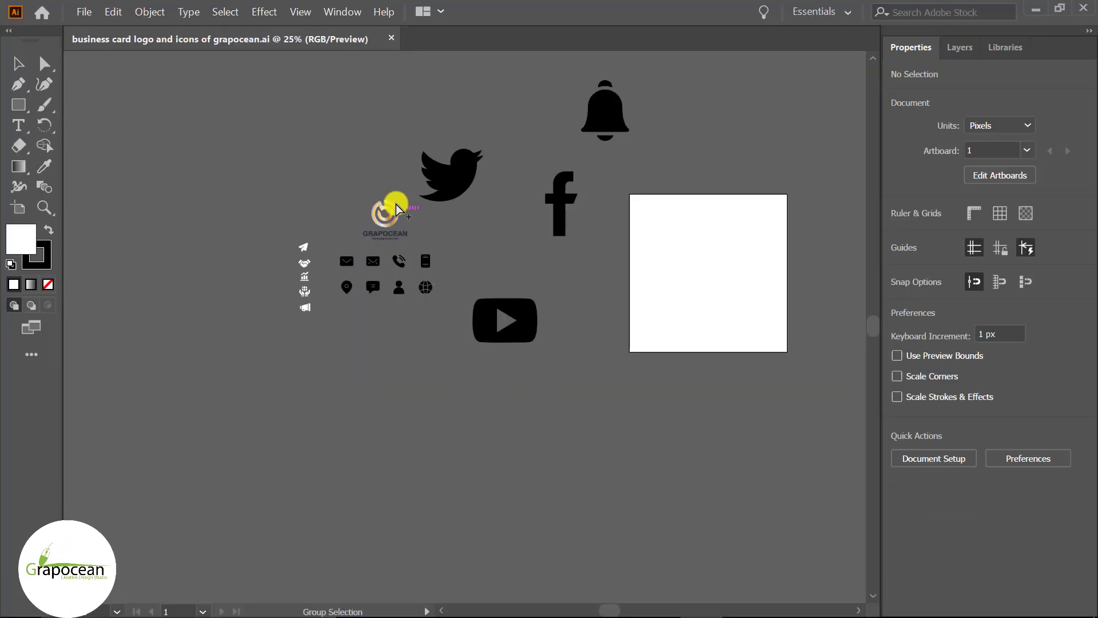
scroll(343, 189, "up", 1)
left_click_drag(277, 167, 460, 316)
left_click(459, 316)
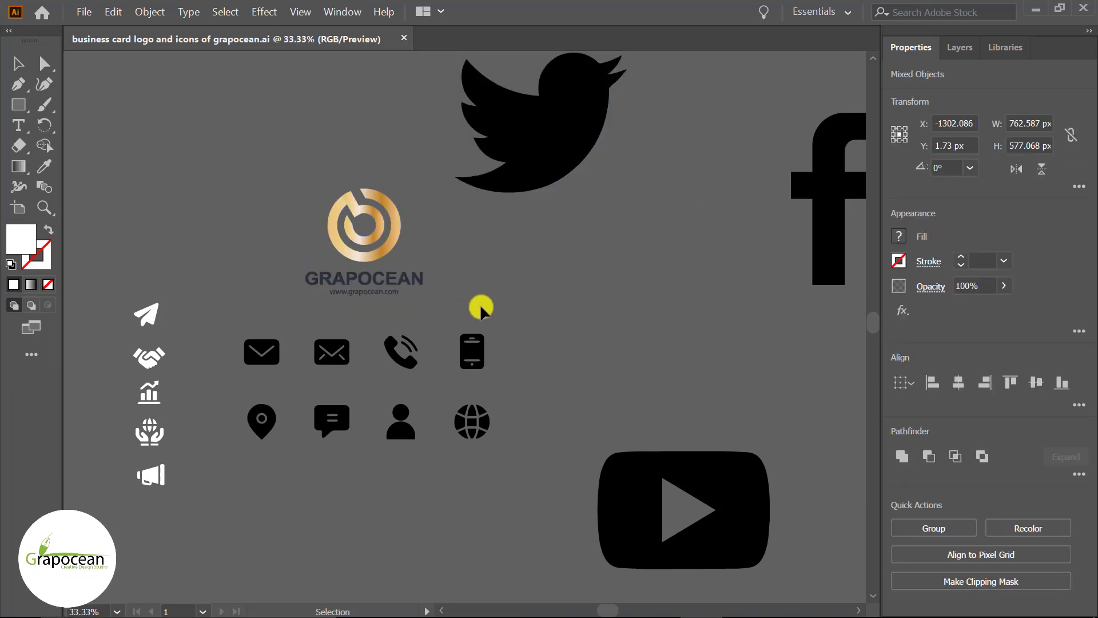
left_click(311, 284)
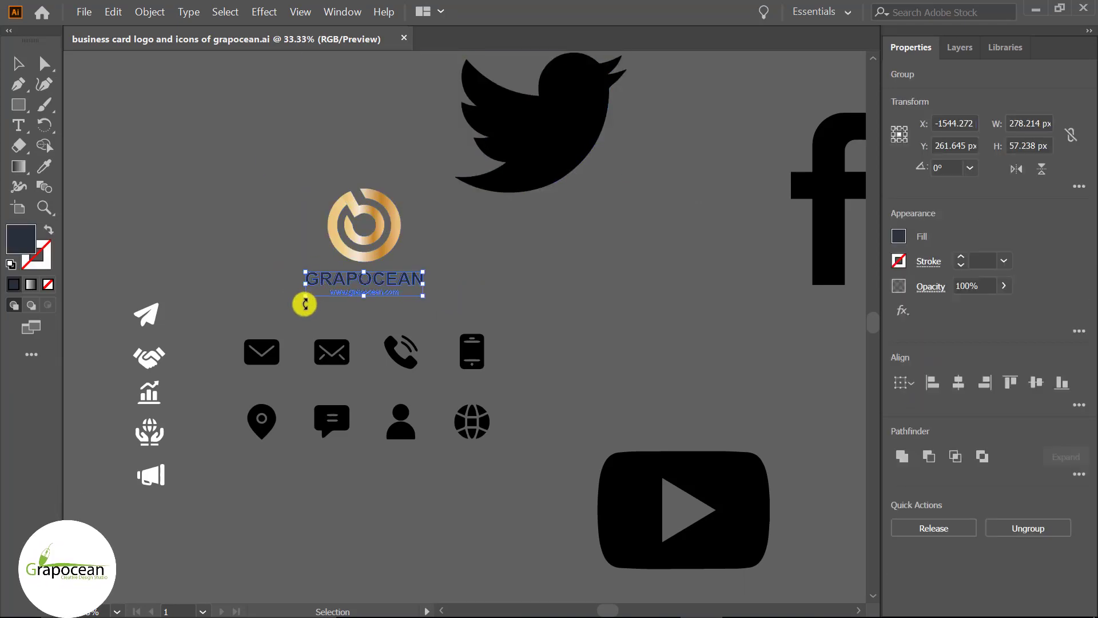
left_click(44, 167)
left_click(398, 212)
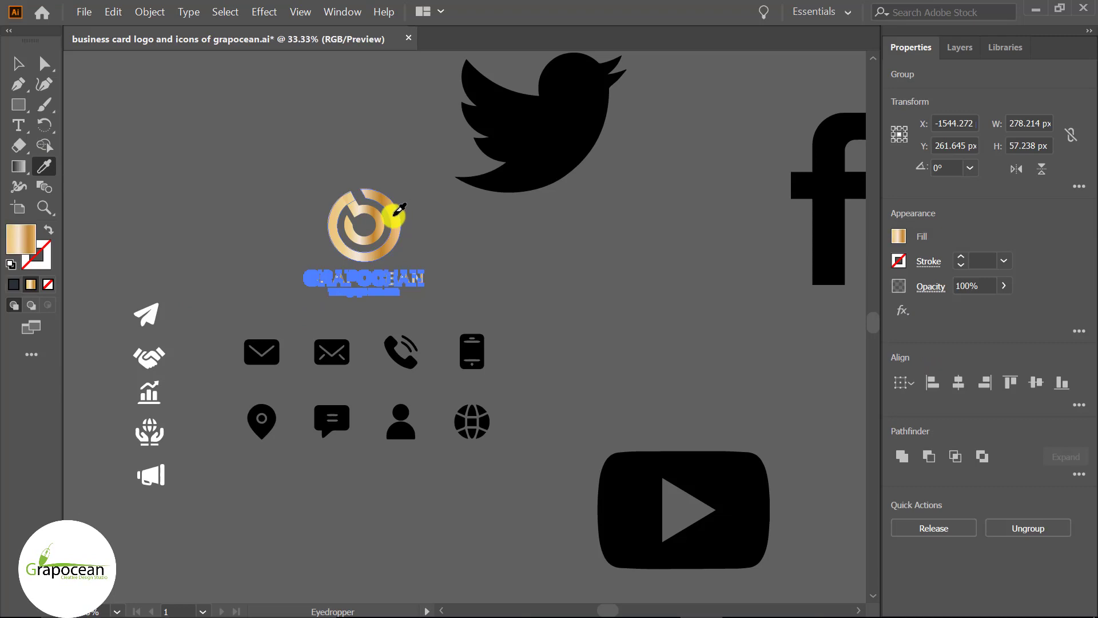
Step: Select the whole GRAPOCEAN logo group
left_click(18, 63)
left_click(290, 244)
left_click(377, 299)
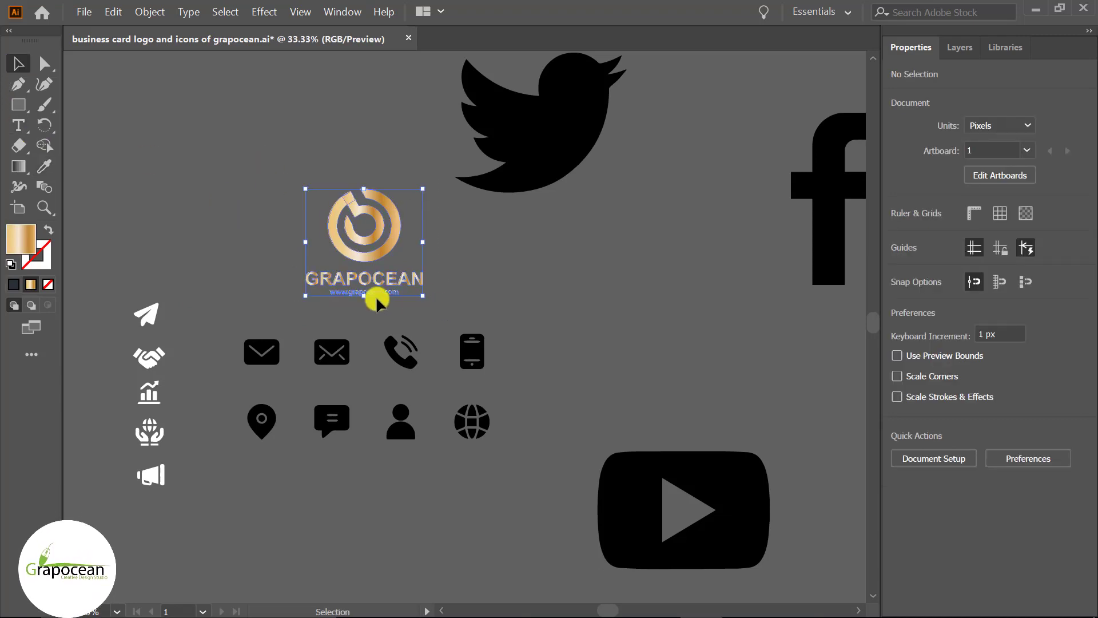
Step: Paste the gold logo into the card centre and scale it down to about 18%
left_click(615, 608)
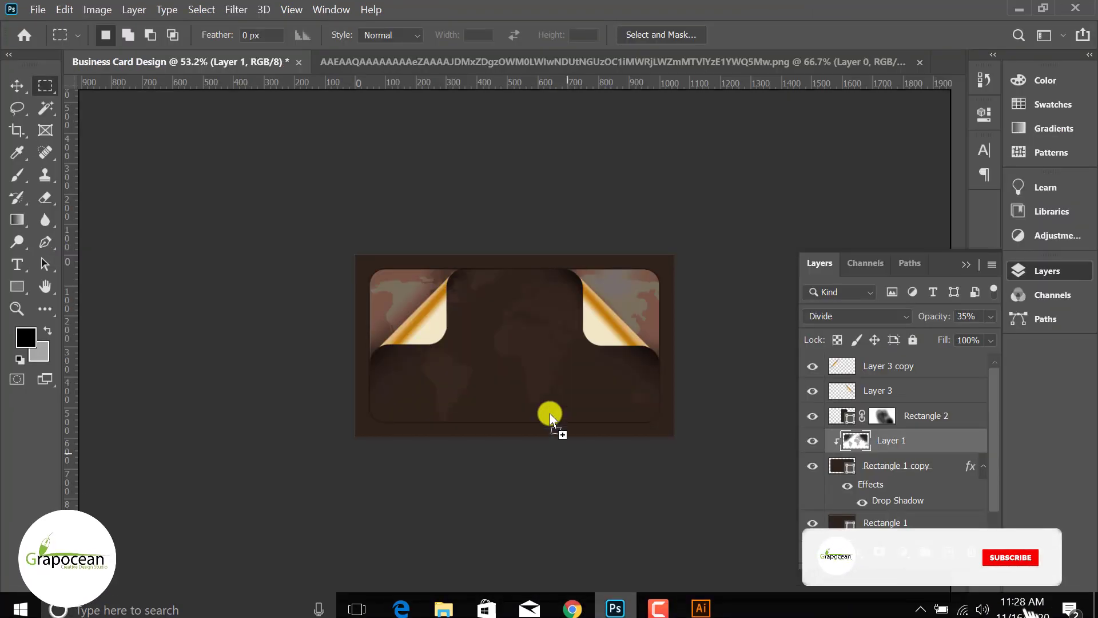
key("ctrl+v")
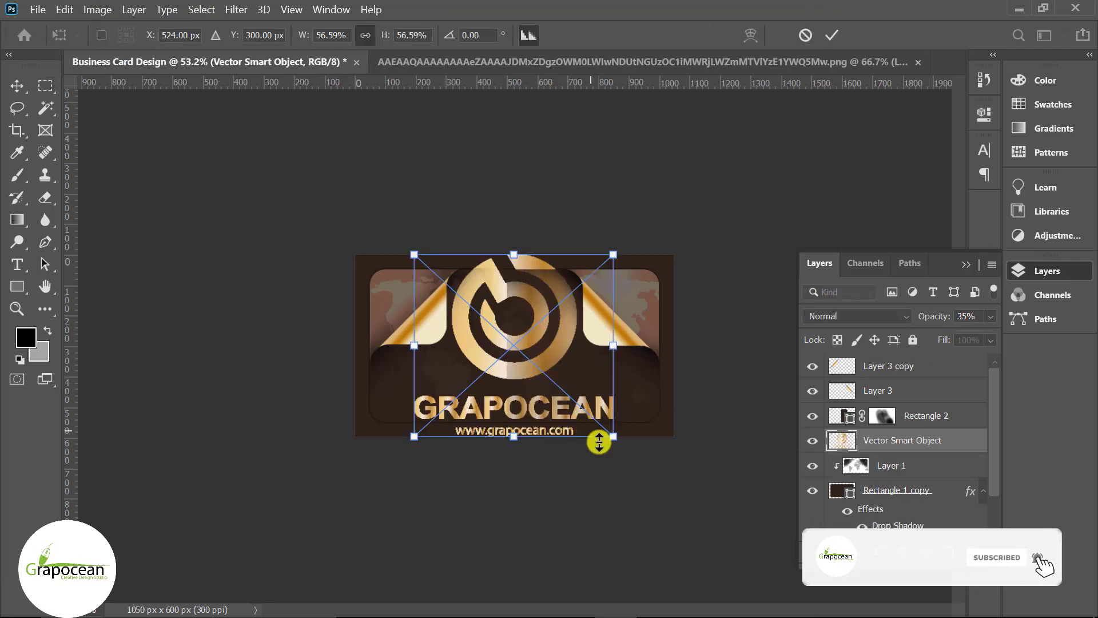
left_click_drag(618, 439, 558, 386)
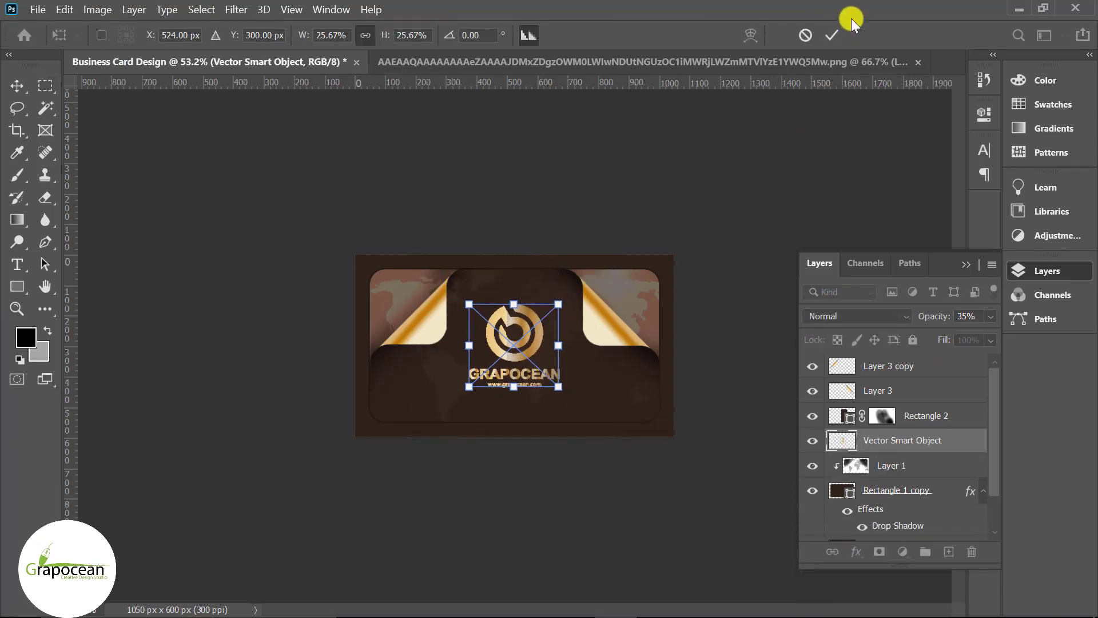
key("Return")
scroll(599, 538, "down", 1)
scroll(564, 380, "up", 2)
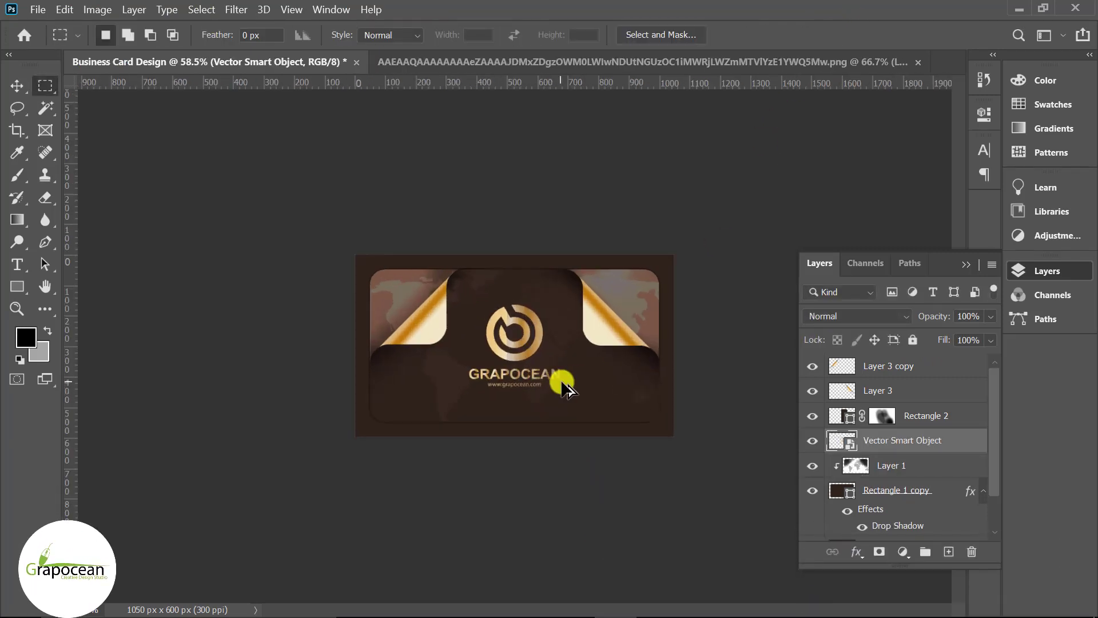
scroll(553, 341, "up", 3)
scroll(515, 345, "up", 4)
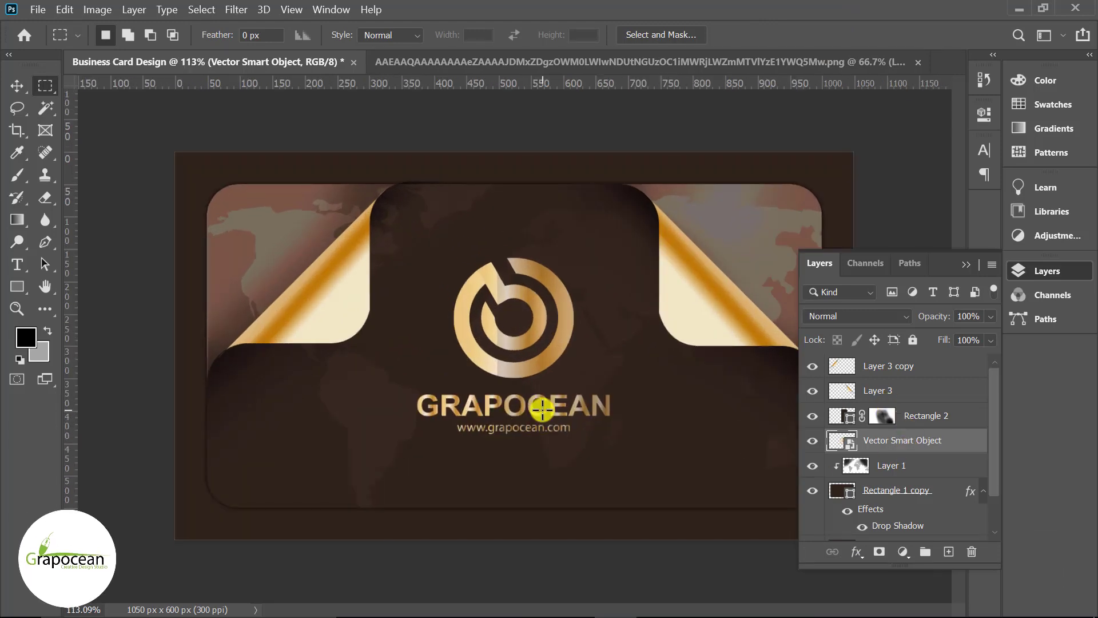
key("ctrl+t")
left_click_drag(614, 436, 588, 406)
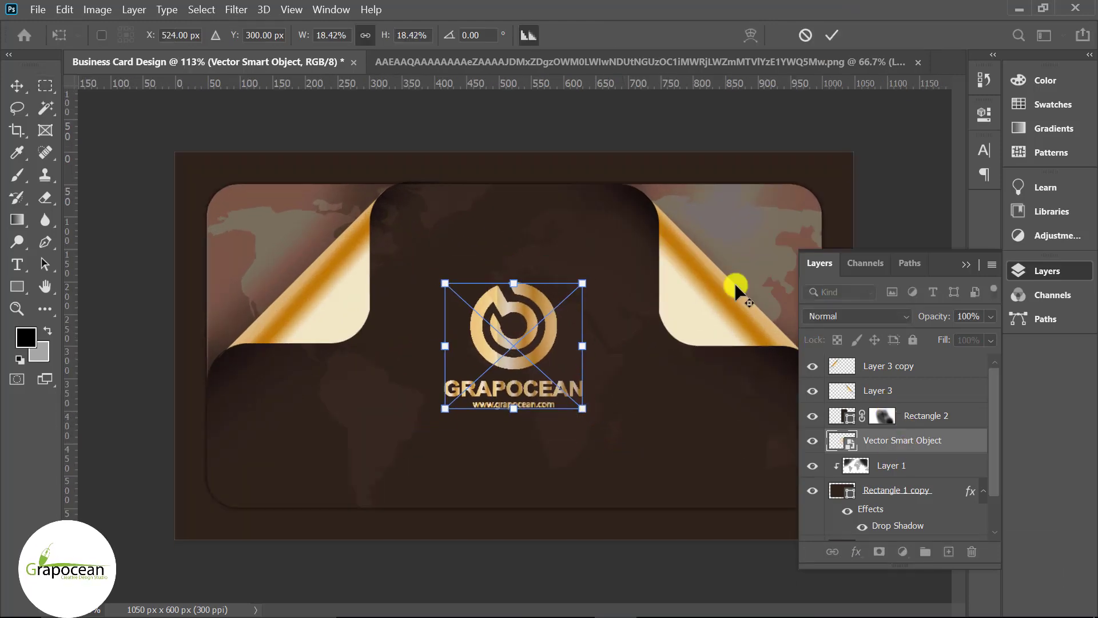
Step: Group Layer 3 copy through Rectangle 1 into a group named '1st Part'
left_click(833, 34)
scroll(447, 380, "down", 5)
key("v")
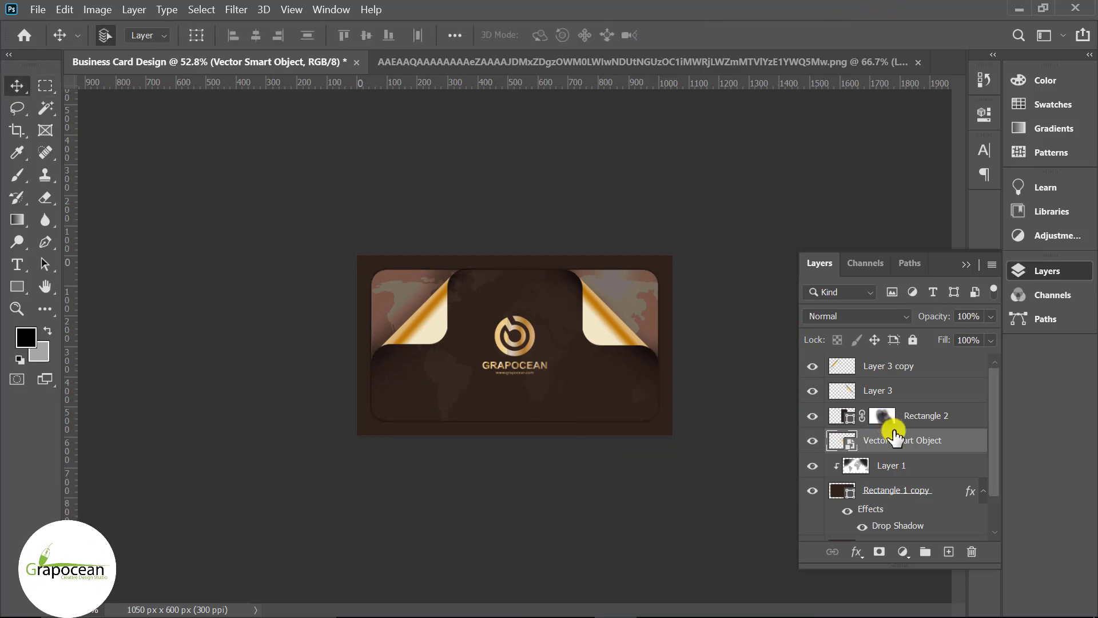
left_click(933, 362)
scroll(930, 400, "down", 2)
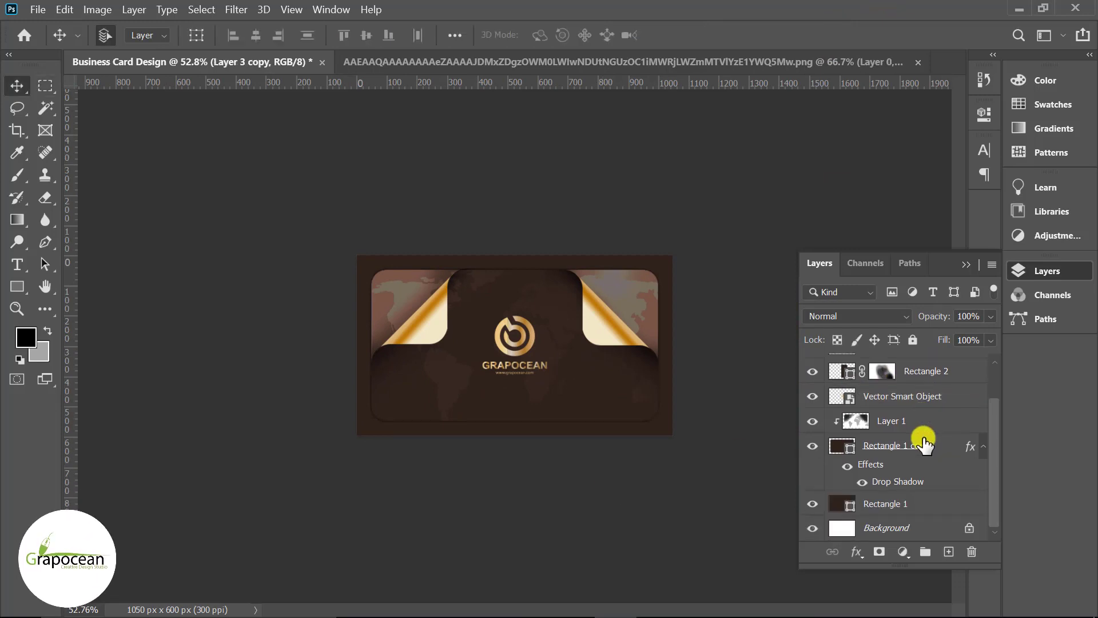
left_click(926, 505, "shift")
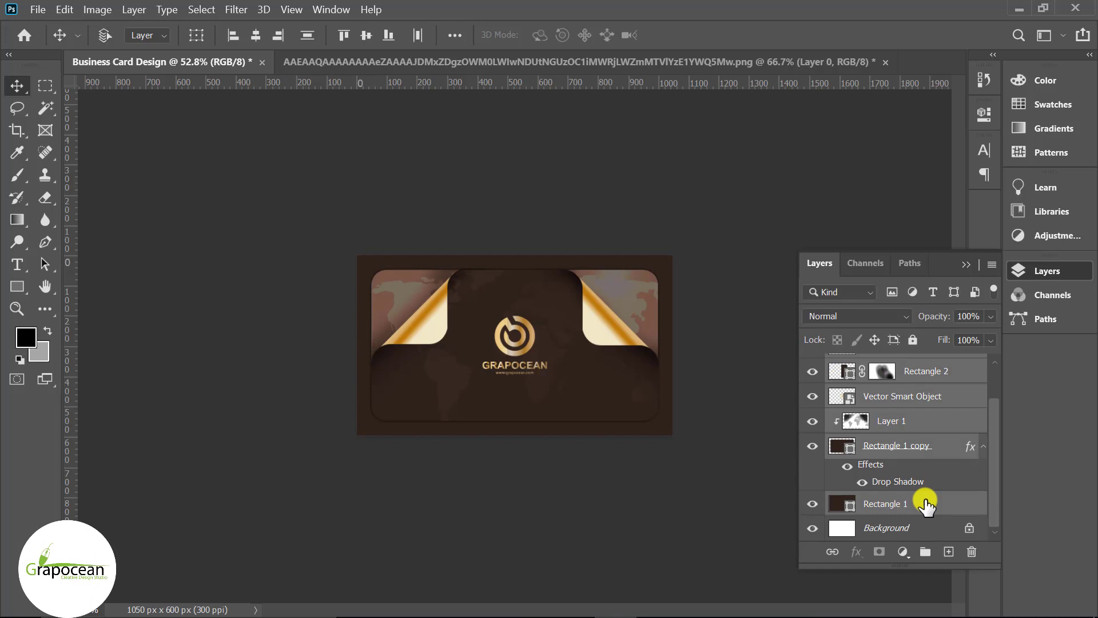
key("ctrl+g")
left_click(812, 364)
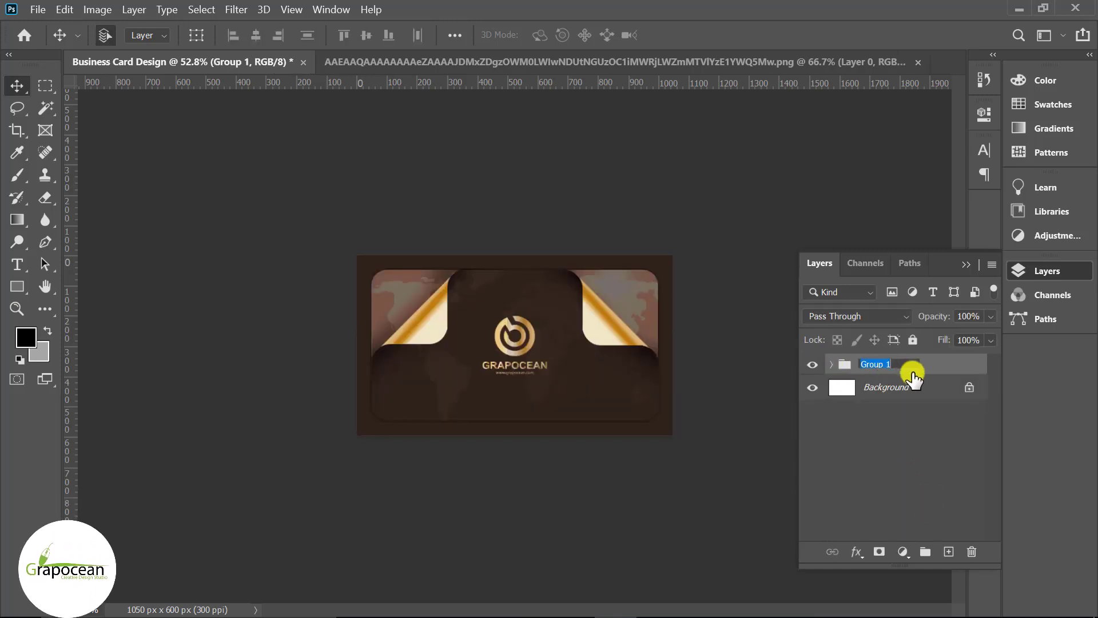
type("Inst")
key("Return")
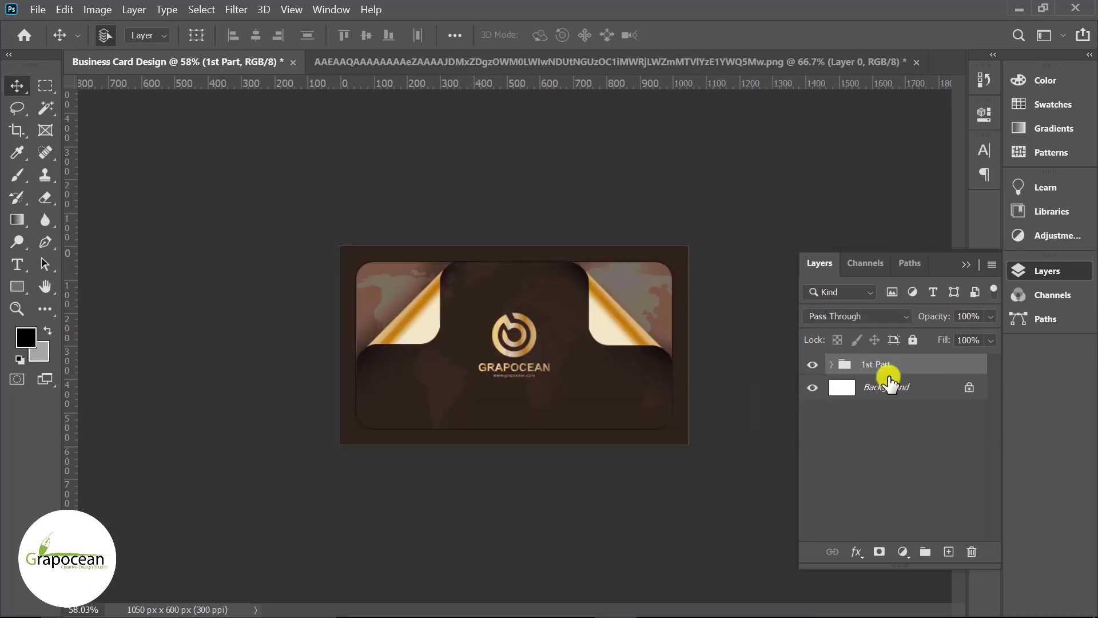
Step: Duplicate the 1st Part group and name the copy '2nd part'
left_click_drag(957, 372, 948, 552)
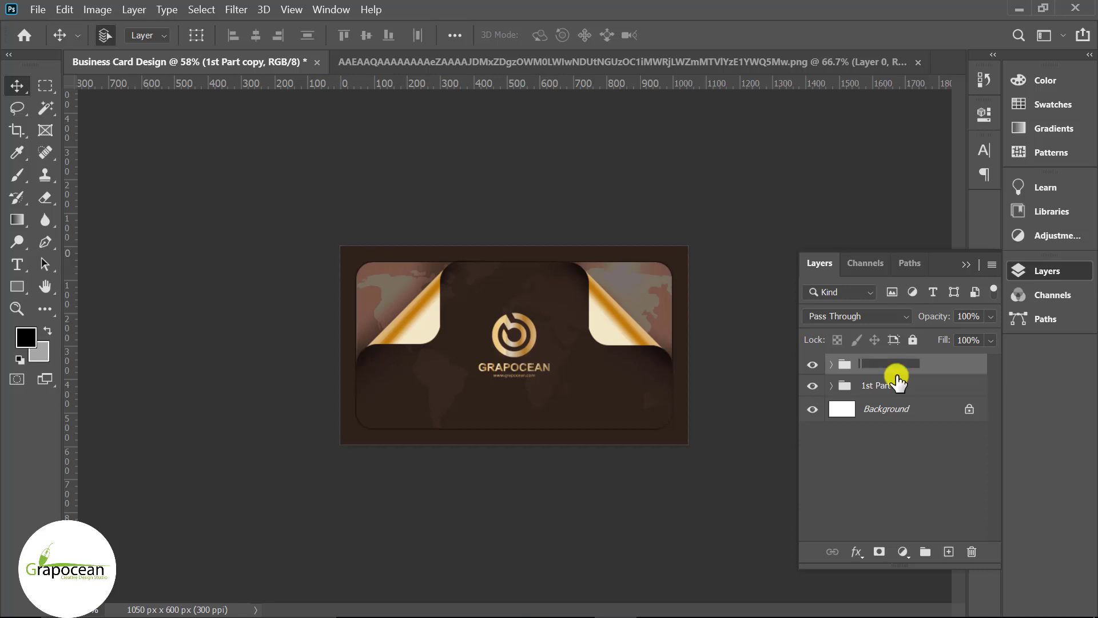
type("2nd par")
type("t")
key("Return")
Step: Hide the world-map texture and the logo inside the 2nd part group
left_click(834, 365)
scroll(925, 449, "down", 2)
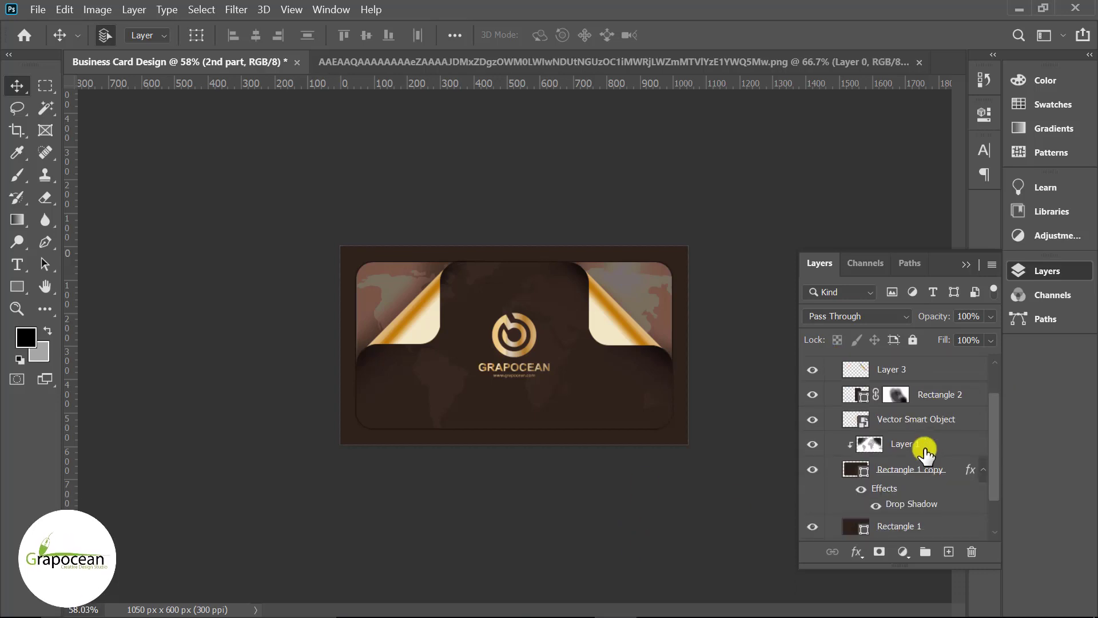
left_click(814, 445)
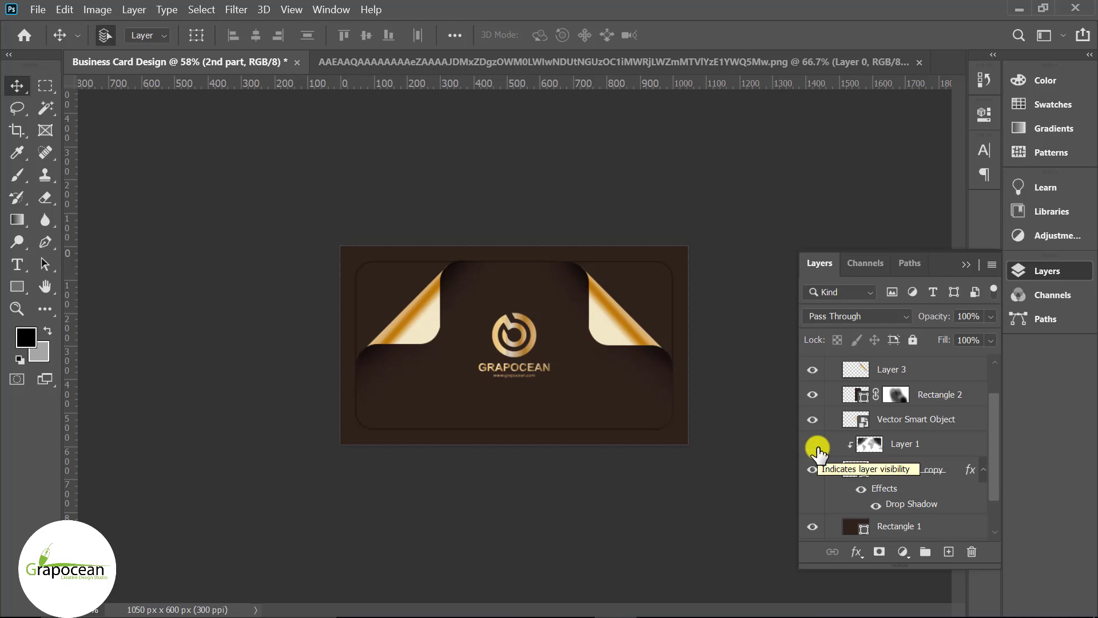
scroll(818, 452, "up", 1)
scroll(820, 447, "up", 1)
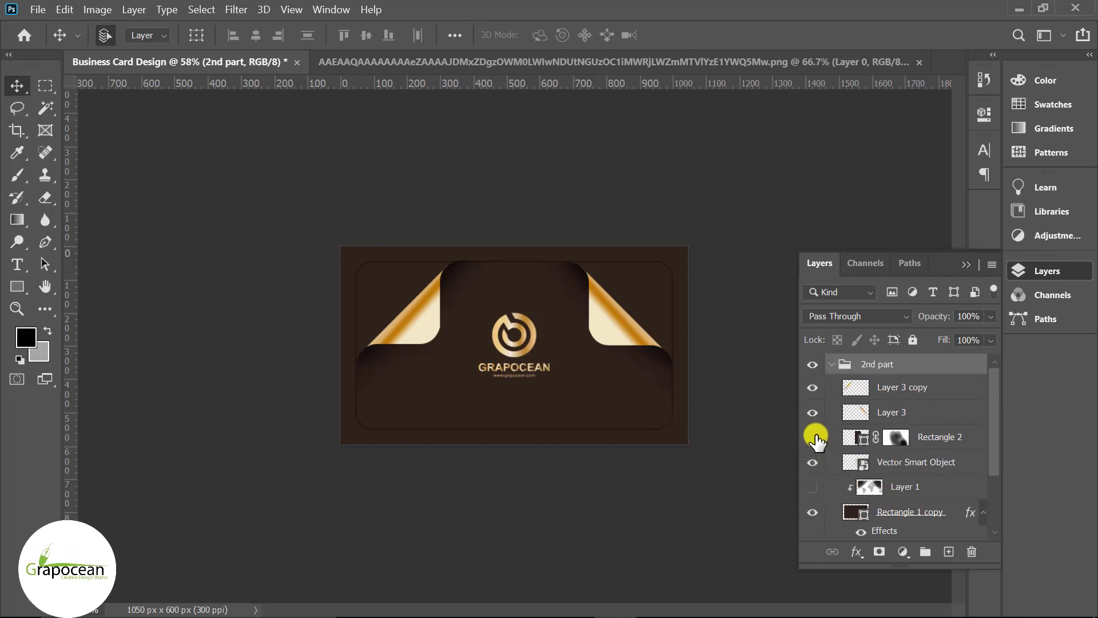
scroll(836, 456, "down", 2)
scroll(823, 458, "up", 1)
left_click(824, 420)
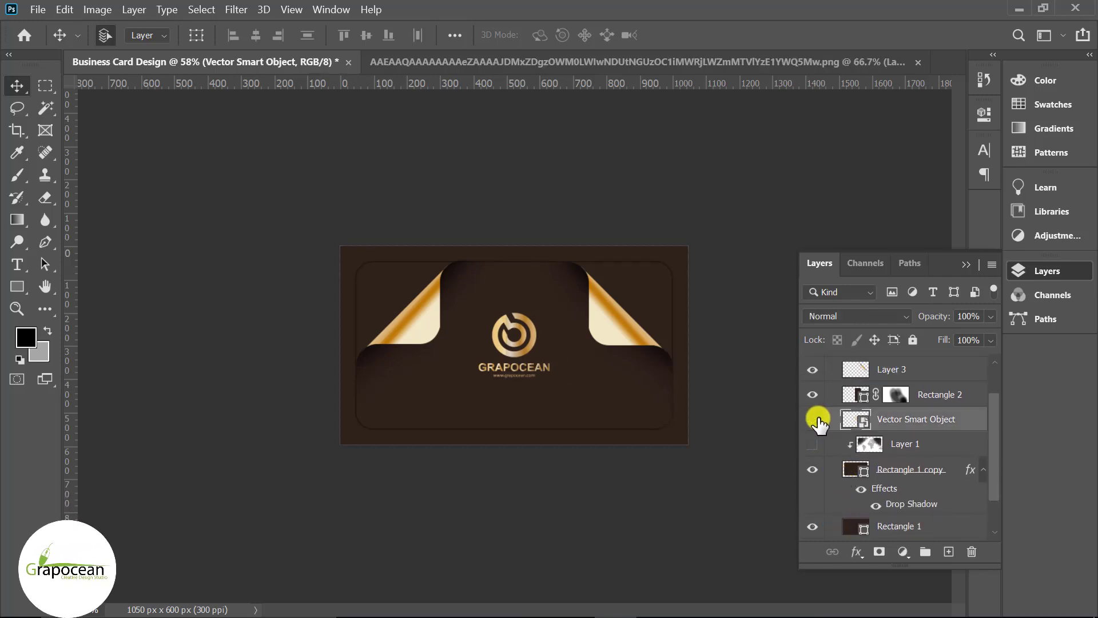
scroll(820, 424, "up", 2)
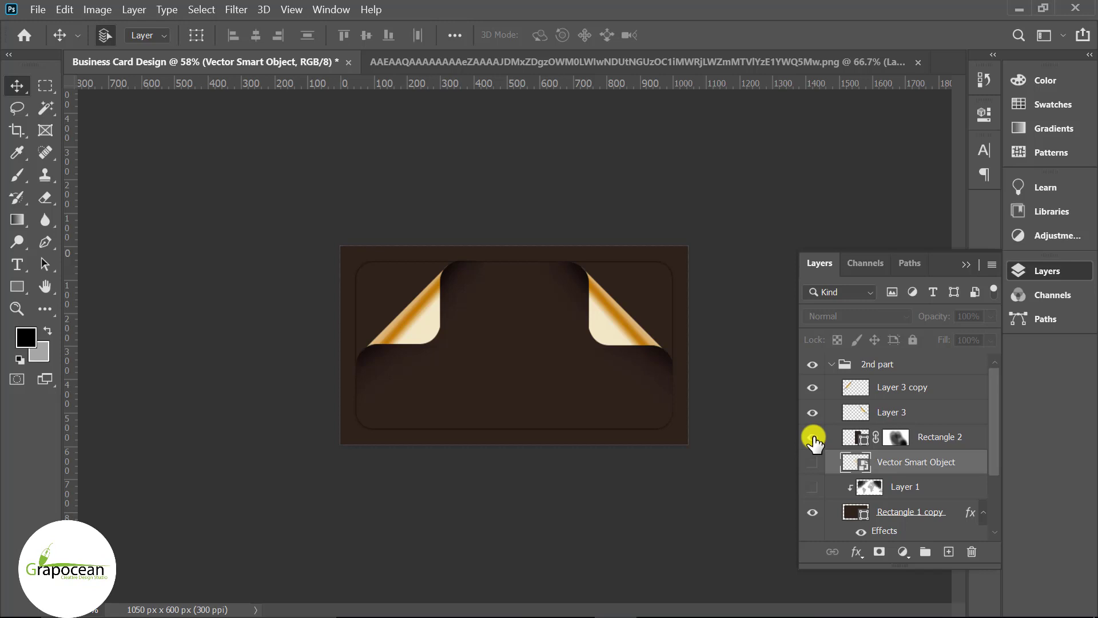
scroll(841, 446, "down", 1)
left_click(812, 466)
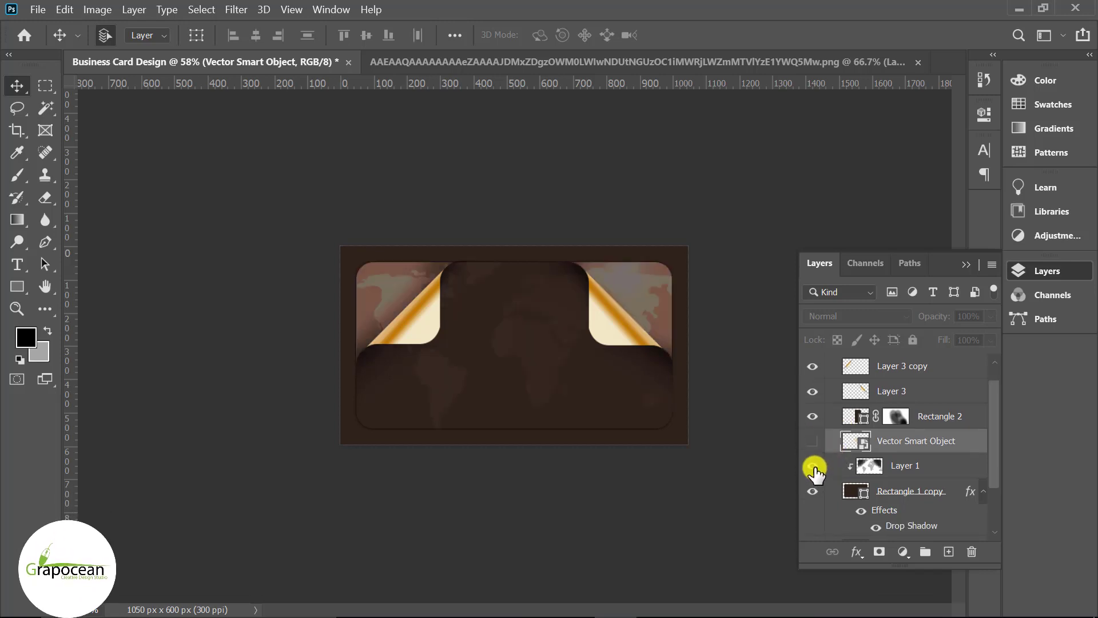
left_click(813, 466)
Step: Hide the right page curl, keep the left curl visible, and select Rectangle 1 copy
scroll(841, 492, "up", 1)
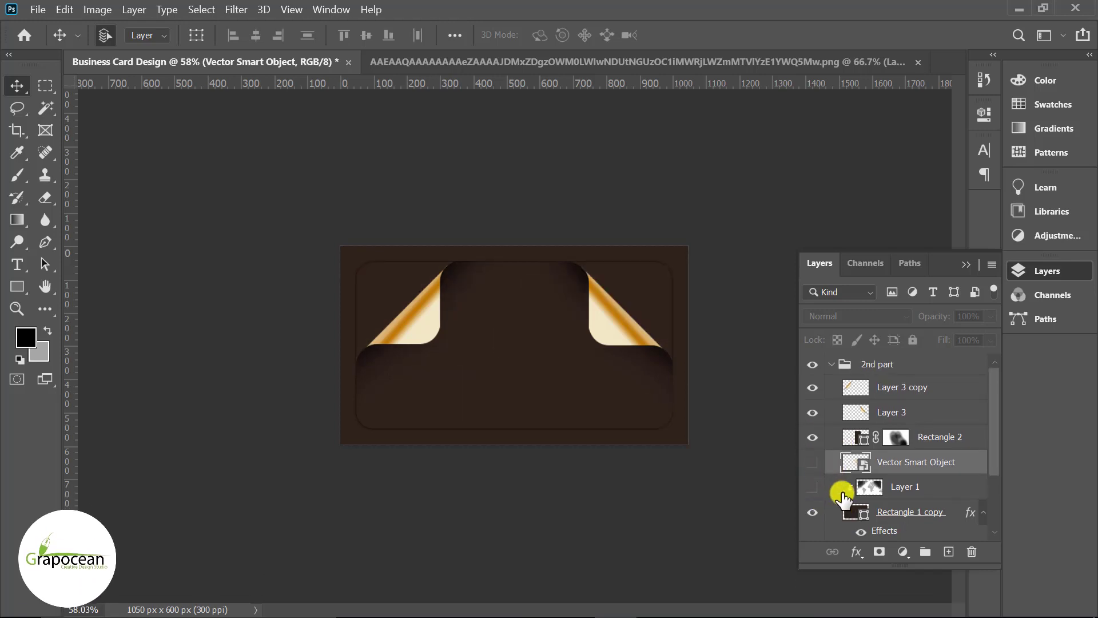
left_click(815, 390)
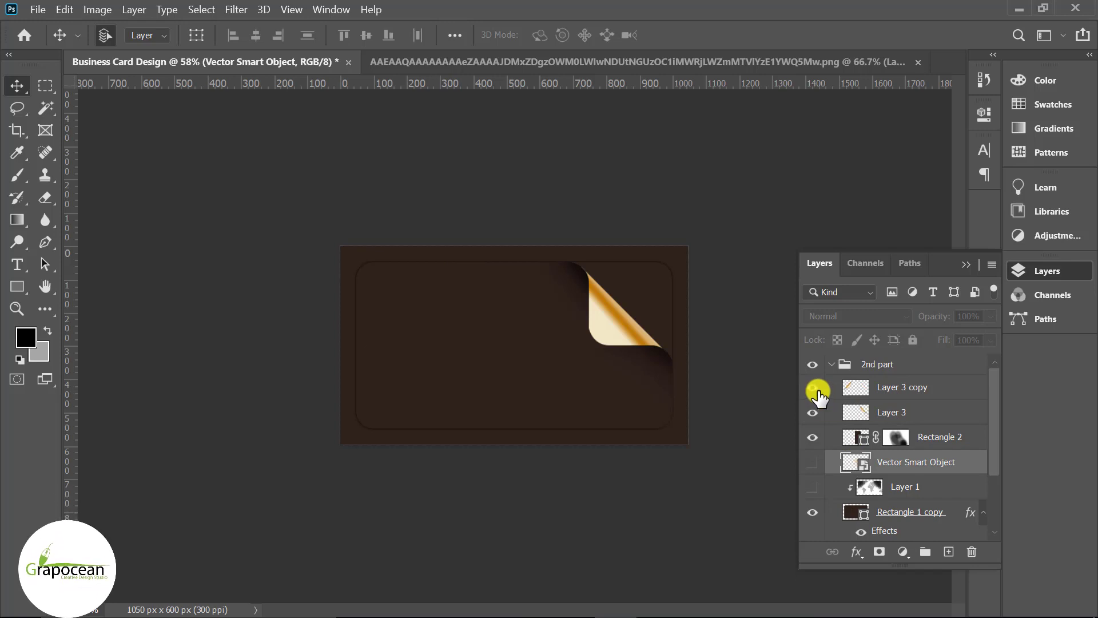
left_click(813, 387)
left_click(813, 412)
scroll(634, 426, "up", 2)
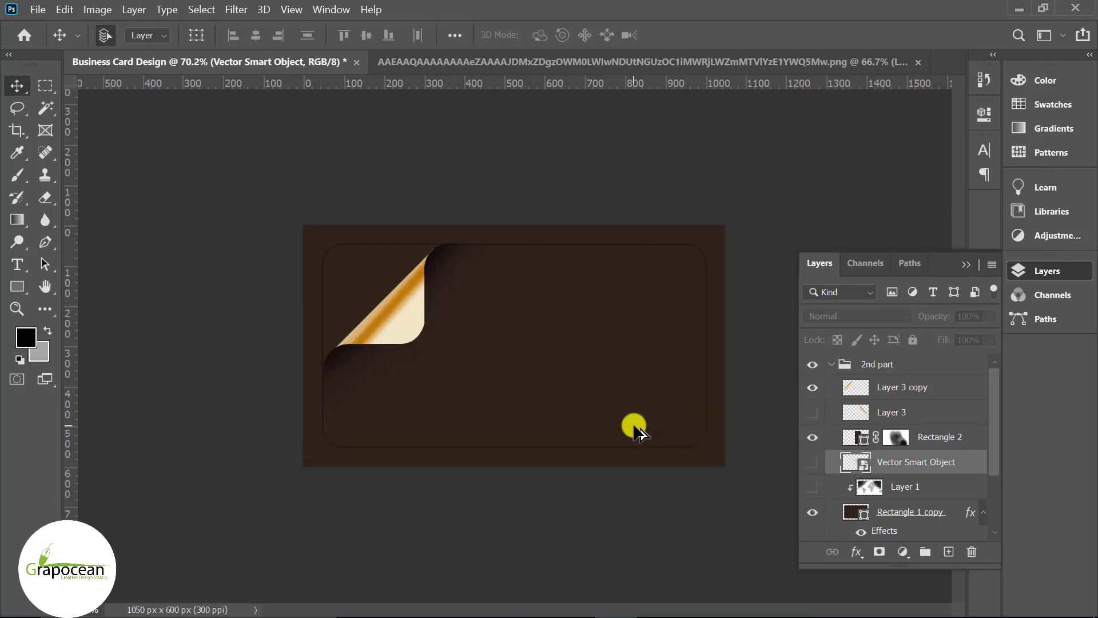
left_click(812, 412)
left_click(559, 348)
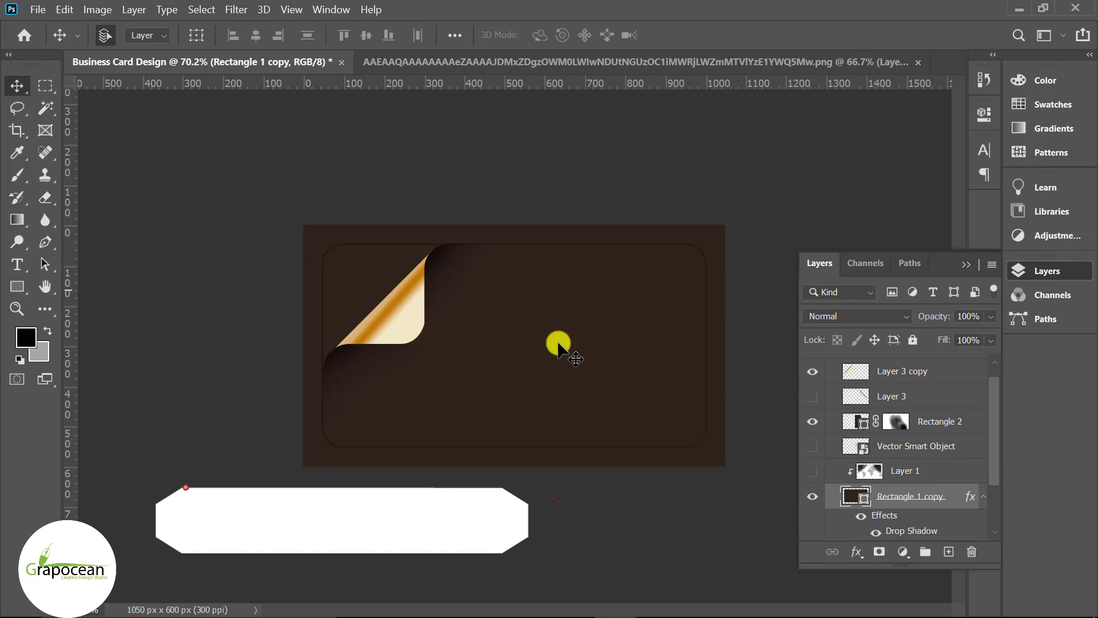
Step: Load the rounded panel as a selection and add a new layer clipped to it
left_click(852, 498, "ctrl")
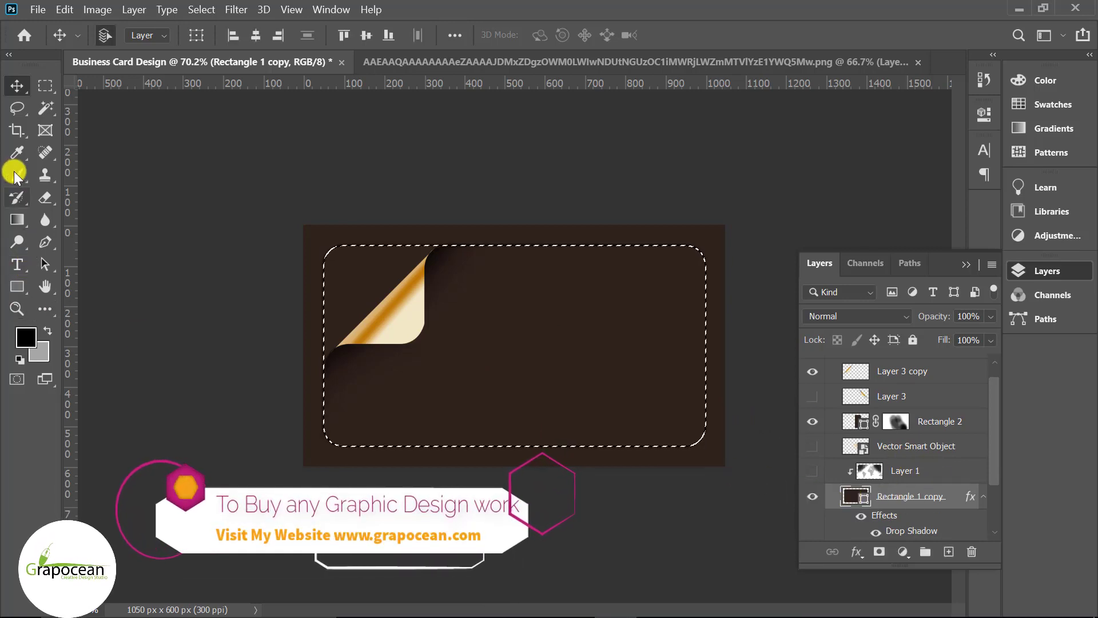
right_click(16, 152)
left_click(85, 150)
left_click(948, 551)
key("ctrl+alt+g")
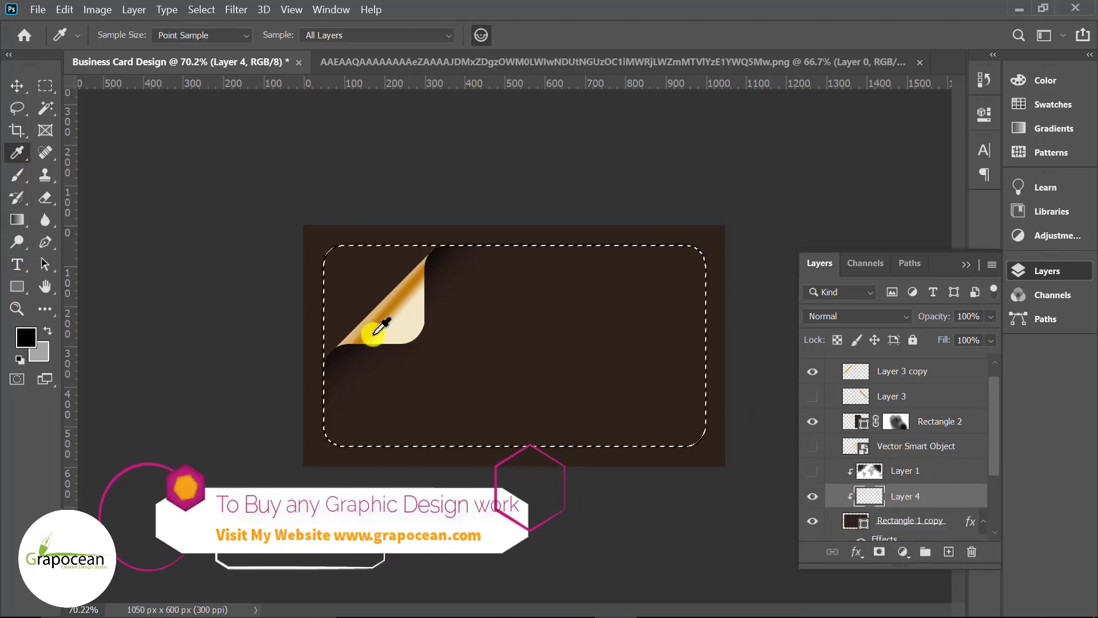
Step: Paint dark brown #3f2b22 near the top-left curl, then deselect
left_click(16, 175)
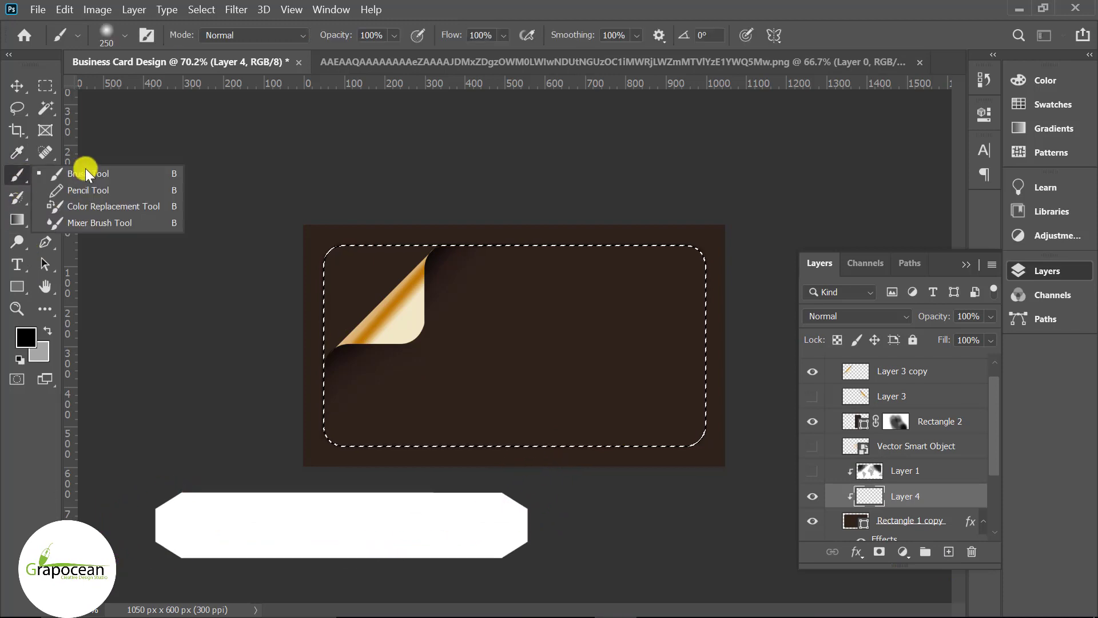
left_click(86, 173)
left_click(47, 331)
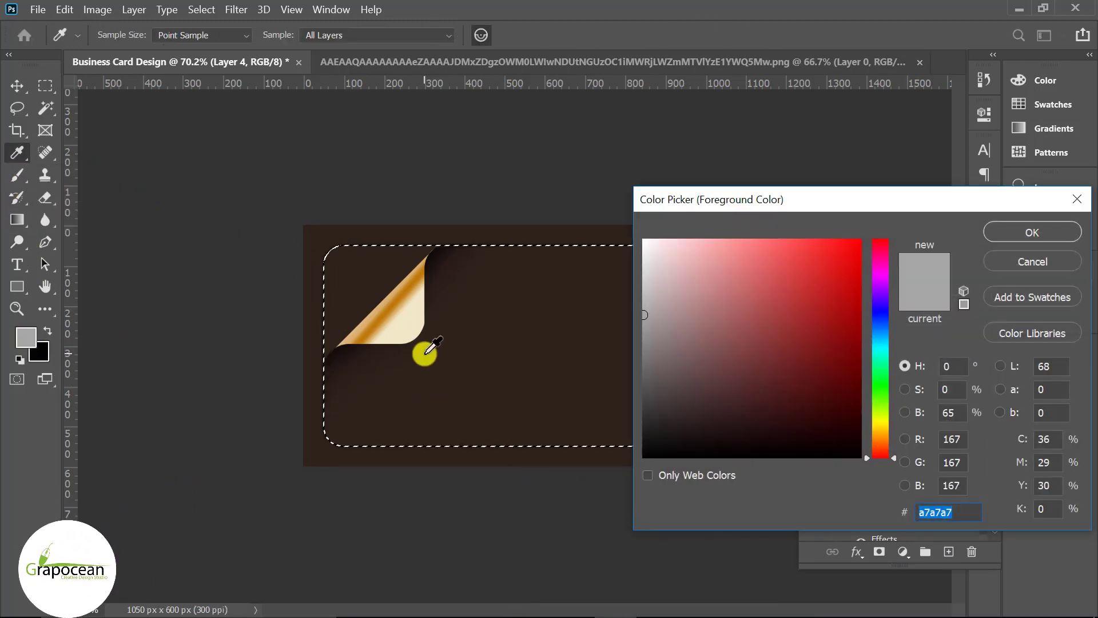
left_click(541, 377)
left_click(744, 399)
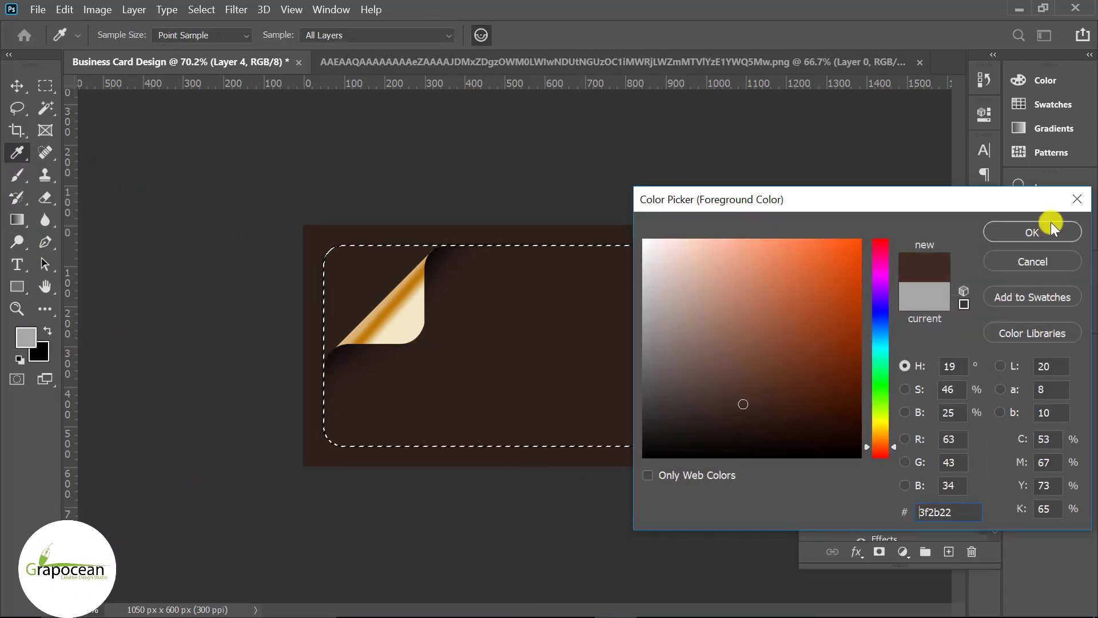
left_click(1033, 233)
mouse_move(333, 281)
left_mouse_down()
mouse_move(399, 242)
mouse_move(343, 270)
mouse_move(304, 321)
left_mouse_up()
left_click(45, 86)
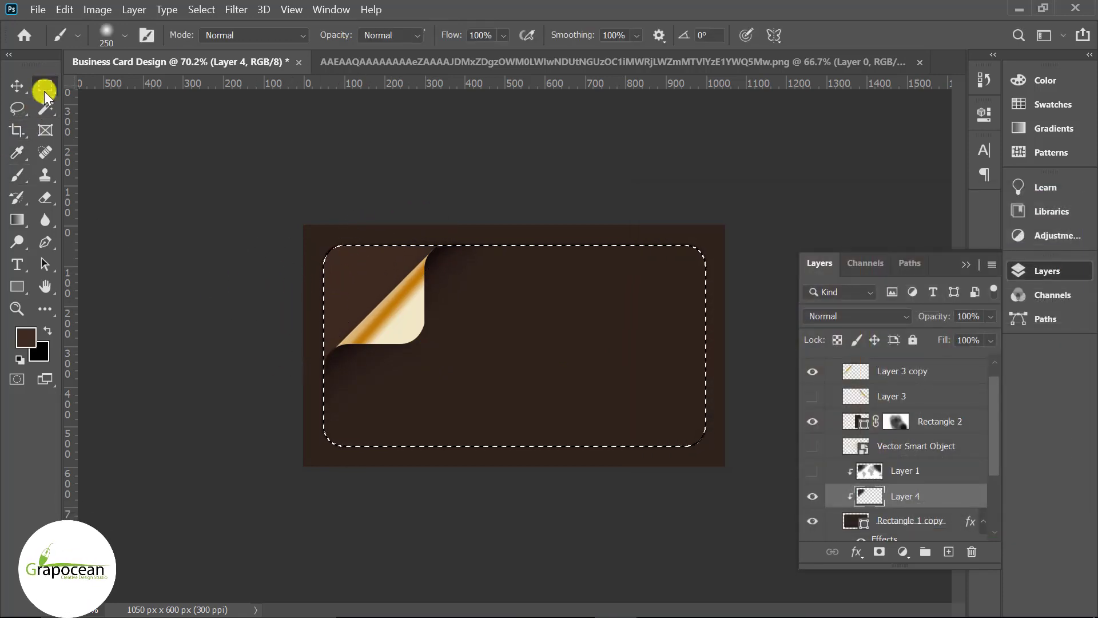
left_click(209, 433)
Step: Add a 17 pt text layer above Layer 3 copy with the cardholder's full name
scroll(210, 433, "down", 1)
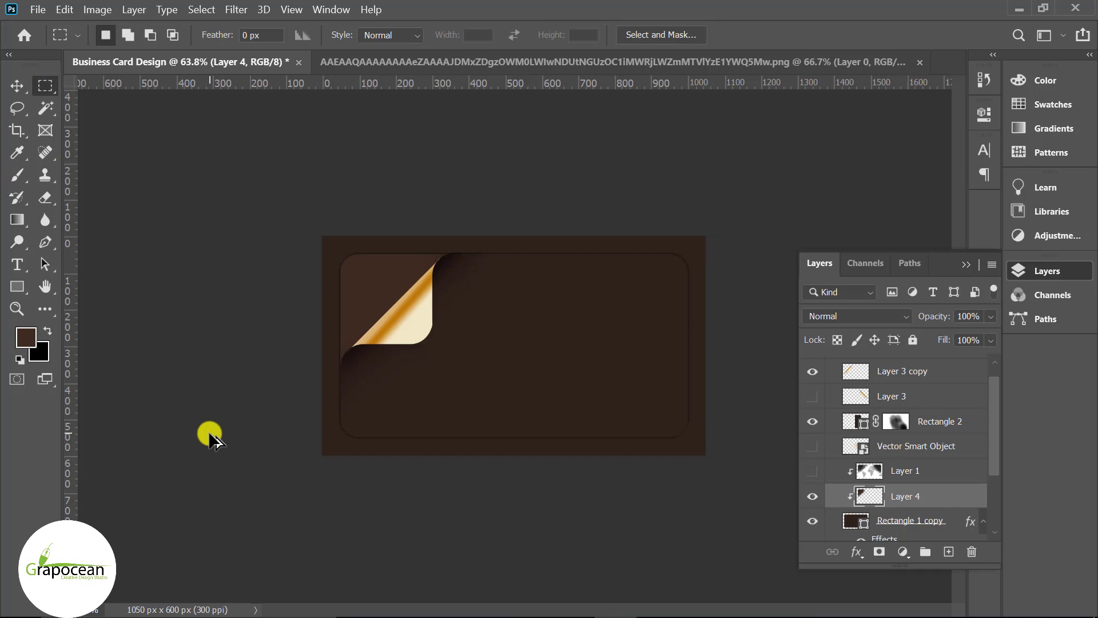
left_click(17, 265)
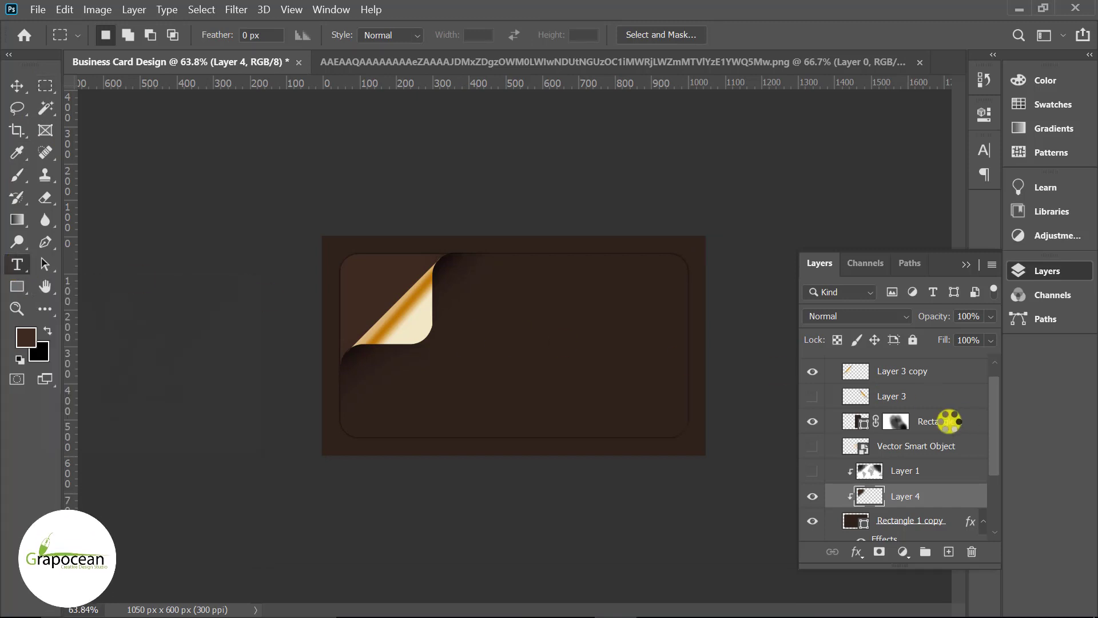
scroll(949, 422, "up", 1)
left_click(909, 389)
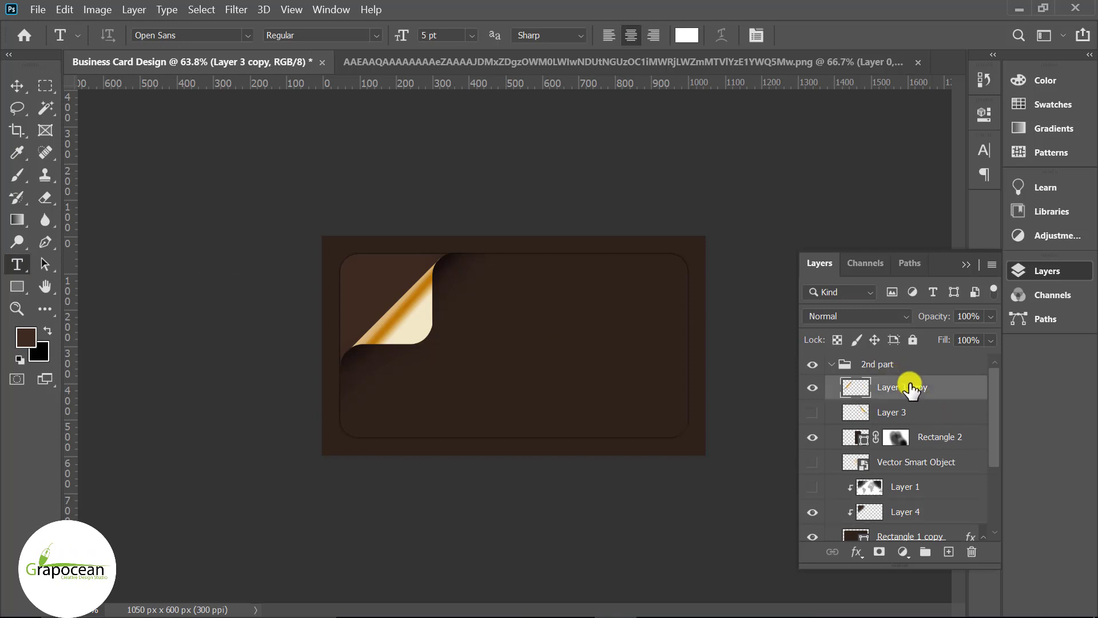
left_click(950, 553)
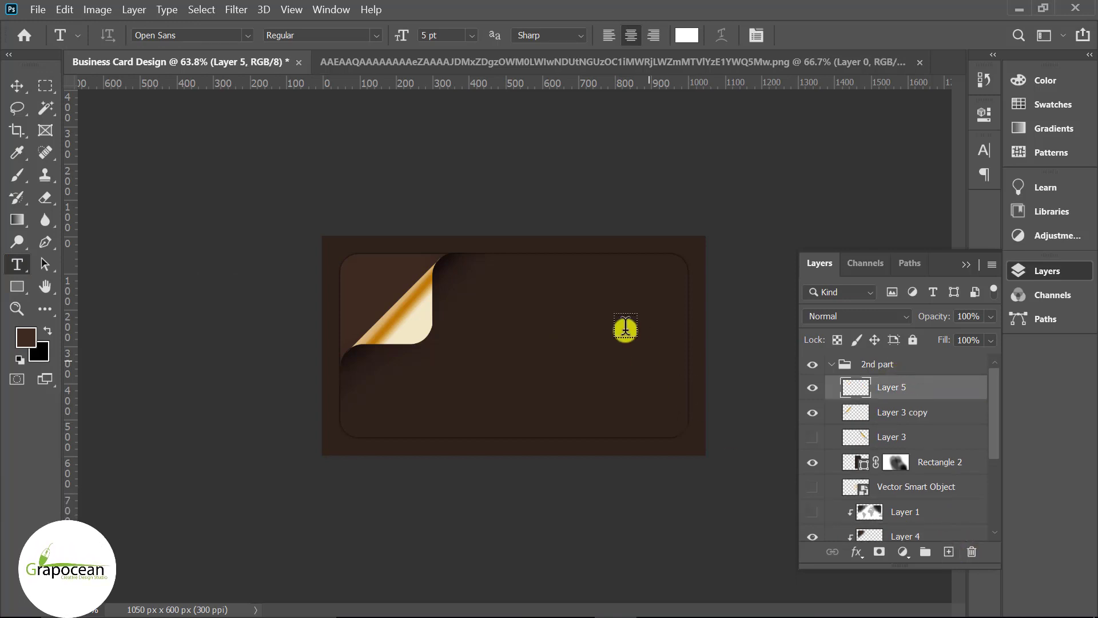
left_click(636, 389)
left_click_drag(405, 33, 410, 42)
key("BackSpace")
type("J")
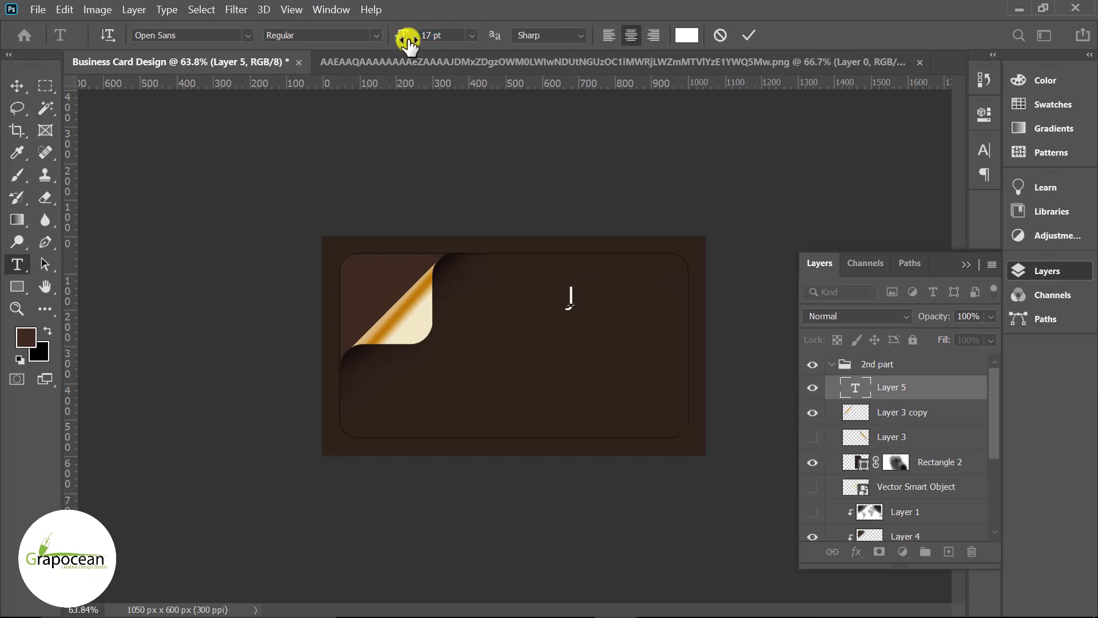
type("oh")
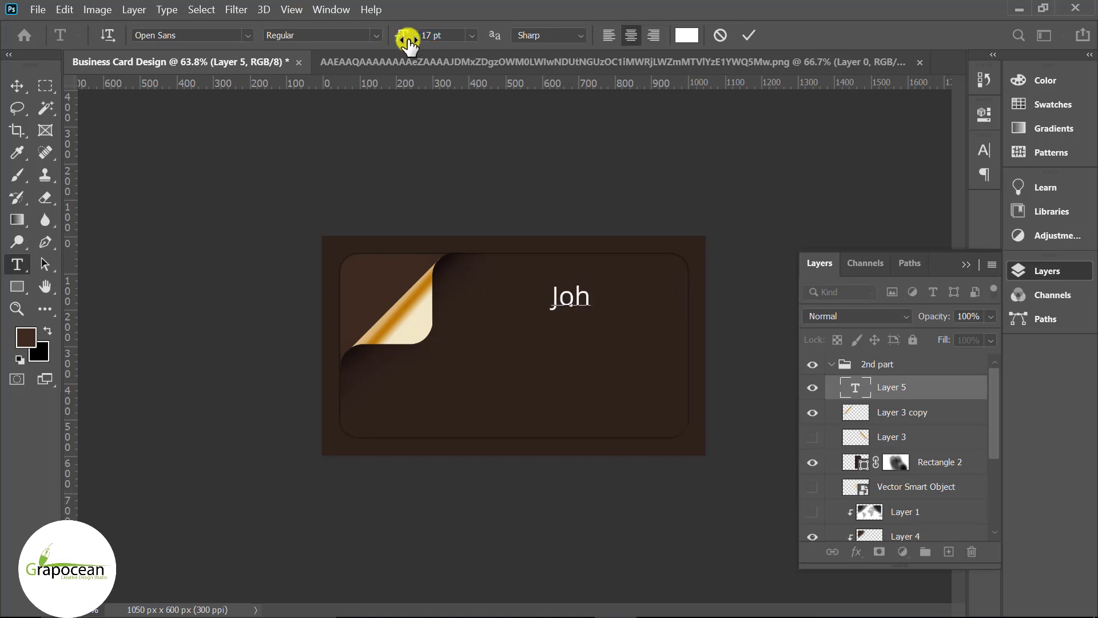
type("n Sm")
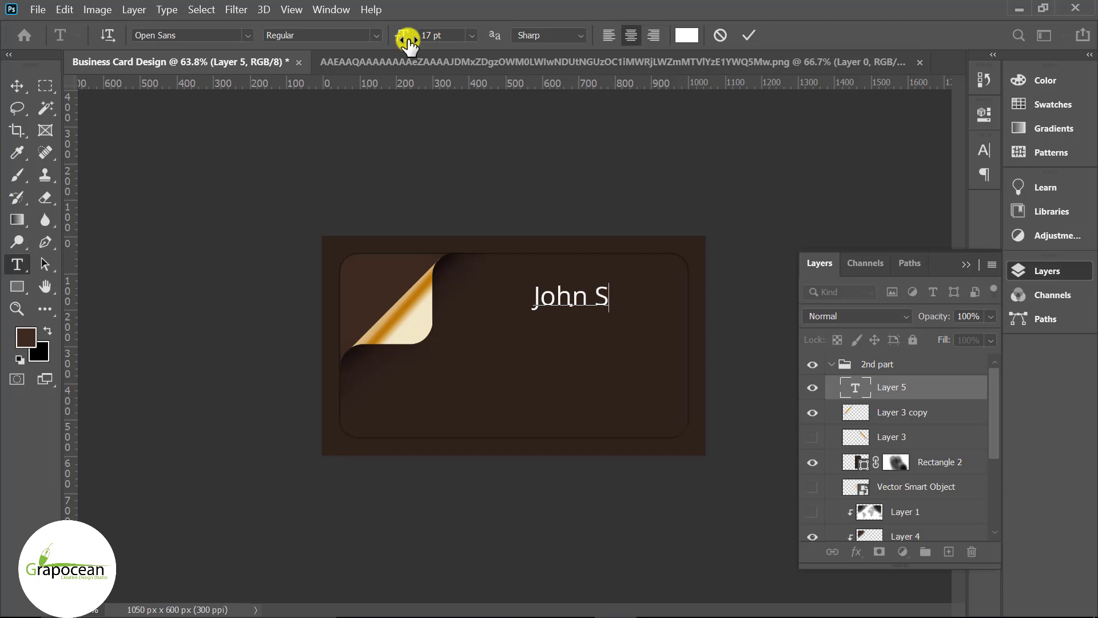
type("eeth")
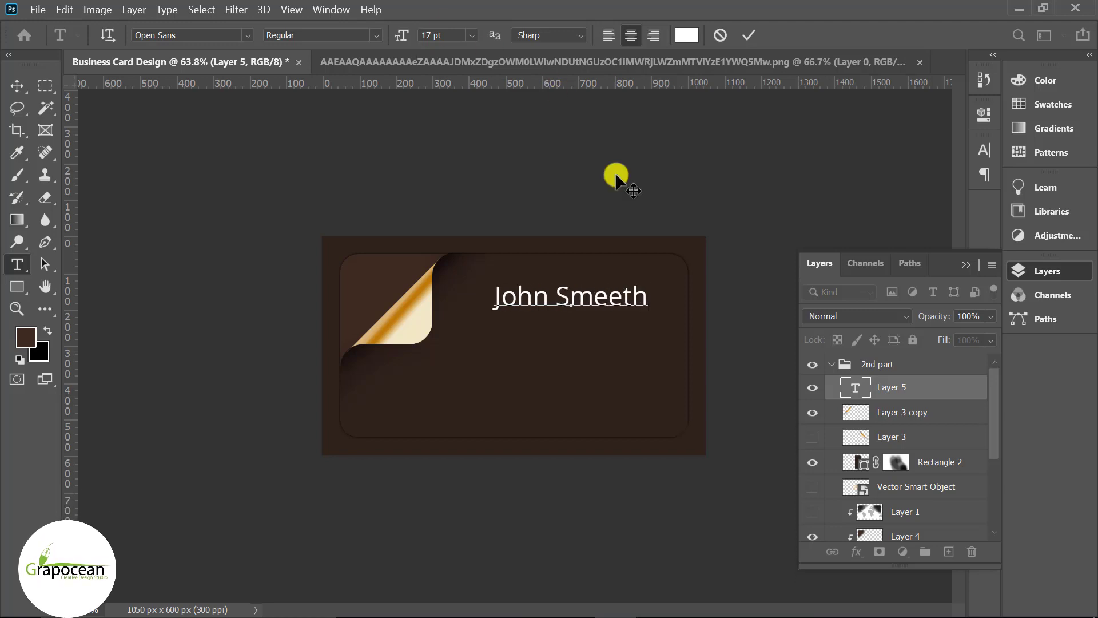
Step: Set the name in Bebas and stretch it to about 279 px wide
key("ctrl+a")
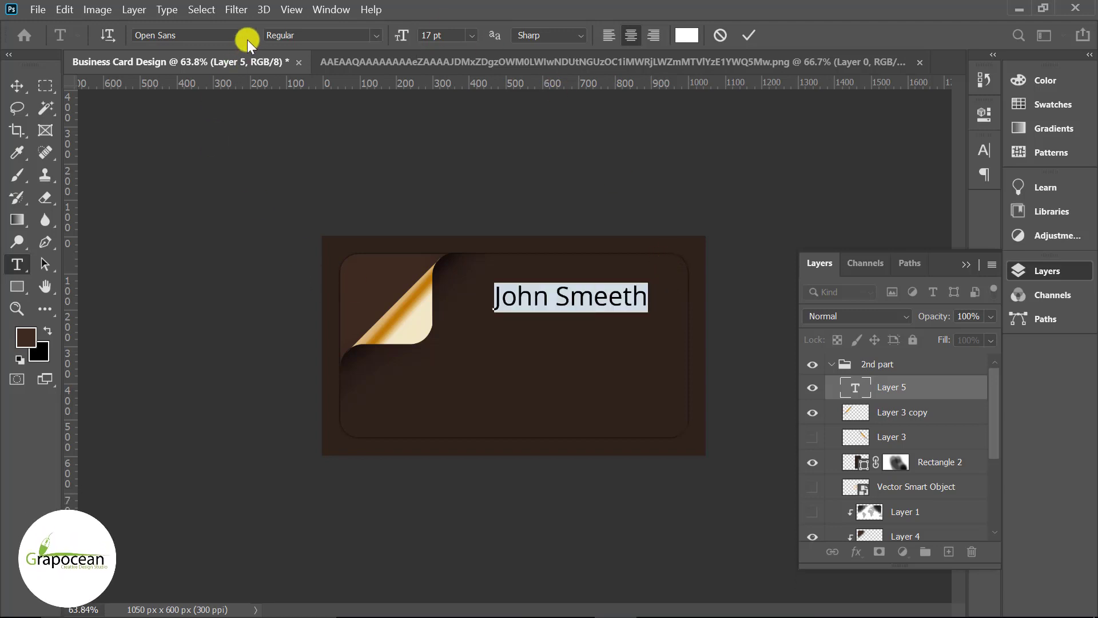
left_click(246, 36)
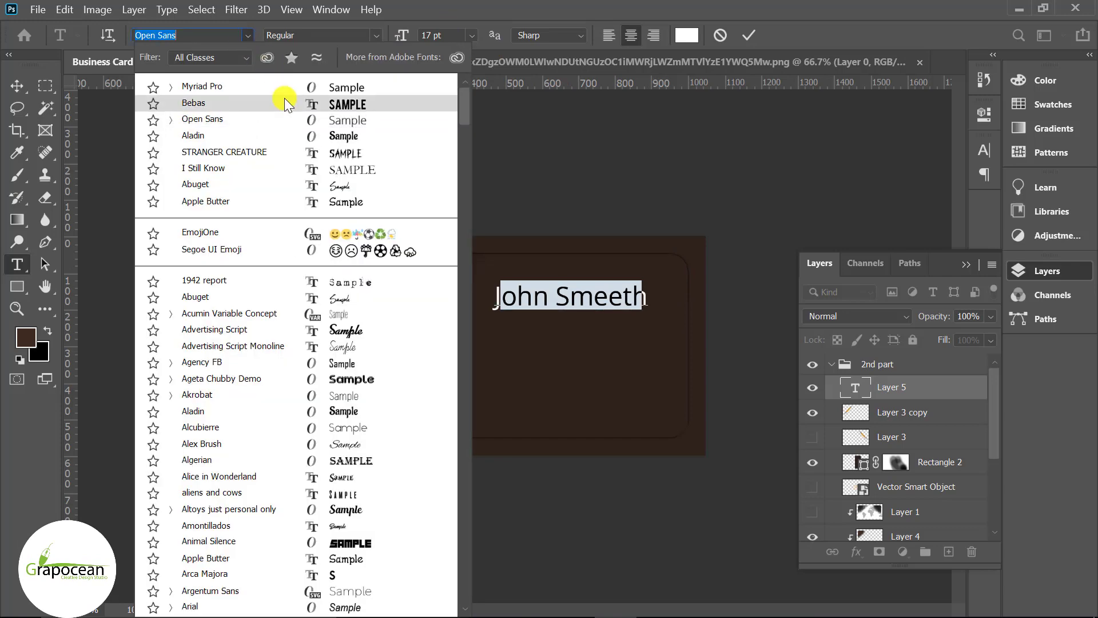
left_click(283, 98)
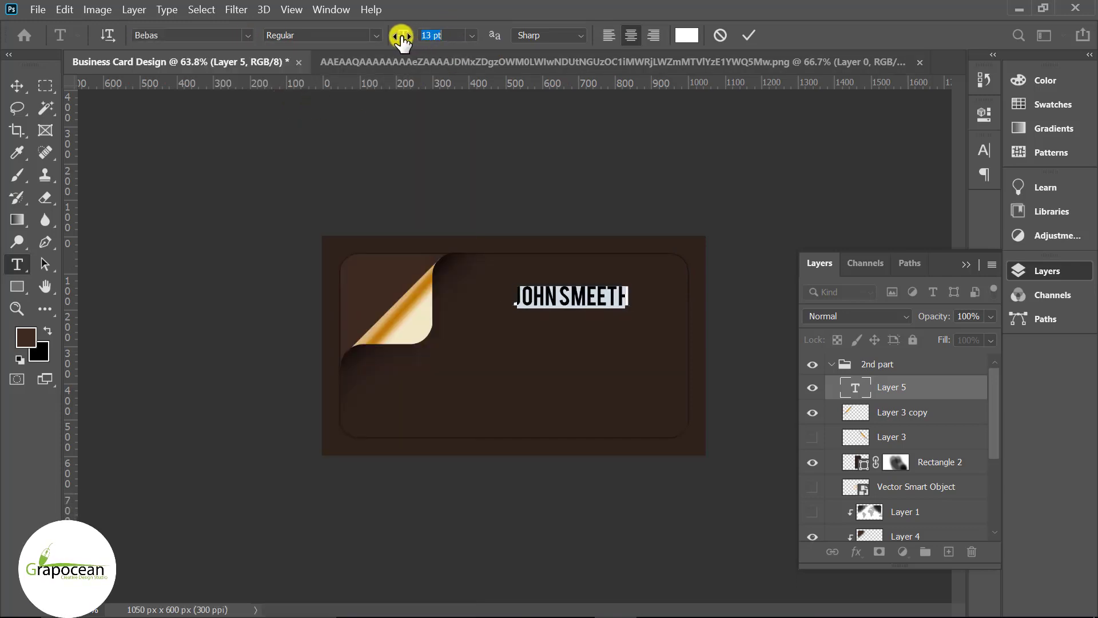
left_click(17, 86)
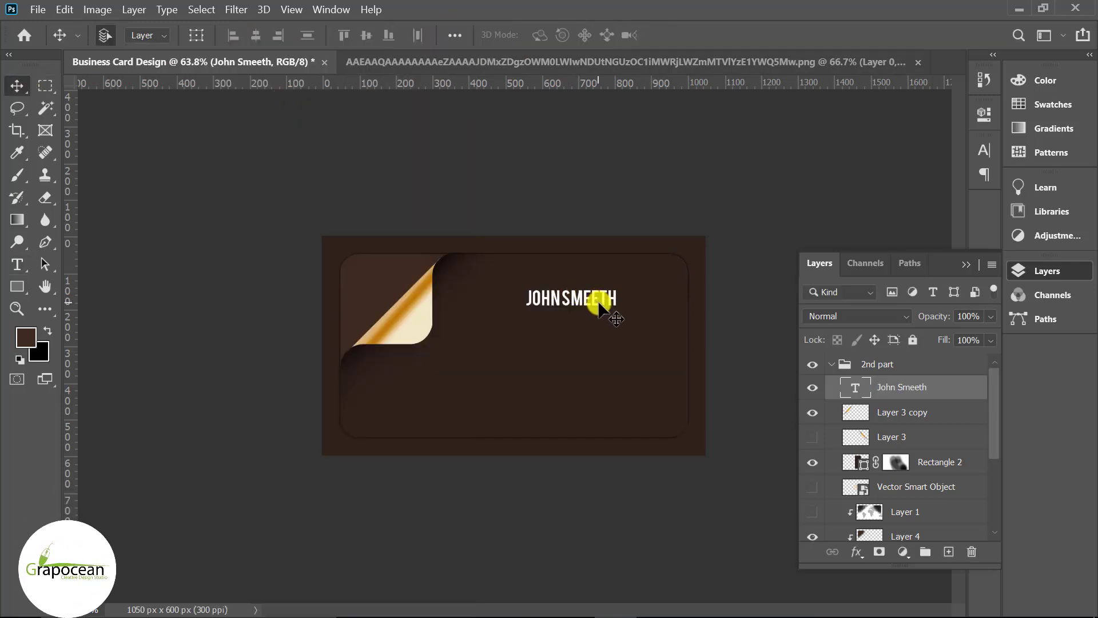
key("ctrl+t")
scroll(595, 255, "up", 3)
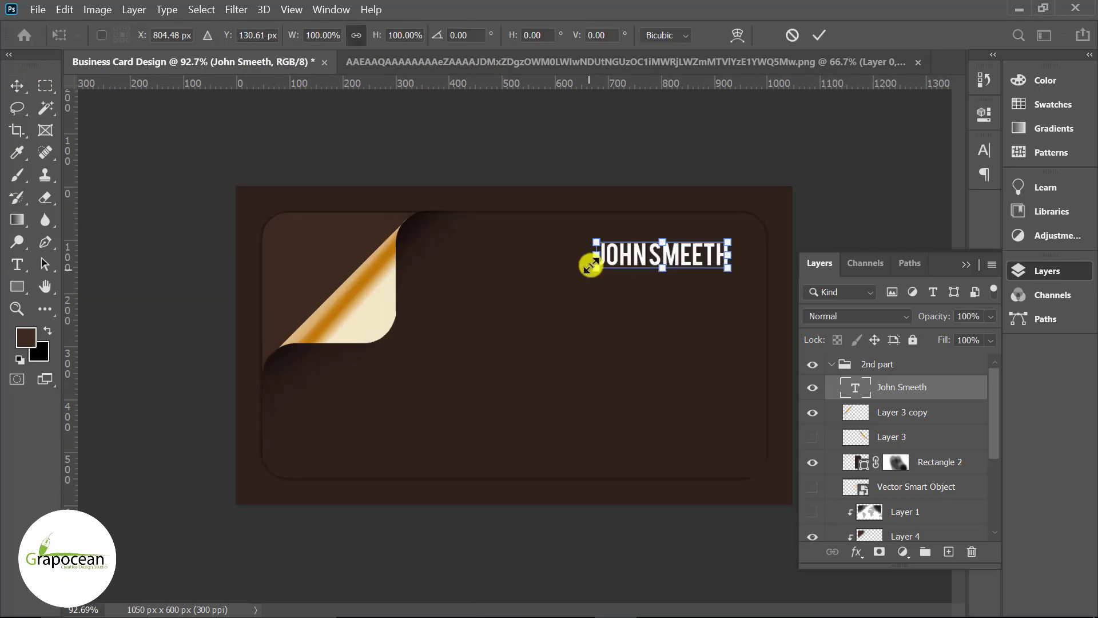
left_click_drag(578, 255, 559, 250)
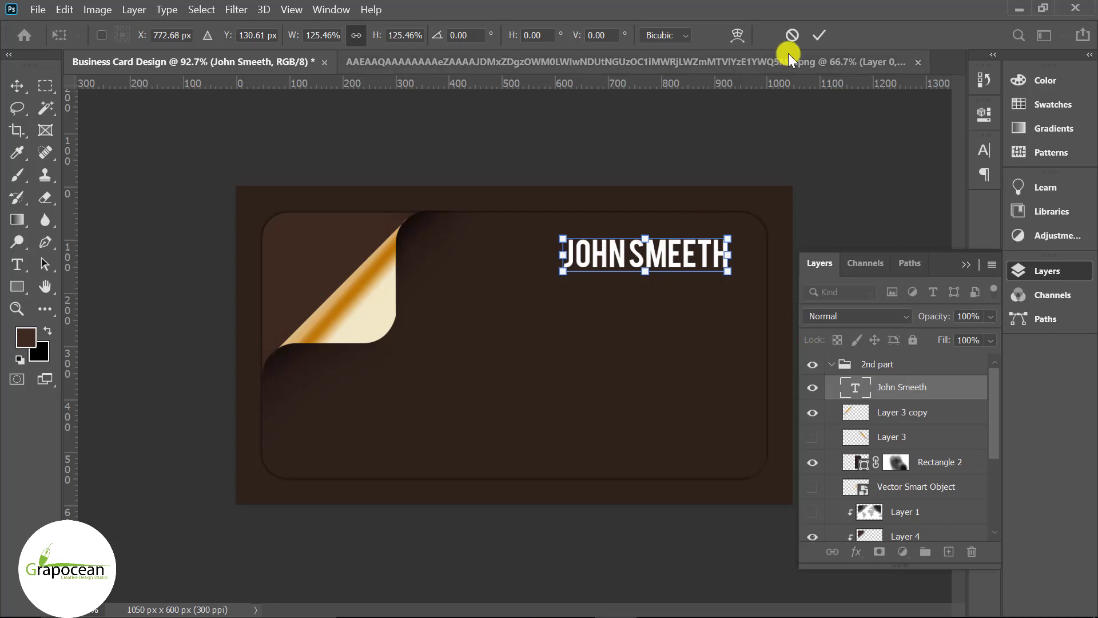
key("ctrl+z")
left_click_drag(767, 255, 747, 255)
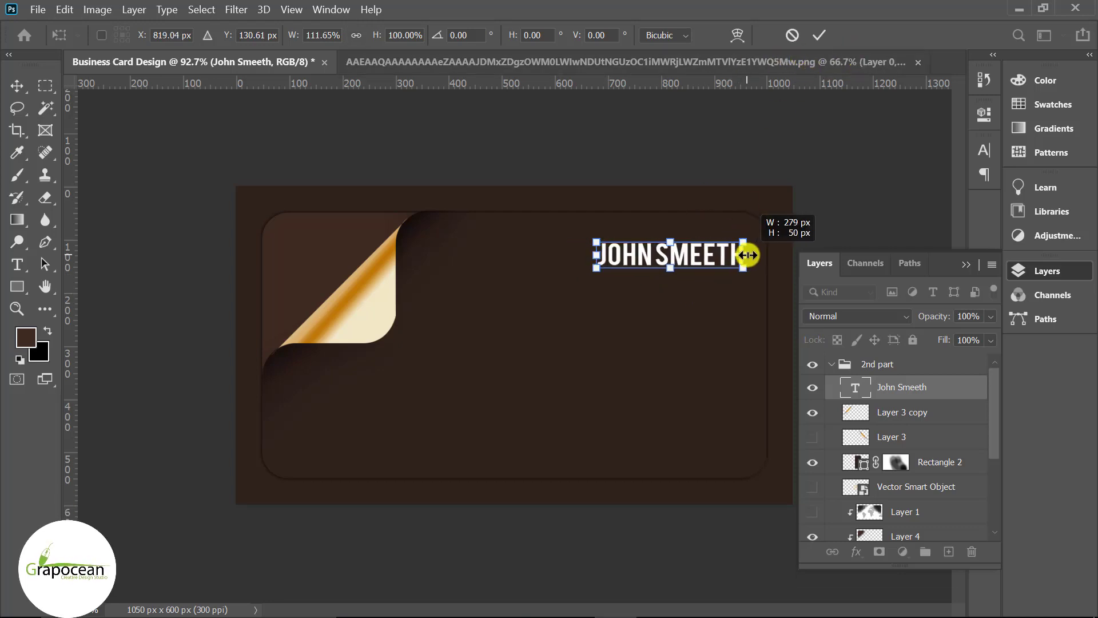
left_click(819, 35)
Step: Add extra space between first and last names and turn on a Gradient Overlay
key("ctrl+0")
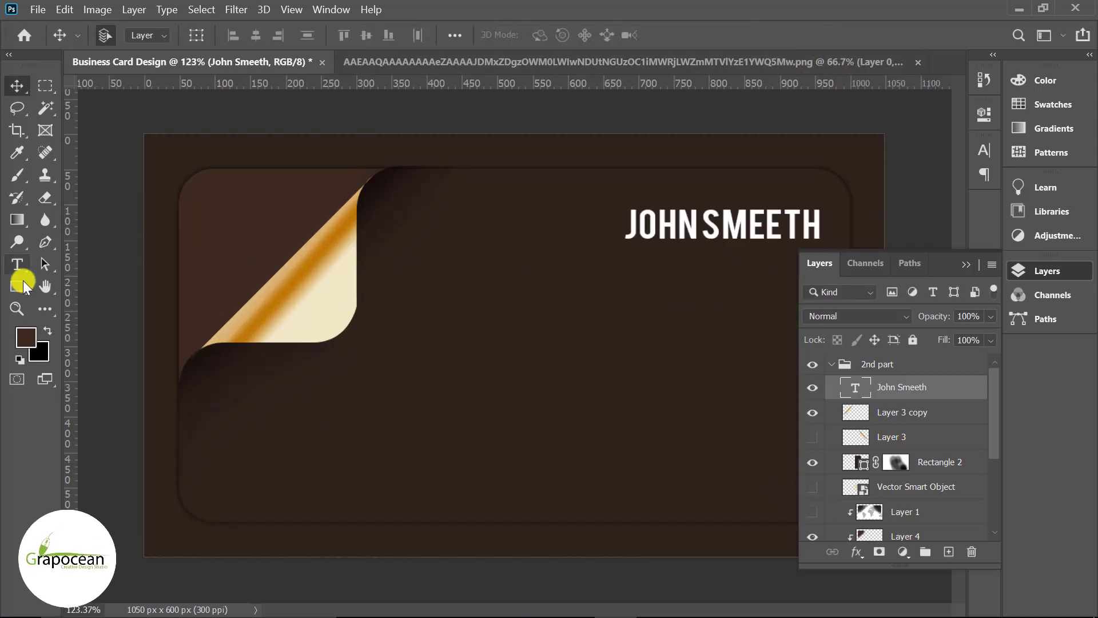
left_click(18, 270)
left_click(708, 233)
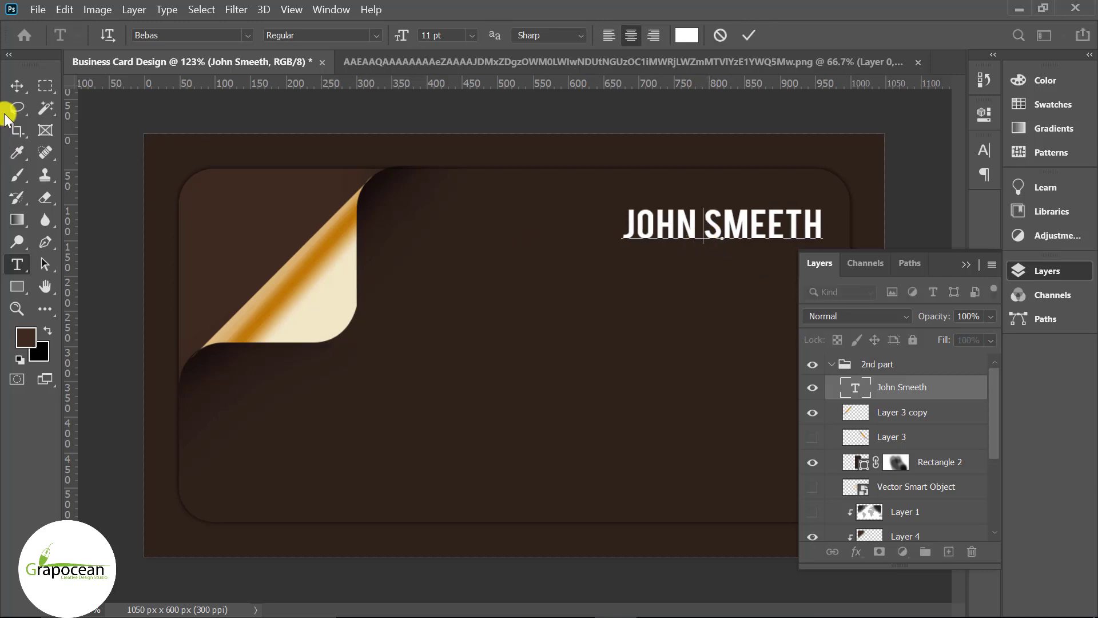
key("ctrl+Return")
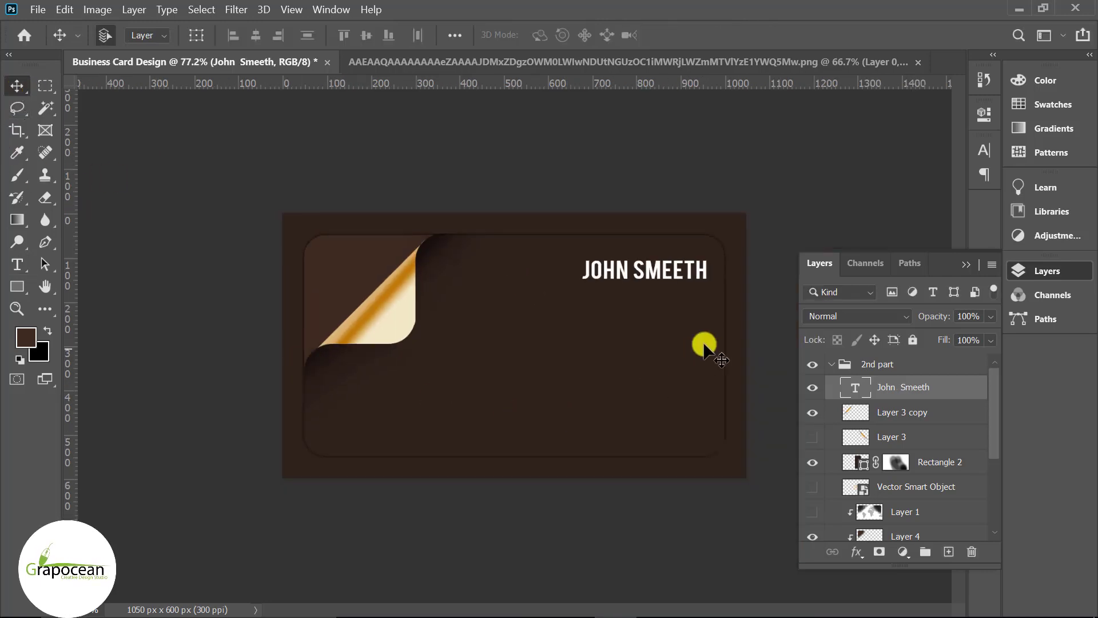
right_click(938, 391)
left_click(821, 29)
left_click(283, 461)
Step: Choose the copper gradient preset for the name's Gradient Overlay and confirm it
mouse_move(656, 195)
left_mouse_down()
mouse_move(901, 475)
mouse_move(836, 430)
mouse_move(836, 329)
mouse_move(789, 323)
left_mouse_up()
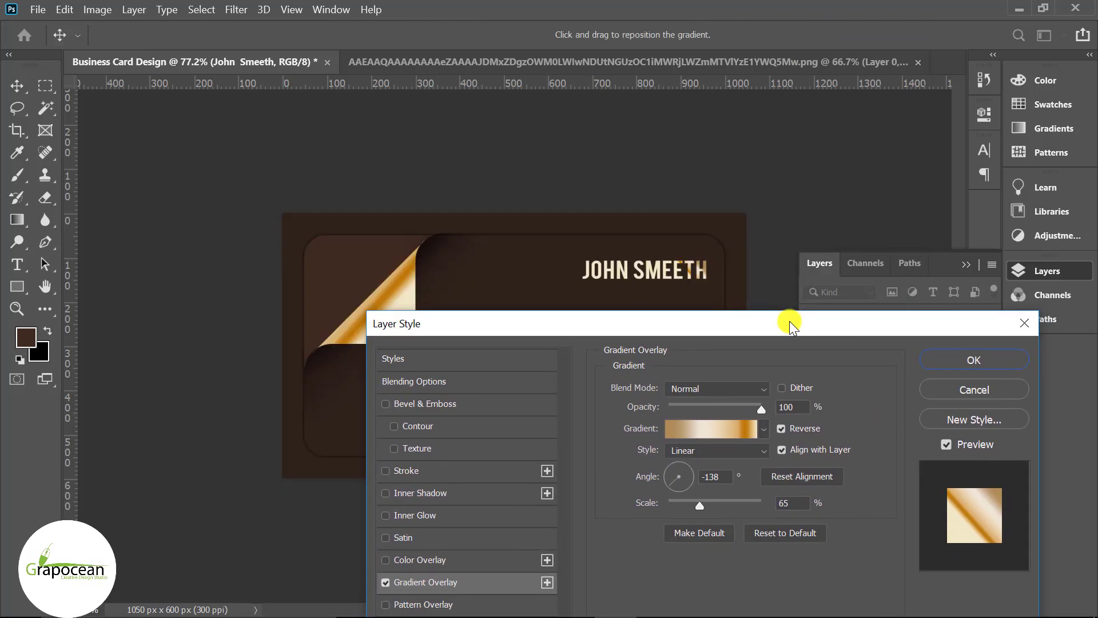
left_click(764, 428)
left_click(675, 519)
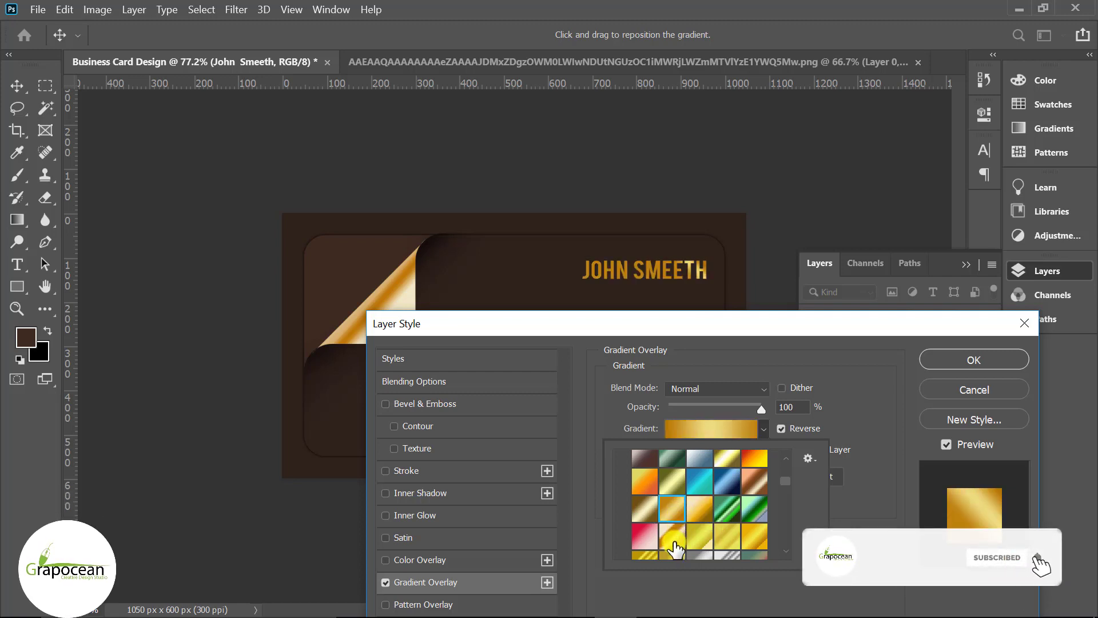
left_click(672, 536)
left_click(758, 482)
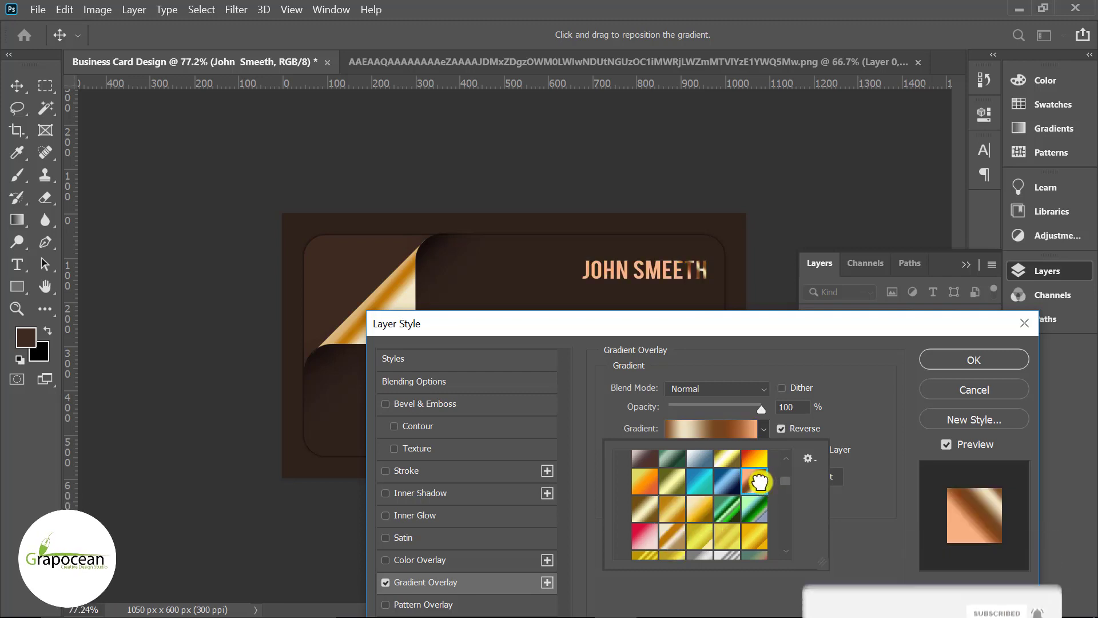
left_click(974, 360)
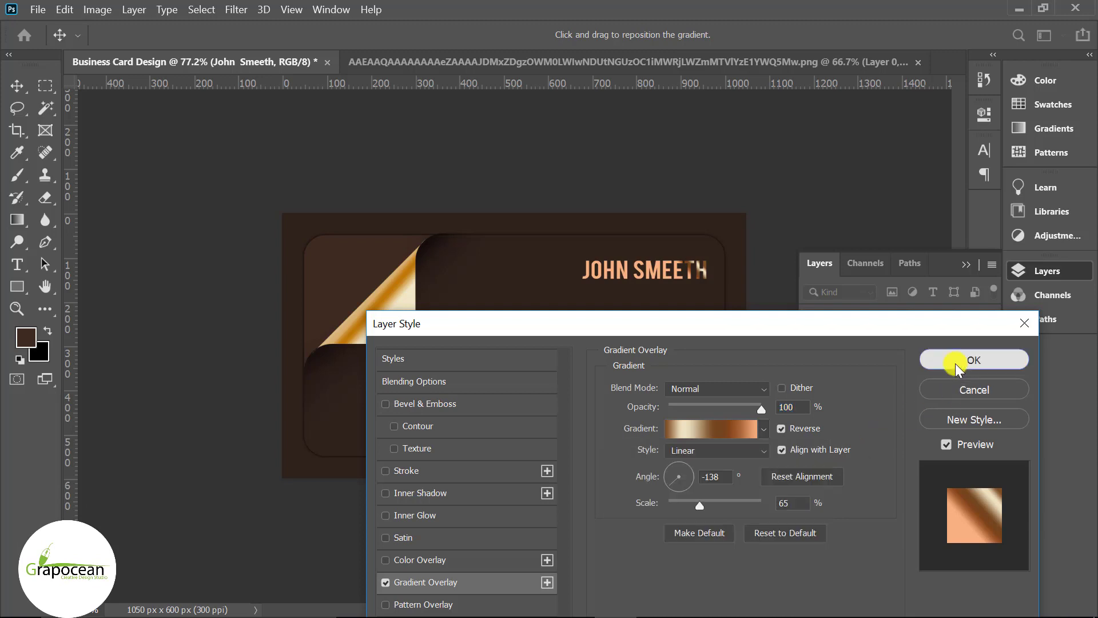
scroll(704, 321, "up", 2)
Step: Add a white 6 pt Myriad Pro 'GRAPHIC DESIGNER' subtitle below the name
left_click(16, 264)
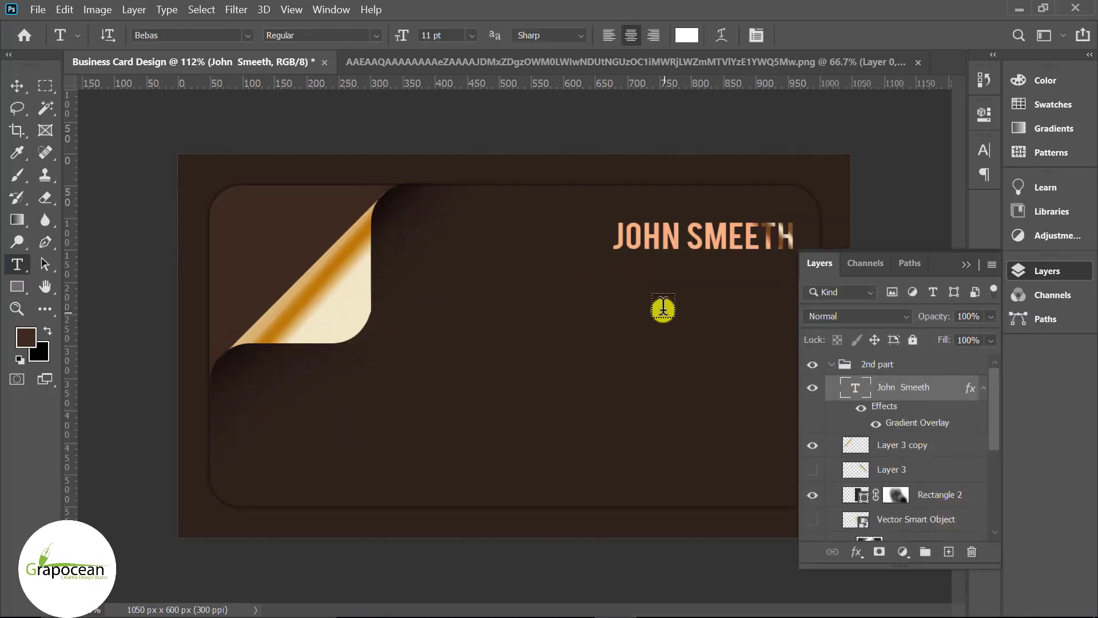
left_click(651, 290)
key("BackSpace")
type("GRAPHIC")
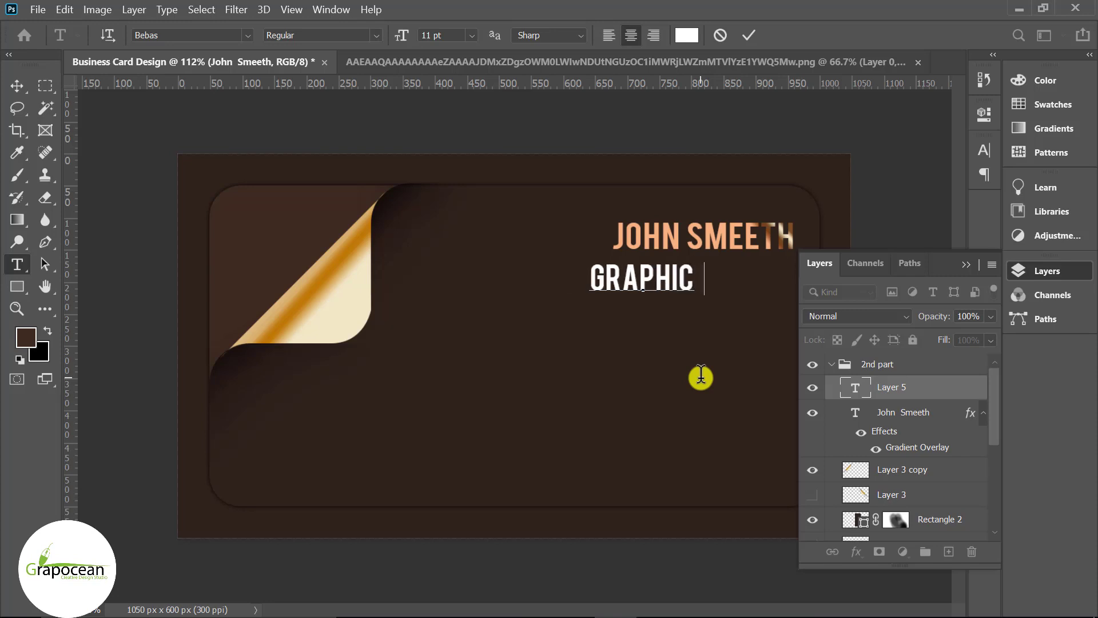
type("DESIG")
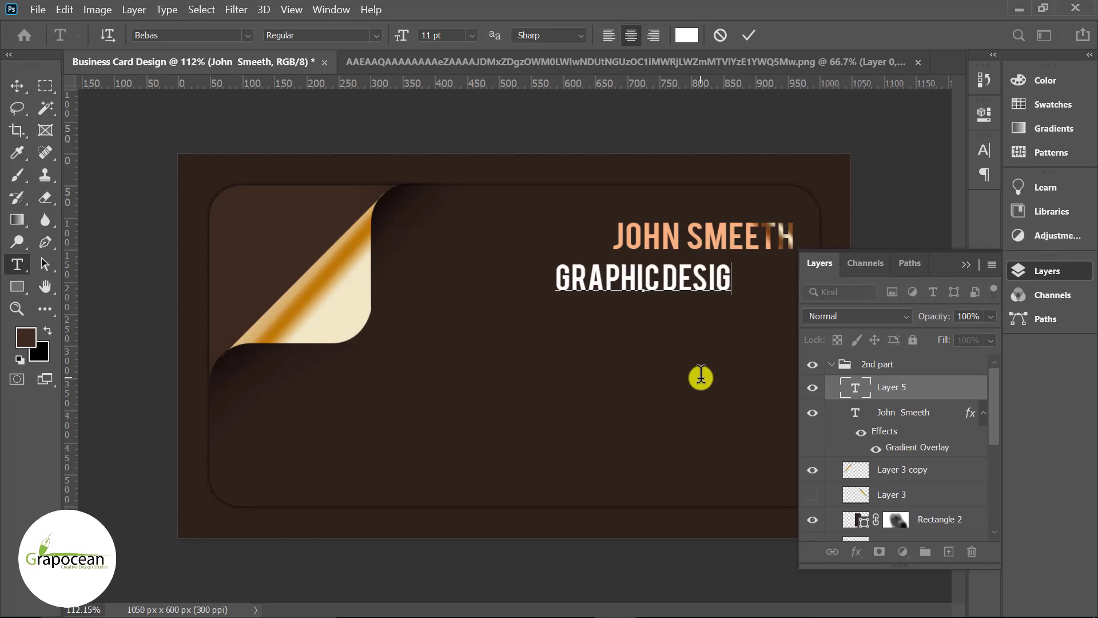
type("NER")
key("ctrl+a")
left_click(248, 36)
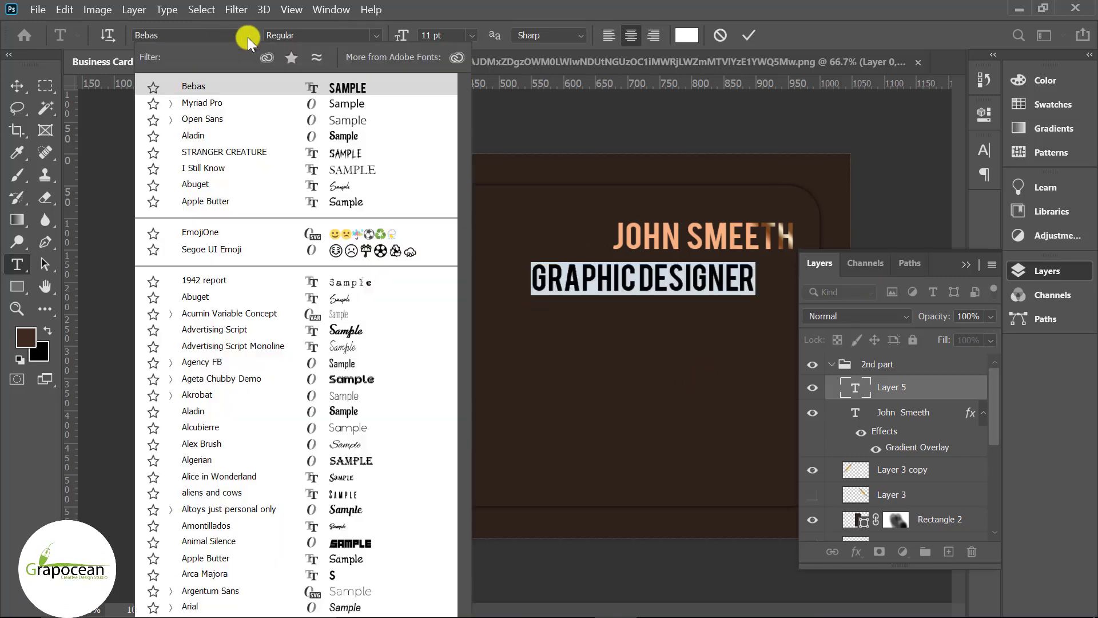
left_click(274, 104)
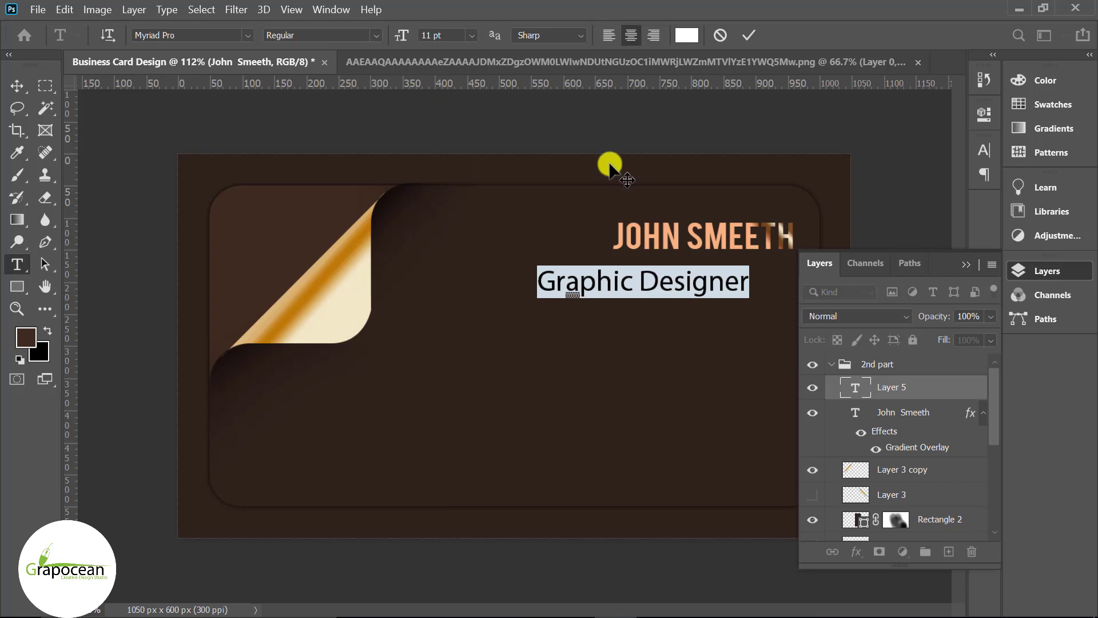
left_click_drag(404, 37, 400, 40)
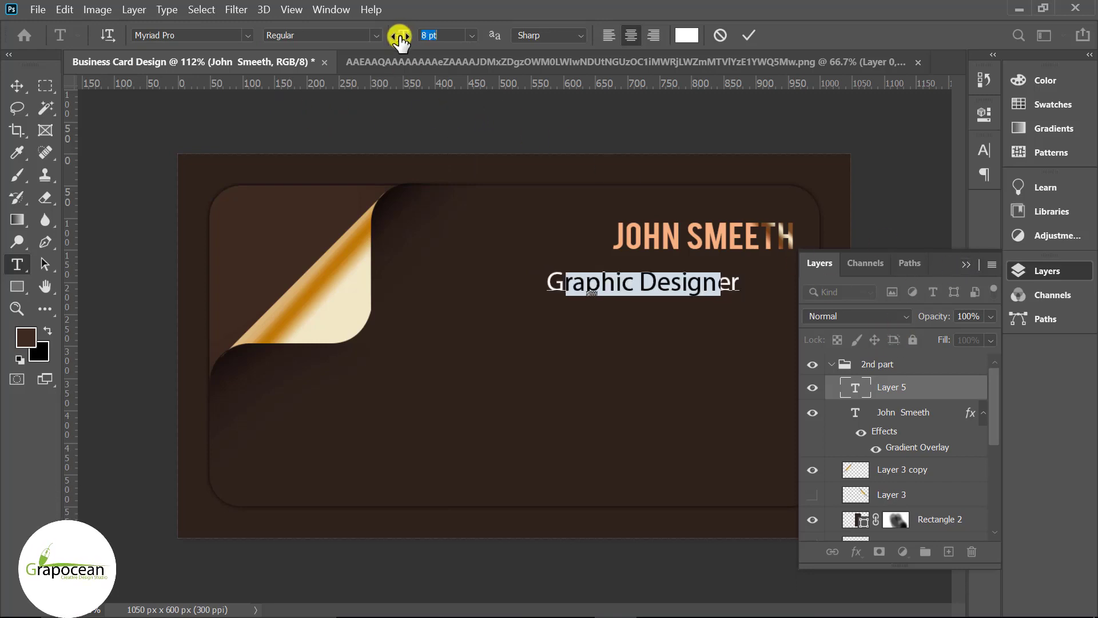
left_click(966, 265)
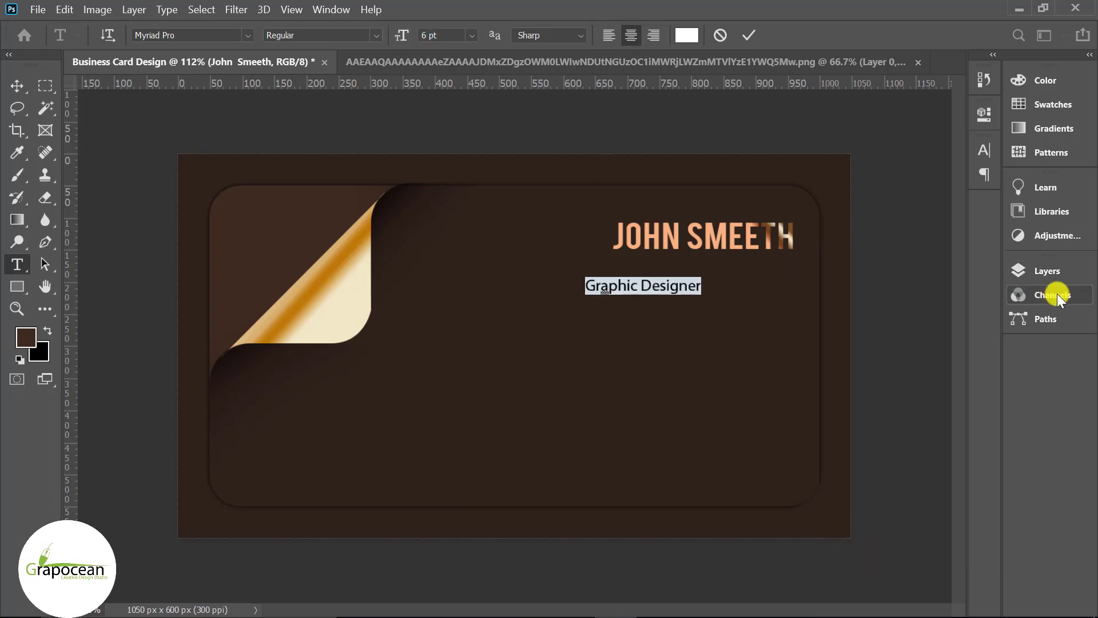
left_click(983, 150)
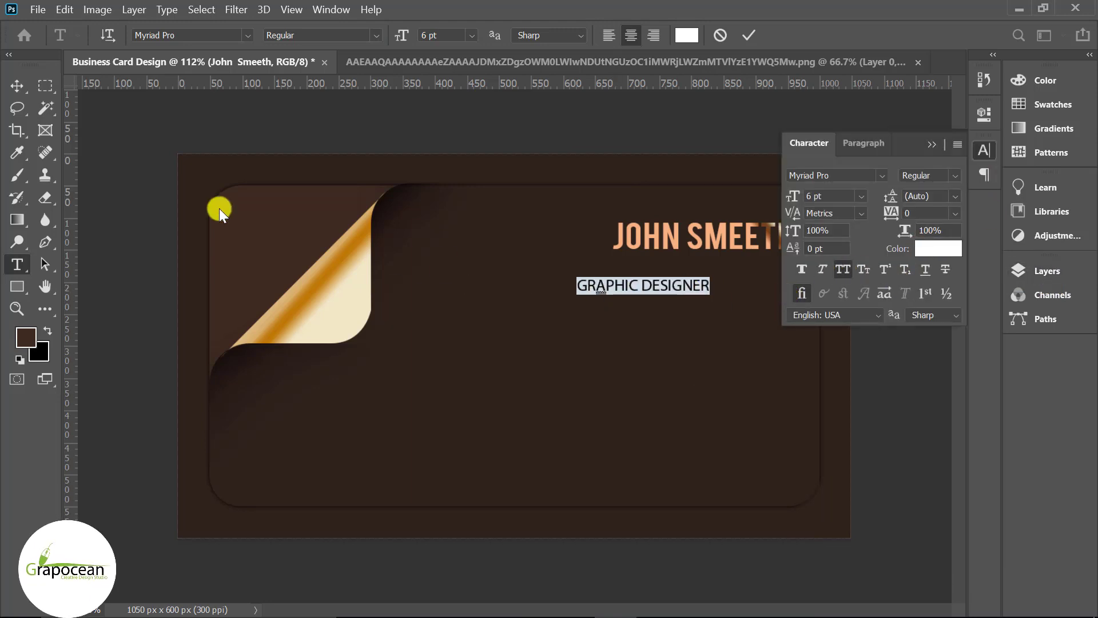
Step: Move the subtitle up beneath the name and nudge it into right alignment
left_click(36, 87)
left_click_drag(675, 287, 774, 265)
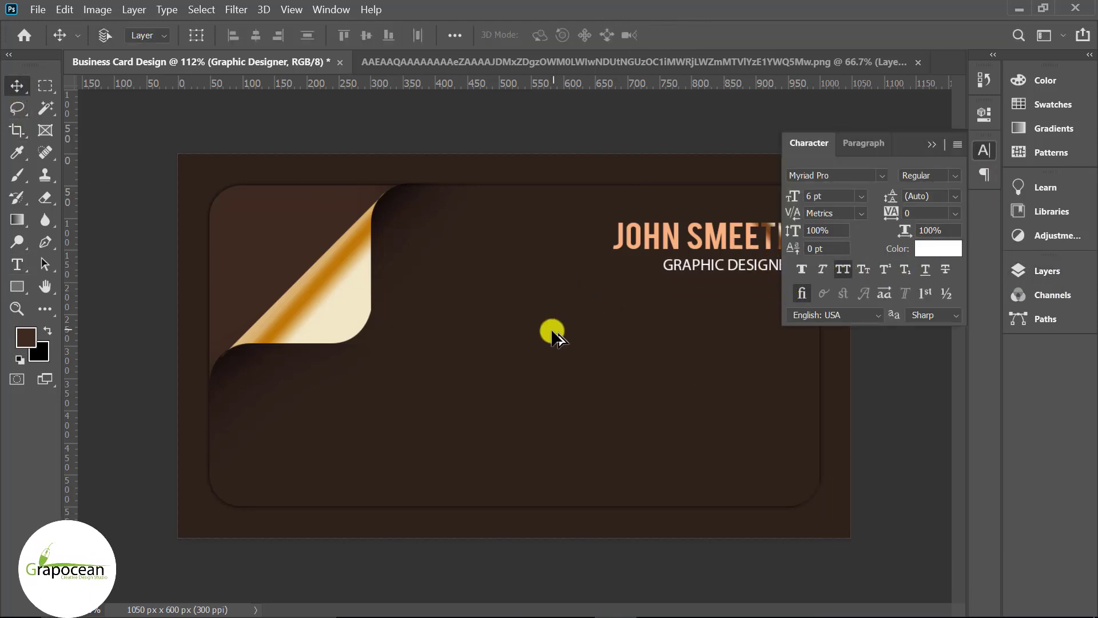
scroll(552, 335, "down", 2)
left_click_drag(689, 295, 686, 295)
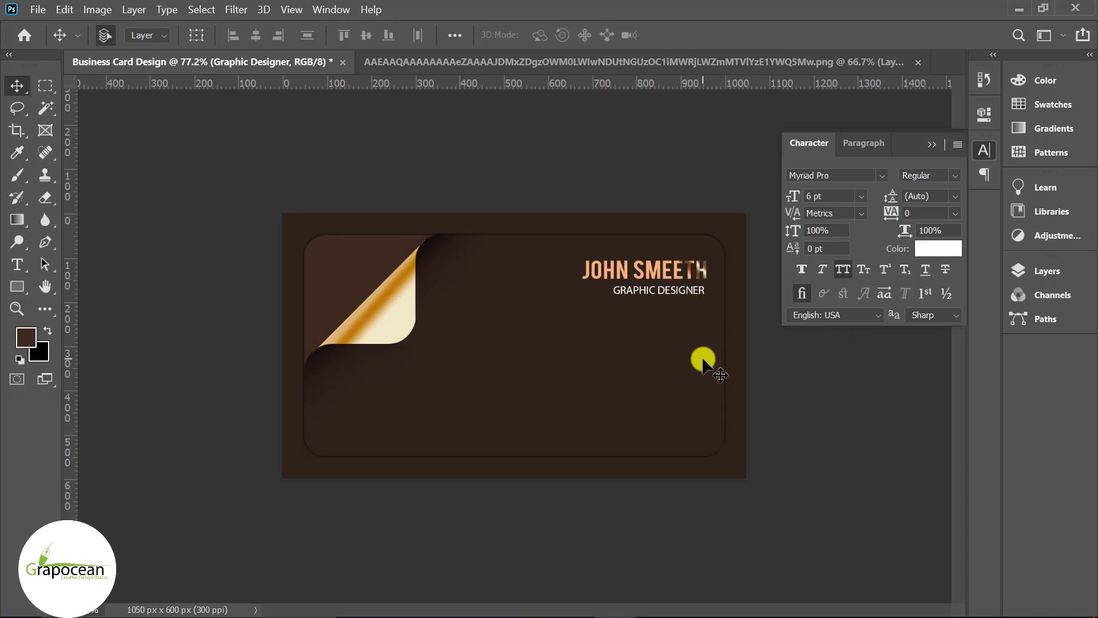
Step: Draw a 62 px rounded square below the subtitle with the Rounded Rectangle tool
scroll(538, 393, "up", 2)
right_click(14, 291)
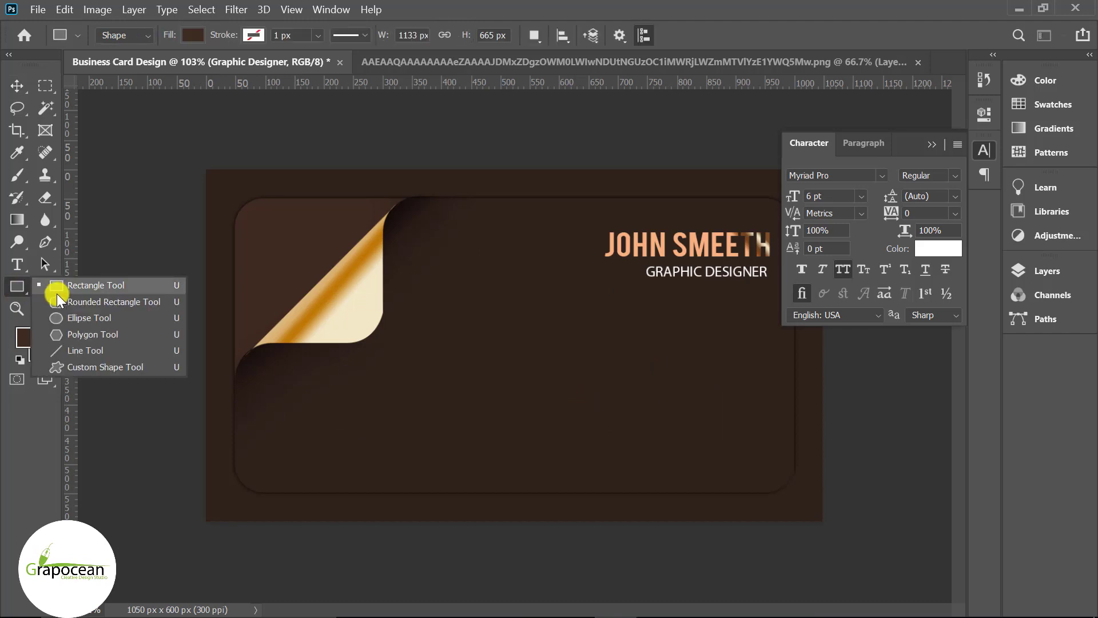
left_click(102, 302)
left_click_drag(618, 323, 666, 371)
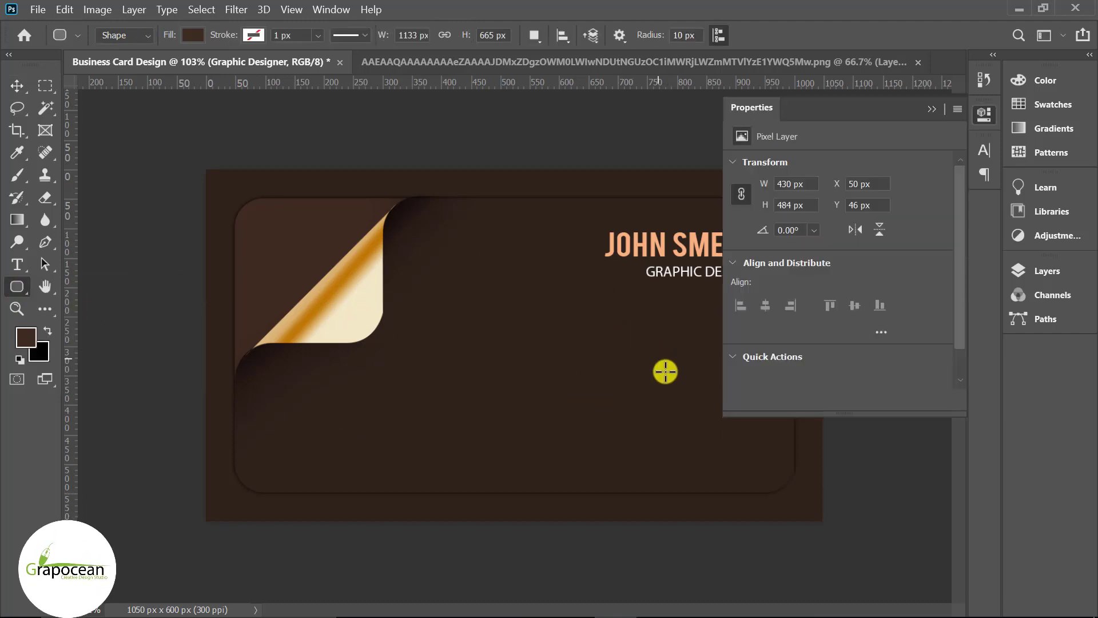
left_click(932, 109)
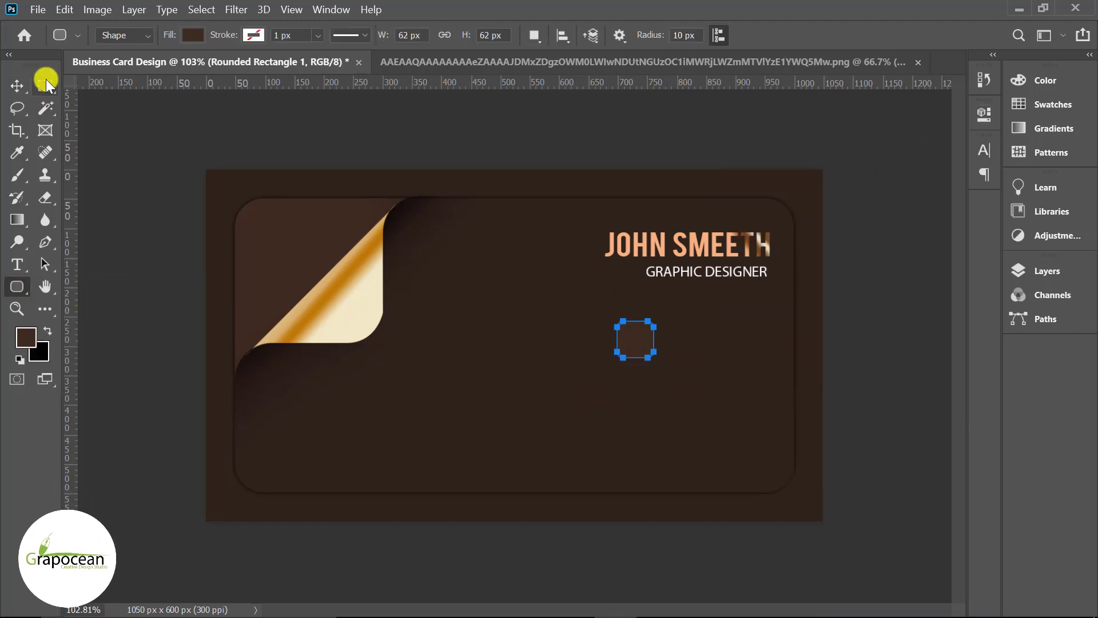
left_click(16, 86)
left_click(1047, 270)
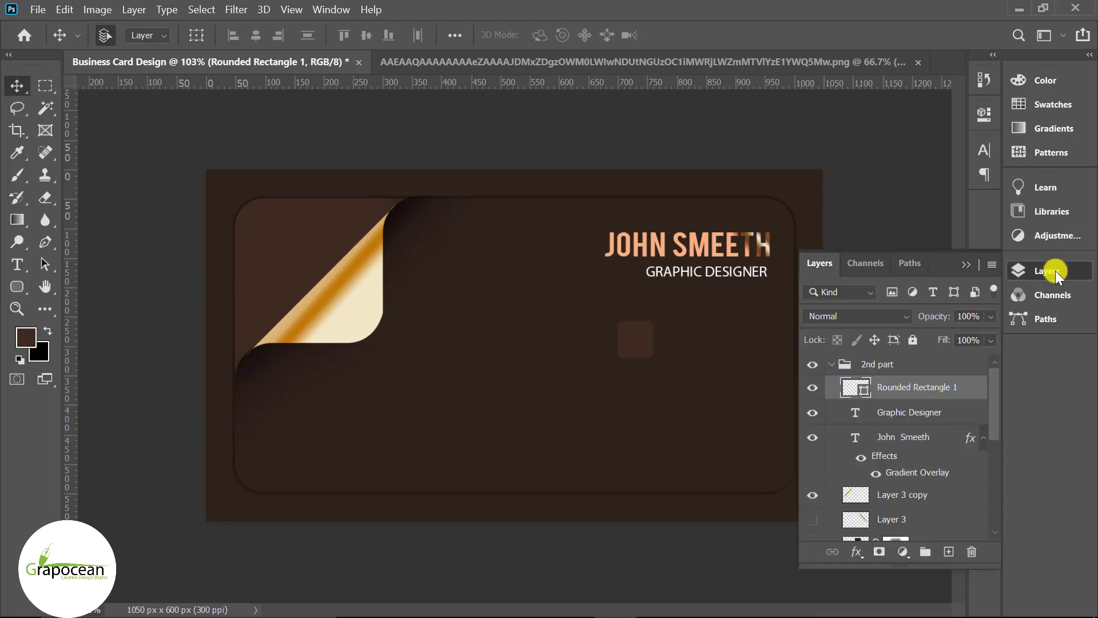
right_click(933, 387)
Step: Apply a gold-to-cream Gradient Overlay to the rounded square
left_click(776, 41)
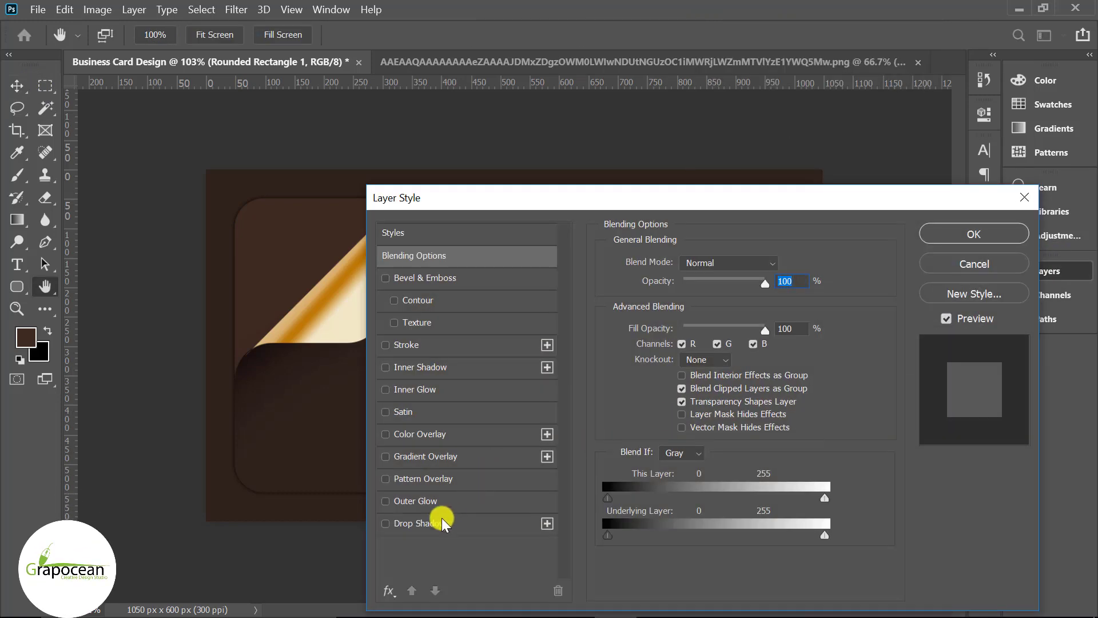
left_click(433, 523)
left_click(442, 456)
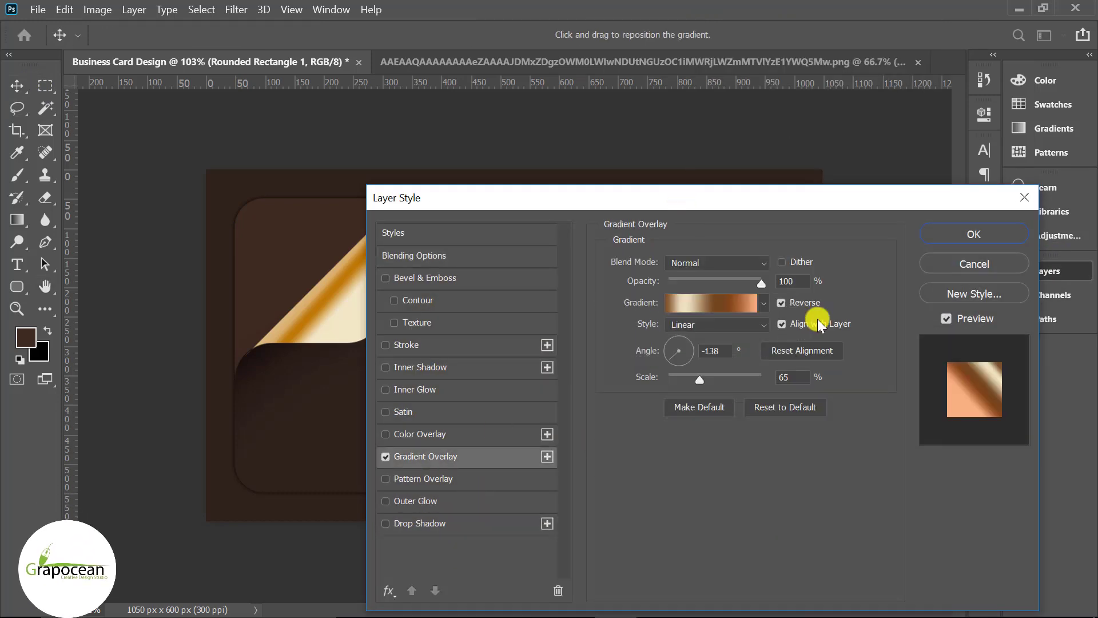
left_click_drag(687, 197, 986, 289)
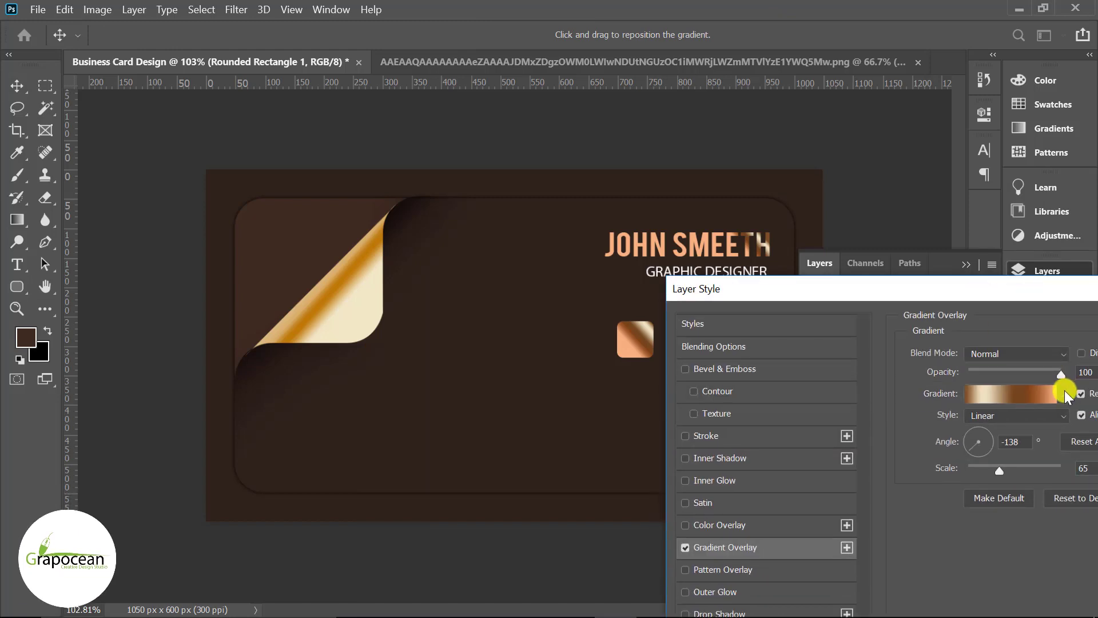
left_click(1064, 395)
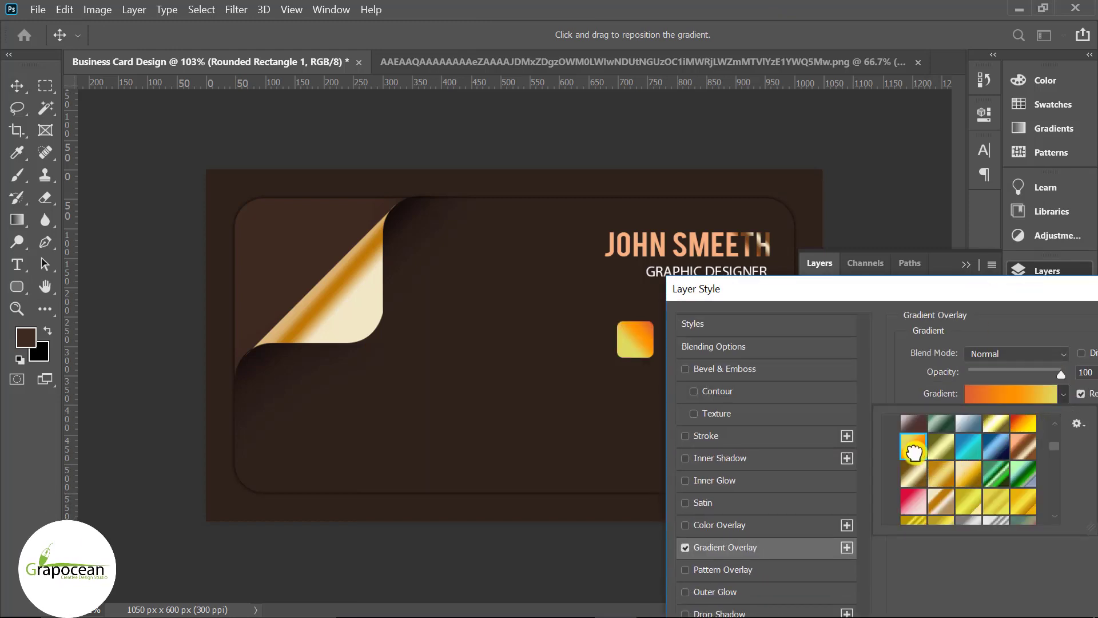
left_click(996, 501)
left_click(941, 502)
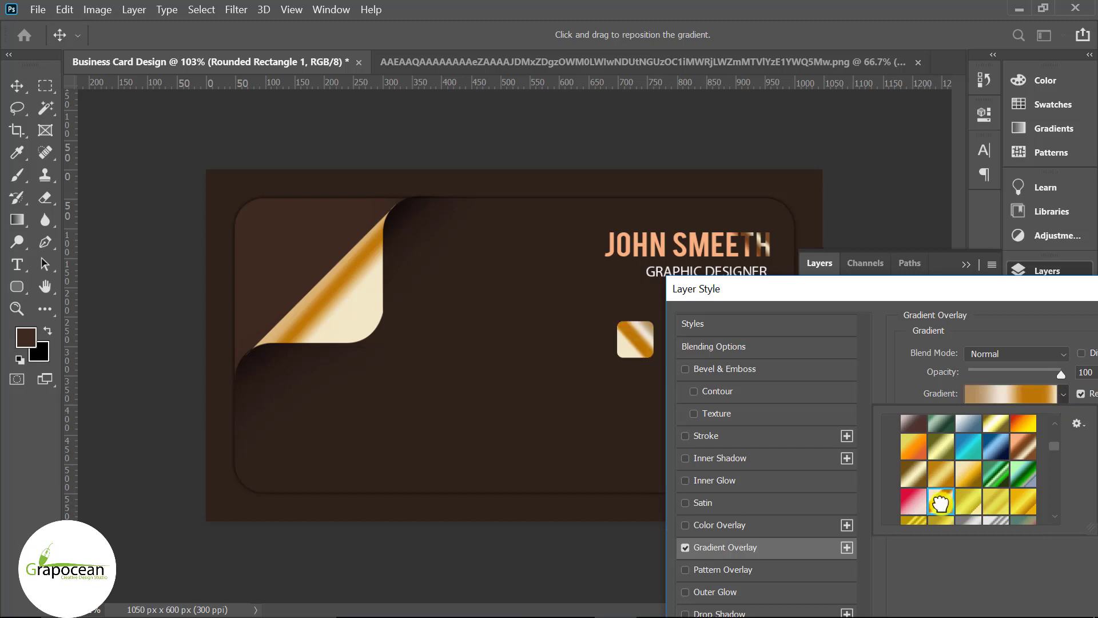
left_click(969, 476)
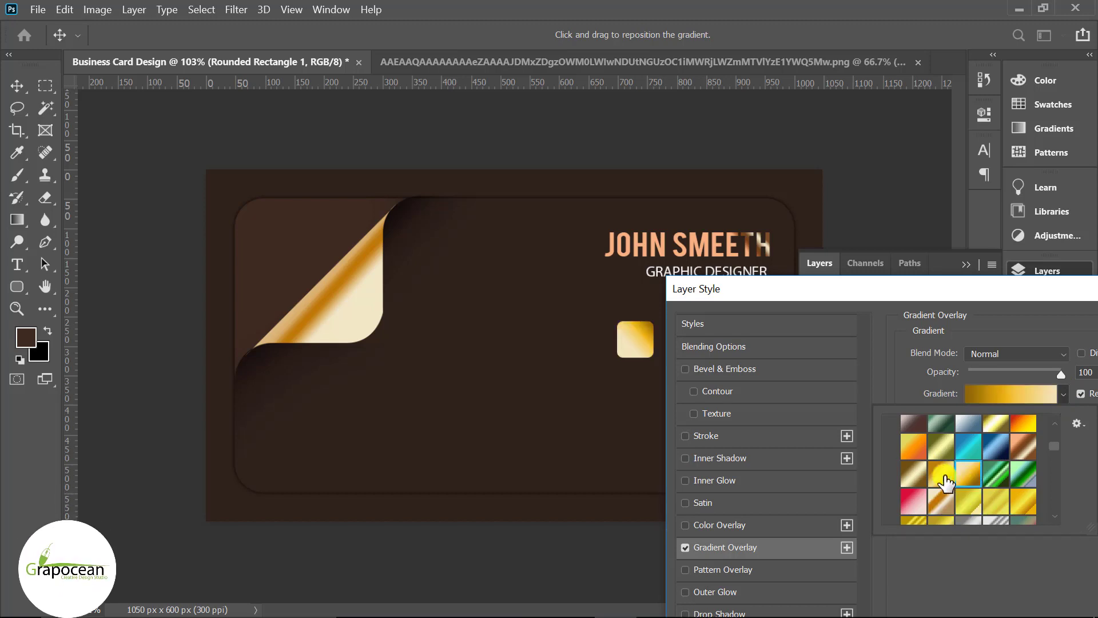
left_click_drag(870, 298, 870, 405)
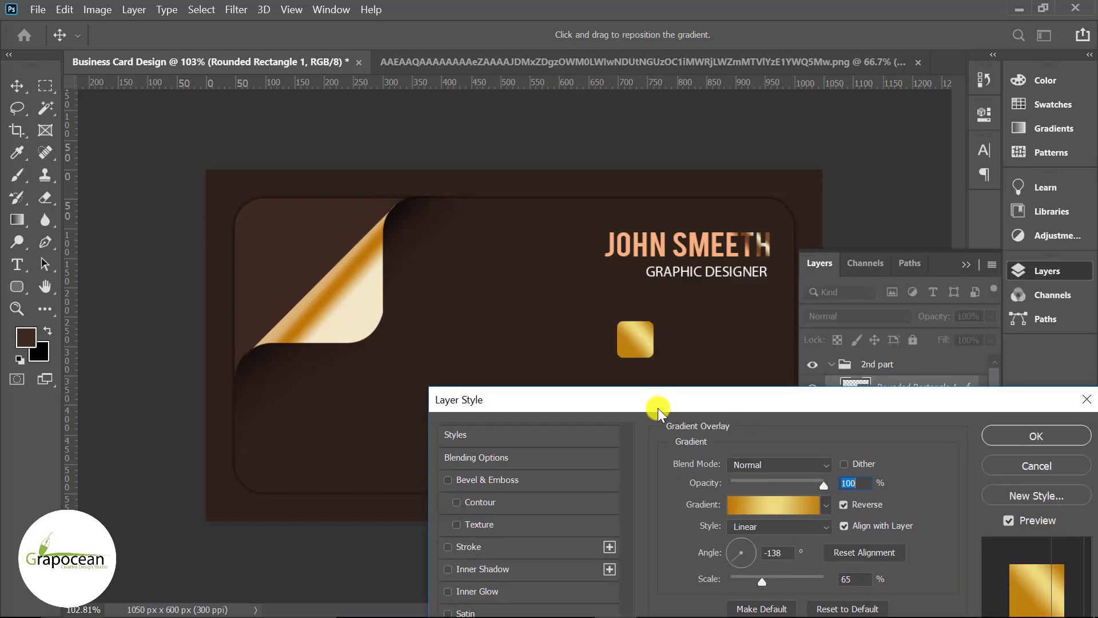
left_click(1035, 366)
Step: Move the gold square right and down under the subtitle
scroll(650, 378, "up", 2)
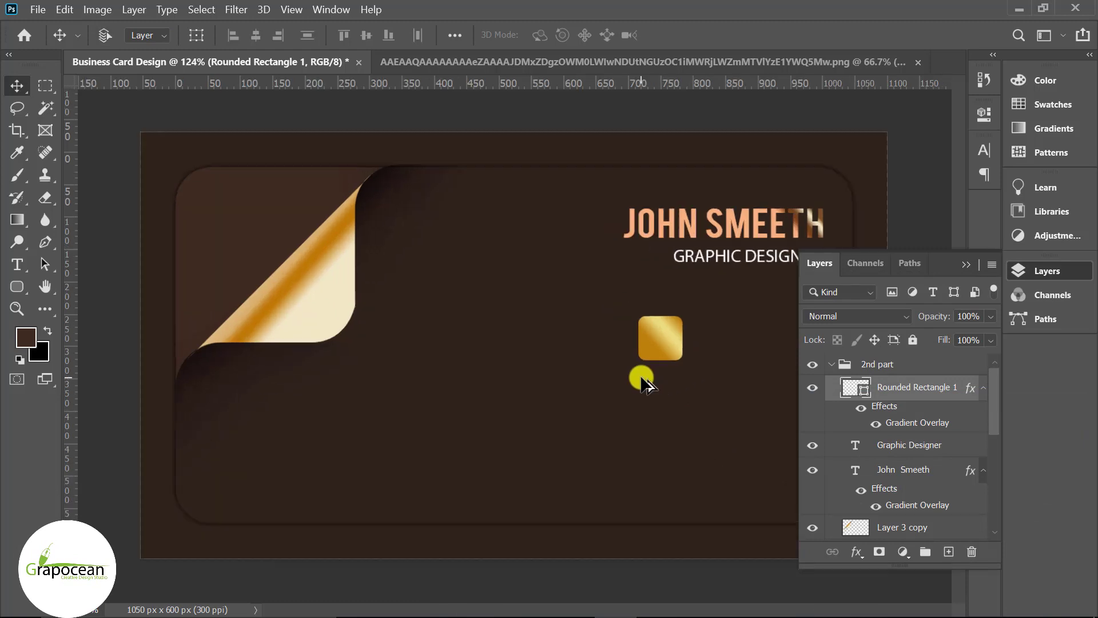
left_click_drag(666, 335, 735, 343)
scroll(566, 358, "down", 3)
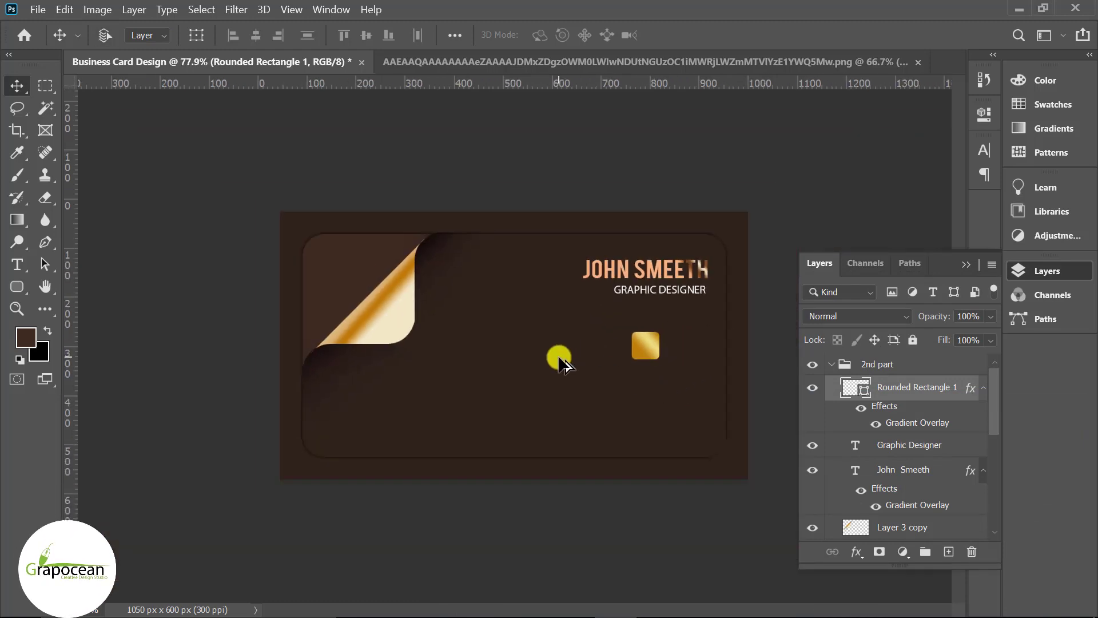
Step: Duplicate the square into a column of three and paste the name's copper style onto the top one
mouse_move(657, 344)
left_mouse_down()
mouse_move(671, 339)
mouse_move(613, 342)
mouse_move(627, 342)
left_mouse_up()
mouse_move(626, 380)
left_mouse_down()
mouse_move(621, 407)
mouse_move(679, 405)
left_mouse_up()
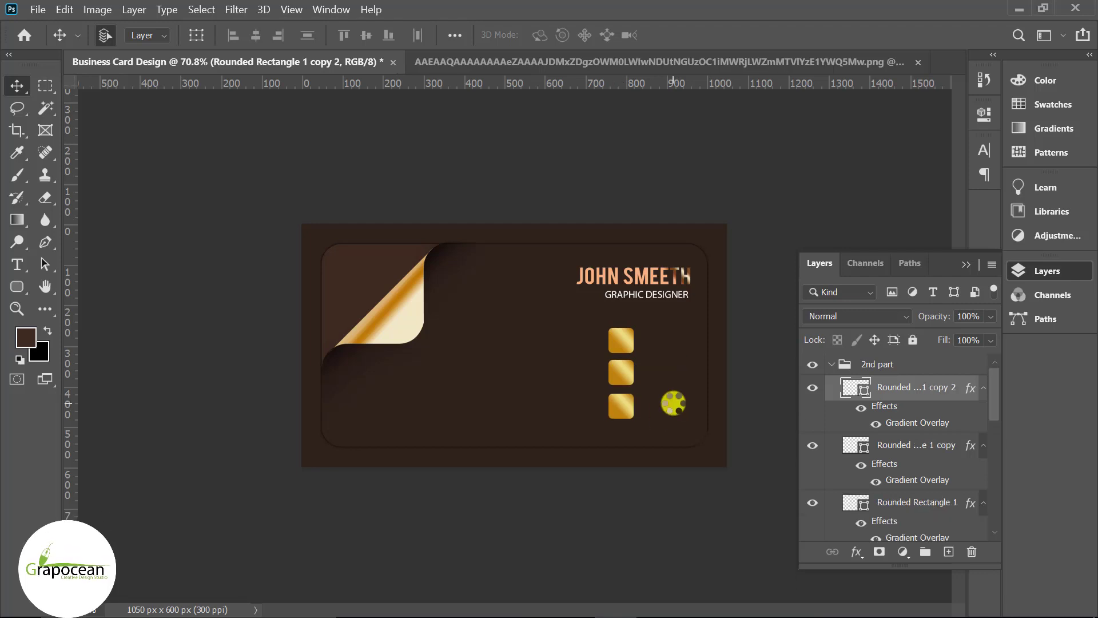
left_click(644, 276)
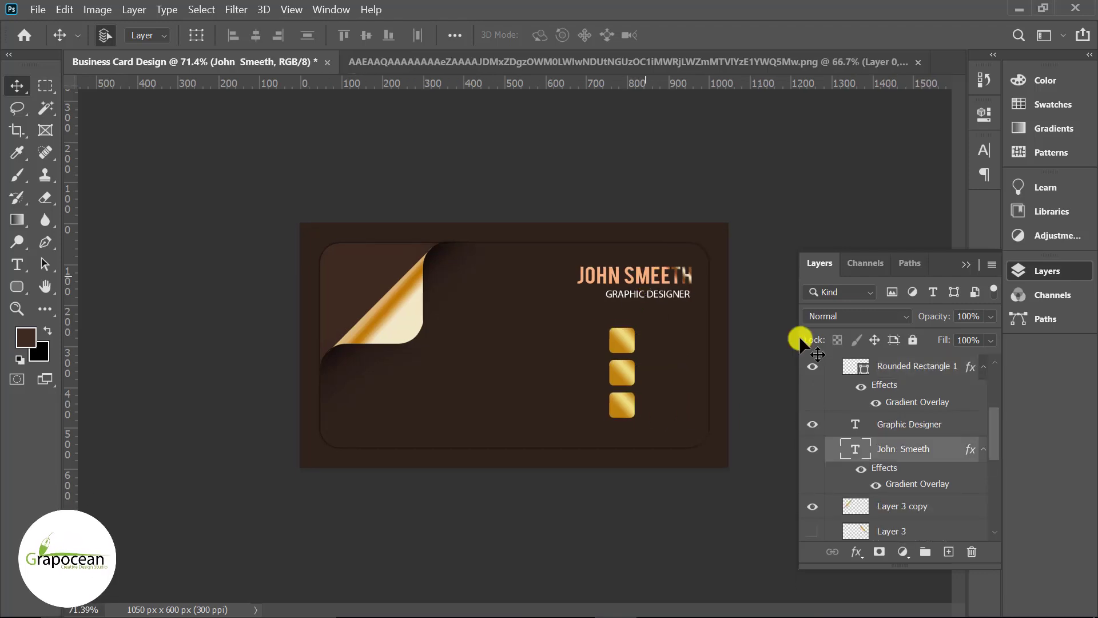
right_click(928, 449)
left_click(767, 553)
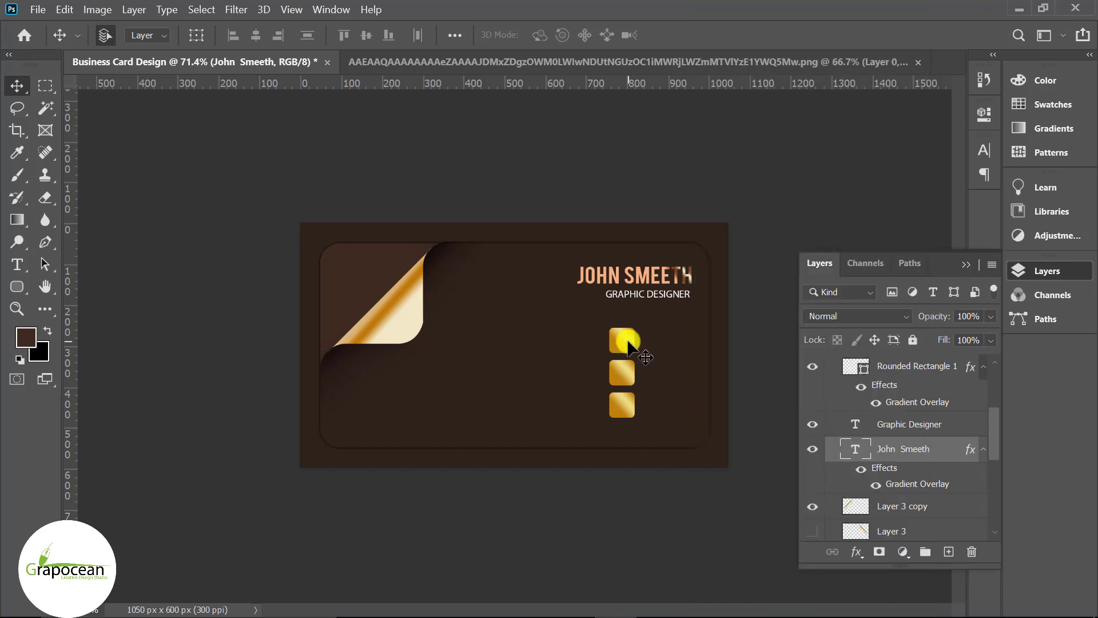
left_click(941, 384)
right_click(942, 389)
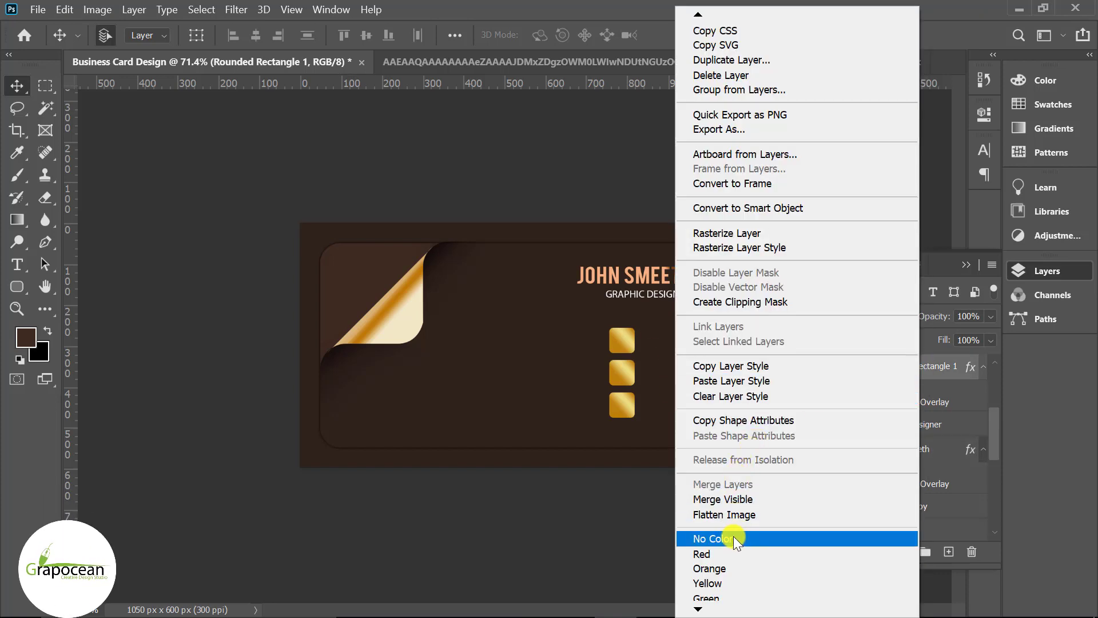
left_click(733, 381)
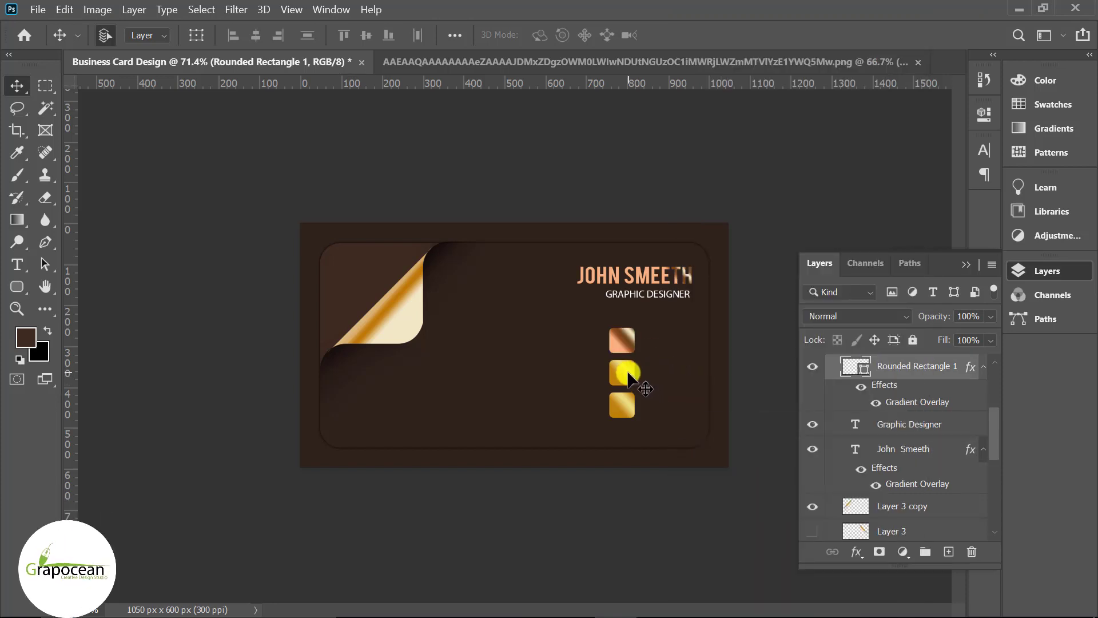
Step: Paste the copper style onto the middle and bottom squares, undoing an accidental Merge Visible
left_click(628, 373)
right_click(931, 381)
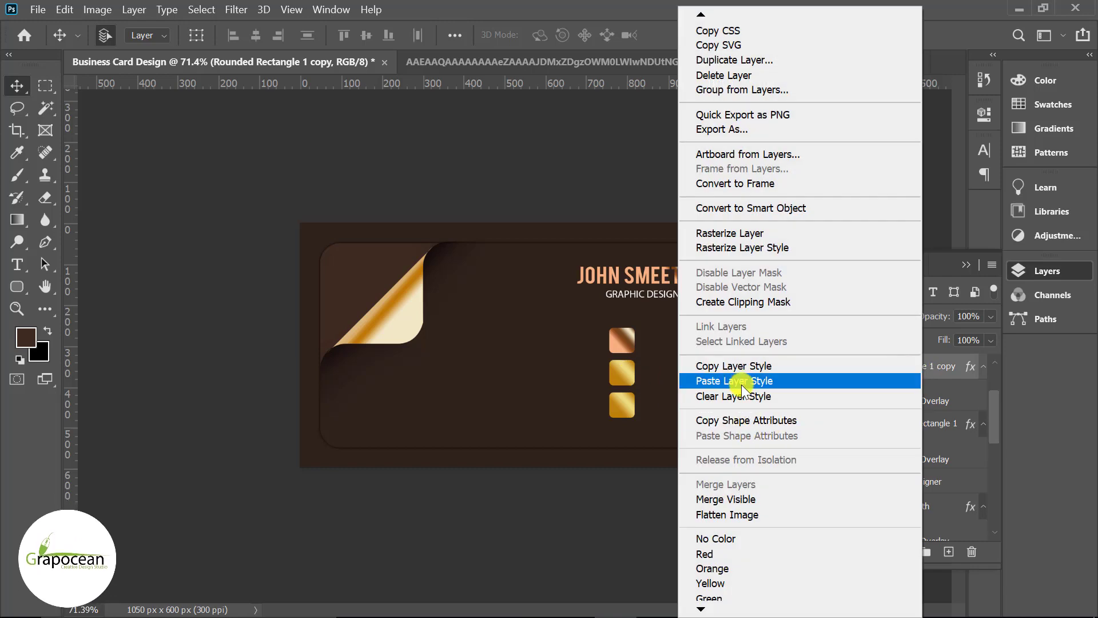
left_click(716, 380)
left_click(620, 406)
right_click(928, 369)
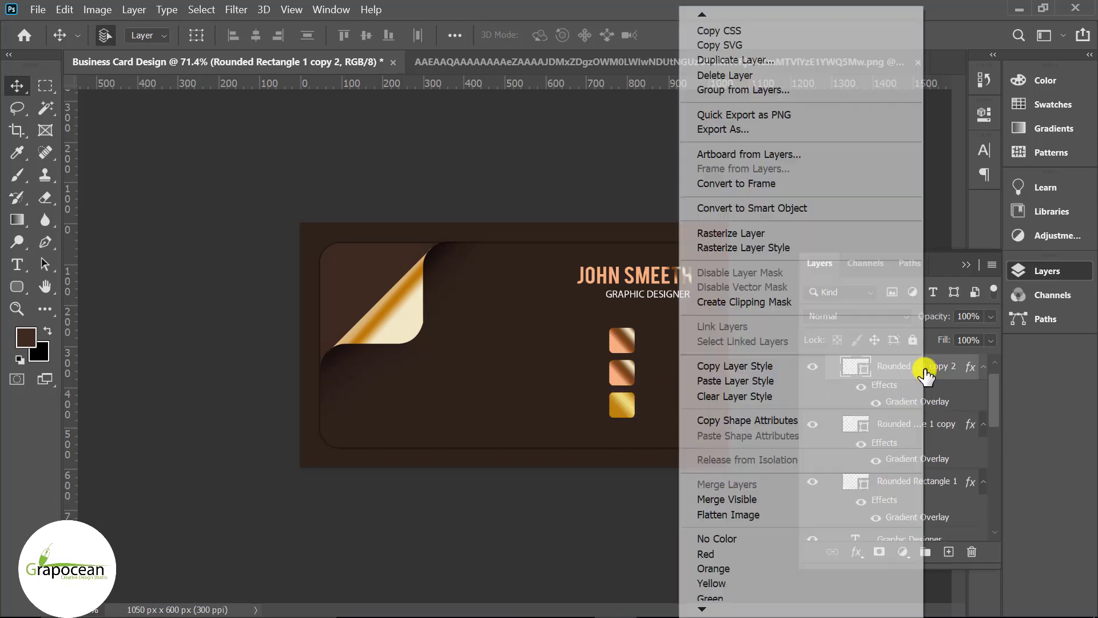
left_click(738, 500)
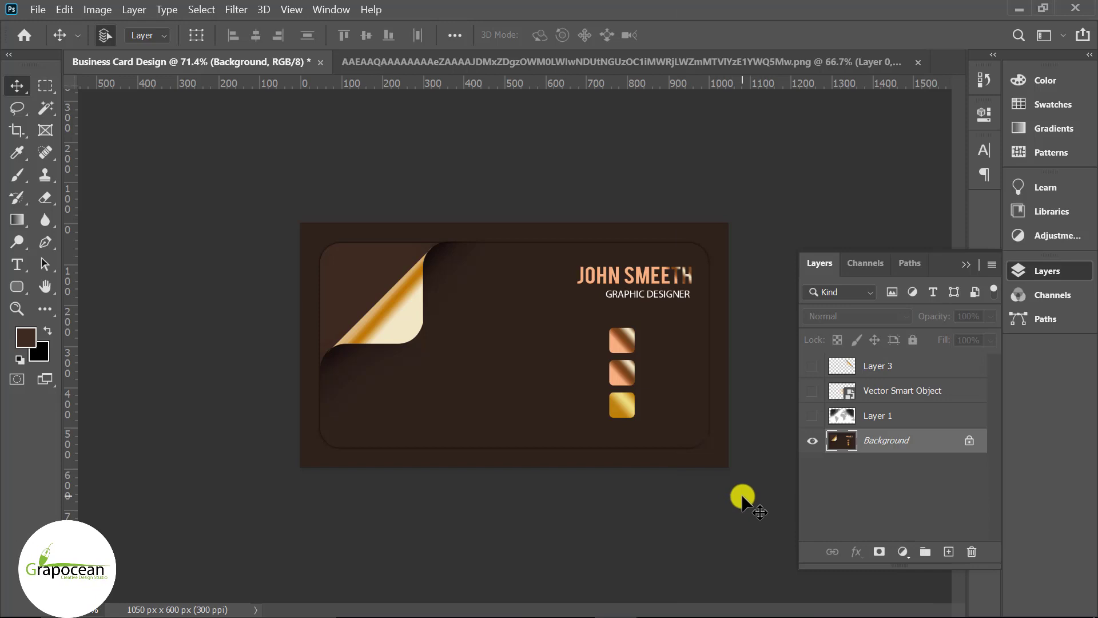
key("ctrl+z")
right_click(915, 386)
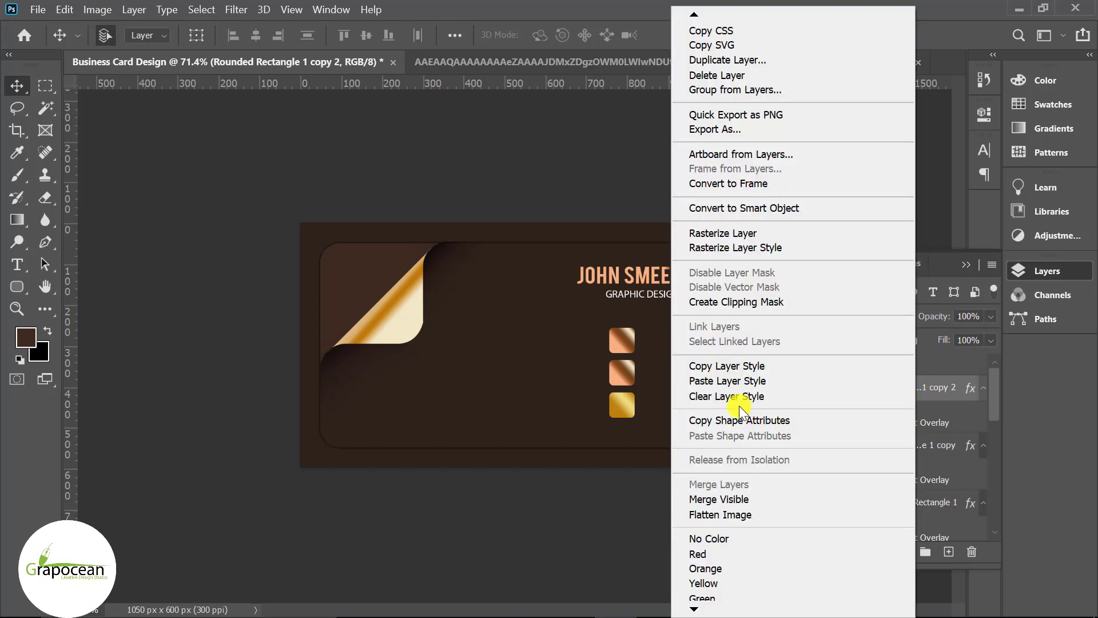
left_click(705, 426)
left_click(657, 519)
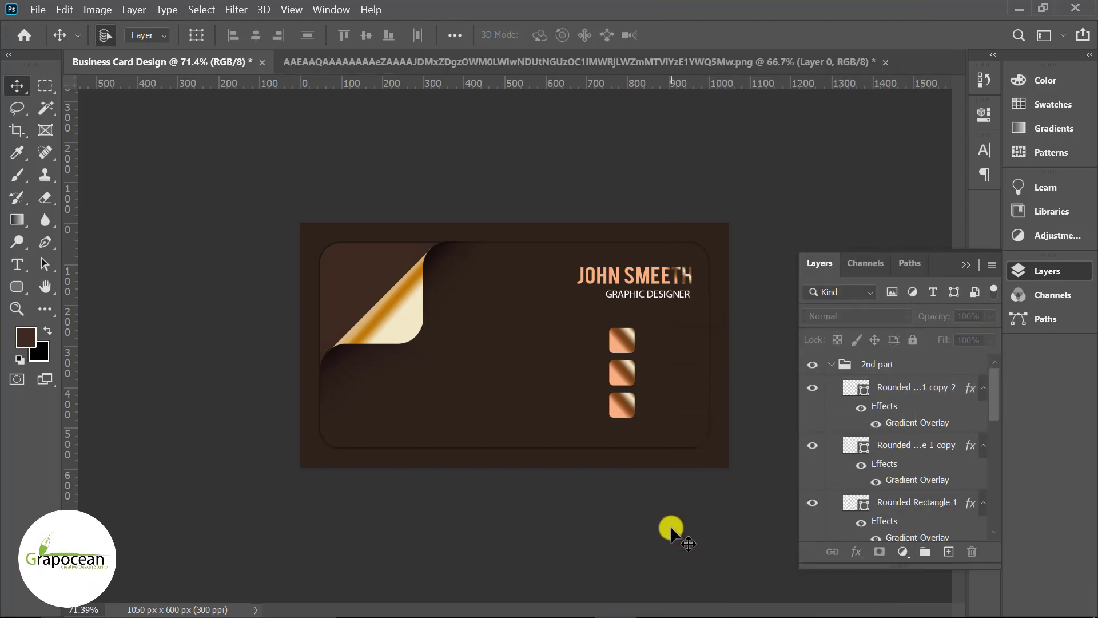
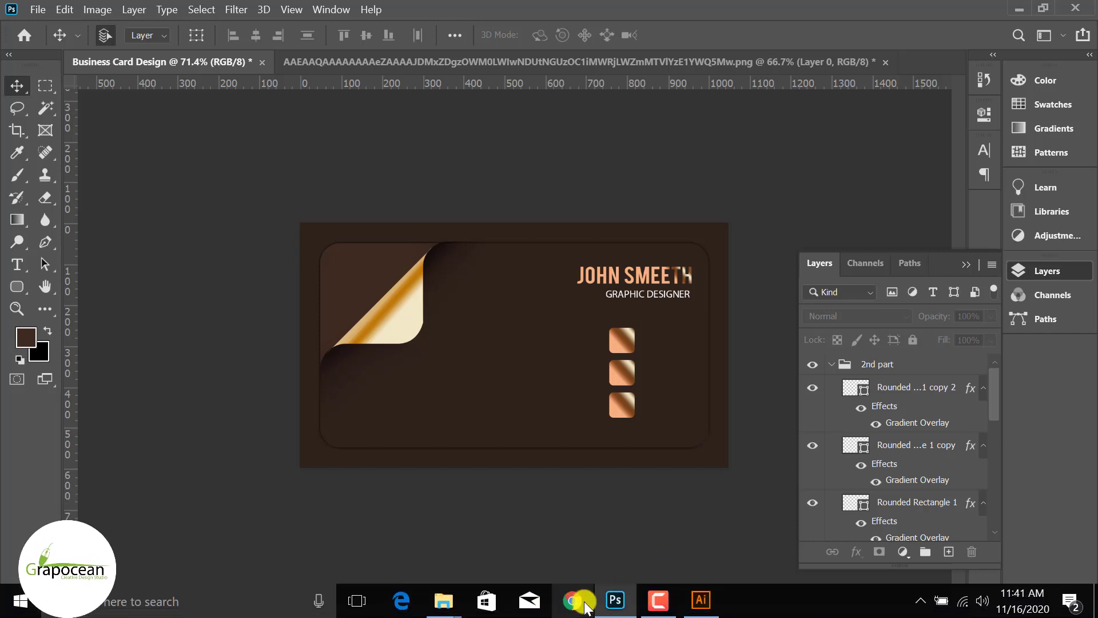
Step: Drag the phone icon from Illustrator onto the top copper square, scaled to fit
left_click(699, 599)
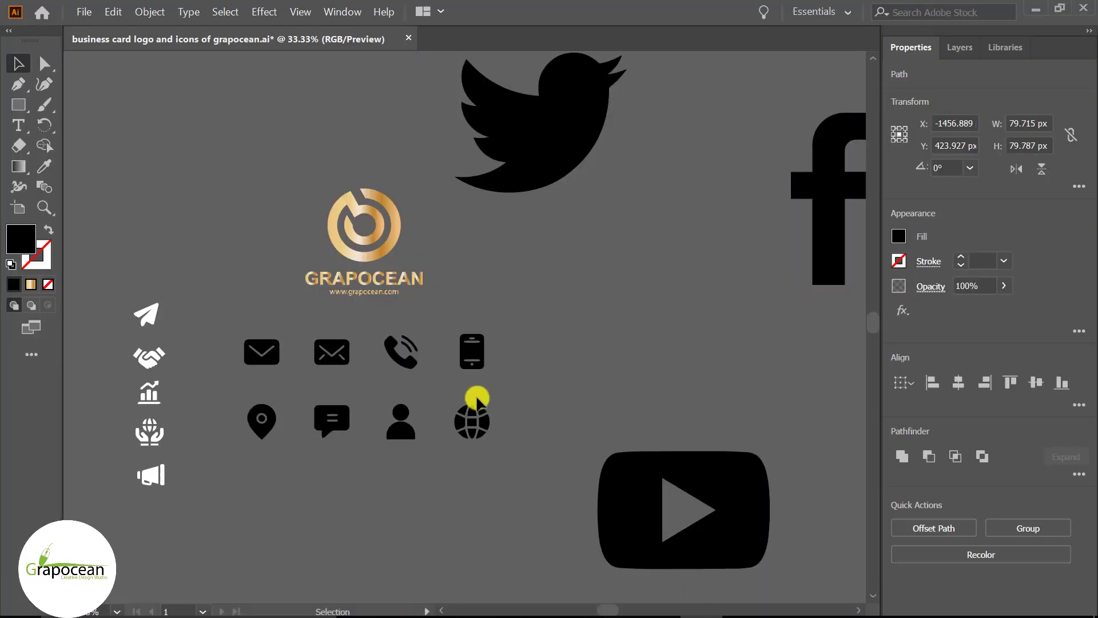
left_click_drag(426, 375, 647, 355)
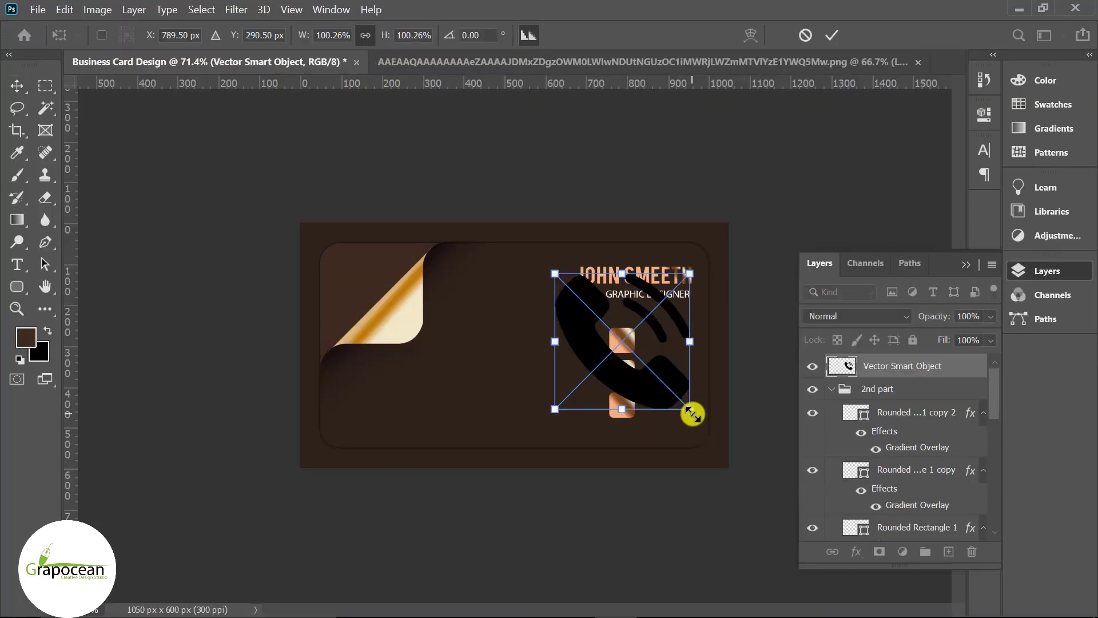
mouse_move(693, 435)
left_mouse_down()
mouse_move(616, 361)
mouse_move(624, 369)
left_mouse_up()
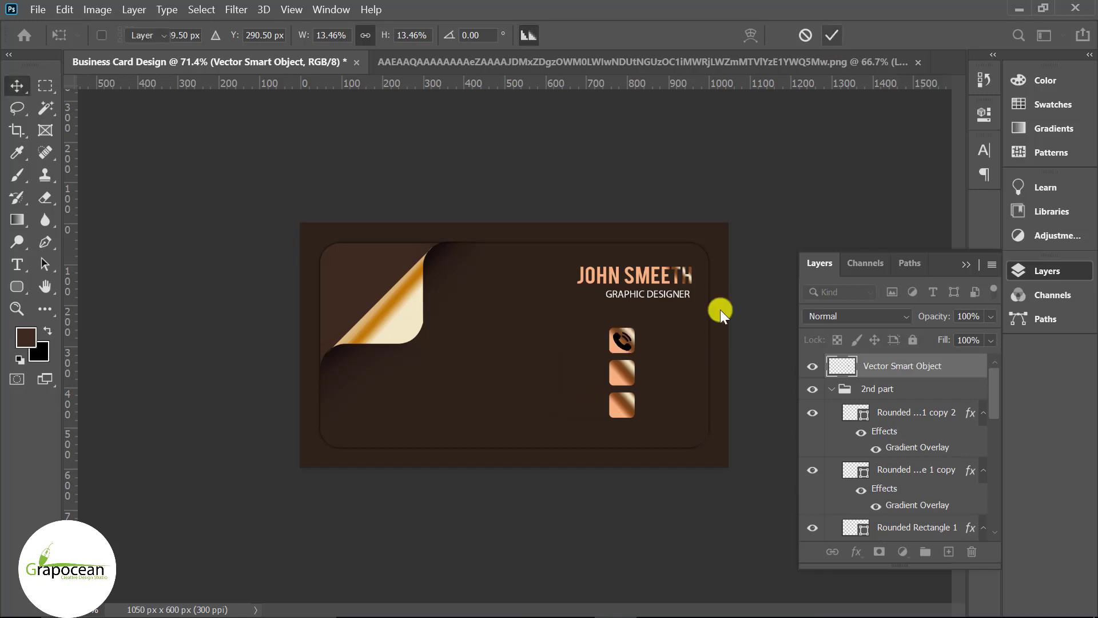
key("Return")
scroll(704, 372, "up", 3)
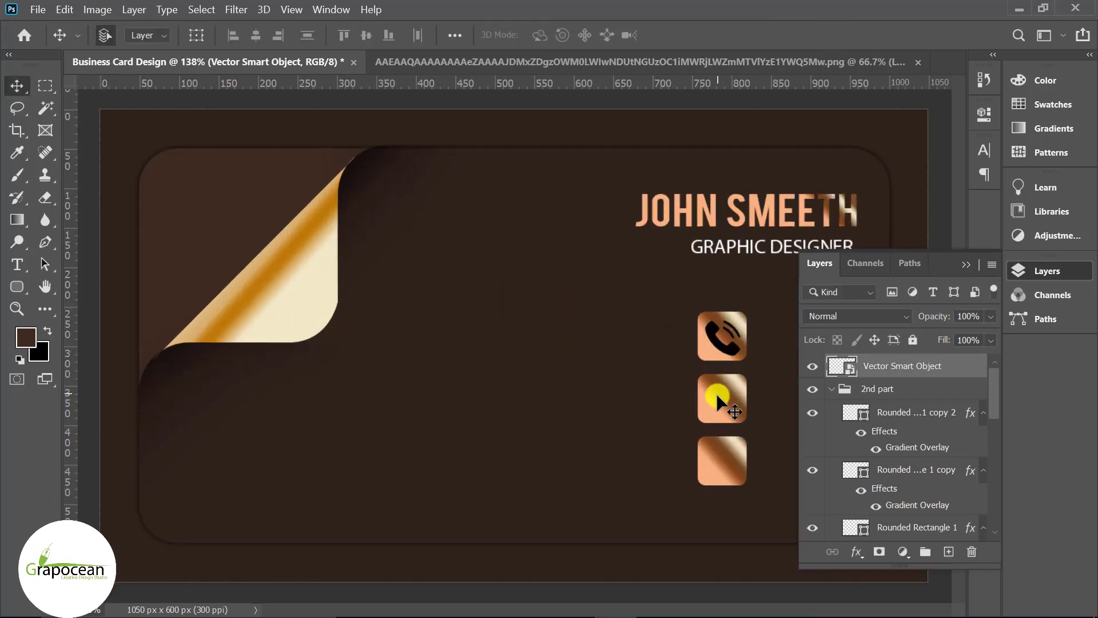
scroll(520, 405, "down", 3)
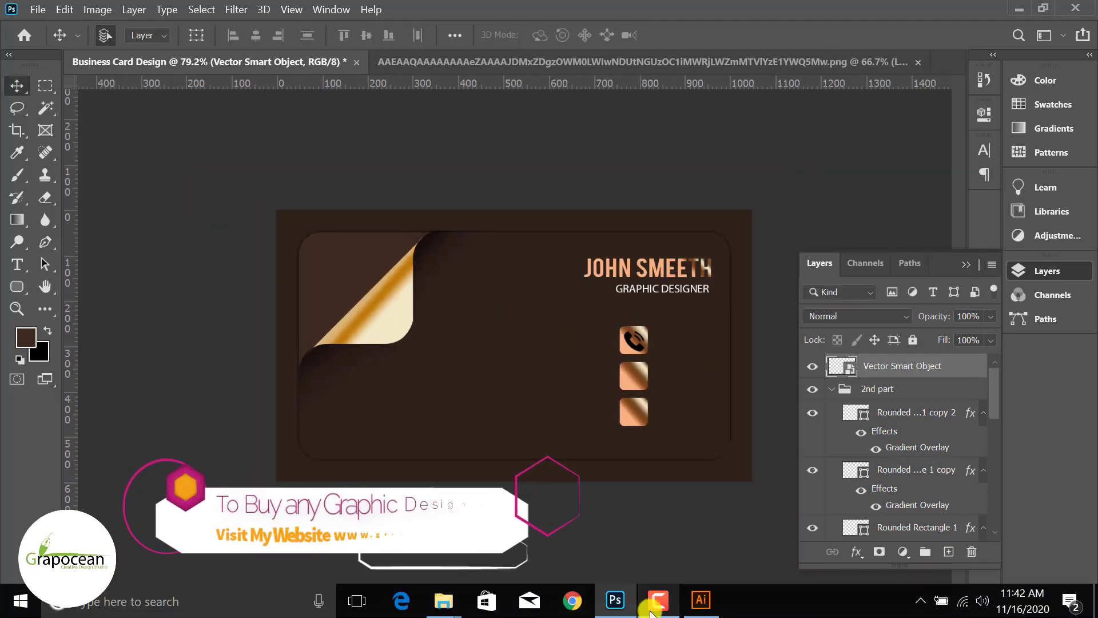
Step: Copy the globe icon from Illustrator and paste it, scaled, onto the middle copper square
left_click(702, 600)
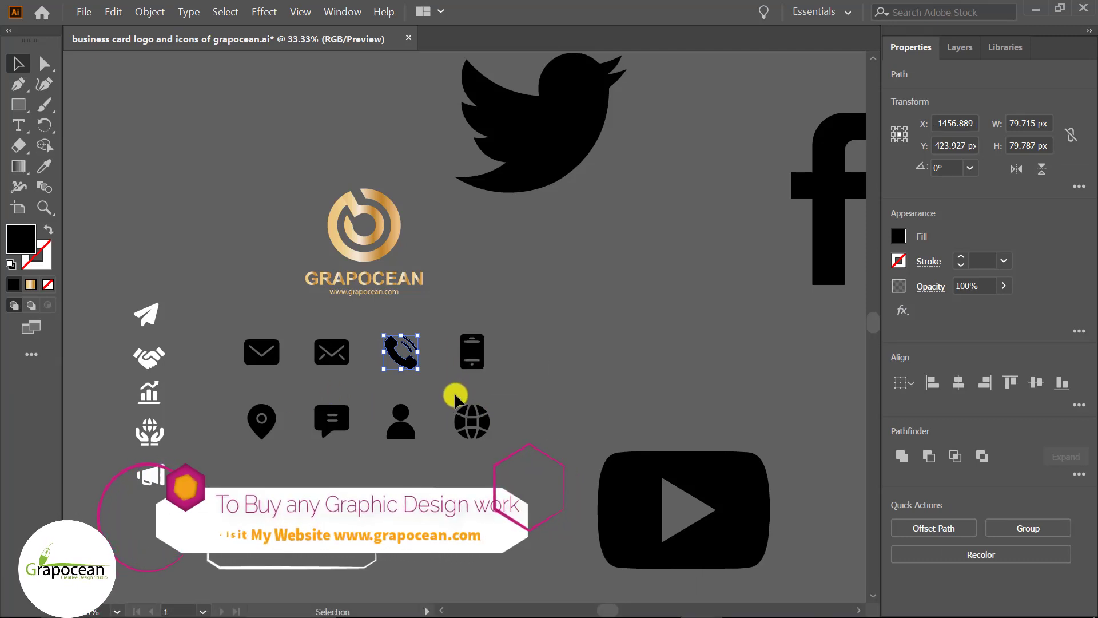
left_click_drag(457, 399, 490, 432)
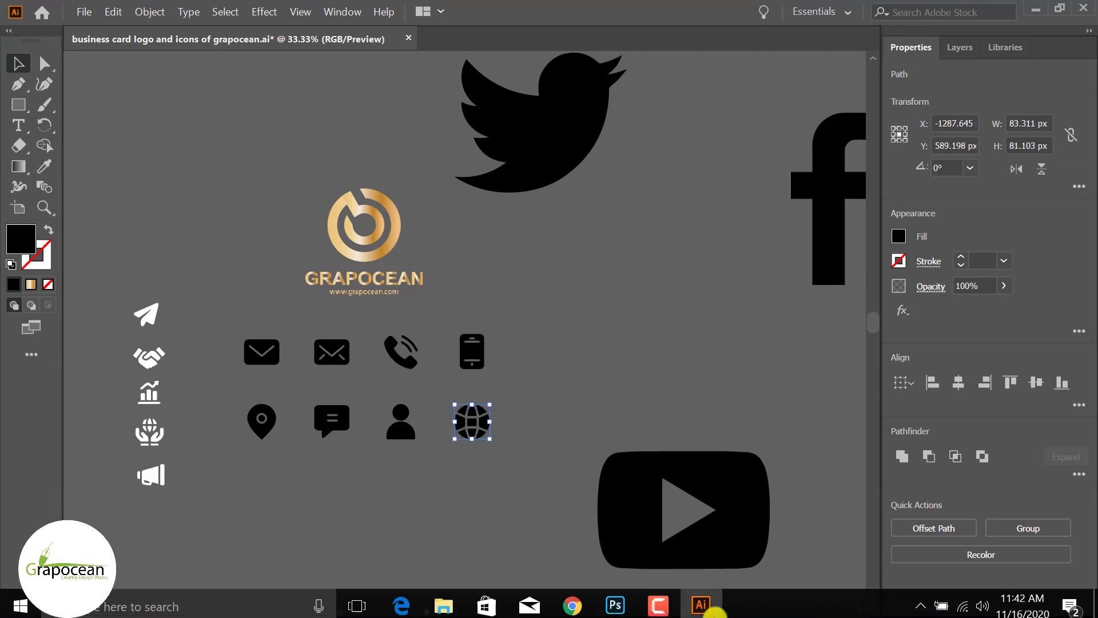
key("ctrl+c")
key("alt+Tab")
key("ctrl+v")
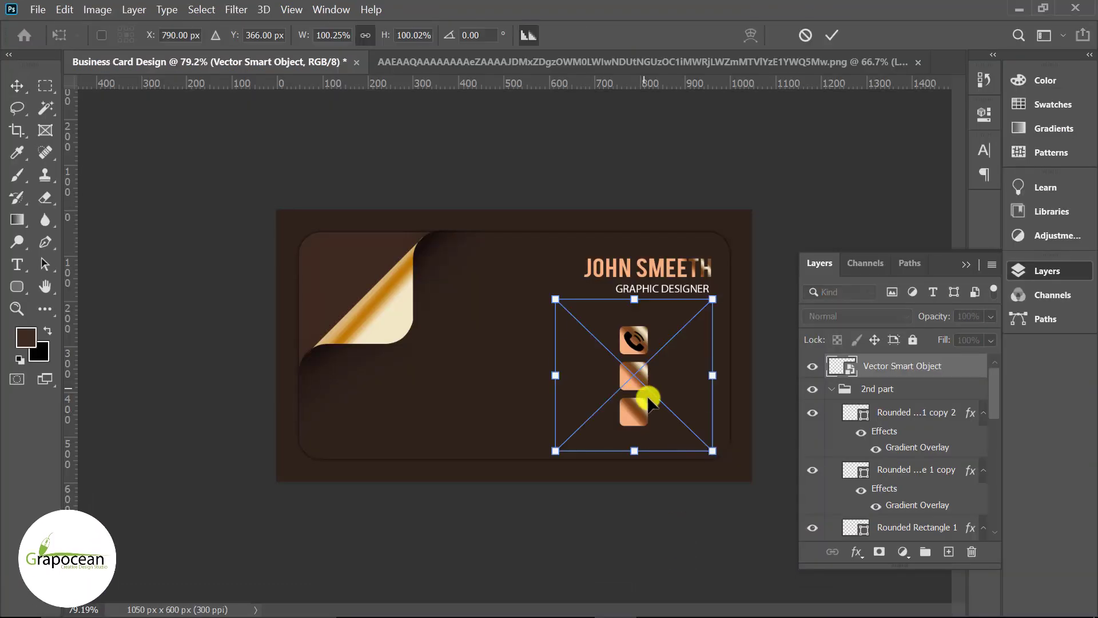
left_click_drag(712, 451, 626, 406)
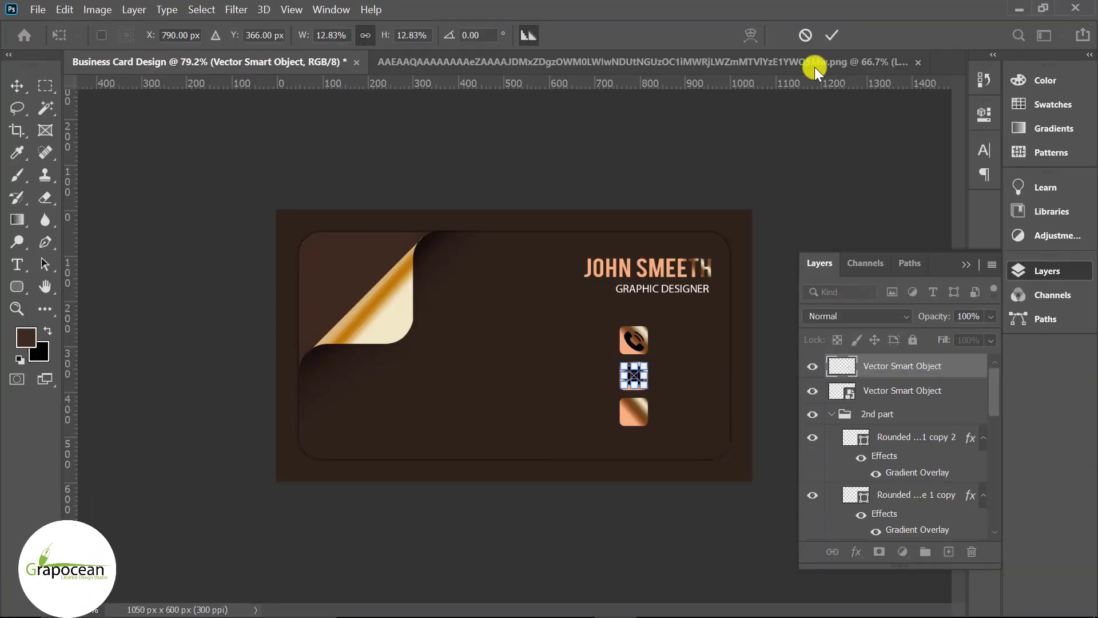
key("Return")
scroll(685, 403, "up", 2)
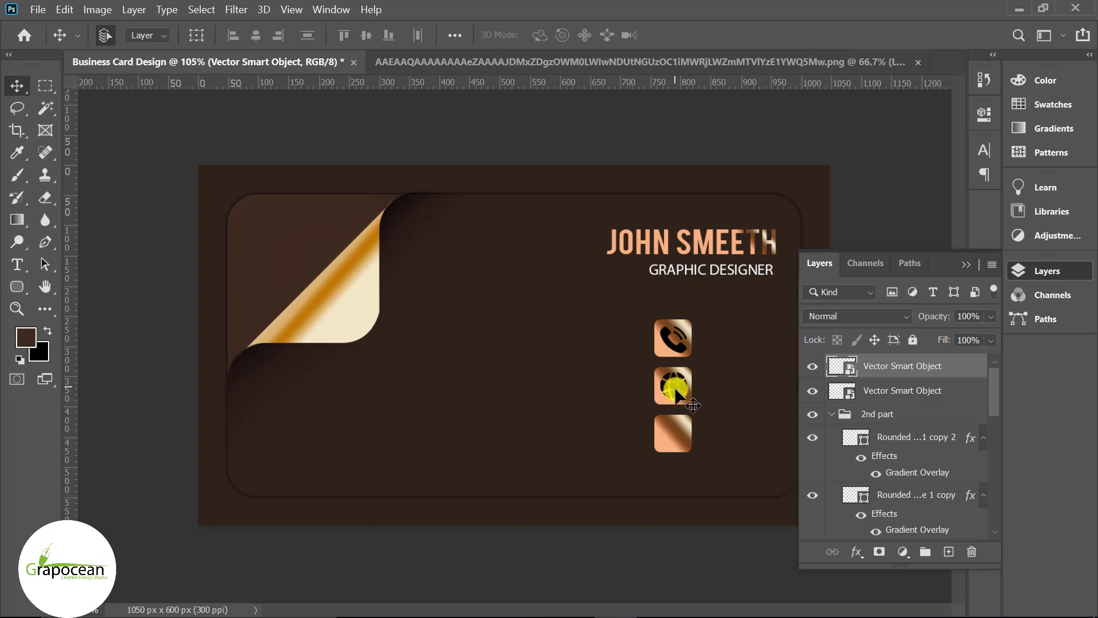
scroll(561, 476, "down", 2)
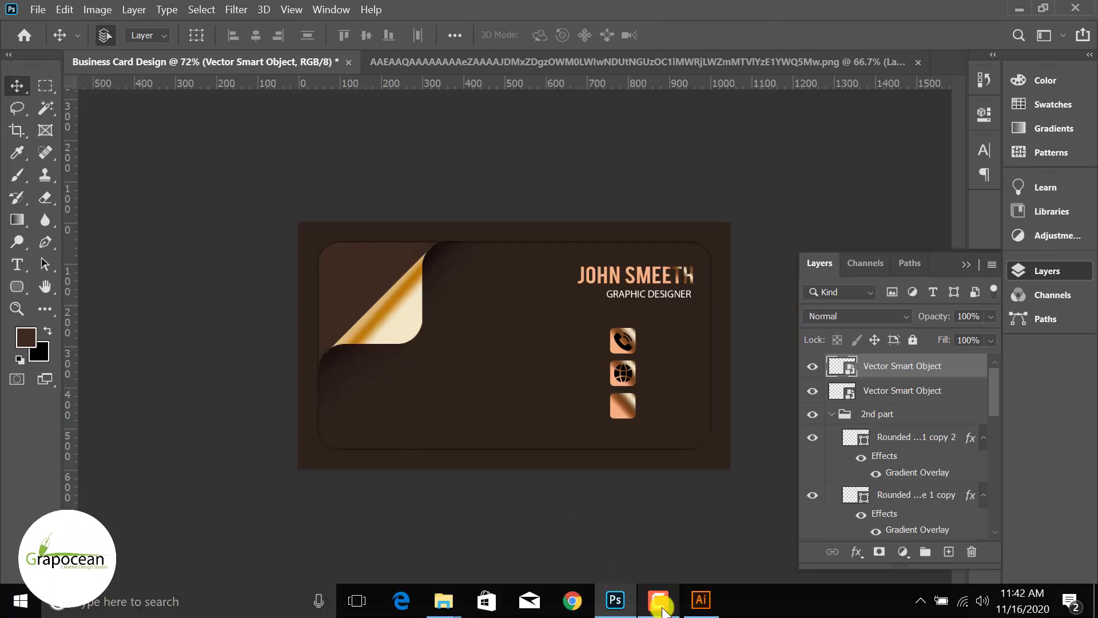
Step: Drag the mail icon from Illustrator onto the bottom copper square, scaled down
left_click(701, 600)
left_click(419, 475)
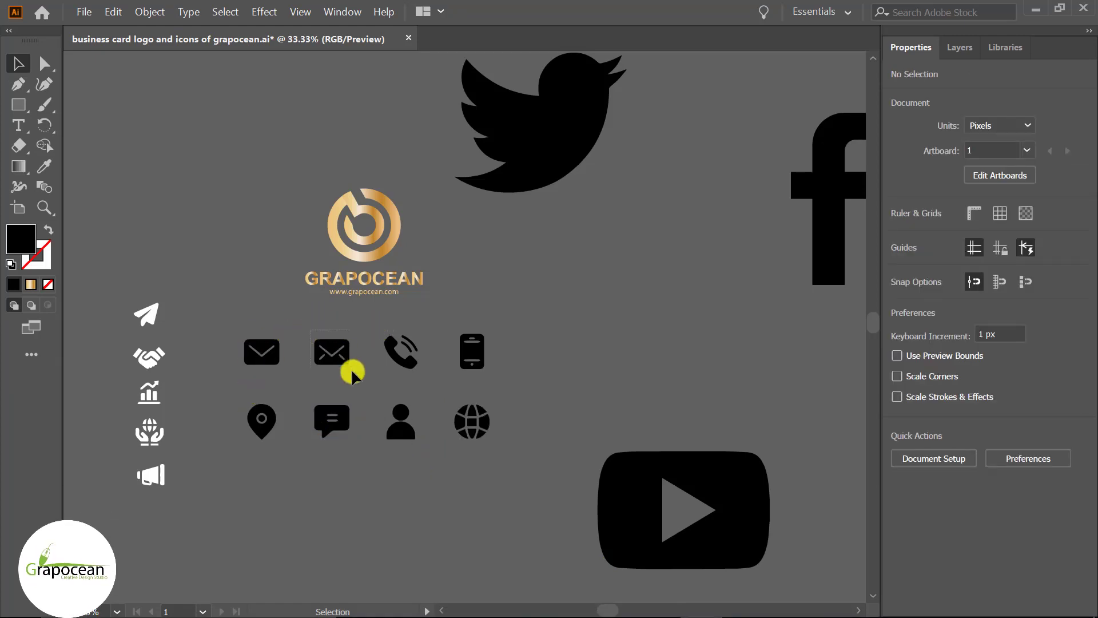
mouse_move(331, 352)
left_mouse_down()
mouse_move(656, 523)
mouse_move(627, 407)
left_mouse_up()
mouse_move(669, 473)
left_mouse_down()
mouse_move(694, 461)
mouse_move(626, 433)
left_mouse_up()
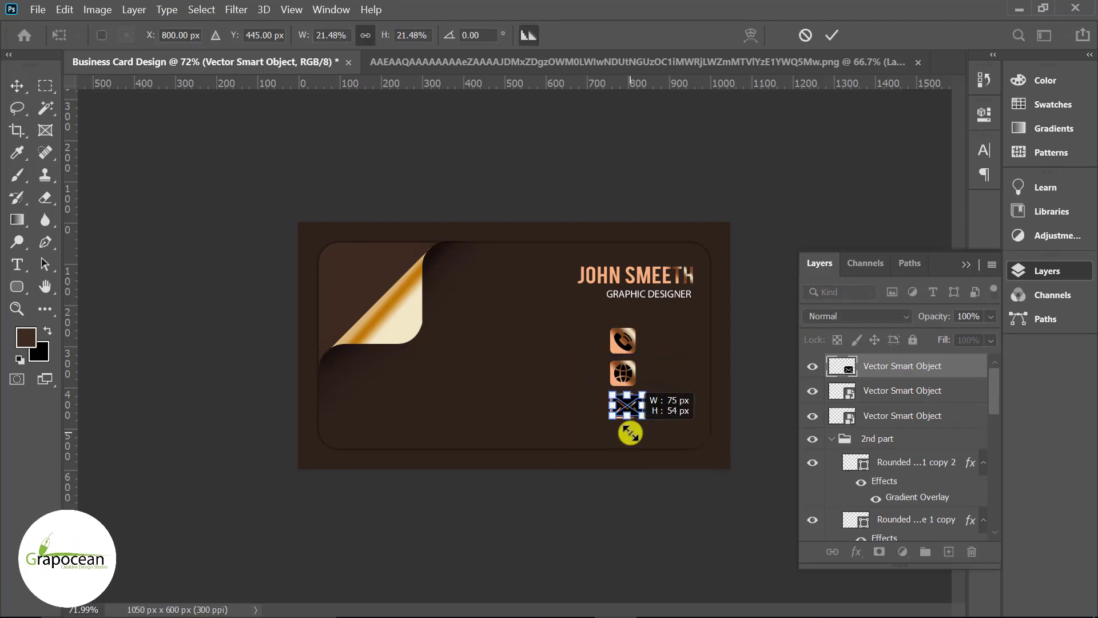
left_click(828, 35)
scroll(684, 385, "up", 3)
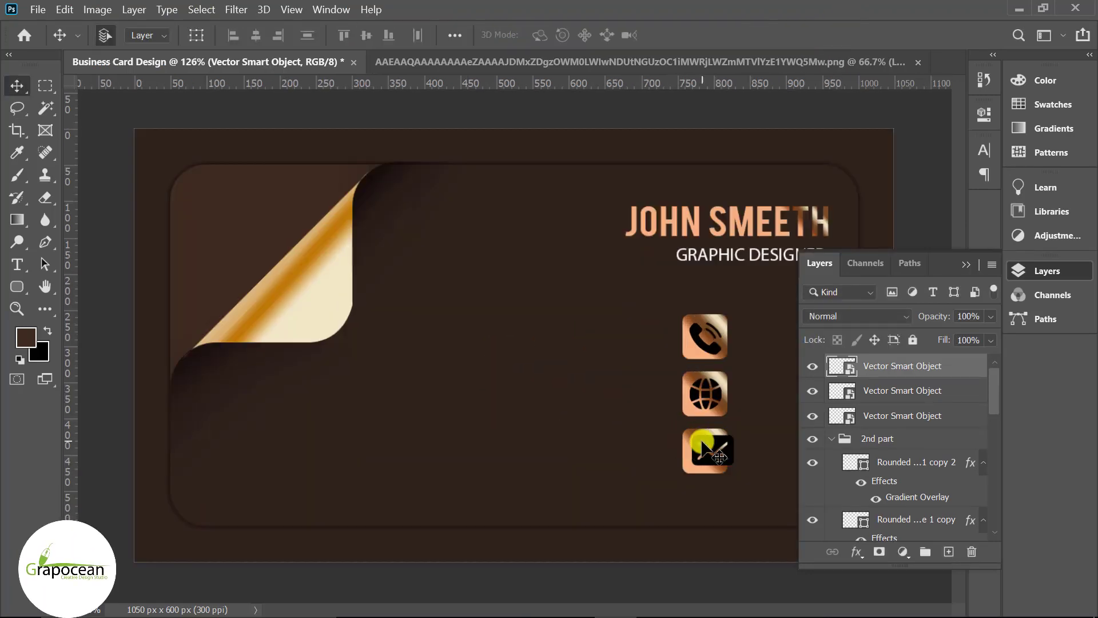
Step: Shrink the mail icon slightly and centre it in its square, then fit the card on screen
left_click_drag(703, 453, 699, 453)
left_click(709, 454)
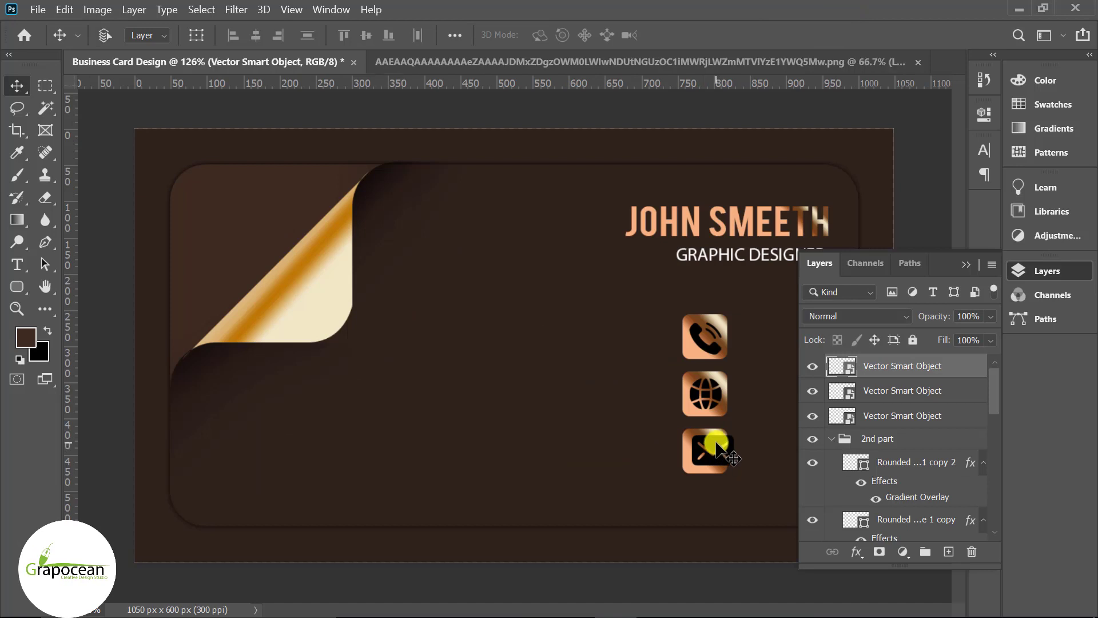
key("ctrl+t")
left_click_drag(733, 466, 731, 463)
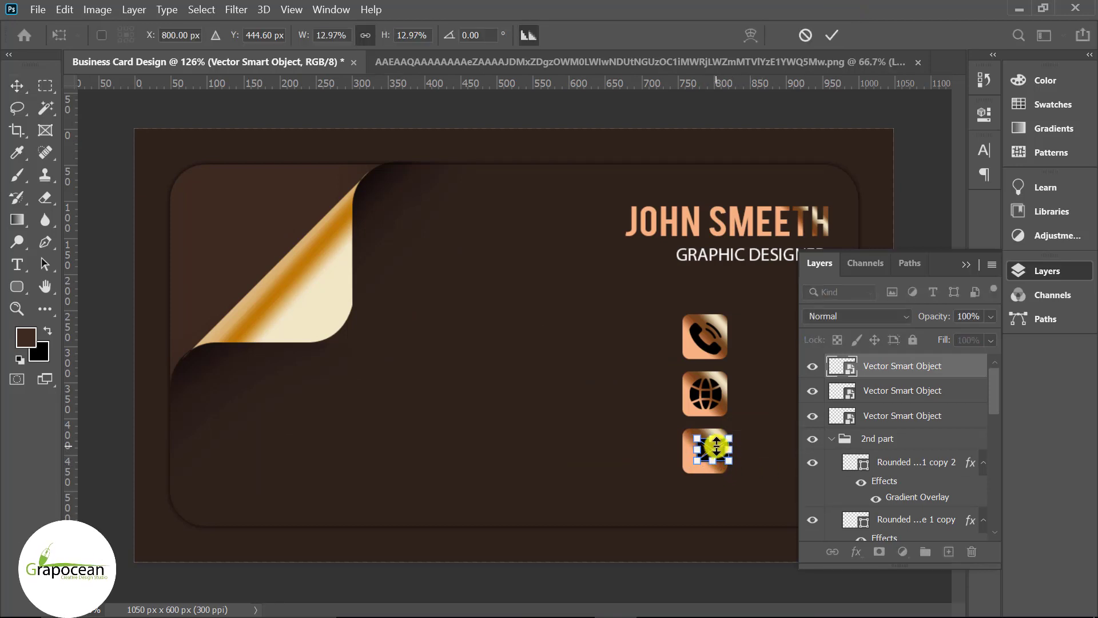
key("Return")
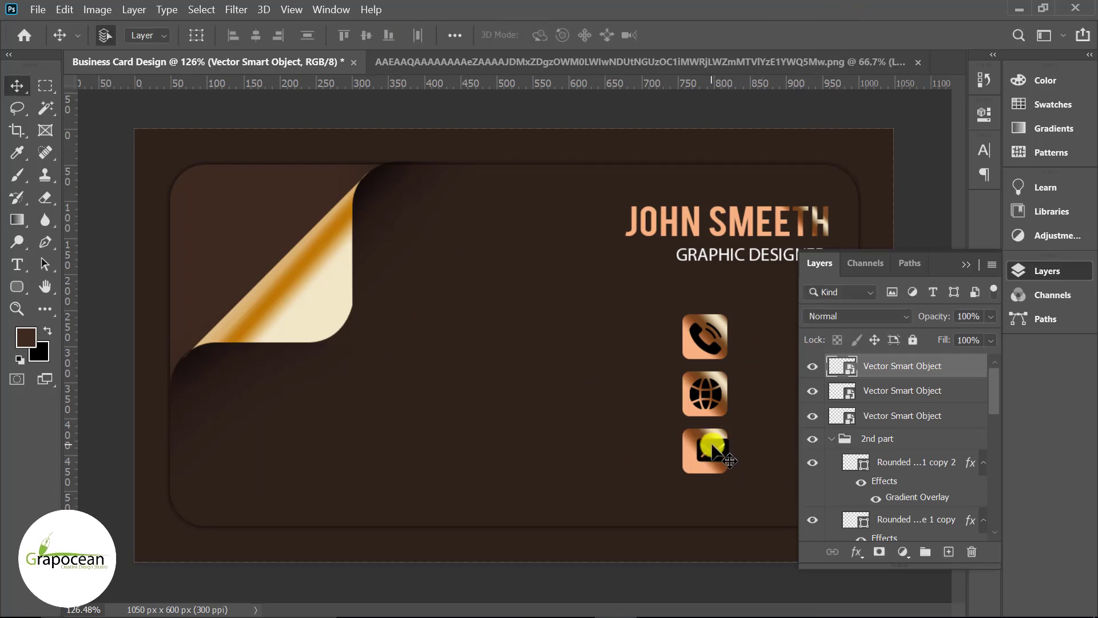
left_click_drag(712, 450, 707, 447)
key("ctrl+0")
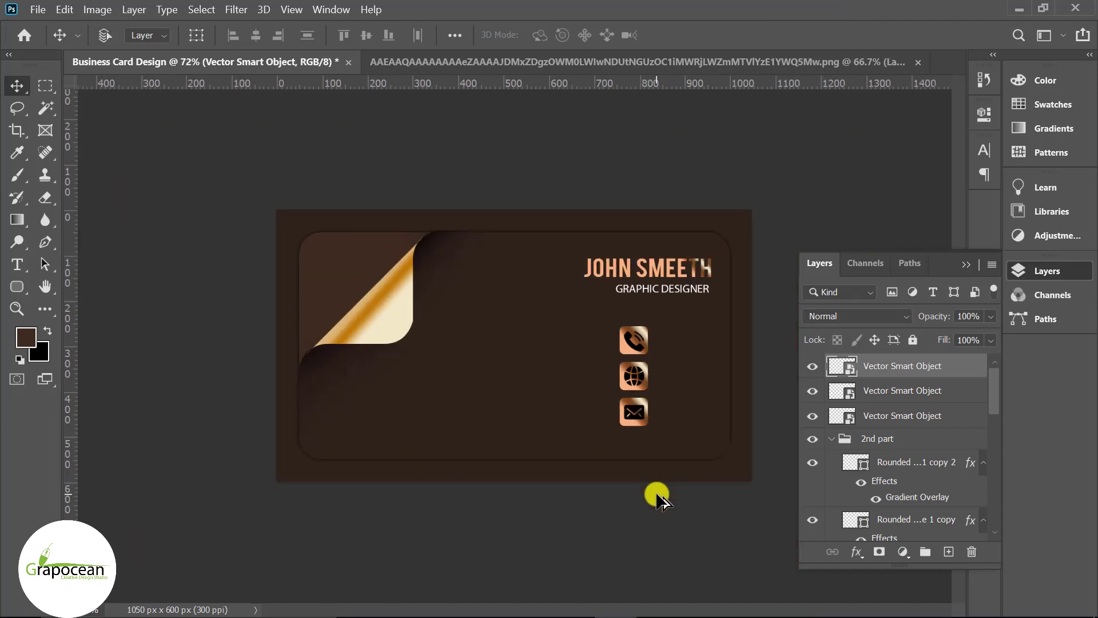
key("F7")
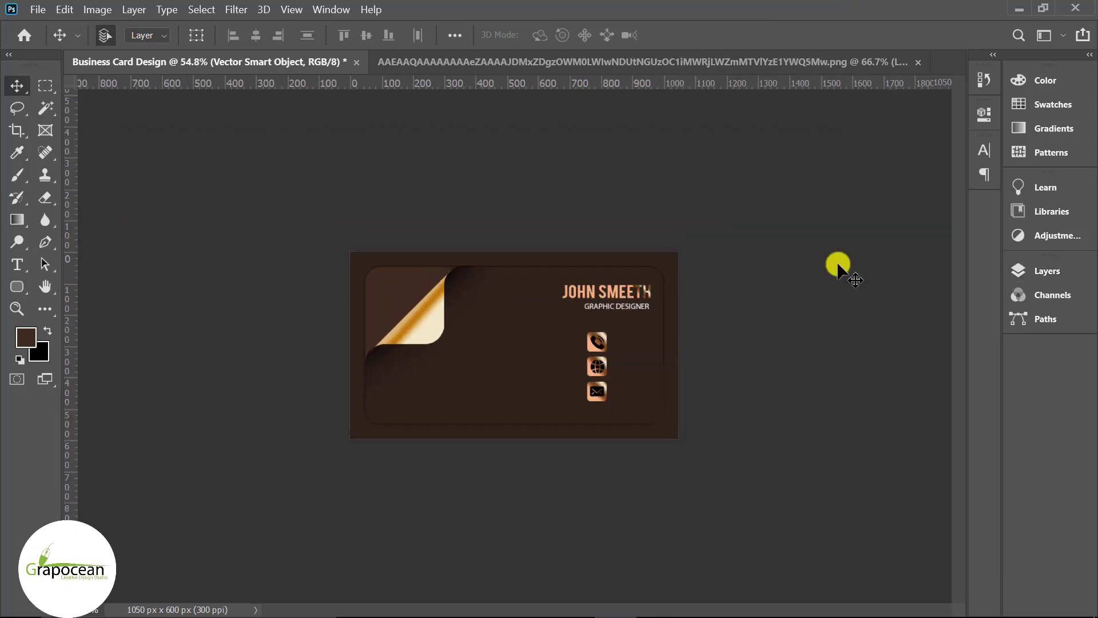
Step: Duplicate the Graphic Designer text beside the phone icon and turn off all caps
left_click(1024, 271)
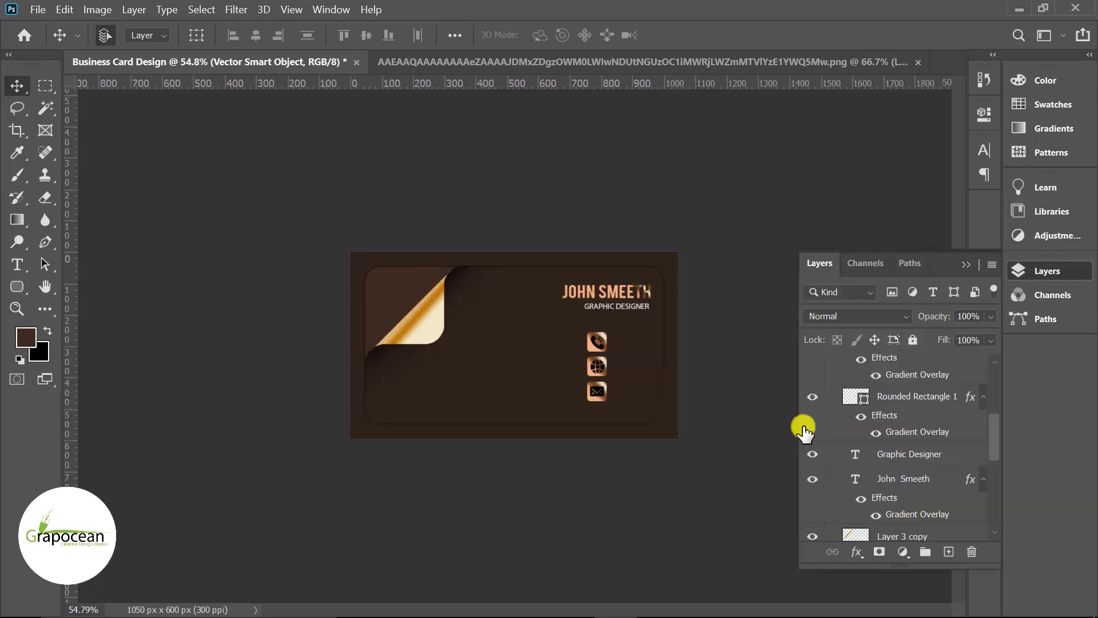
left_click(637, 307)
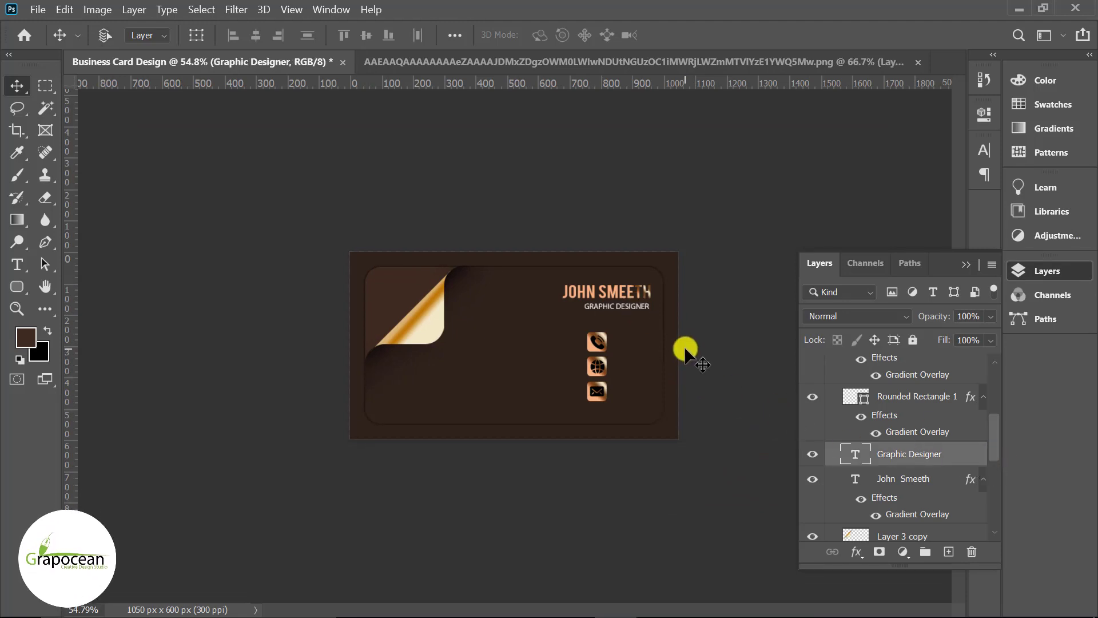
left_click_drag(954, 457, 948, 552)
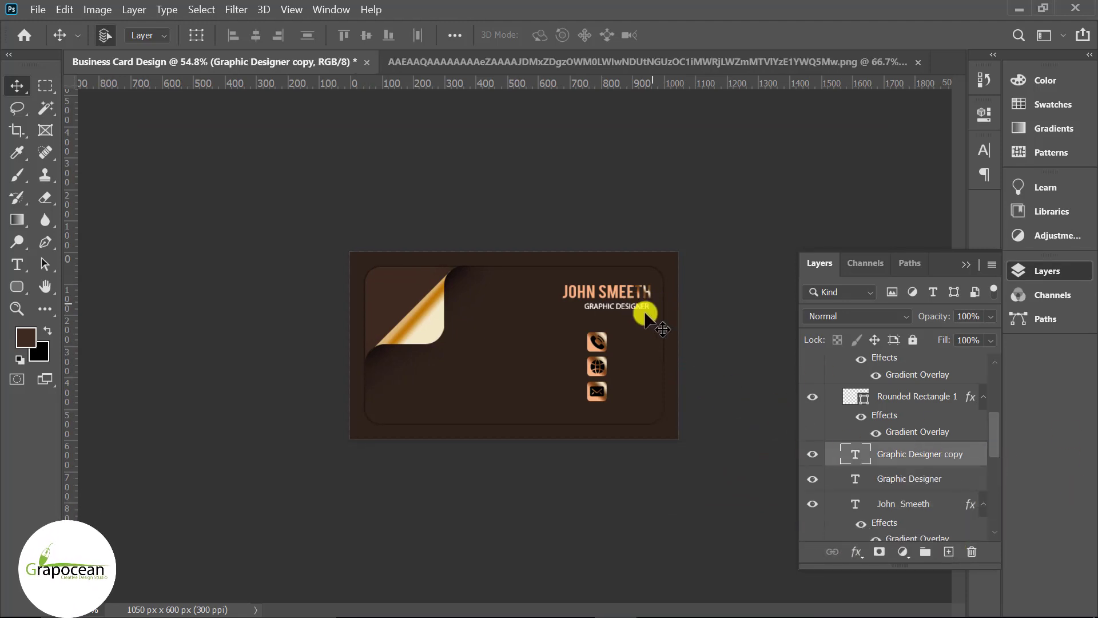
left_click_drag(571, 345, 562, 345)
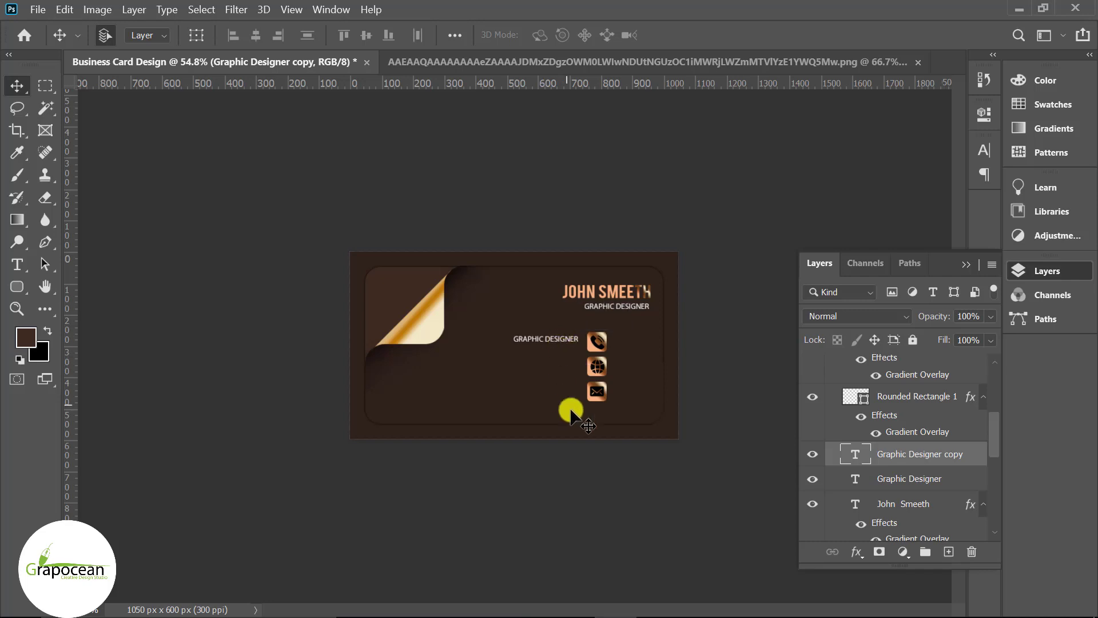
scroll(578, 378, "up", 5)
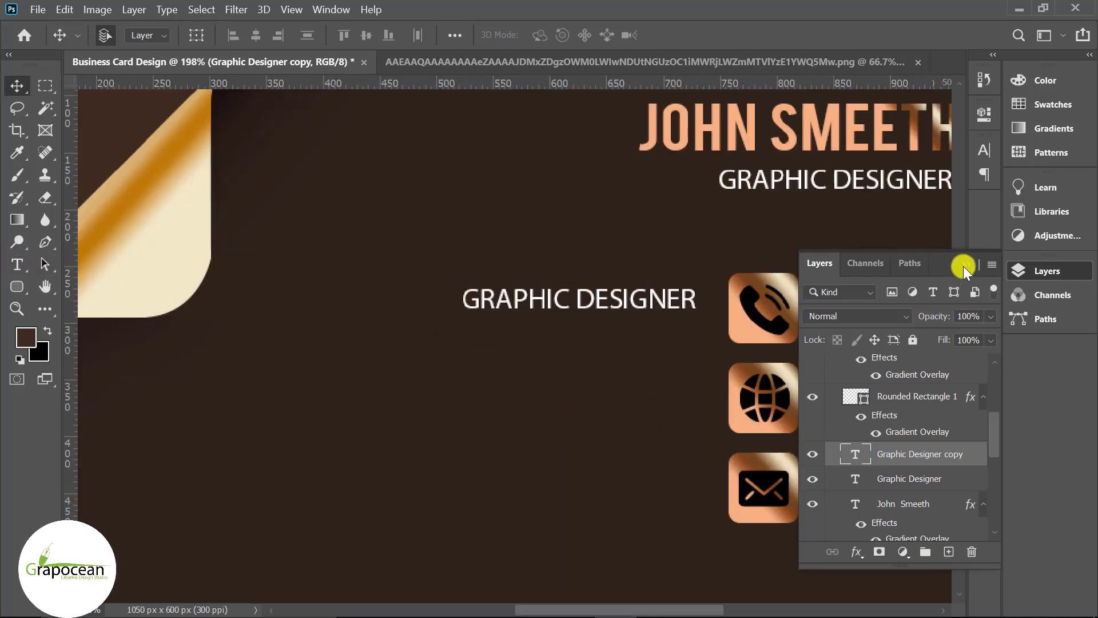
left_click(963, 265)
left_click(984, 151)
left_click(843, 268)
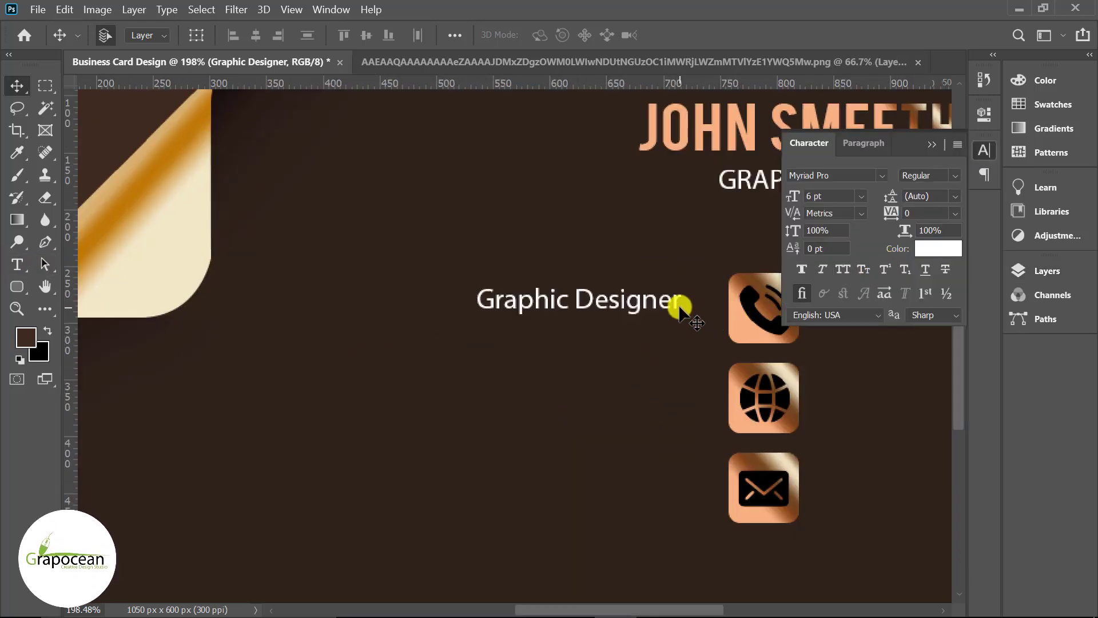
left_click(864, 183)
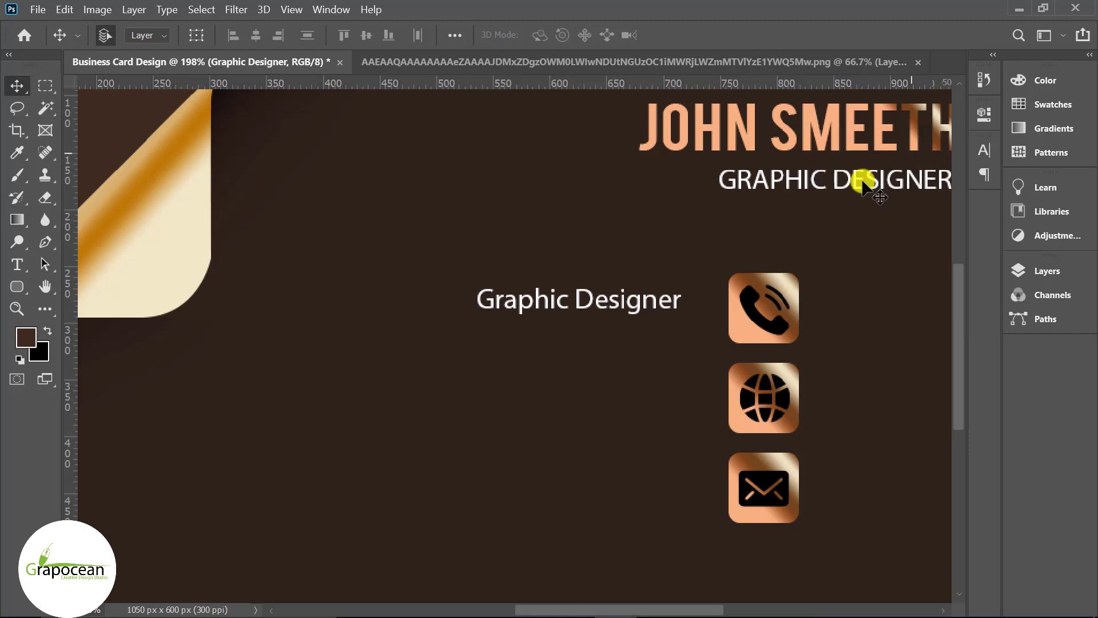
Step: Replace the copied text with the placeholder phone number
left_click(16, 263)
triple_click(504, 275)
key("ctrl+h")
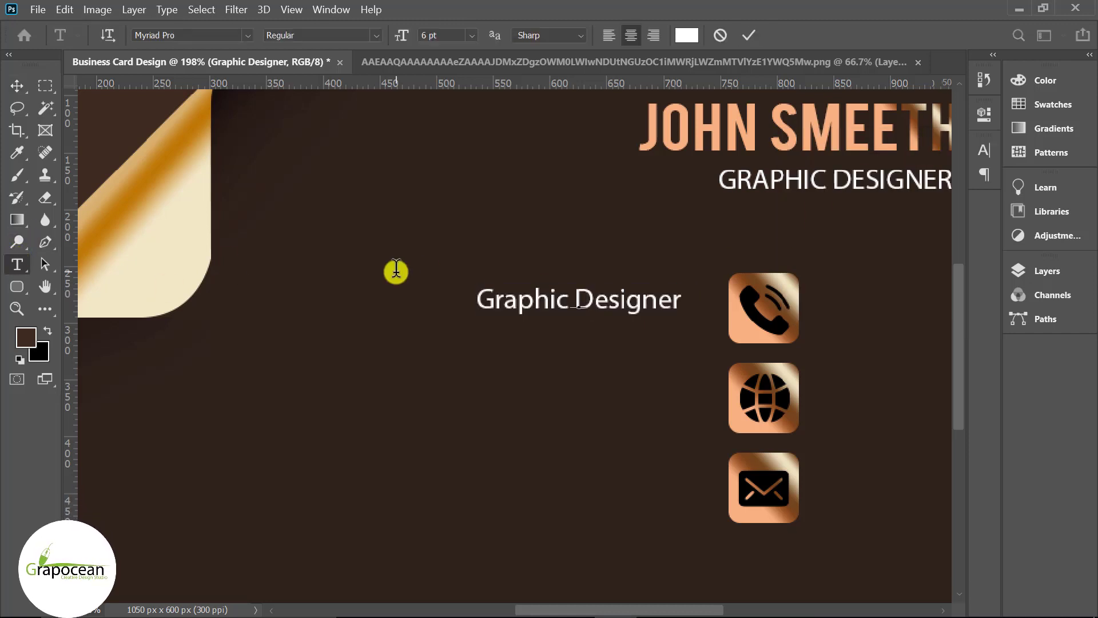
type("+880-1111-")
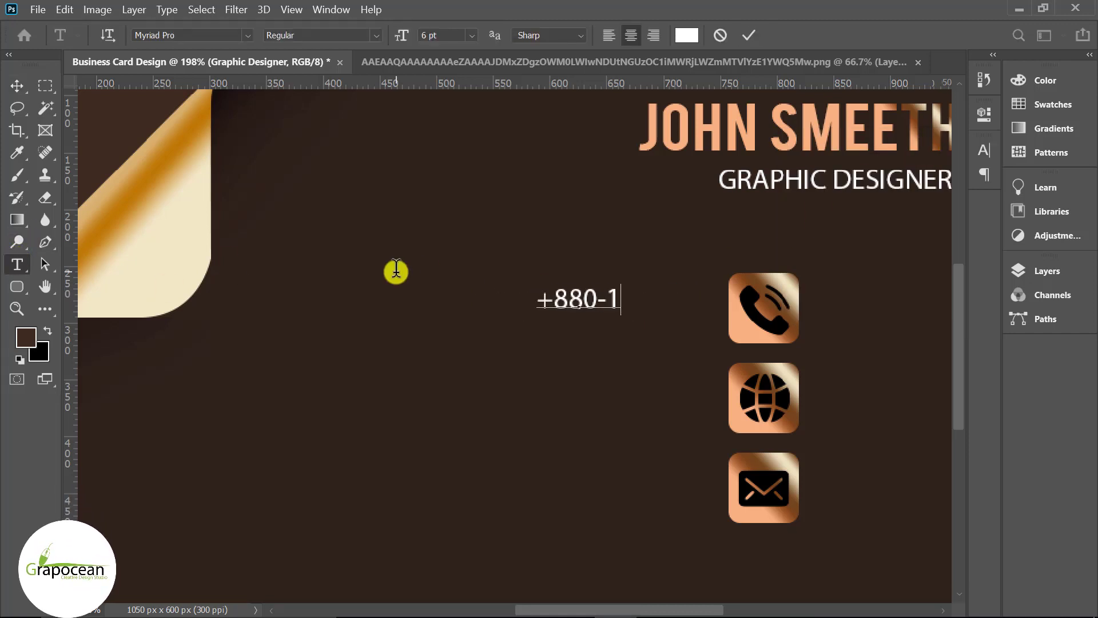
type("2222")
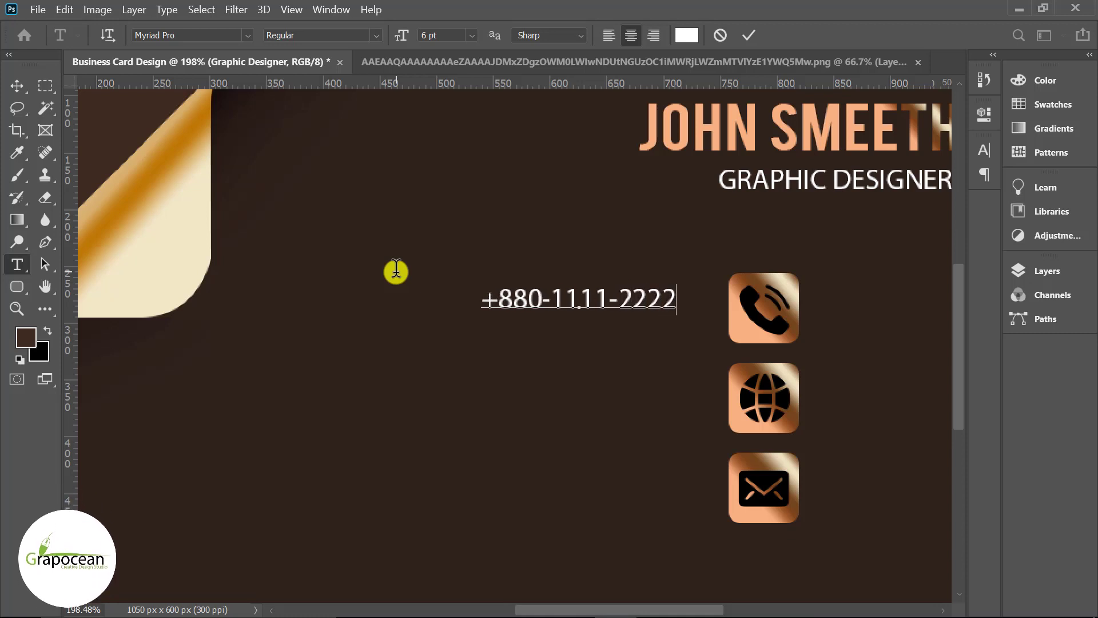
type("-3333")
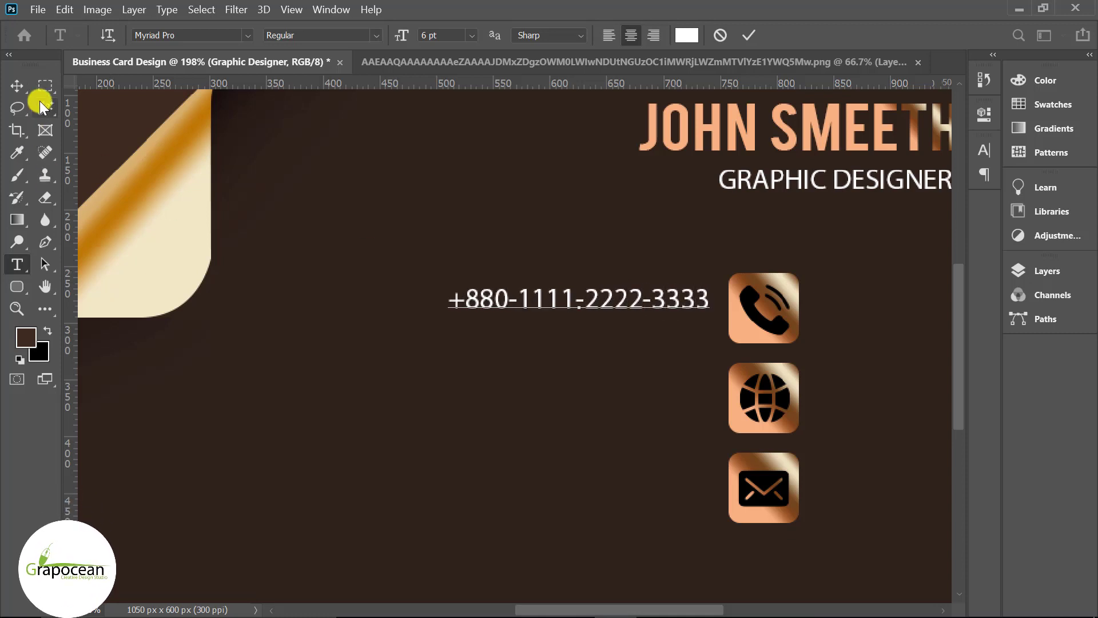
left_click(17, 85)
Step: Duplicate the phone line directly below itself and once more beside the globe icon
scroll(686, 309, "up", 2)
left_click_drag(658, 283, 663, 327)
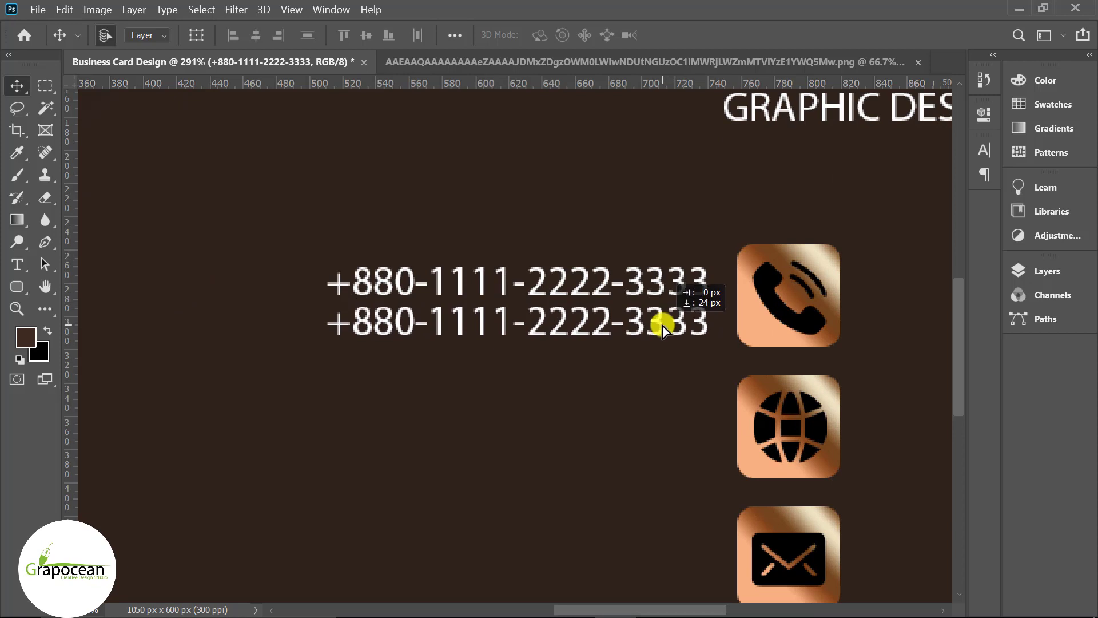
left_click_drag(672, 281, 672, 275)
left_click_drag(677, 318, 644, 404)
scroll(667, 453, "down", 1)
scroll(667, 454, "down", 3)
key("t")
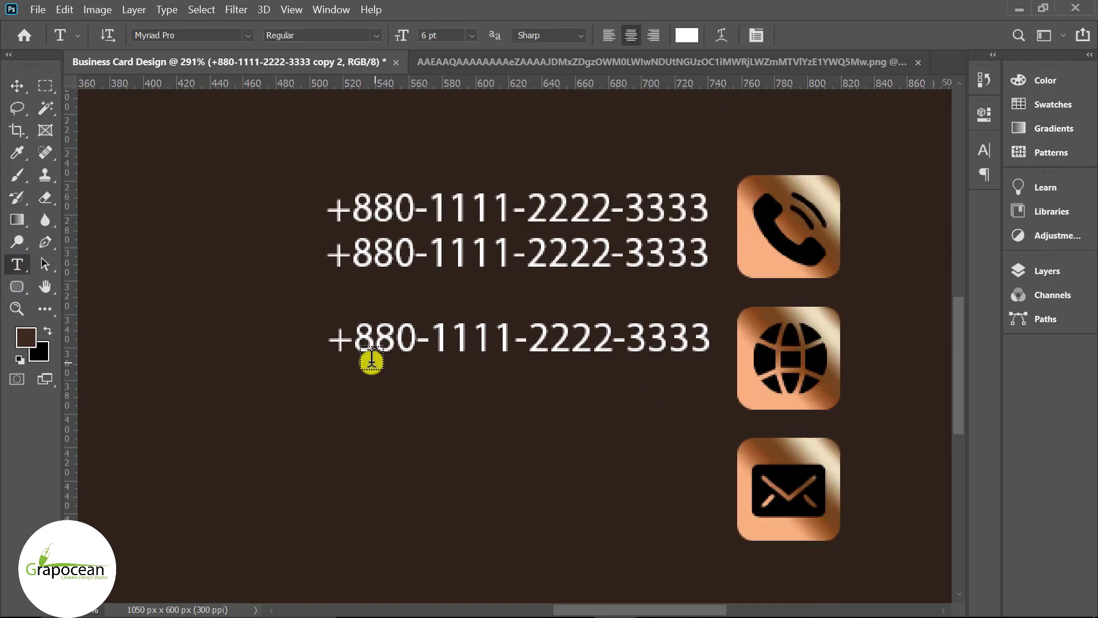
left_click(436, 346)
key("ctrl+a")
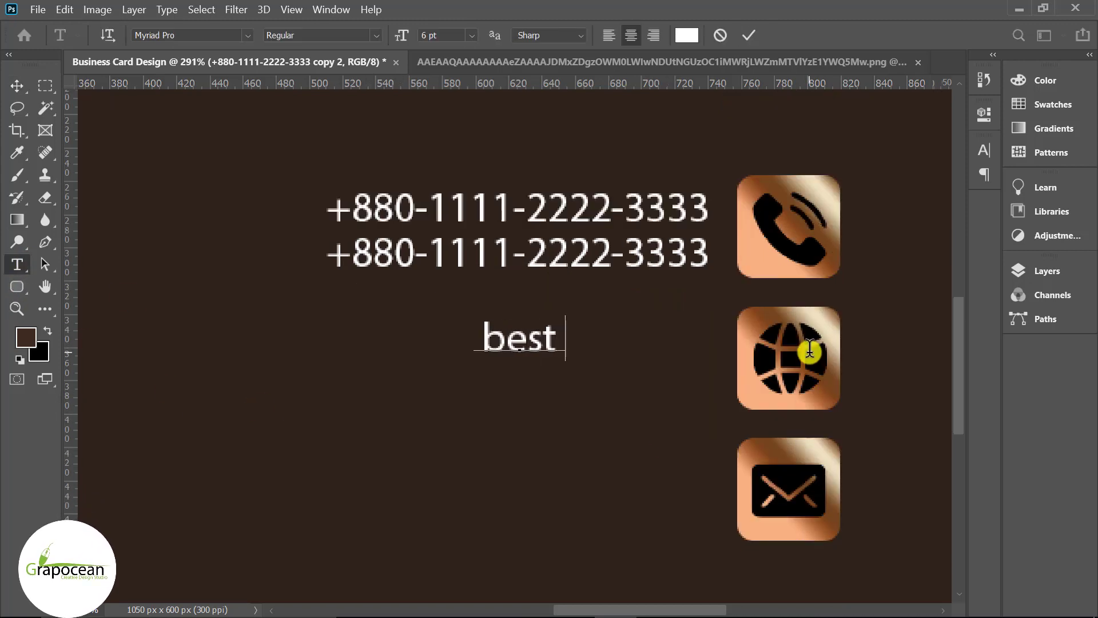
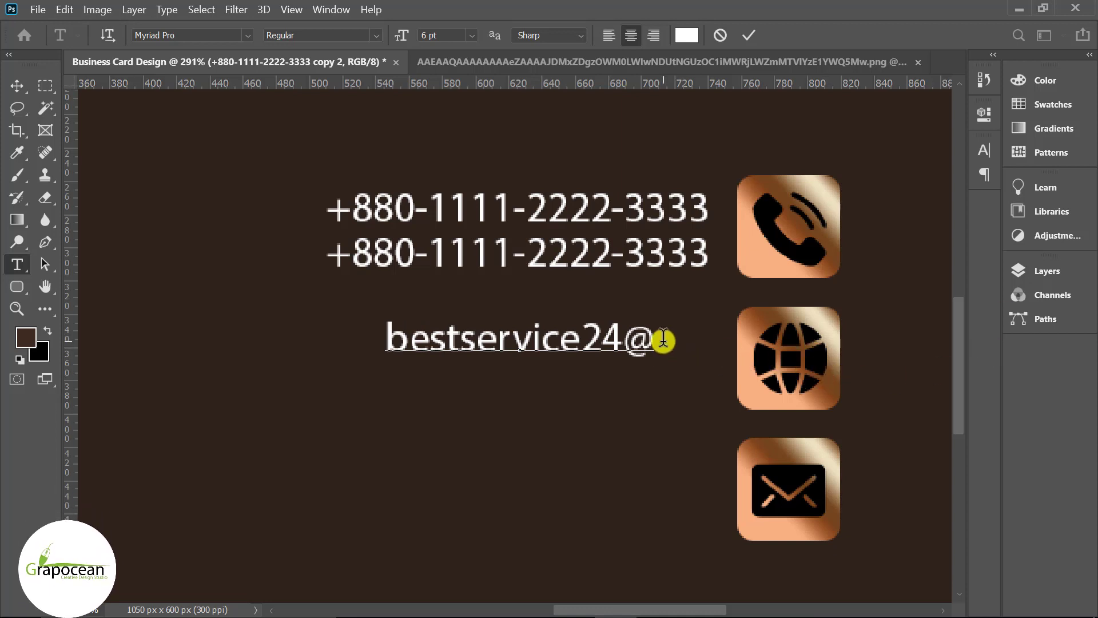
left_click_drag(663, 341, 189, 341)
key("BackSpace")
type("www.gra")
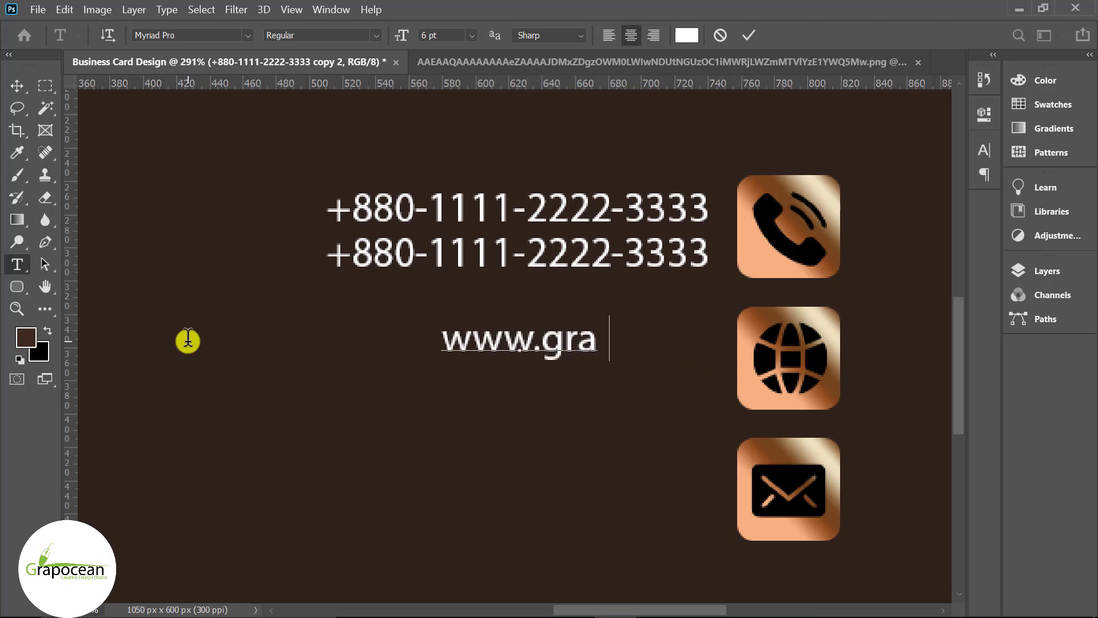
type("pocean.com")
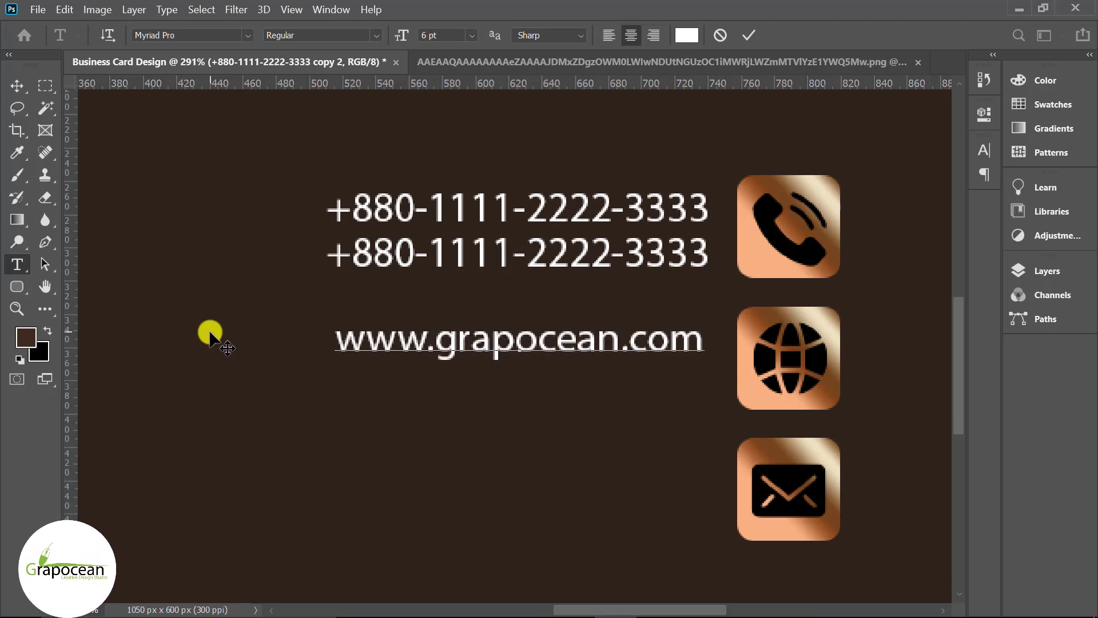
left_click(16, 86)
left_click_drag(480, 338, 482, 383)
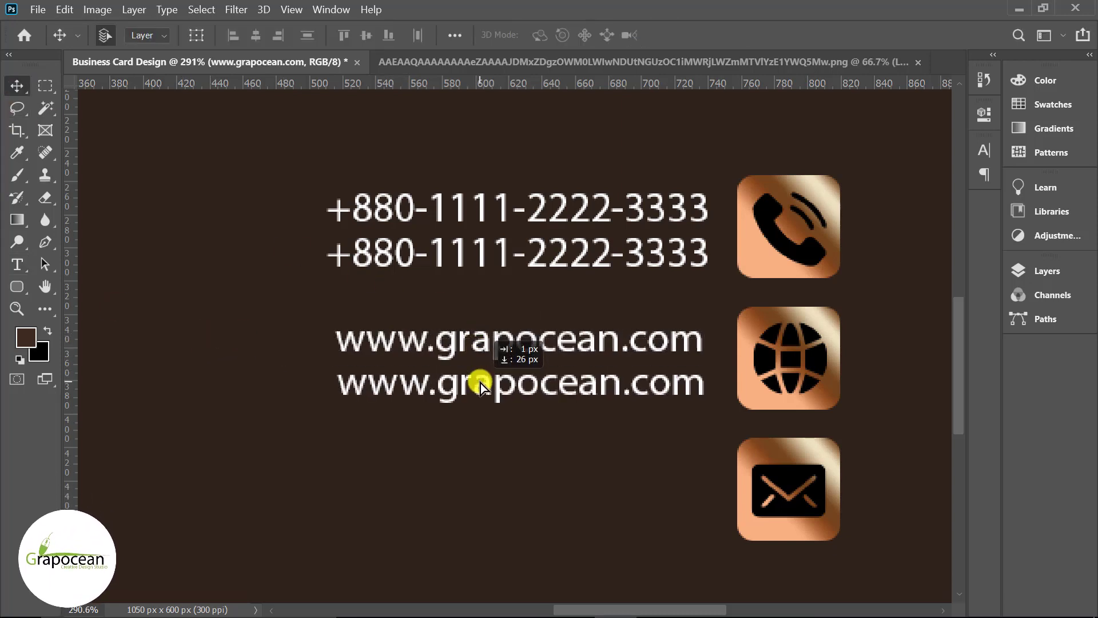
left_click_drag(335, 380, 797, 392)
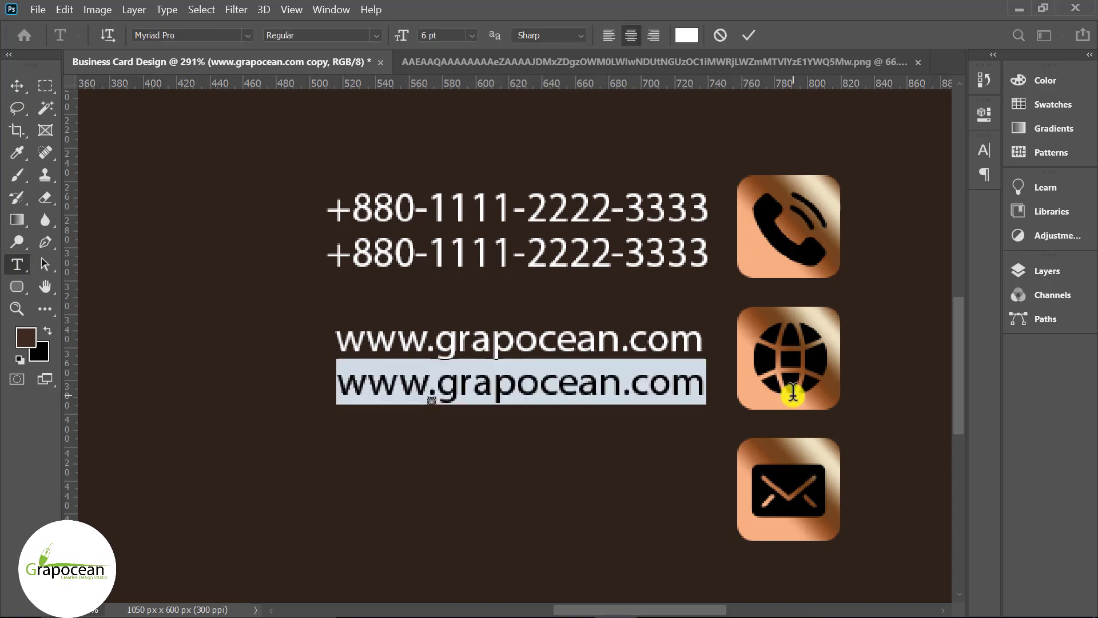
key("BackSpace")
type("www.your")
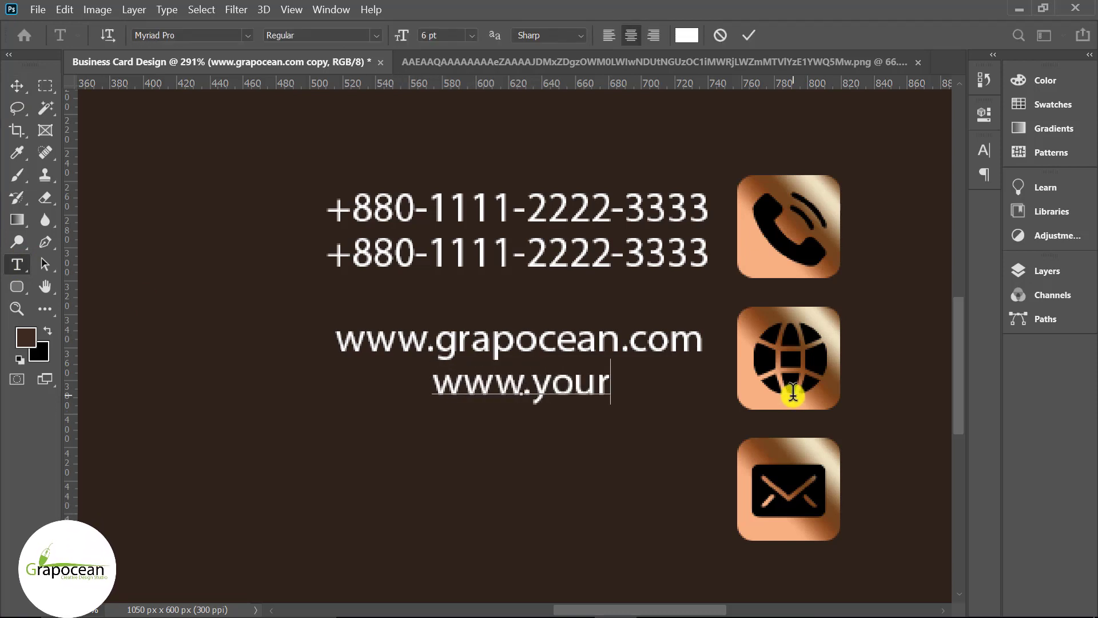
type("website")
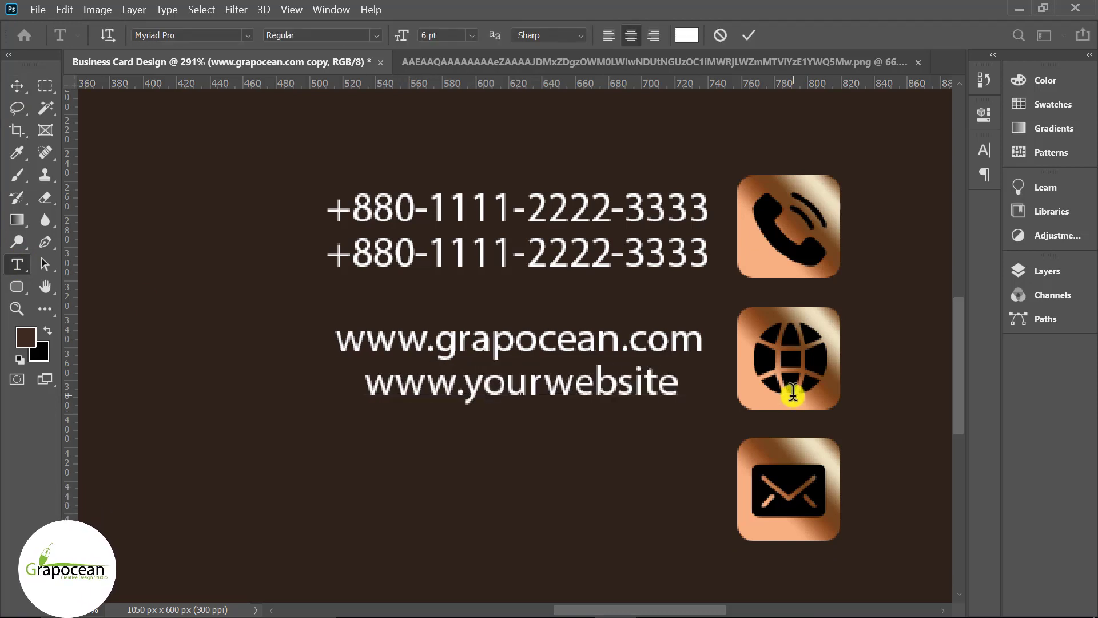
type(".com")
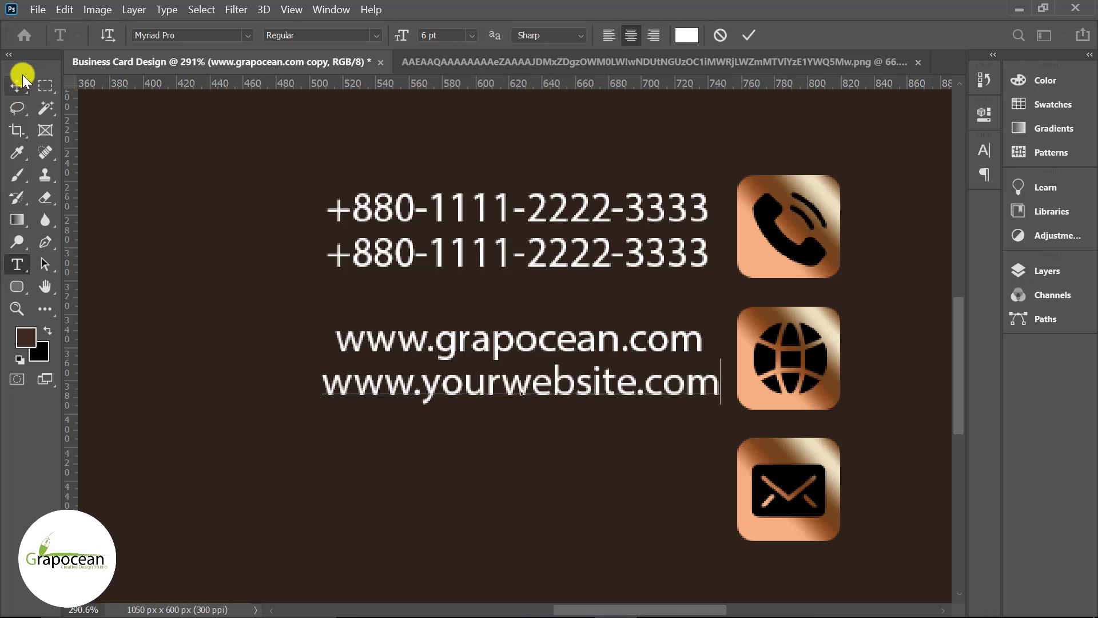
left_click(16, 86)
left_click_drag(535, 380, 554, 379)
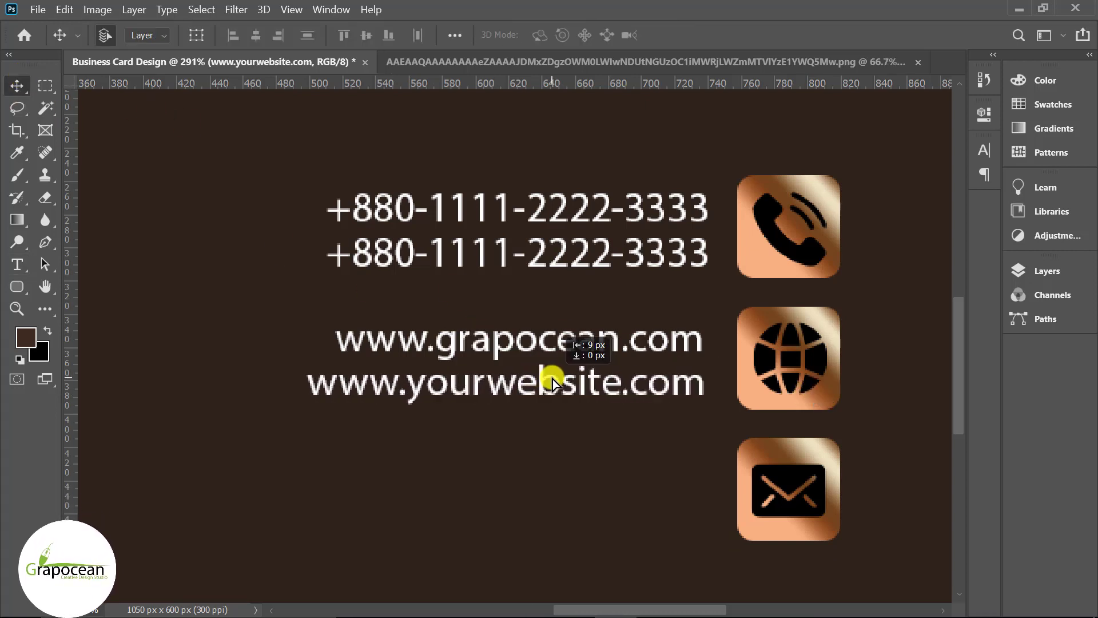
left_click_drag(629, 342, 634, 343)
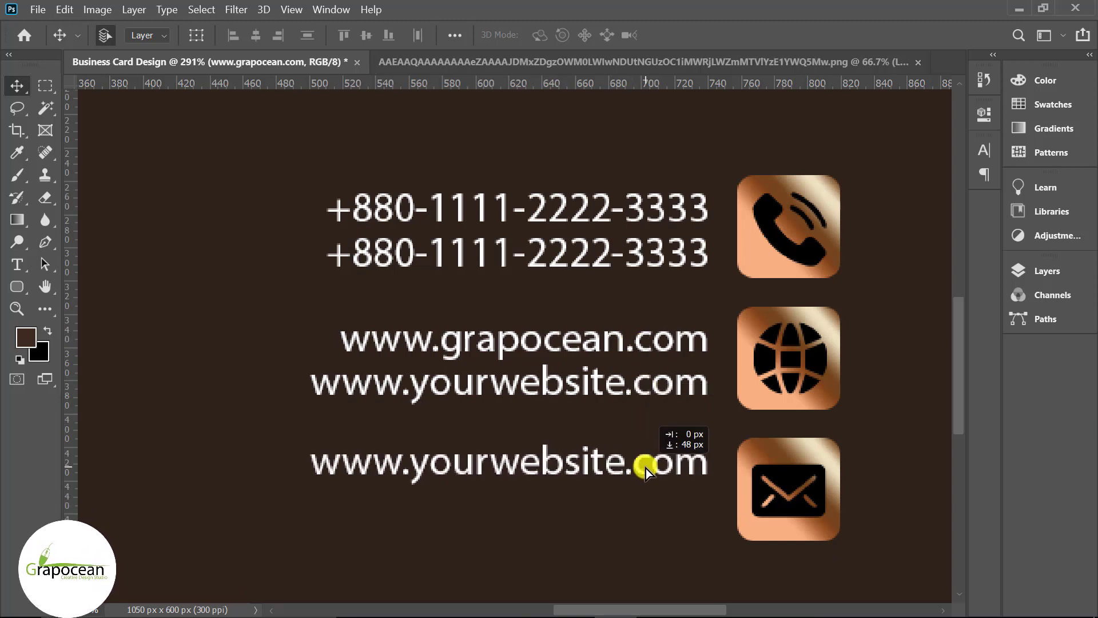
Step: Retype the line by the envelope icon as the business e-mail address
scroll(663, 456, "down", 2)
mouse_move(649, 395)
left_mouse_down()
mouse_move(646, 463)
mouse_move(633, 412)
mouse_move(633, 432)
left_mouse_up()
key("ctrl+z")
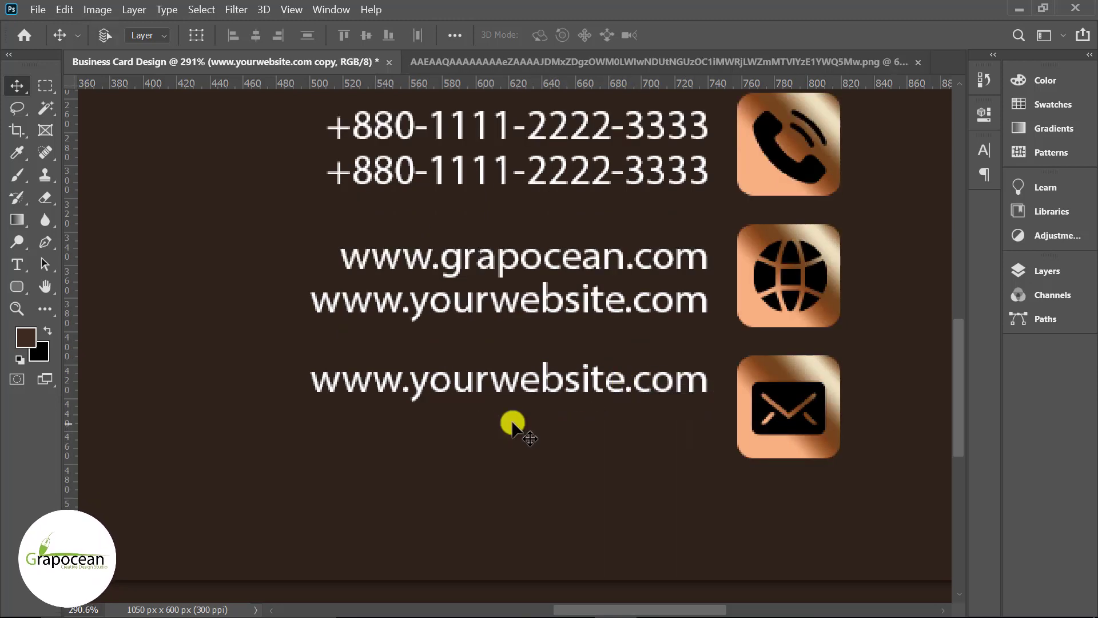
left_click(11, 266)
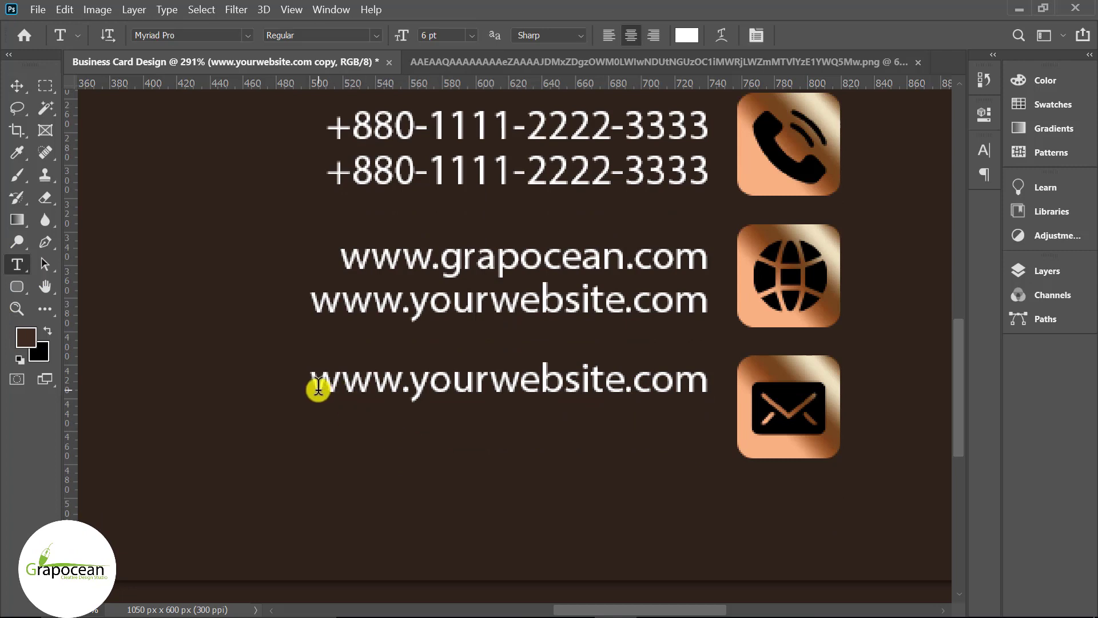
left_click_drag(318, 388, 825, 398)
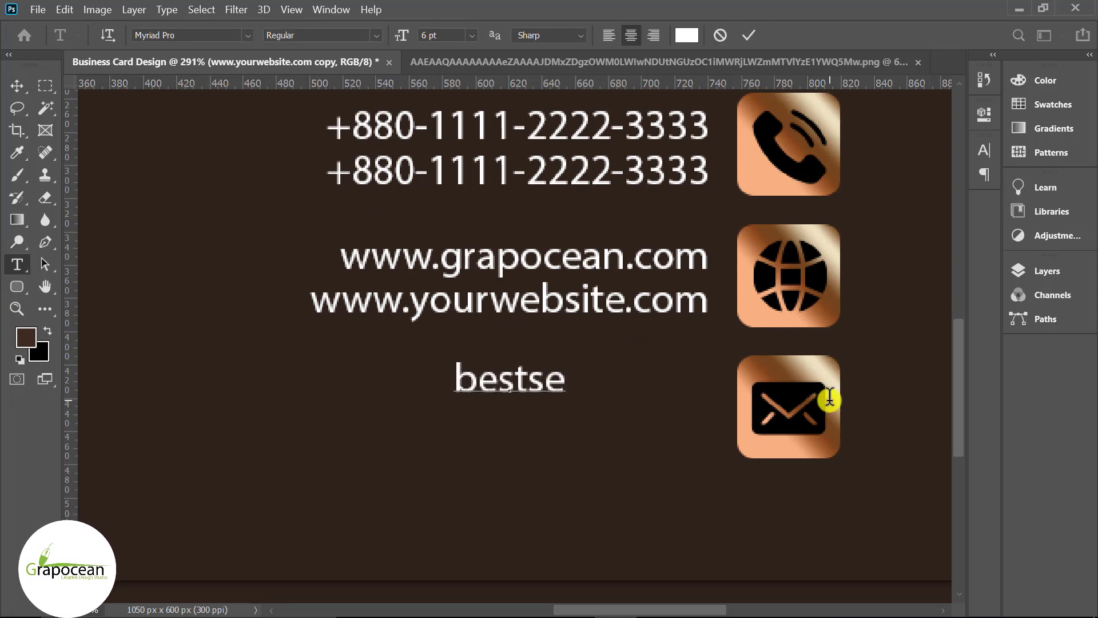
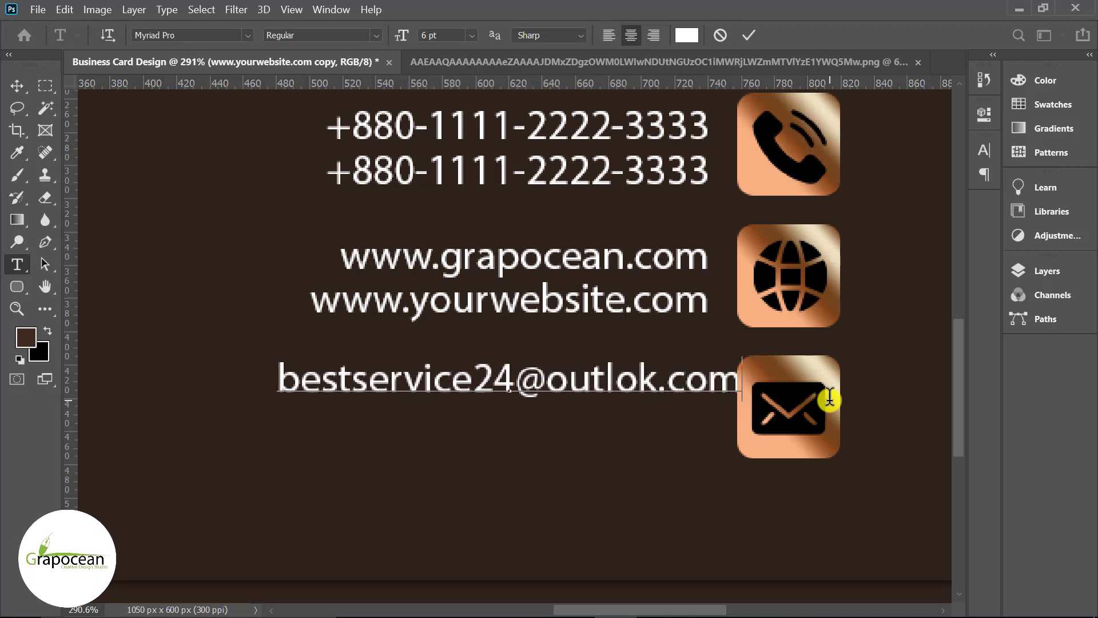
key("Left")
key("Left")
key("Left")
key("Left")
key("Left")
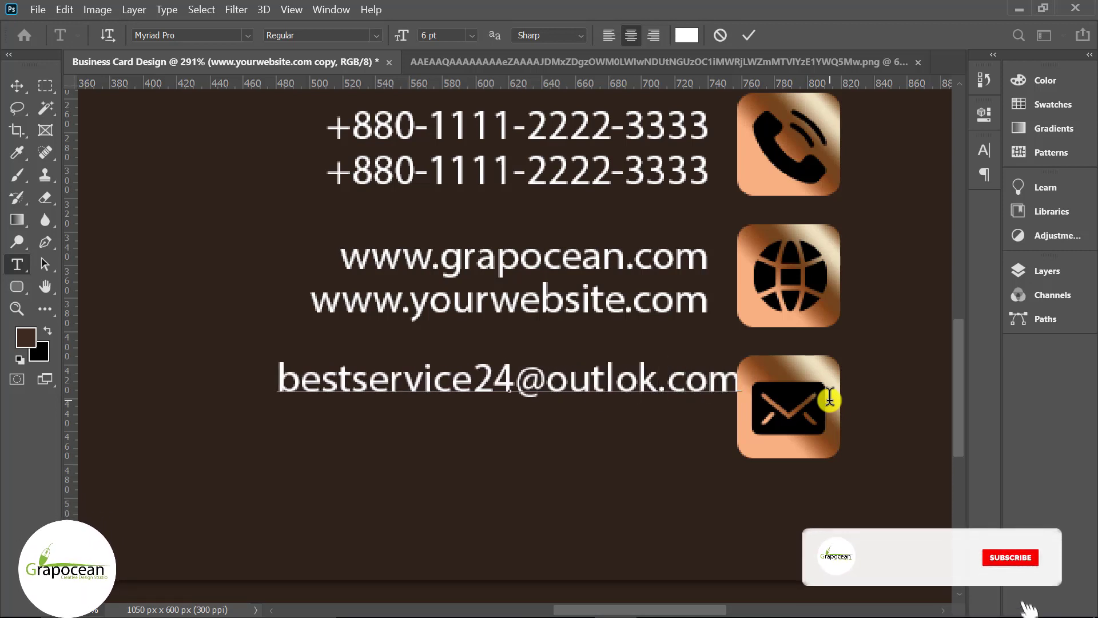
type("o")
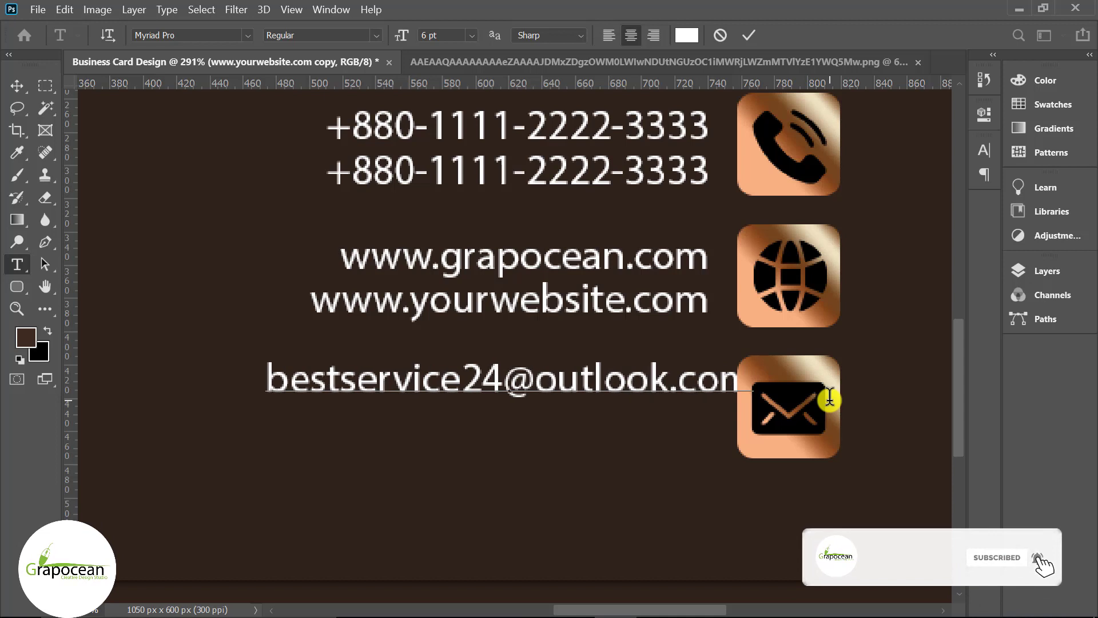
left_click(18, 90)
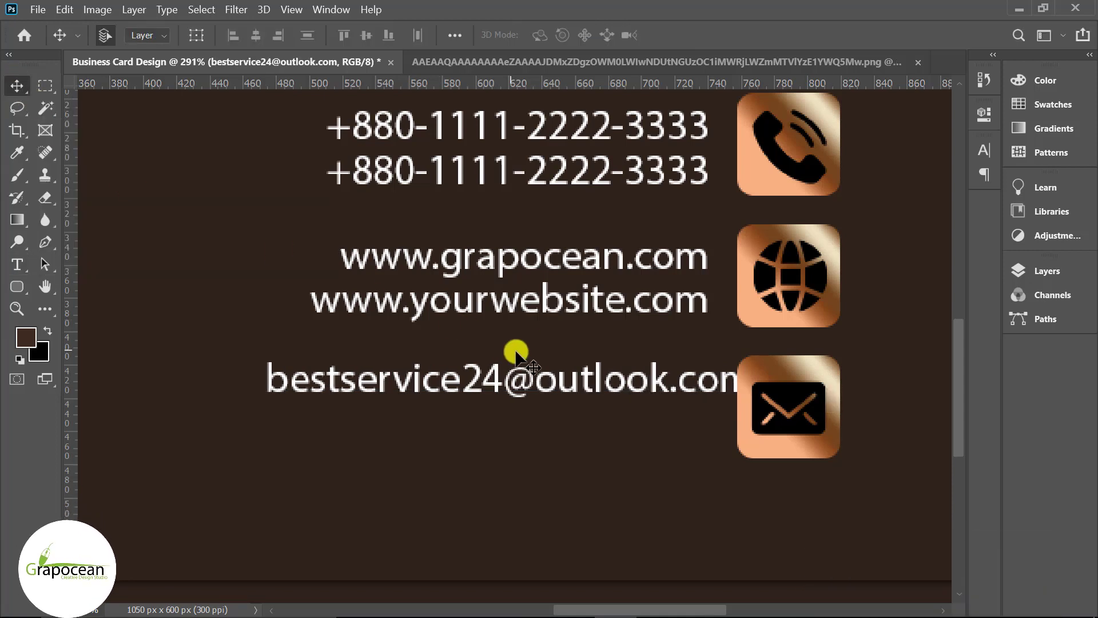
Step: Duplicate the e-mail line below, retype it as a second e-mail address, and right-align both
left_click_drag(517, 380, 478, 380)
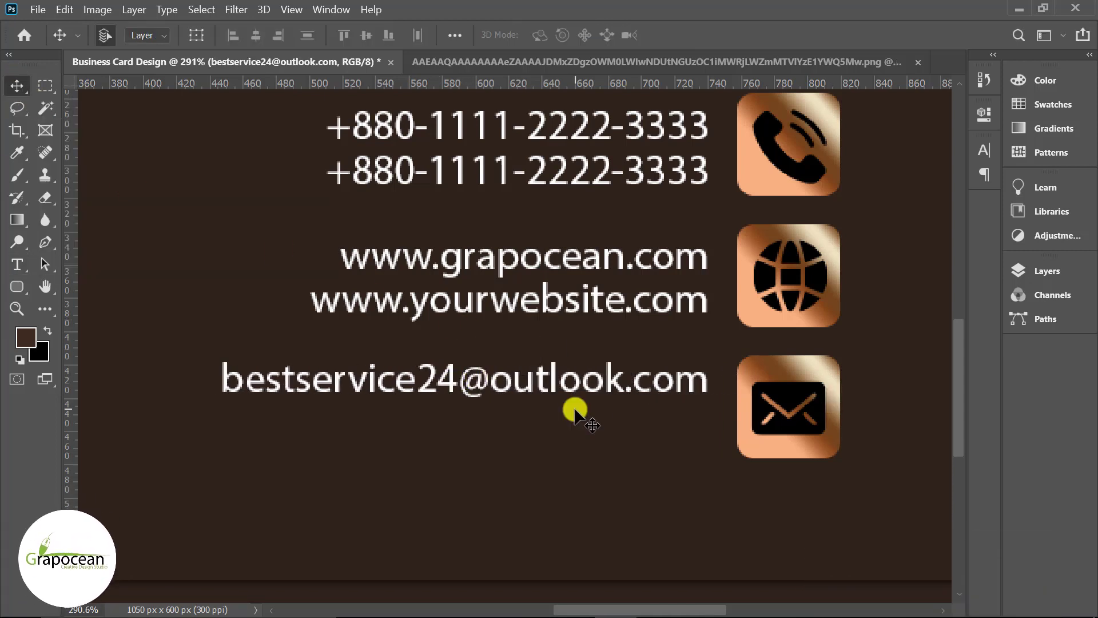
left_click_drag(576, 412, 582, 431, "alt")
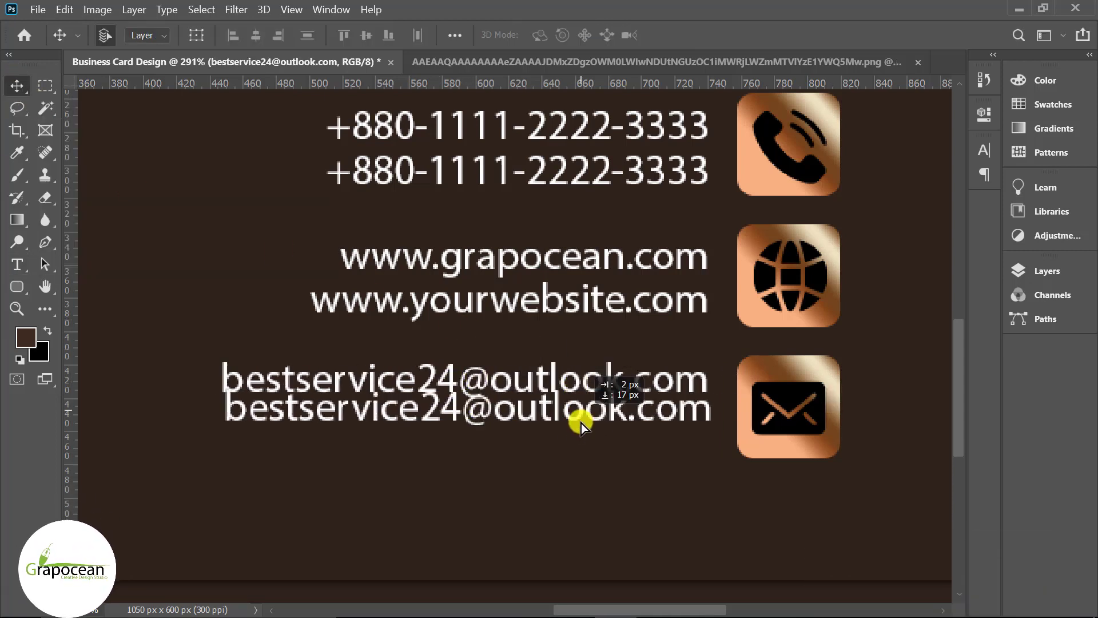
left_click(16, 265)
left_click(488, 429)
key("ctrl+a")
key("BackSpace")
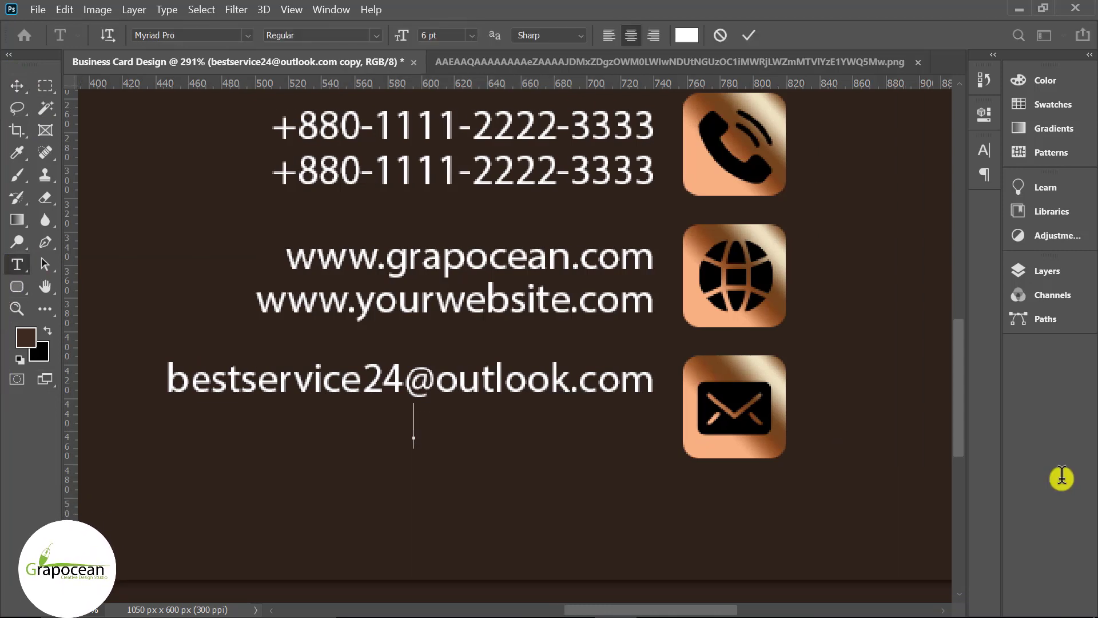
type("uremail")
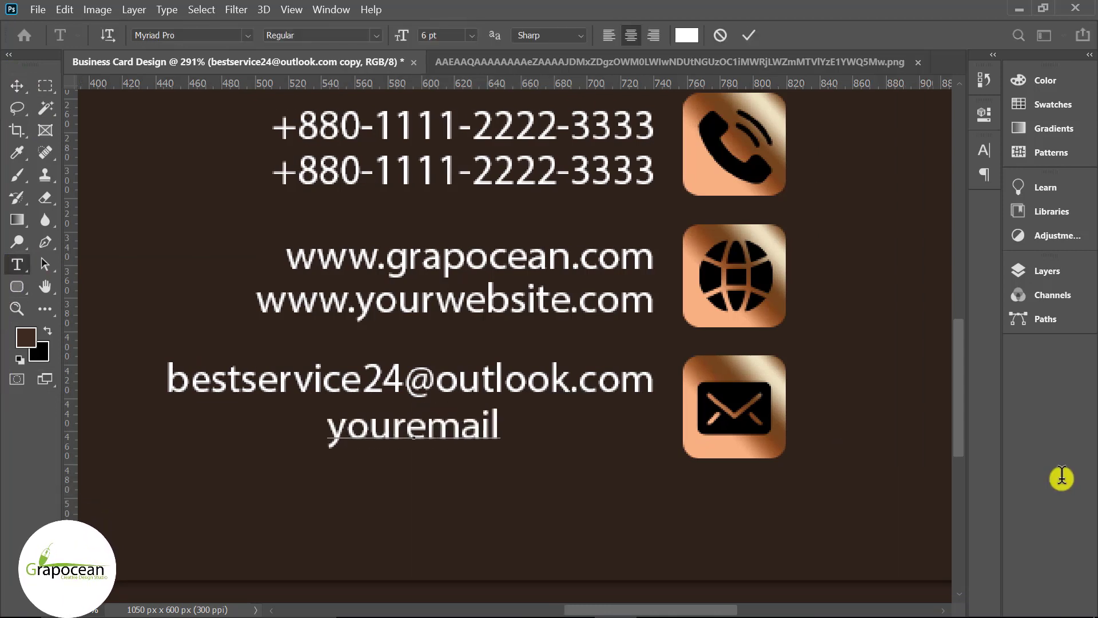
type("@g")
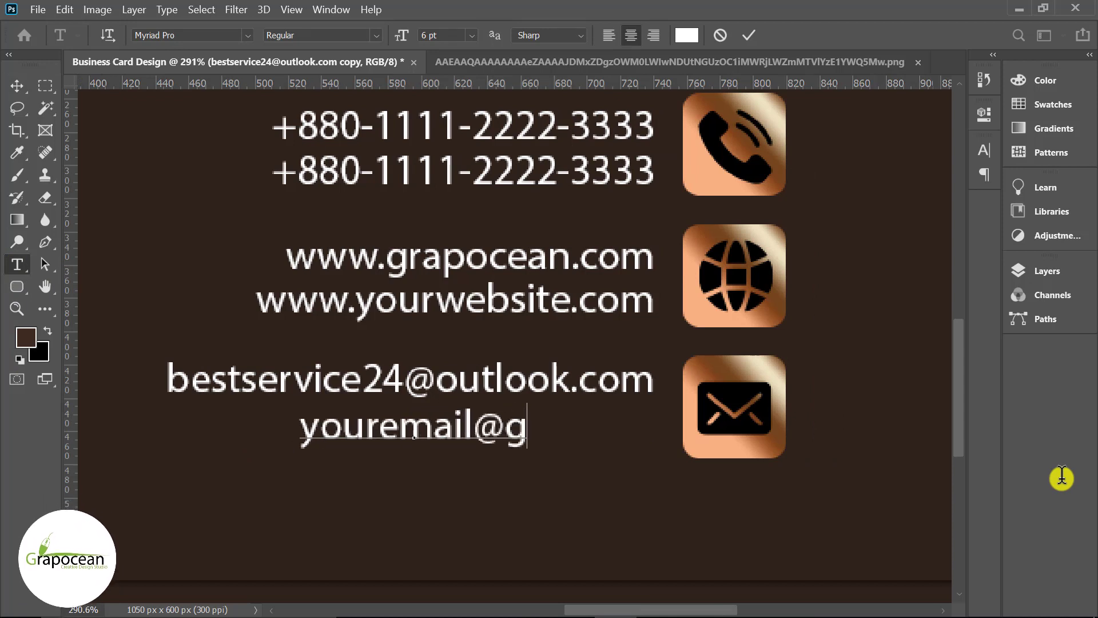
type("mail.copm")
key("BackSpace")
key("BackSpace")
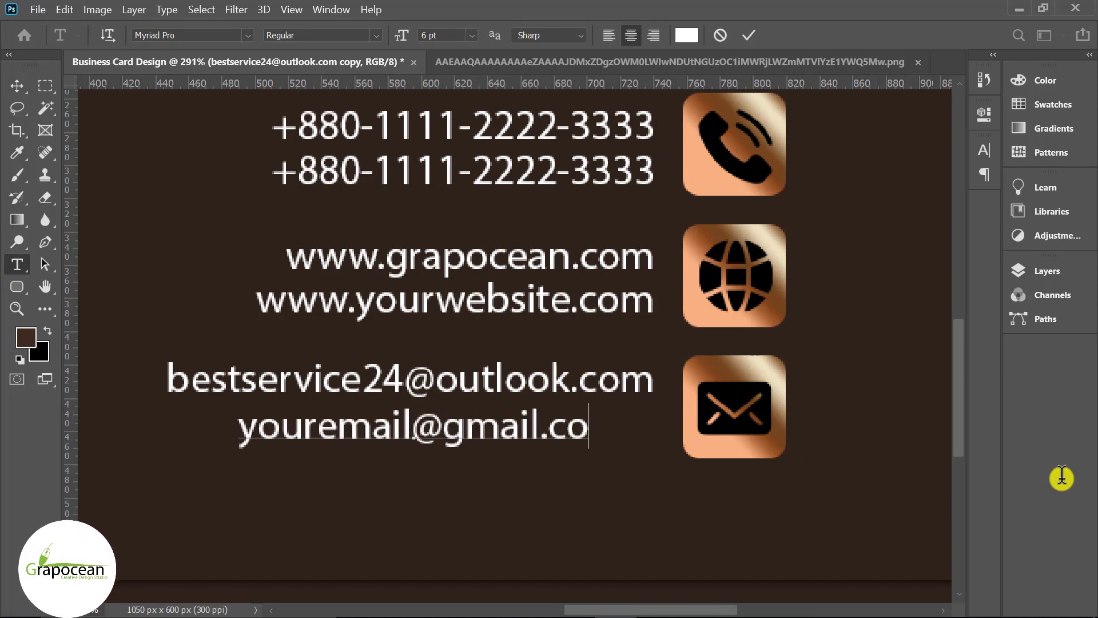
type("m")
left_click(28, 84)
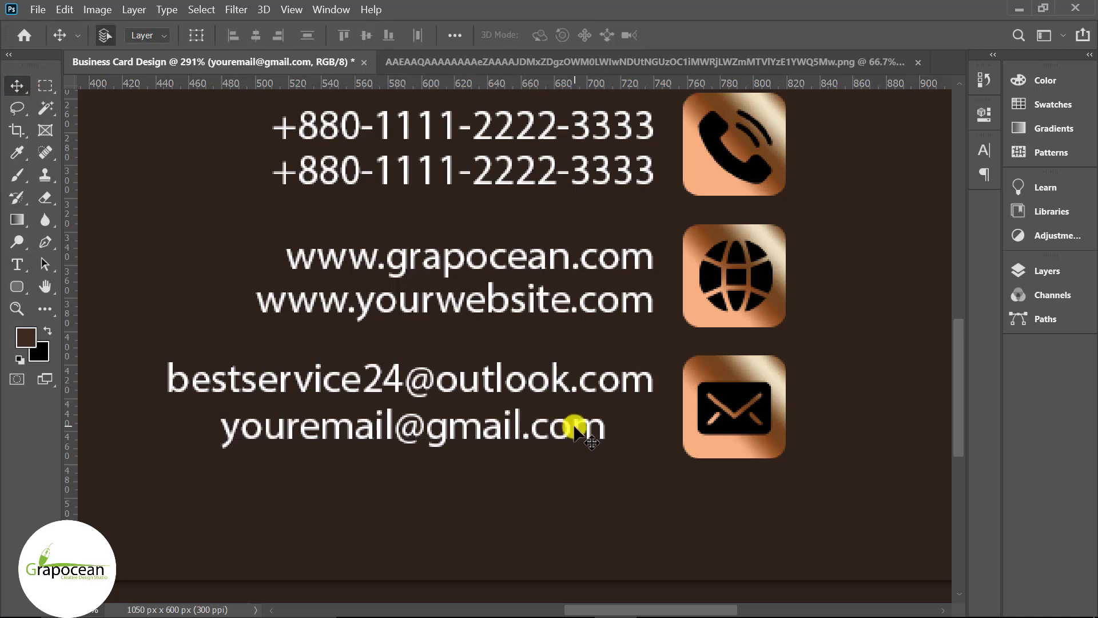
left_click_drag(575, 430, 622, 431)
key("ctrl+0")
Step: Locate the Rectangle 1 copy inner panel layer in the Layers panel and hide it
scroll(761, 464, "down", 2)
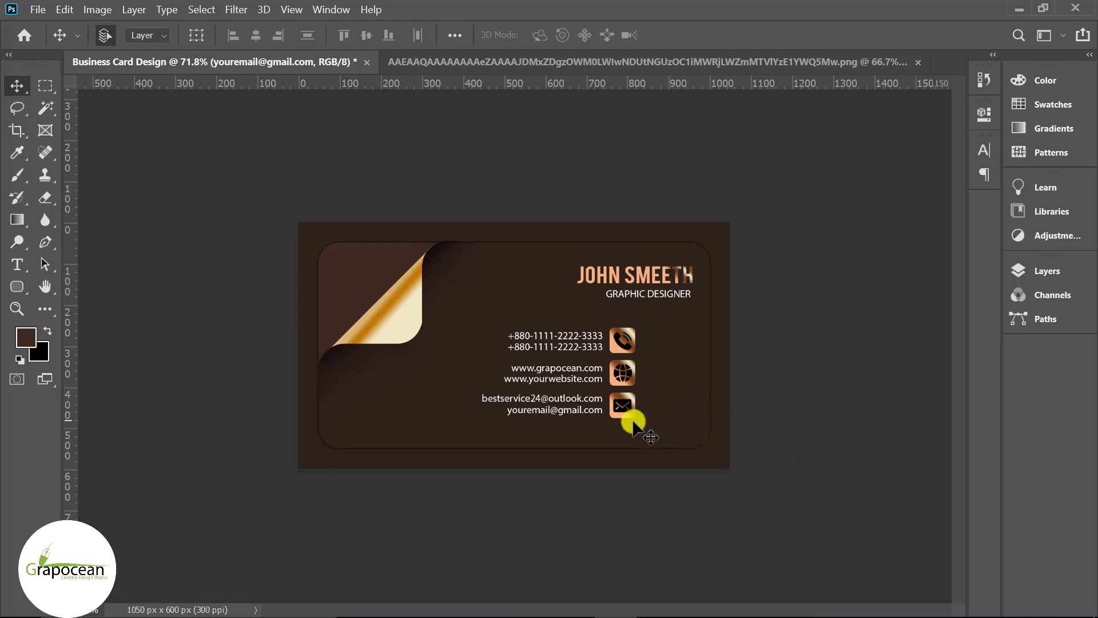
left_click(415, 384)
left_click(1047, 270)
scroll(875, 420, "up", 1)
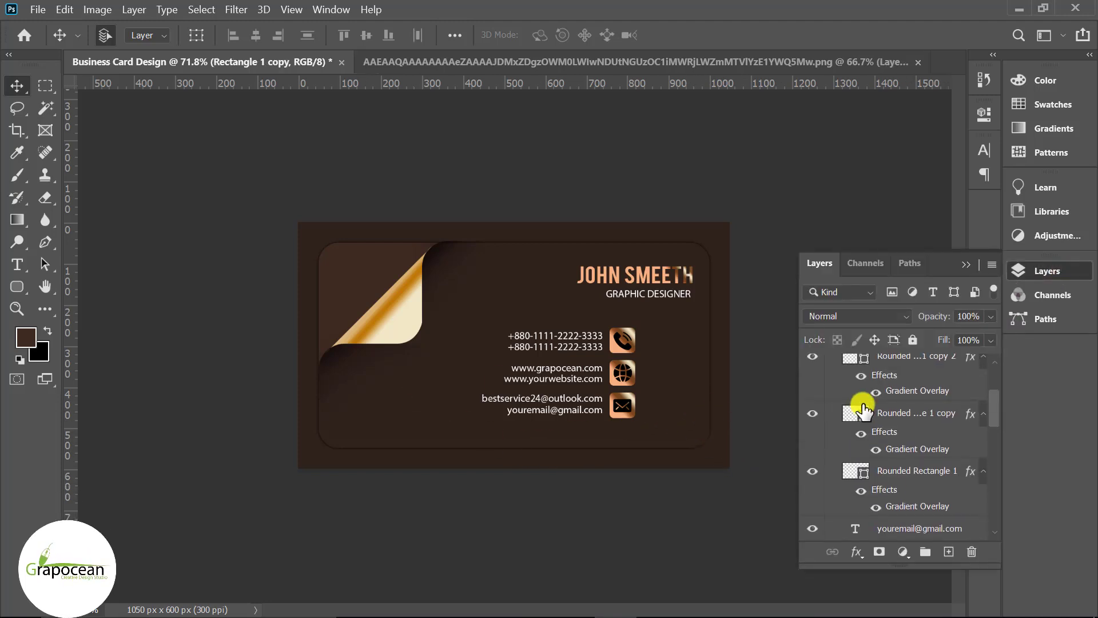
scroll(867, 412, "down", 3)
scroll(870, 422, "down", 3)
scroll(823, 486, "down", 3)
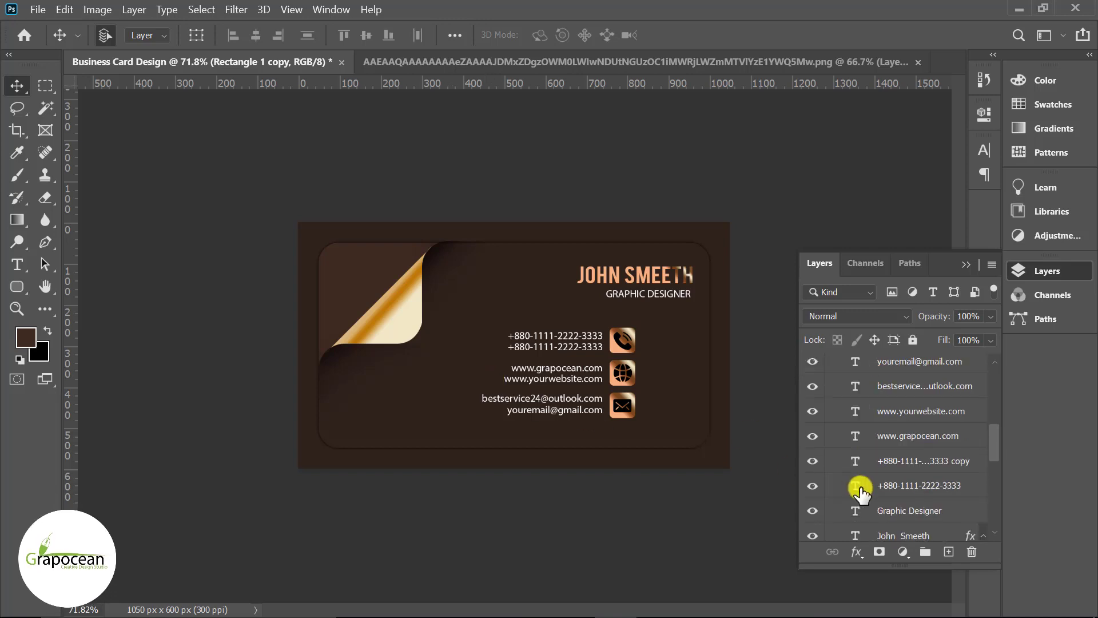
scroll(863, 492, "down", 2)
scroll(862, 493, "down", 3)
left_click(812, 443)
left_click(812, 444)
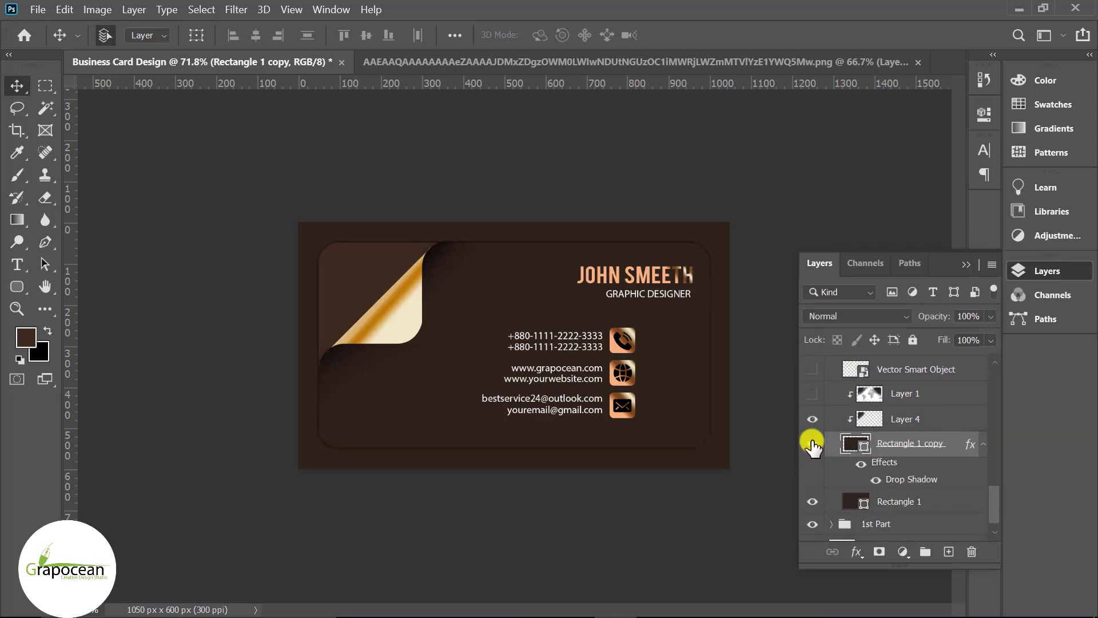
left_click(813, 443)
left_click(812, 443)
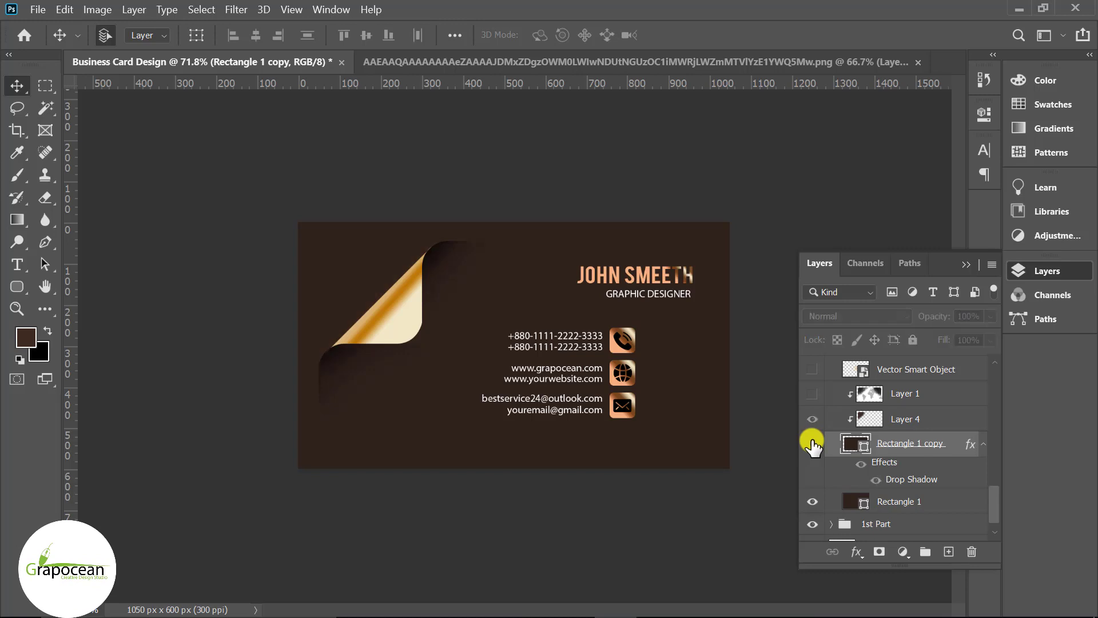
left_click(813, 443)
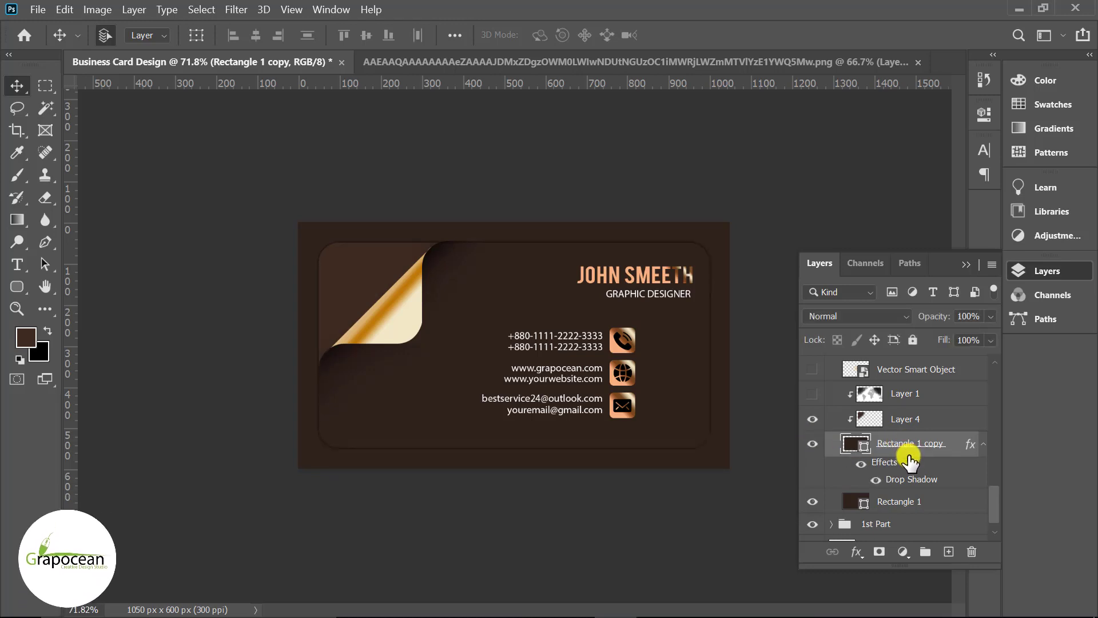
Step: Drag the world map into the business card as a layer over the inner panel
left_click(540, 57)
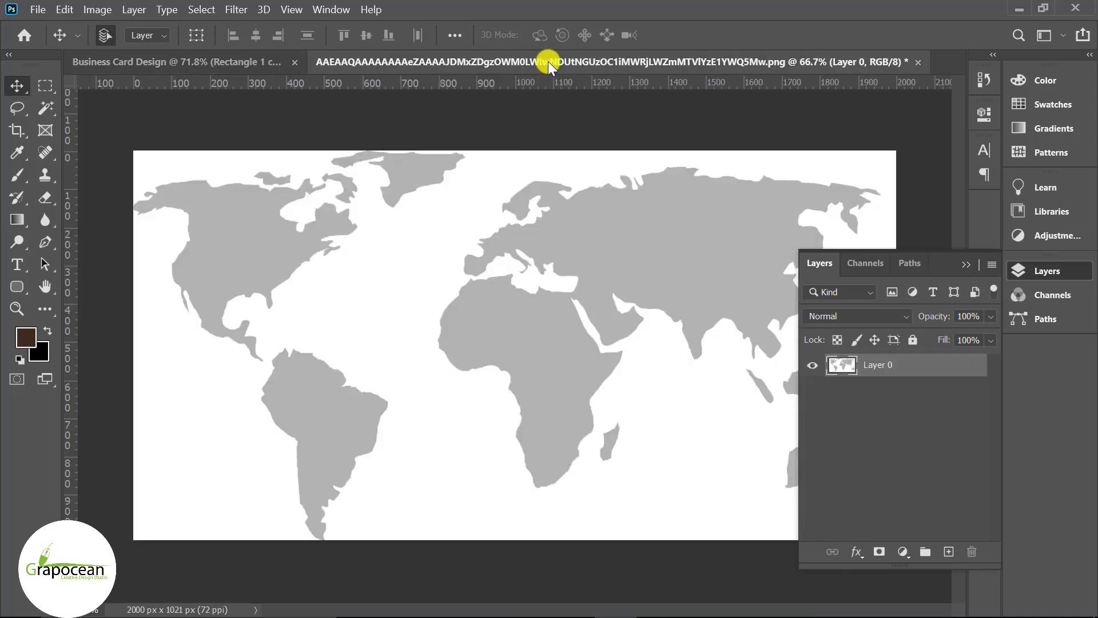
left_click_drag(439, 186, 569, 421)
scroll(973, 504, "down", 2)
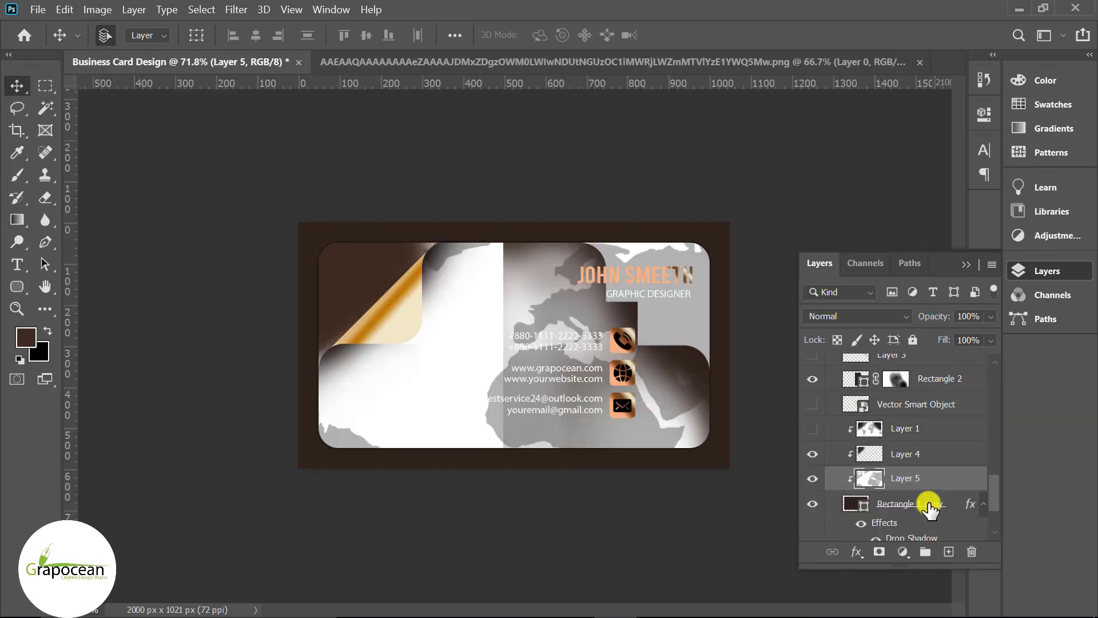
scroll(911, 486, "down", 1)
scroll(911, 481, "down", 1)
right_click(912, 432)
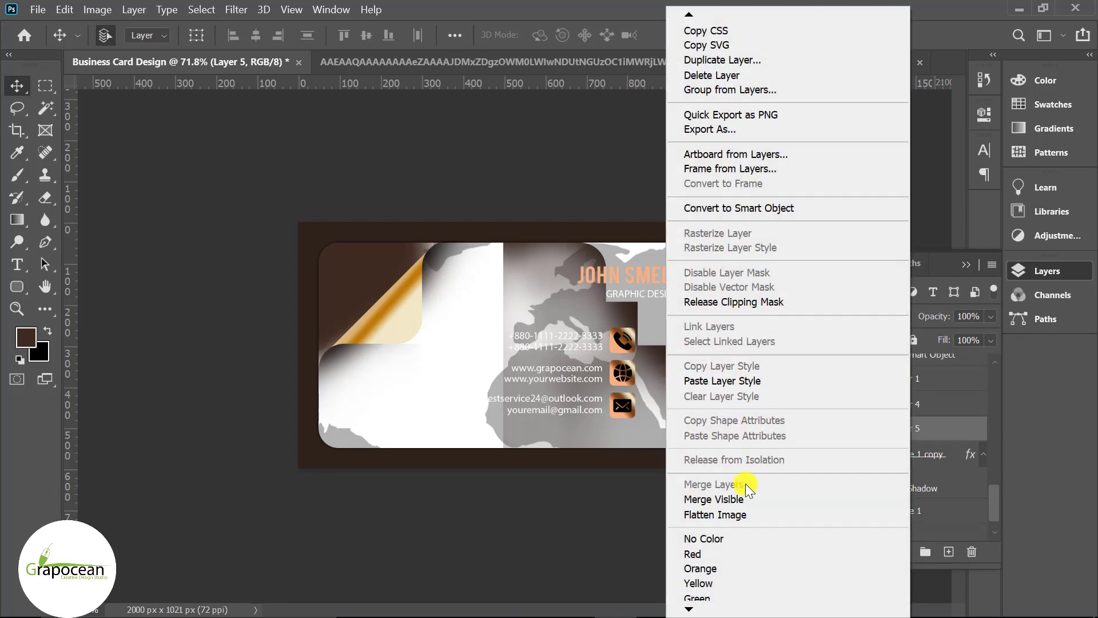
left_click(586, 524)
left_click(813, 454)
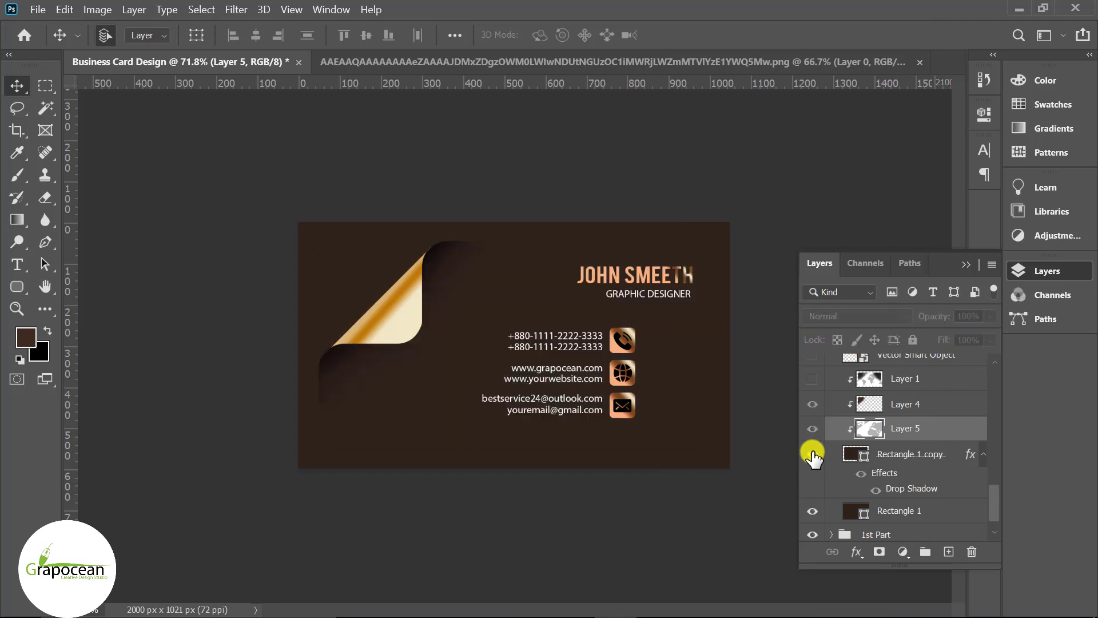
Step: Set the map layer's blend mode to Divide and compare it against the other layers
left_click(866, 313)
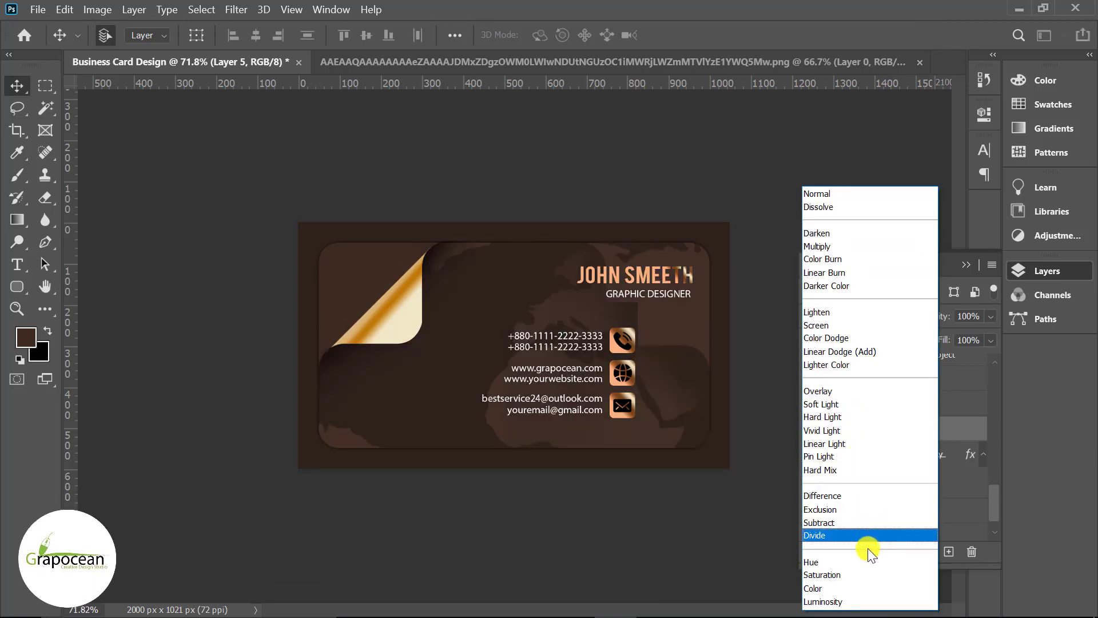
left_click(855, 536)
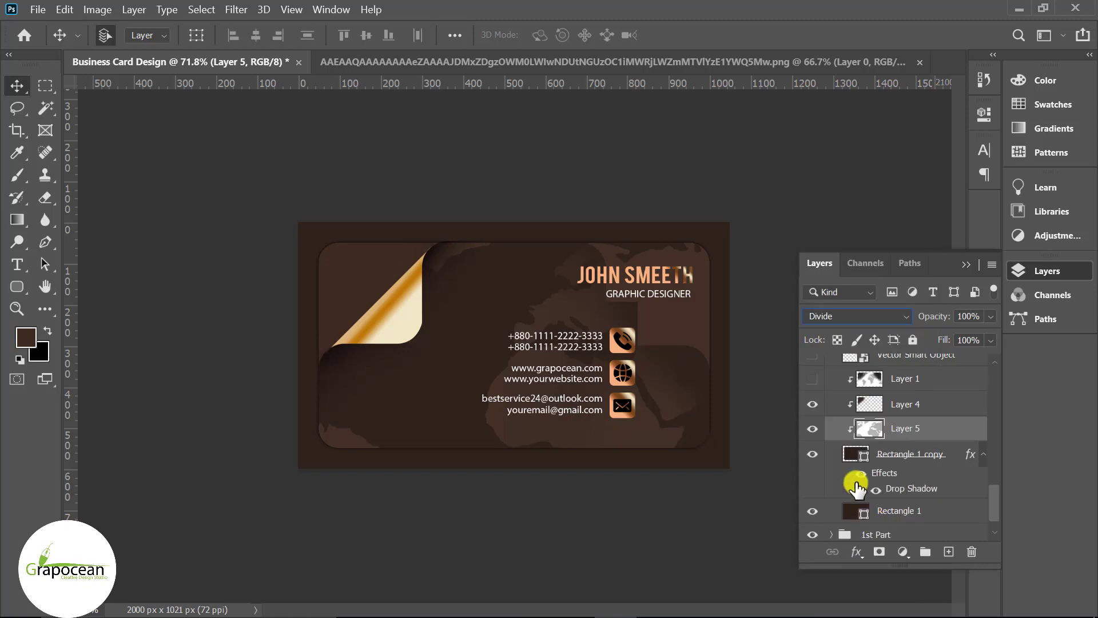
left_click(813, 379)
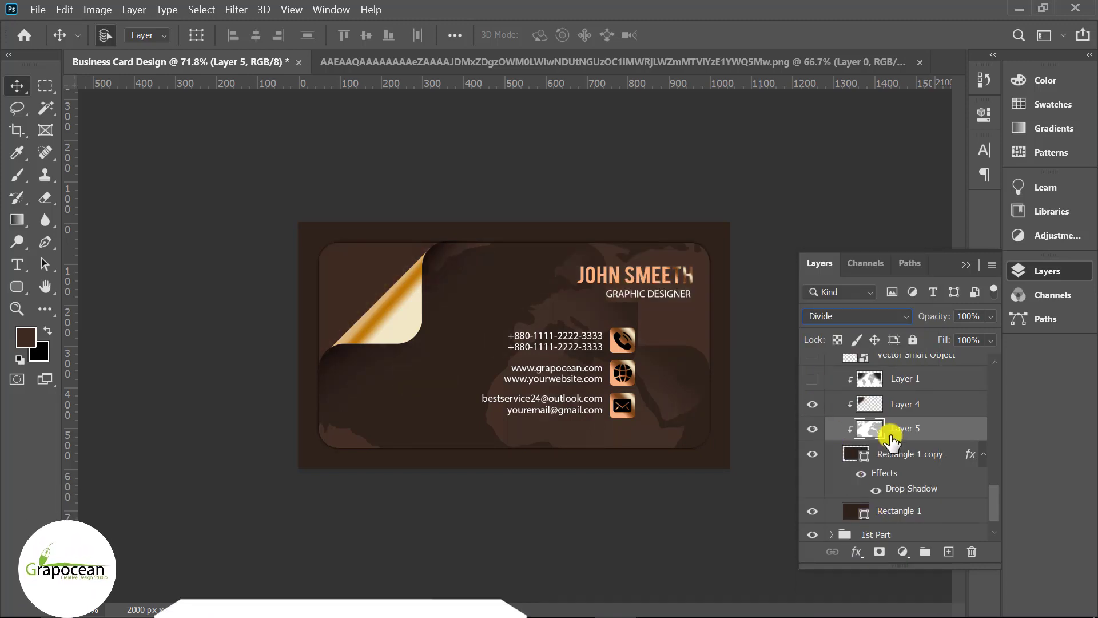
left_click(813, 454)
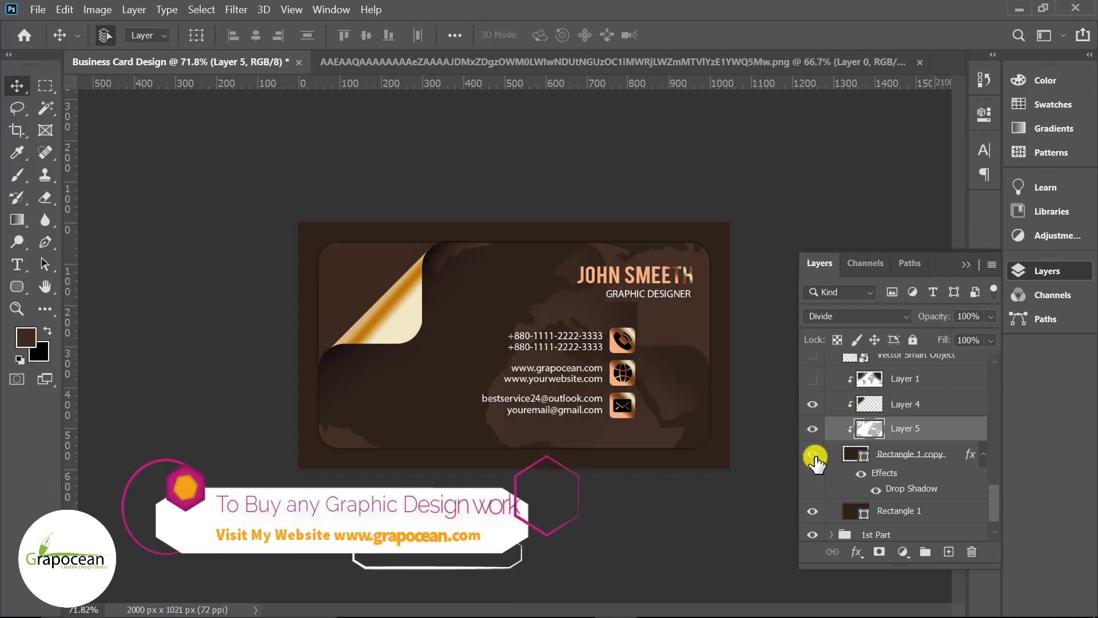
scroll(833, 472, "down", 1)
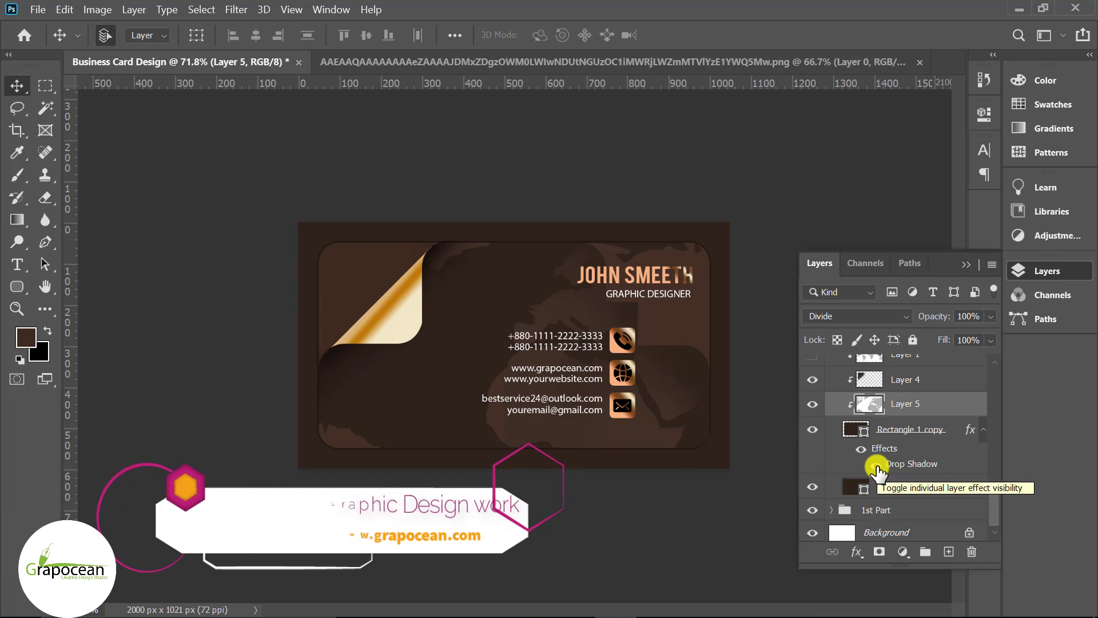
left_click(683, 382)
left_click(812, 366)
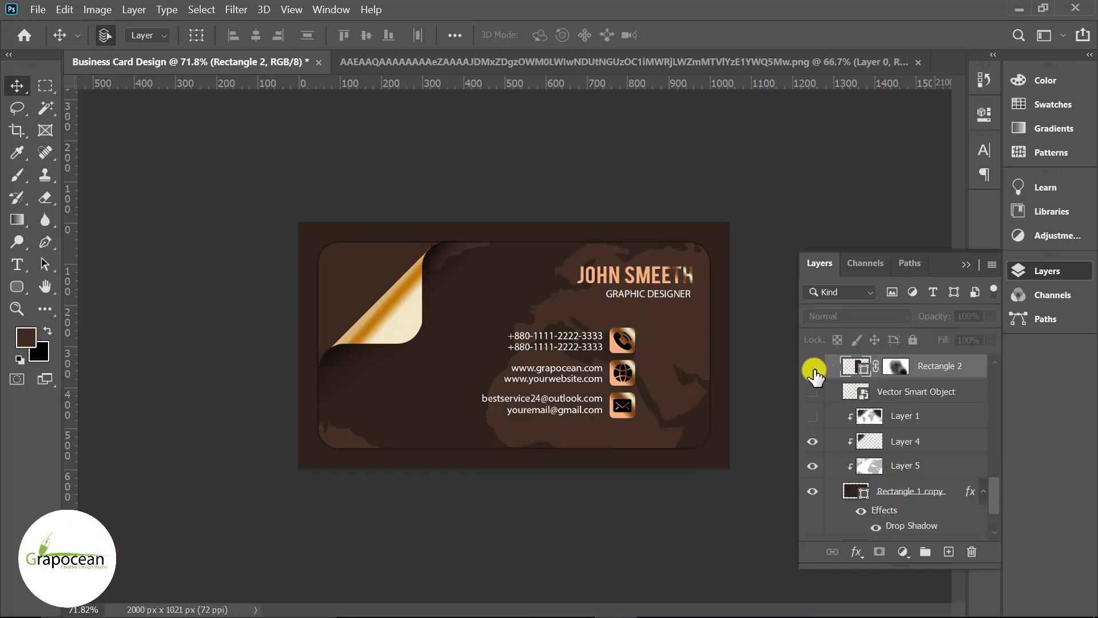
left_click(812, 366)
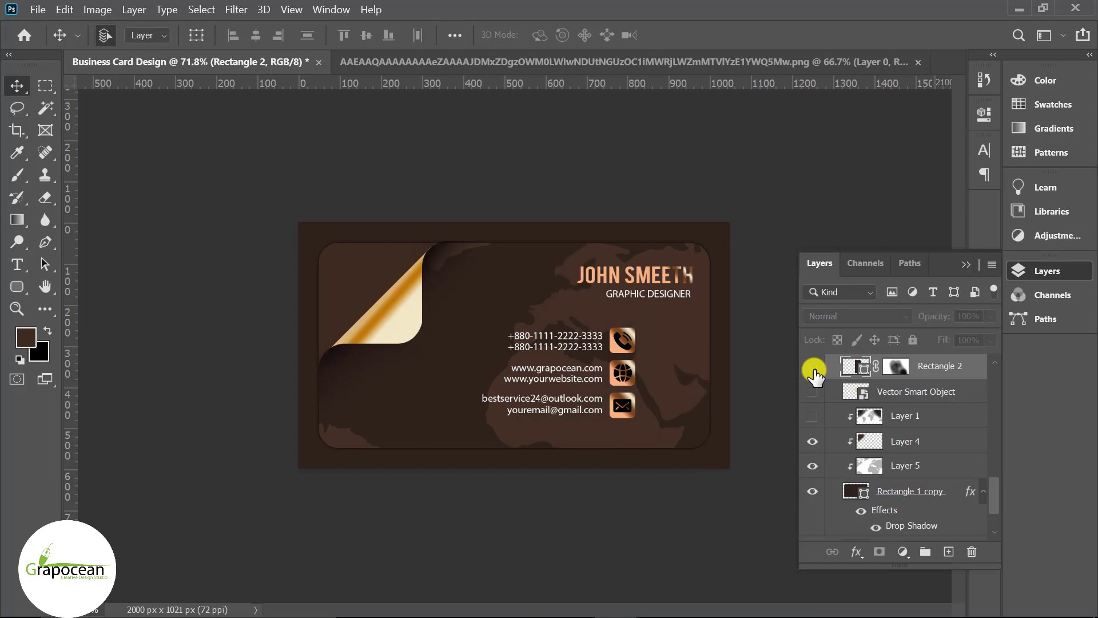
Step: Lower the map layer to 42% opacity and scale it to about 74%
left_click(937, 467)
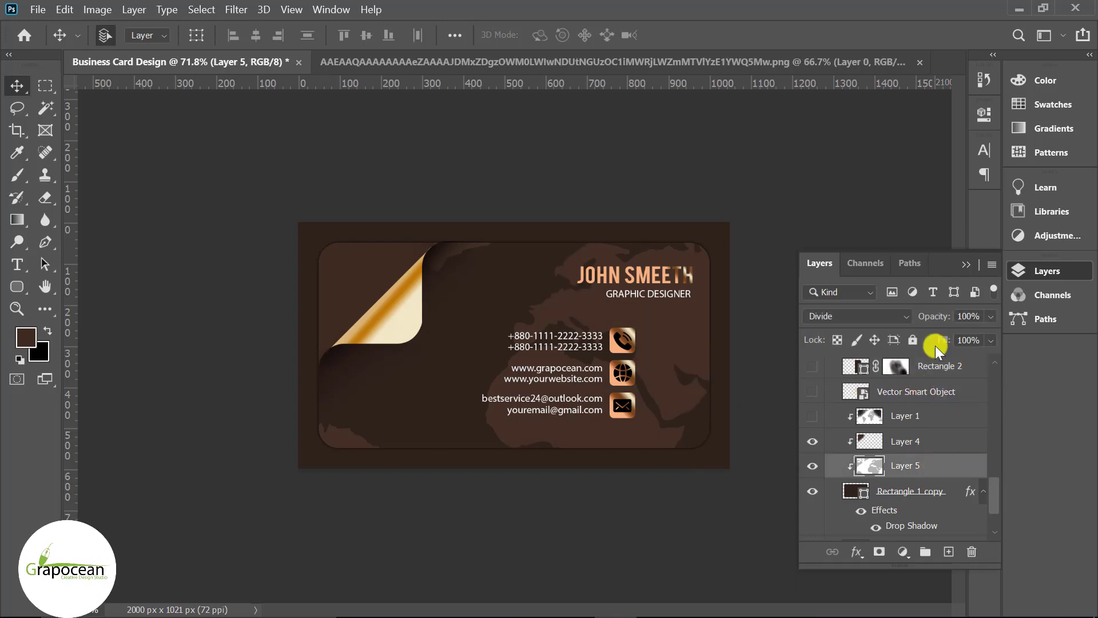
left_click_drag(983, 325, 944, 339)
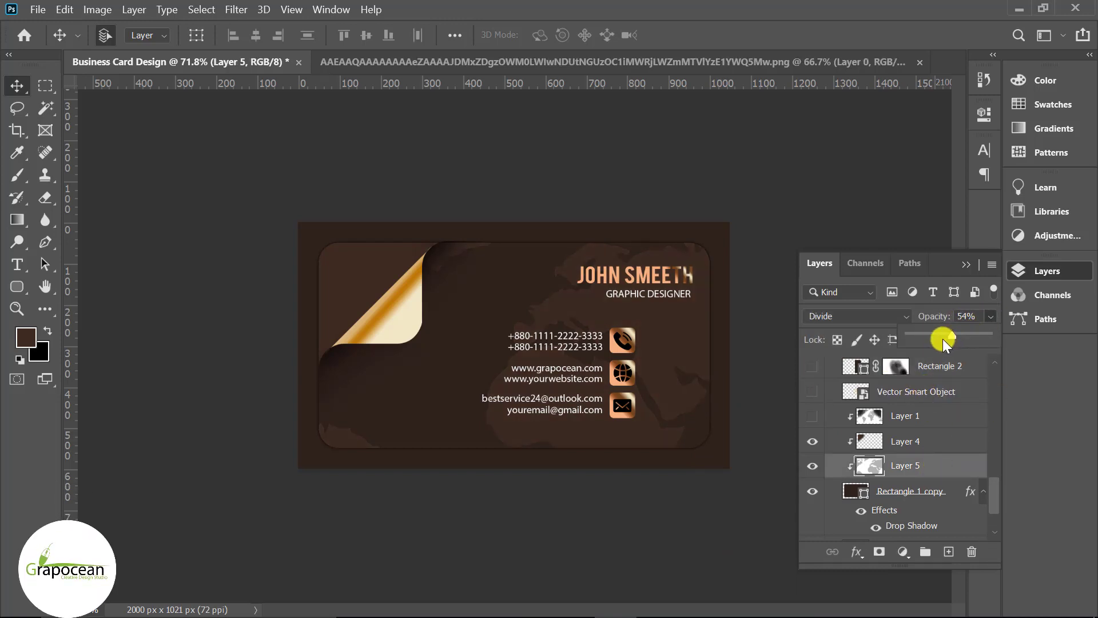
left_click(690, 378)
key("ctrl+t")
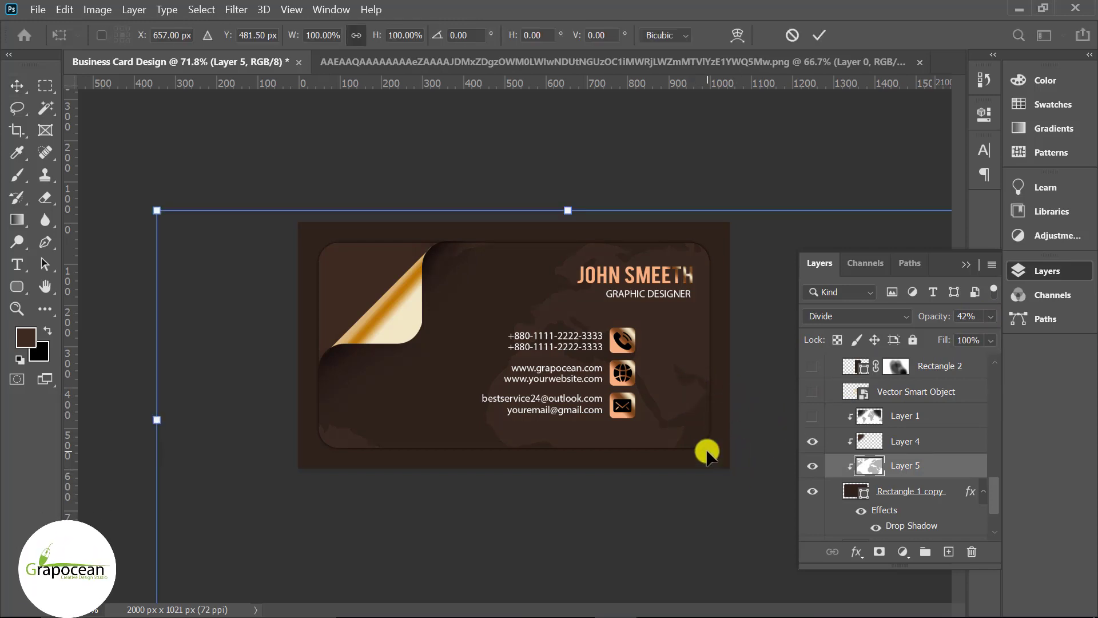
key("ctrl+0")
mouse_move(756, 495)
left_mouse_down()
mouse_move(670, 446)
mouse_move(664, 424)
left_mouse_up()
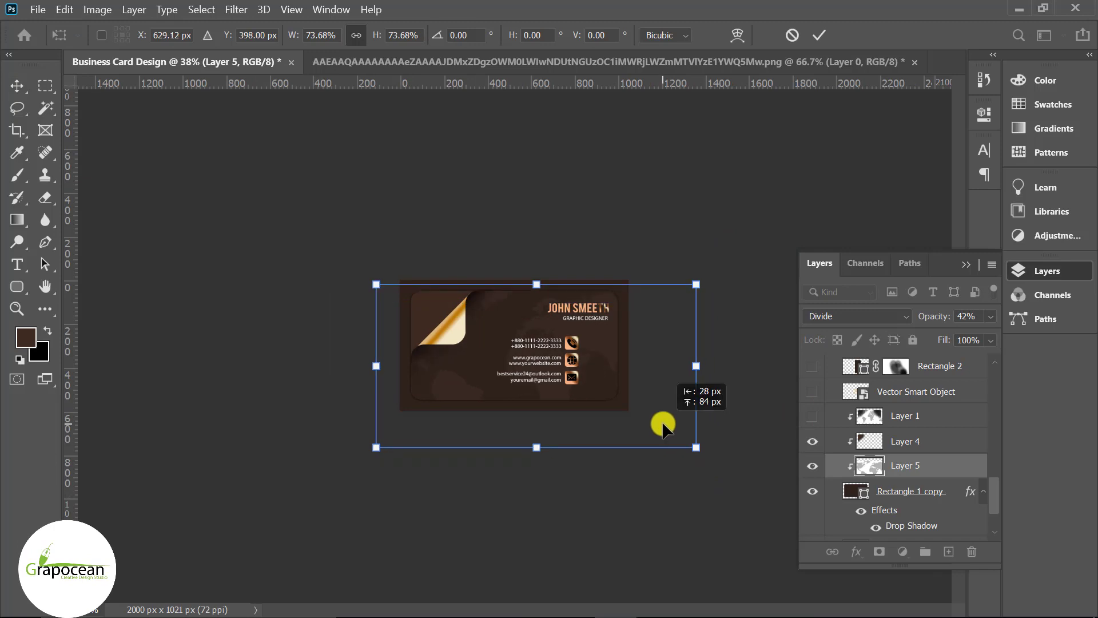
left_click(819, 35)
key("ctrl+0")
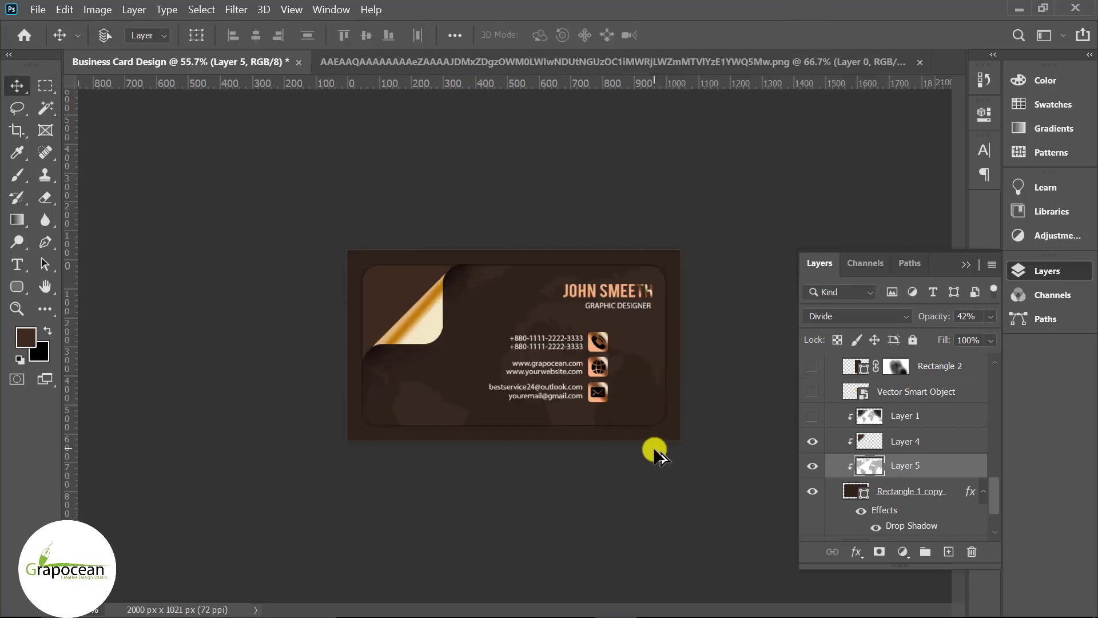
scroll(655, 452, "up", 2)
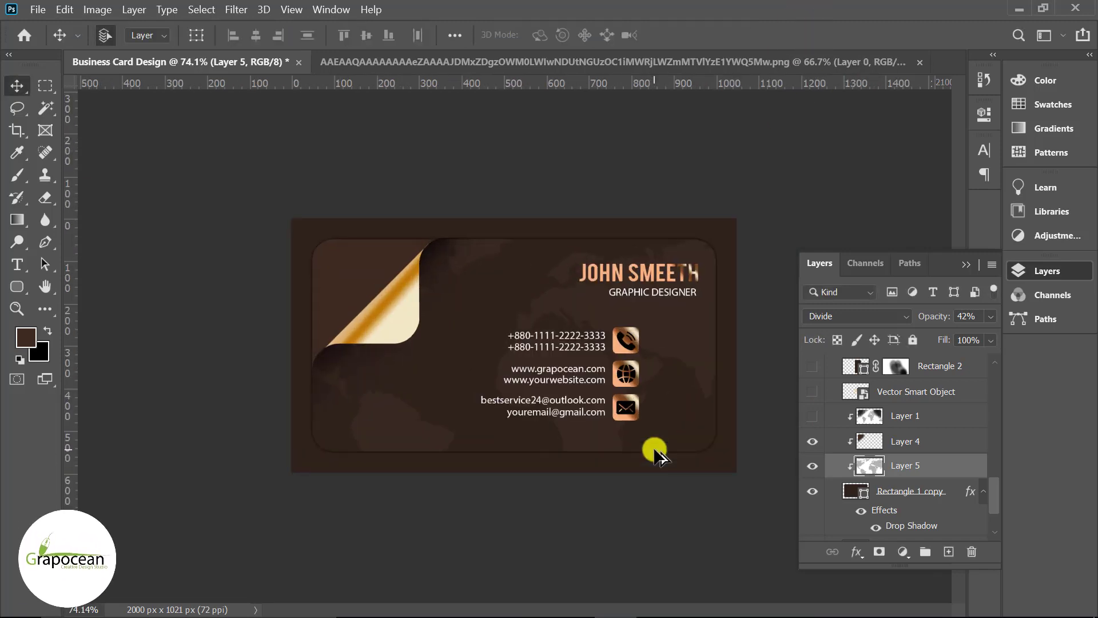
scroll(653, 449, "down", 1)
Step: Open download.png, the QR code image, from the Downloads folder
left_click(34, 10)
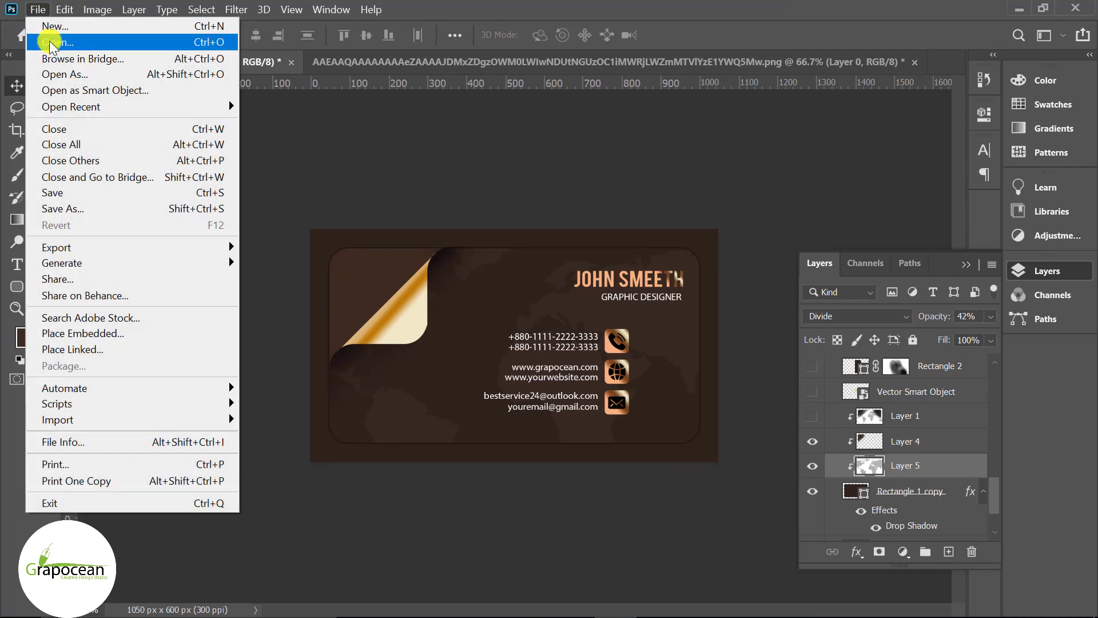
left_click(43, 66)
left_click(69, 121)
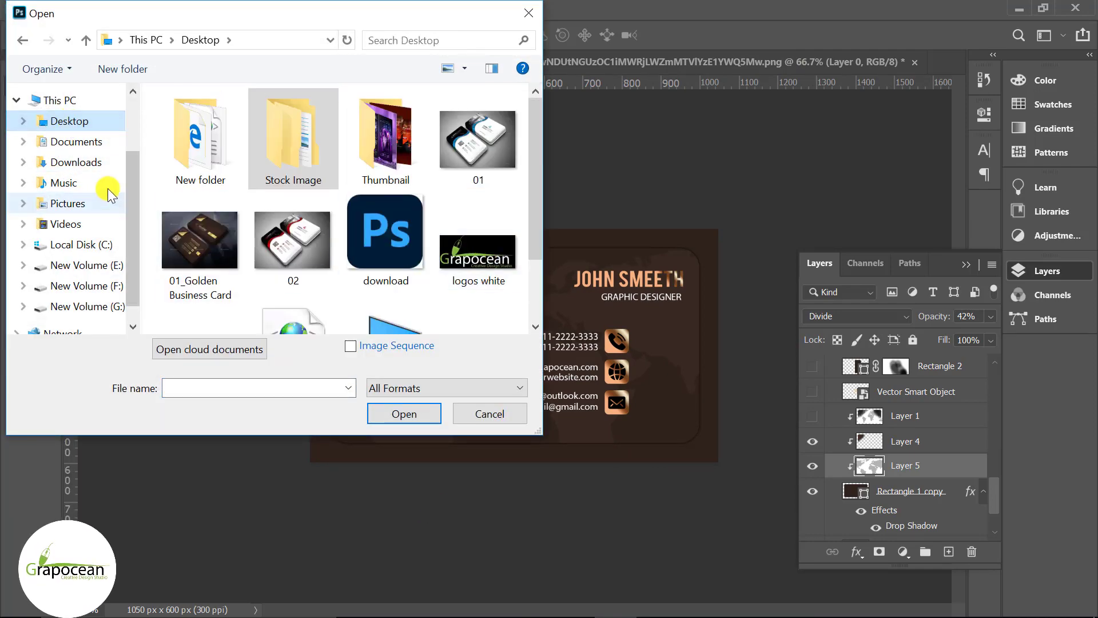
left_click(76, 162)
left_click(477, 137)
left_click(410, 406)
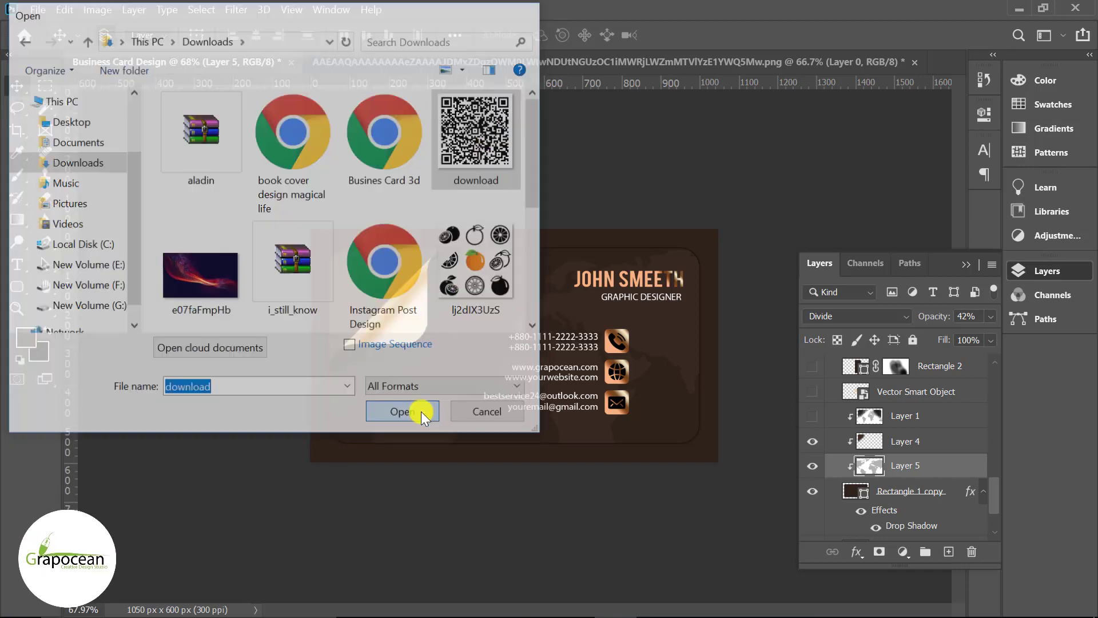
Step: Drag the QR code into the card's lower left and scale it to about 46%
mouse_move(492, 332)
left_mouse_down()
mouse_move(439, 401)
mouse_move(472, 435)
mouse_move(461, 418)
left_mouse_up()
key("ctrl+t")
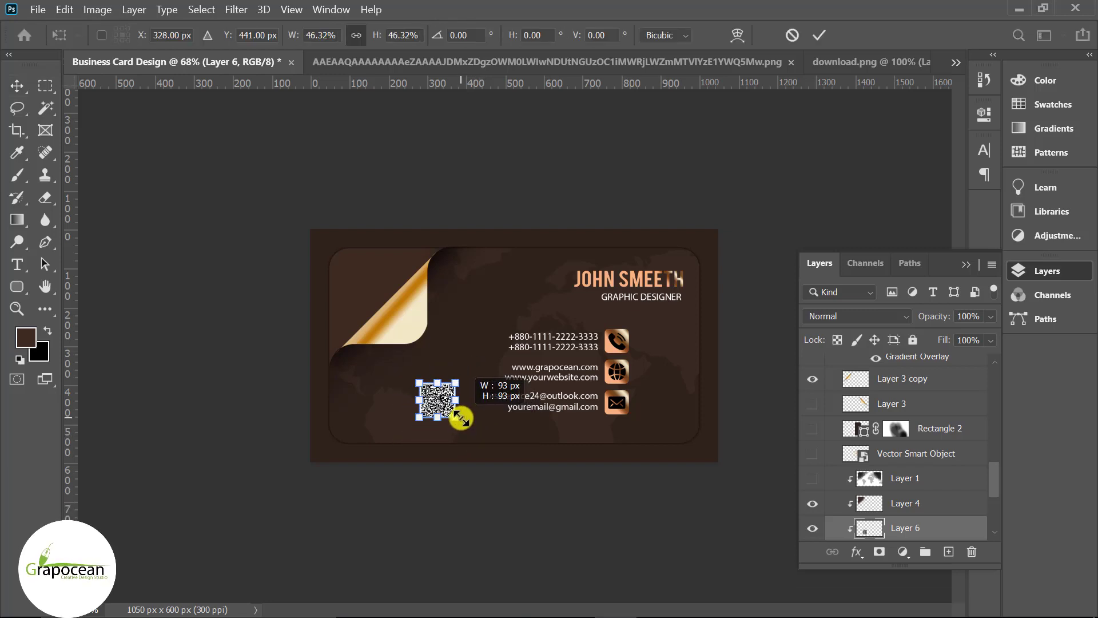
key("Return")
scroll(554, 324, "down", 2)
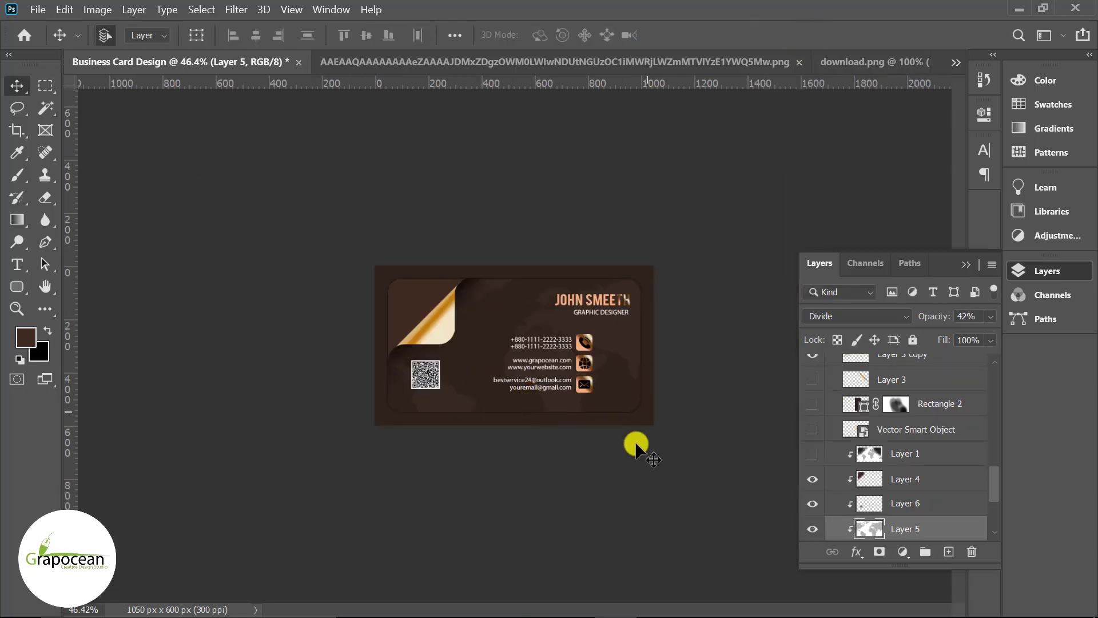
scroll(806, 443, "up", 5)
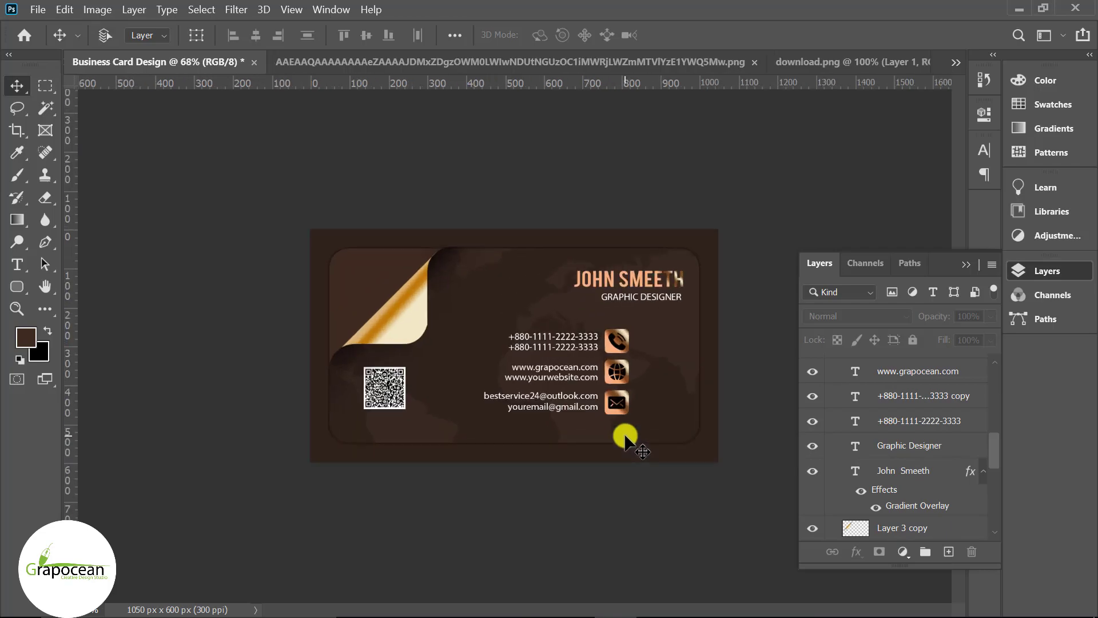